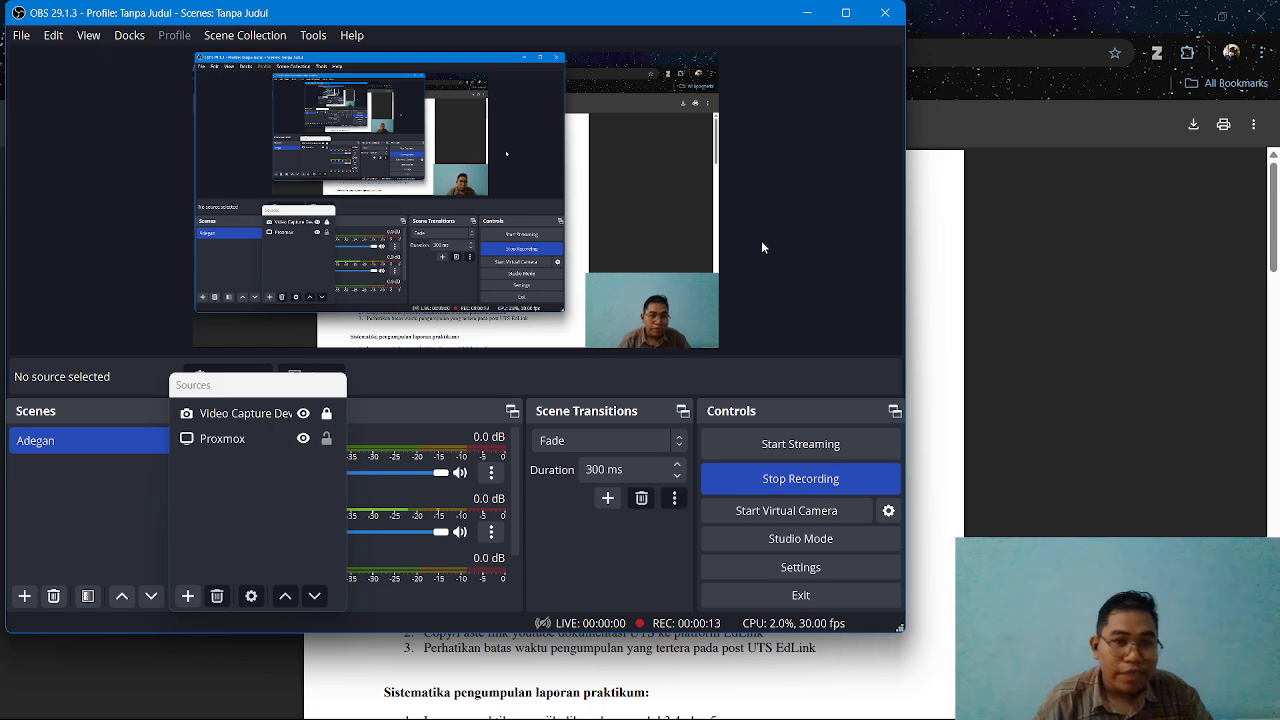
Read the Cloud Computing exam PDF's instructions for the Proxmox virtual machine, network settings, and scheduled backup.
click(793, 12)
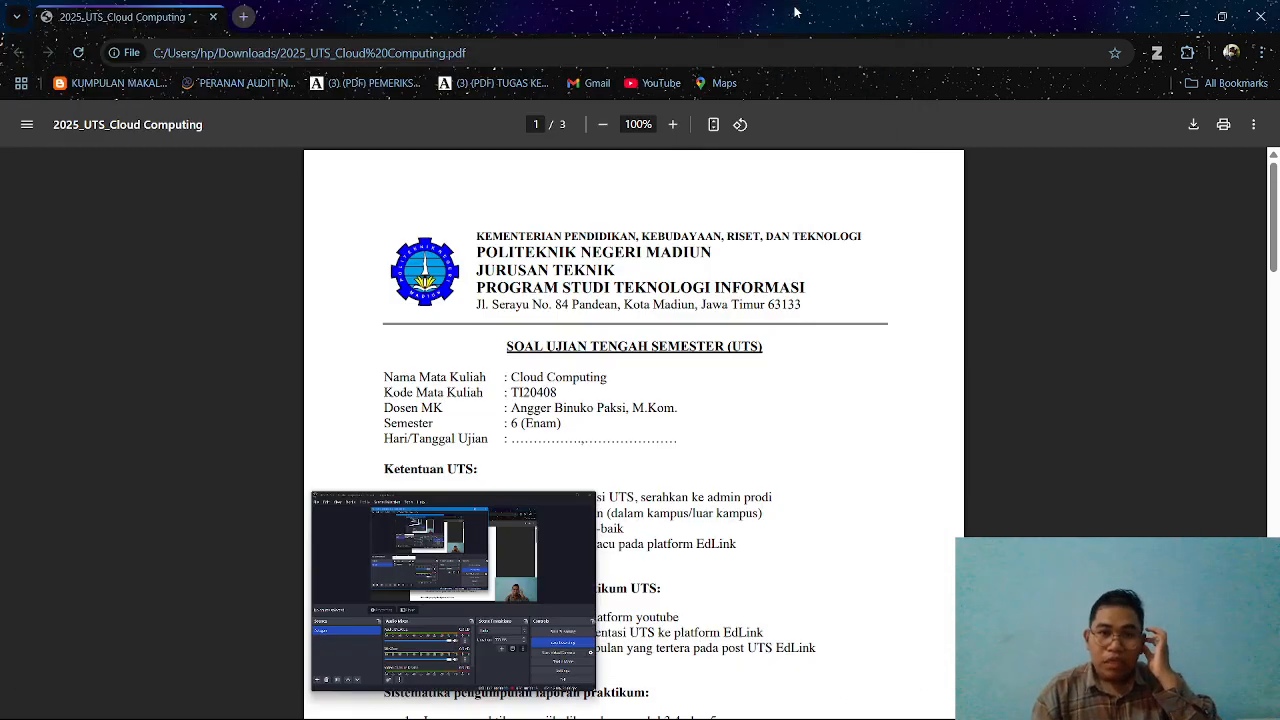
scroll(727, 382, down, 4)
scroll(727, 382, down, 6)
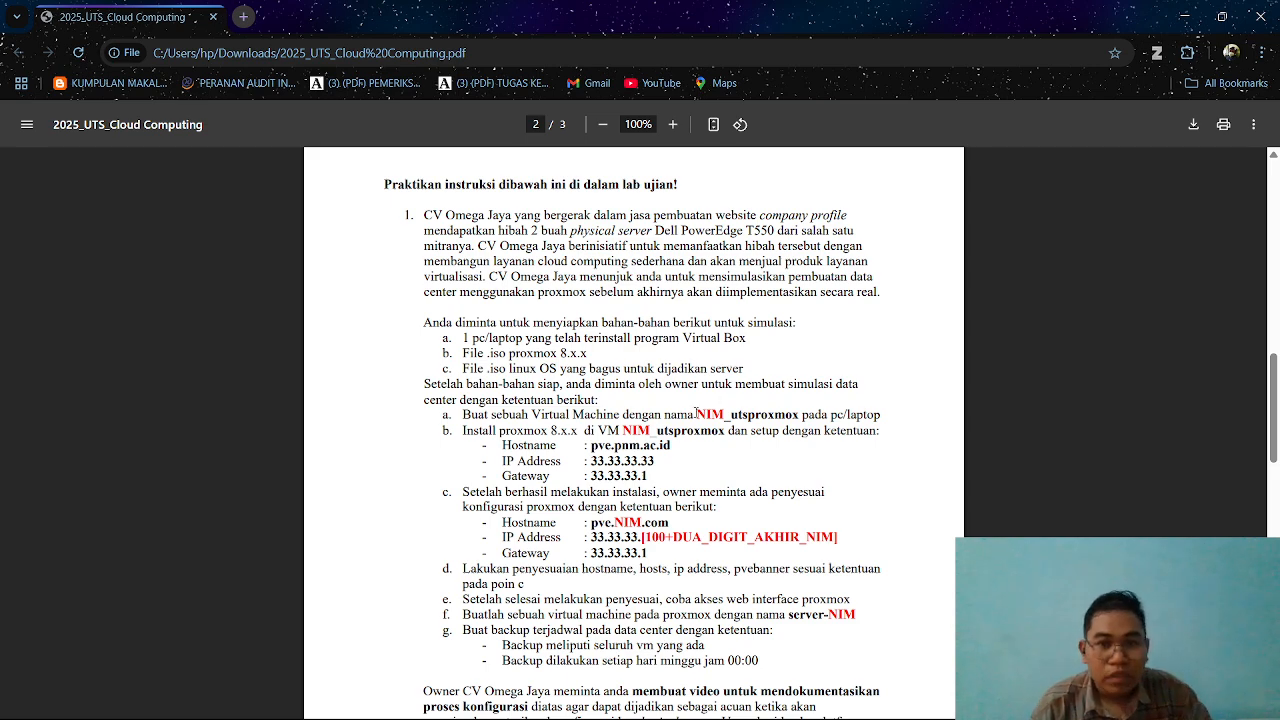
scroll(697, 413, down, 2)
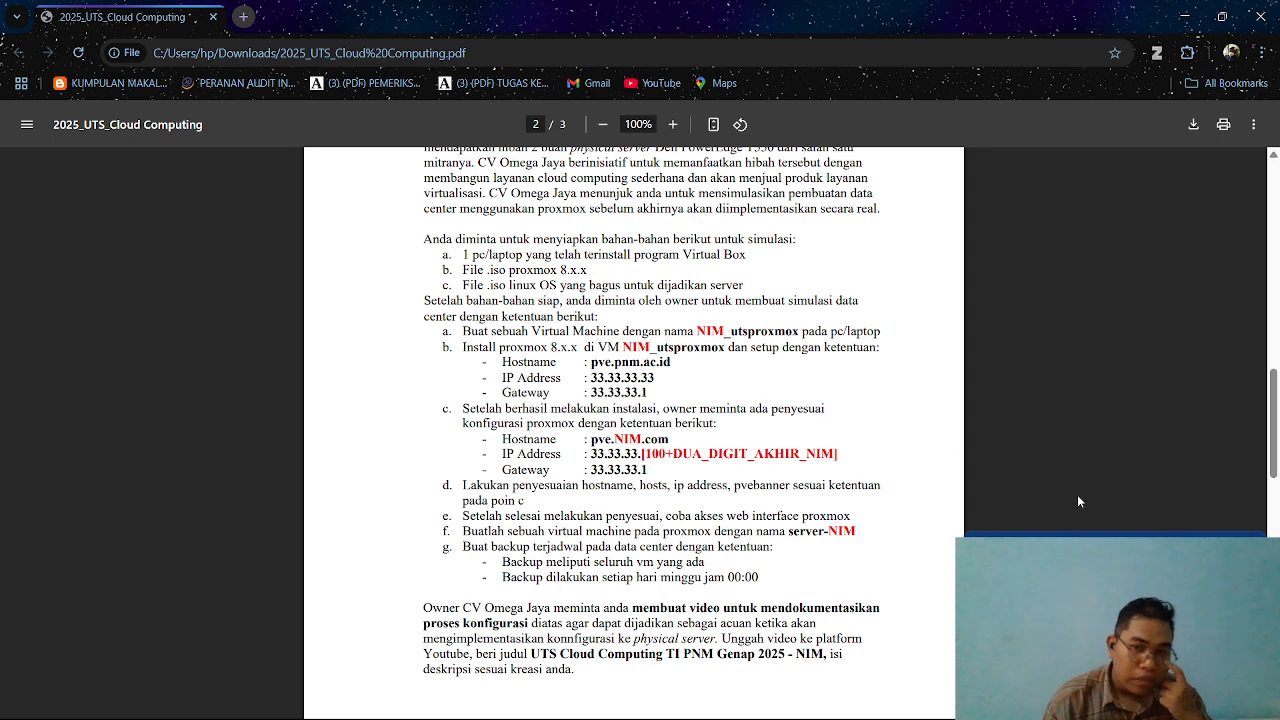
click(1180, 590)
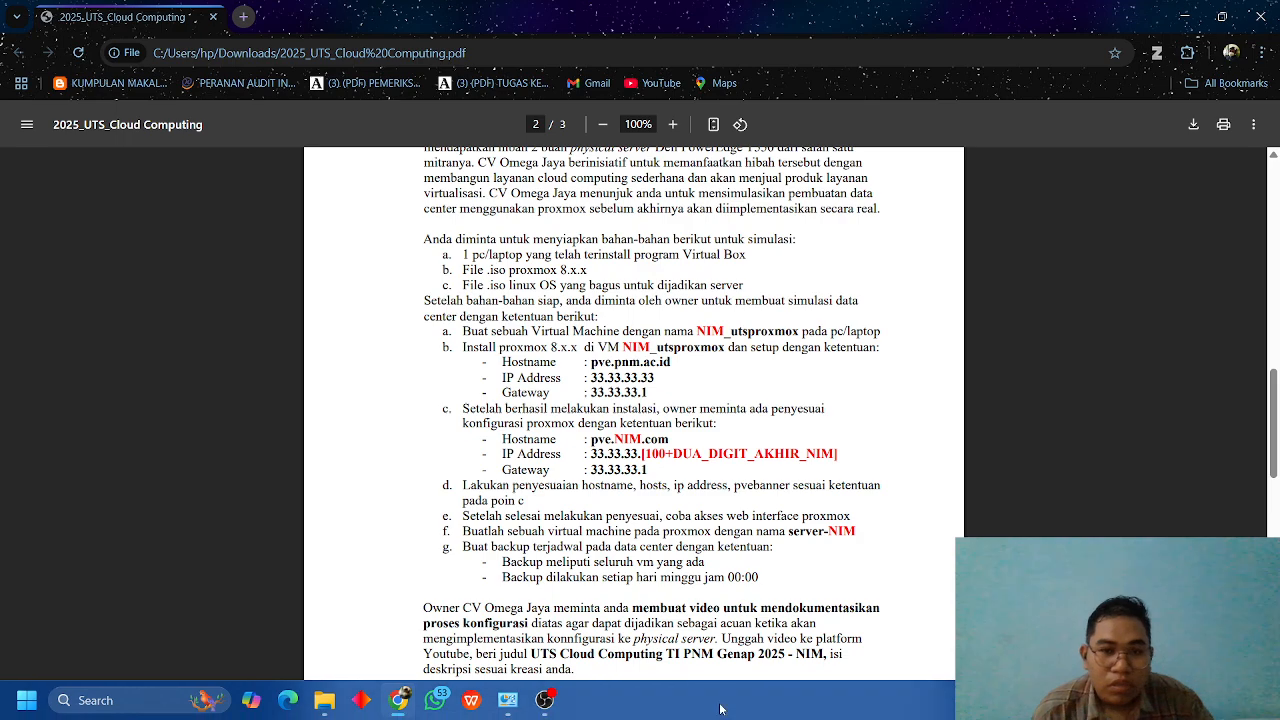
click(1184, 17)
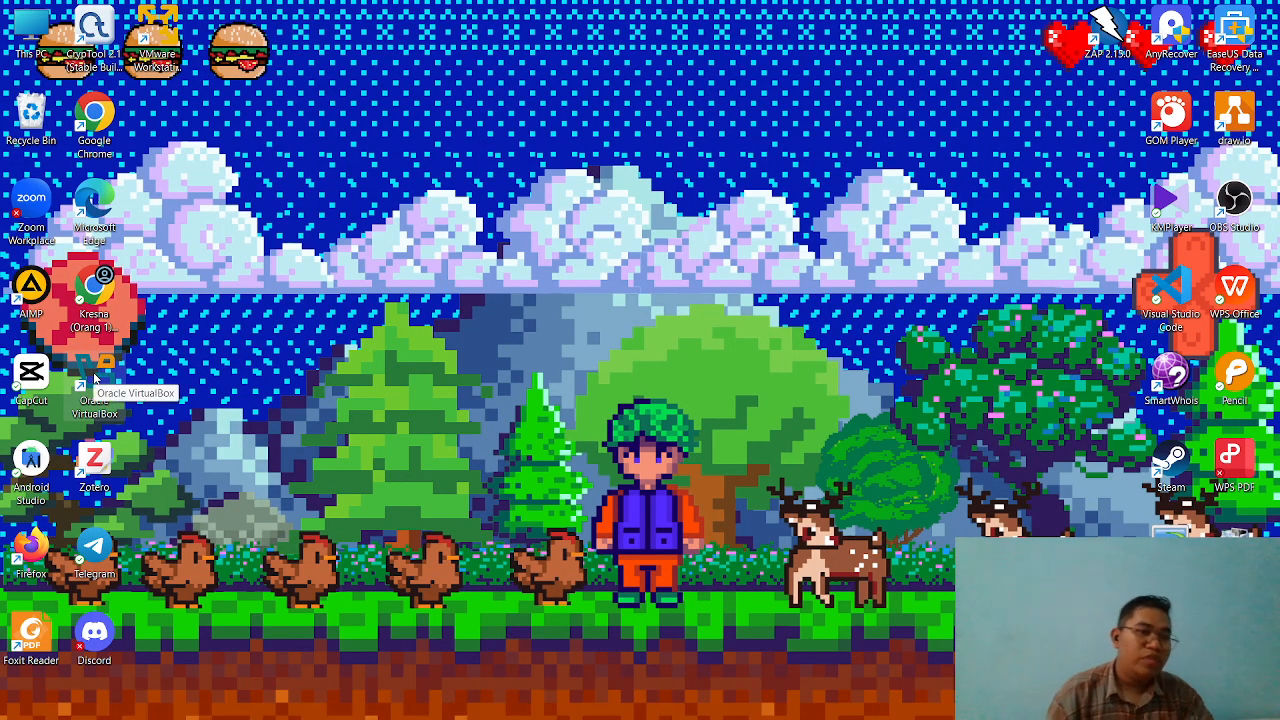
Switch to Oracle VirtualBox and start a new virtual machine named with the student number followed by _utsproxmox.
double_click(94, 378)
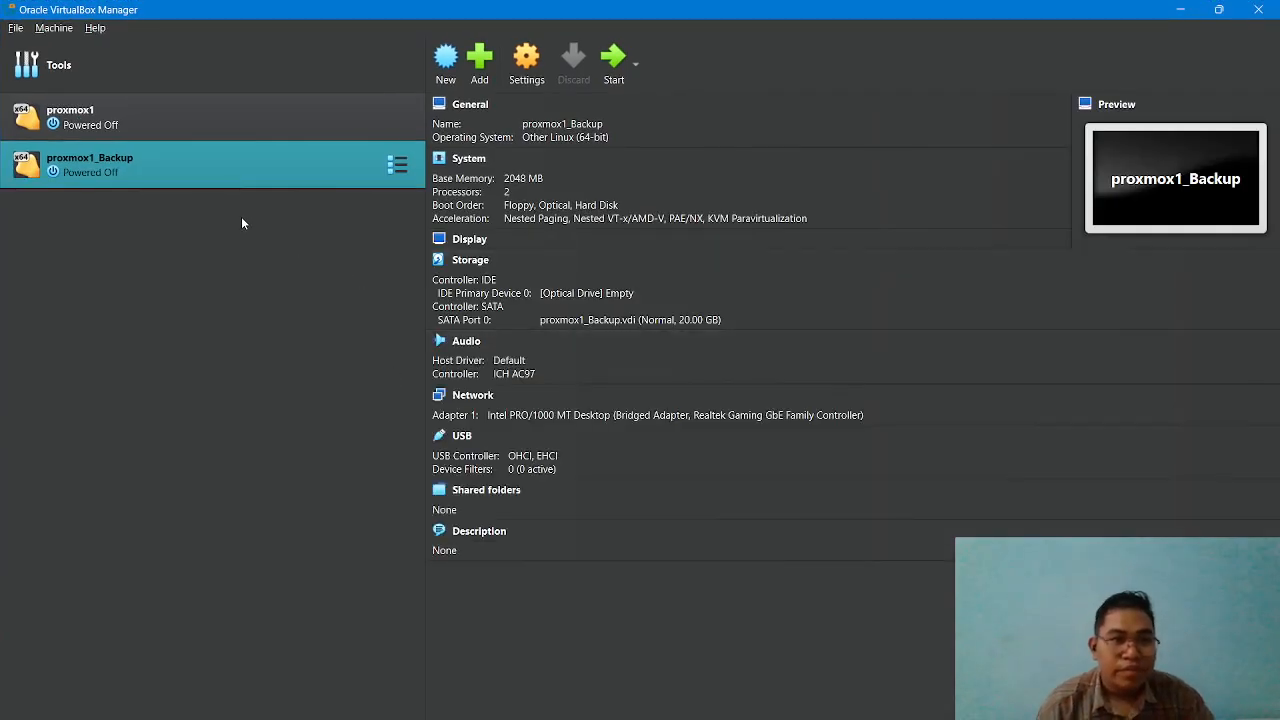
click(445, 66)
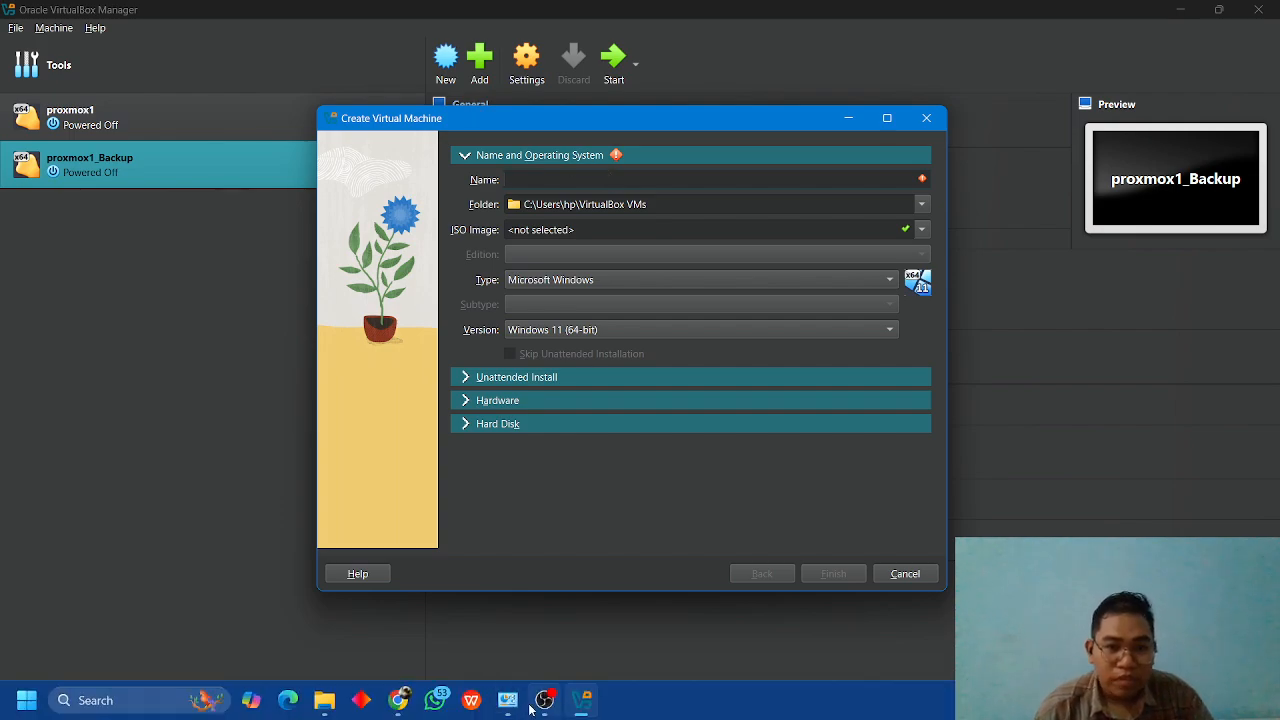
click(399, 703)
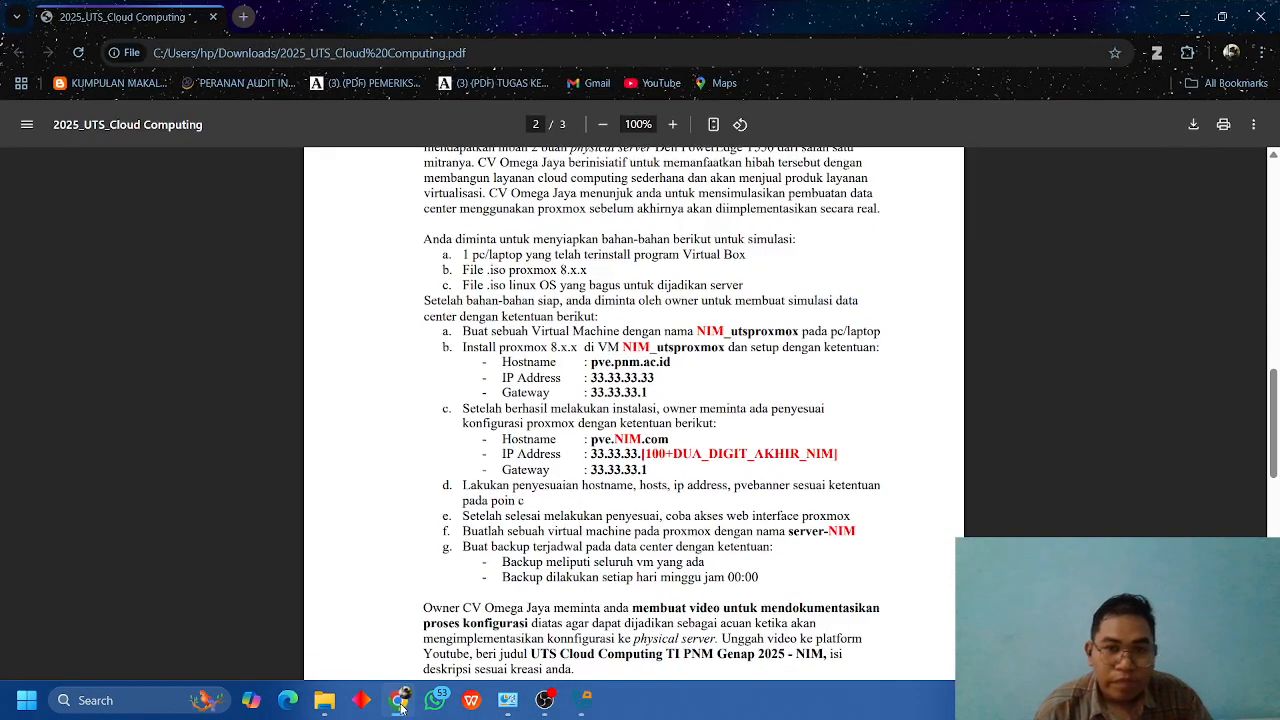
click(399, 703)
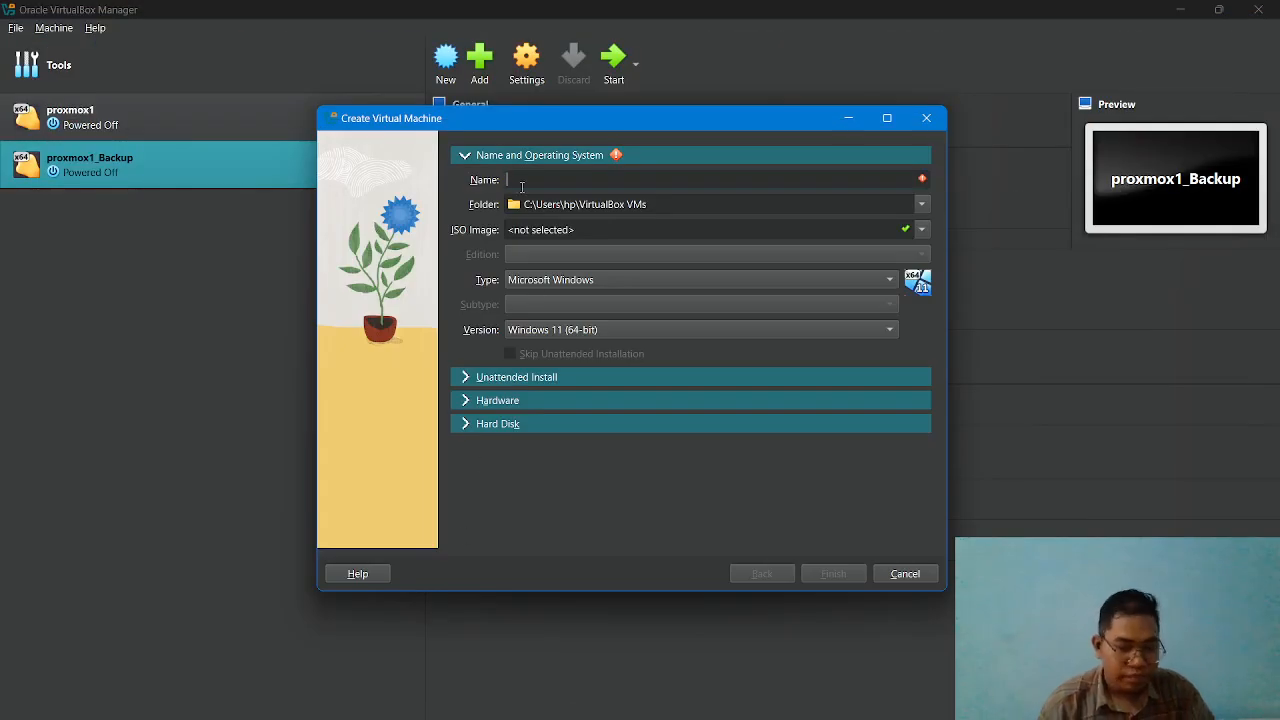
text(223307)
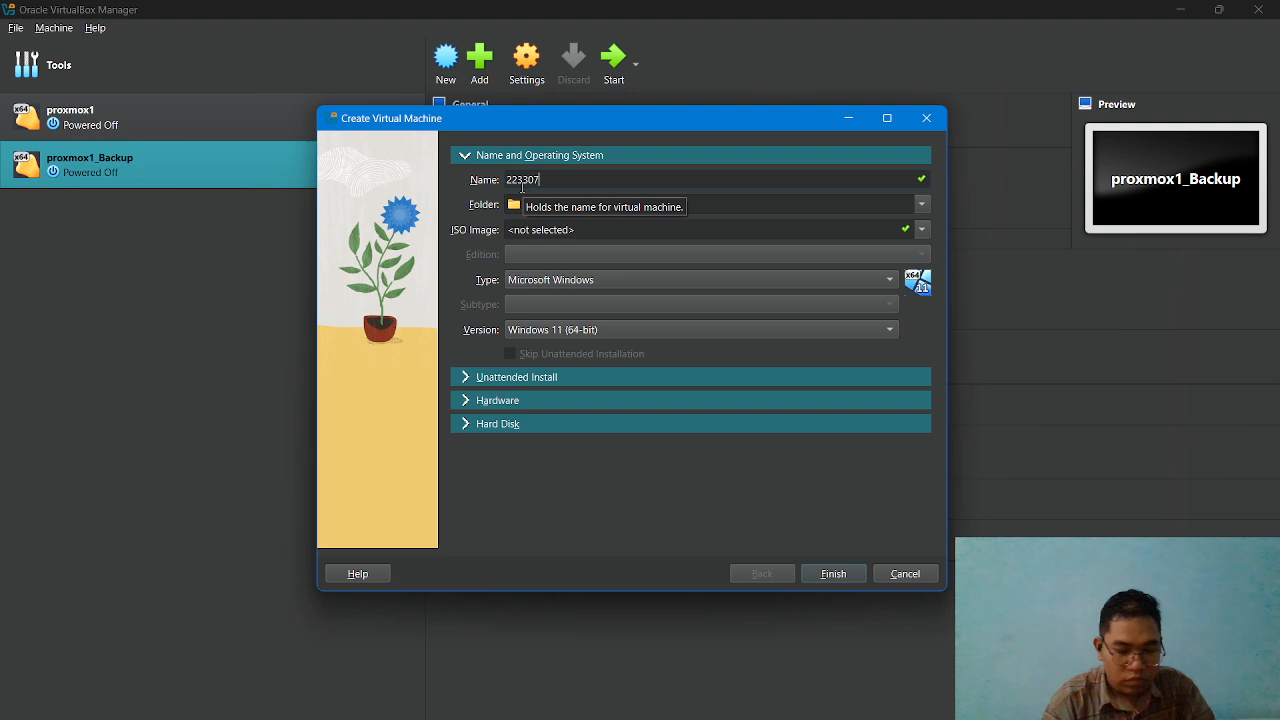
text(046)
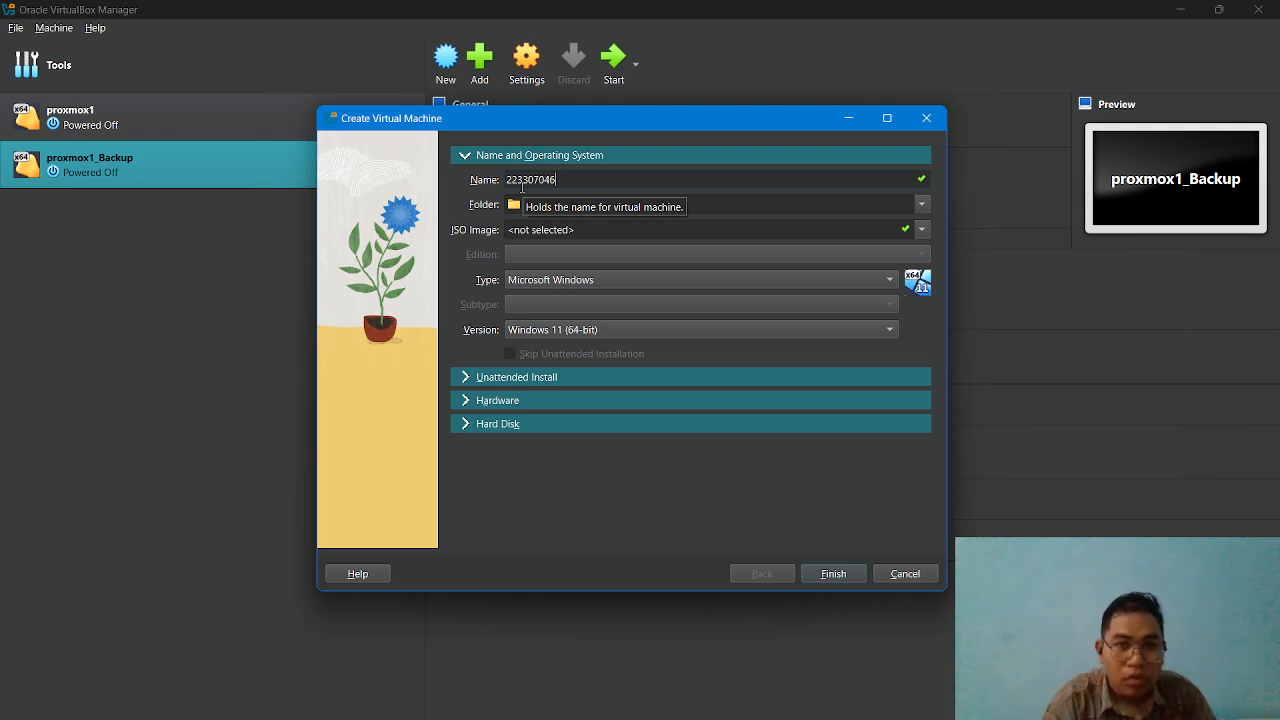
text(_uts)
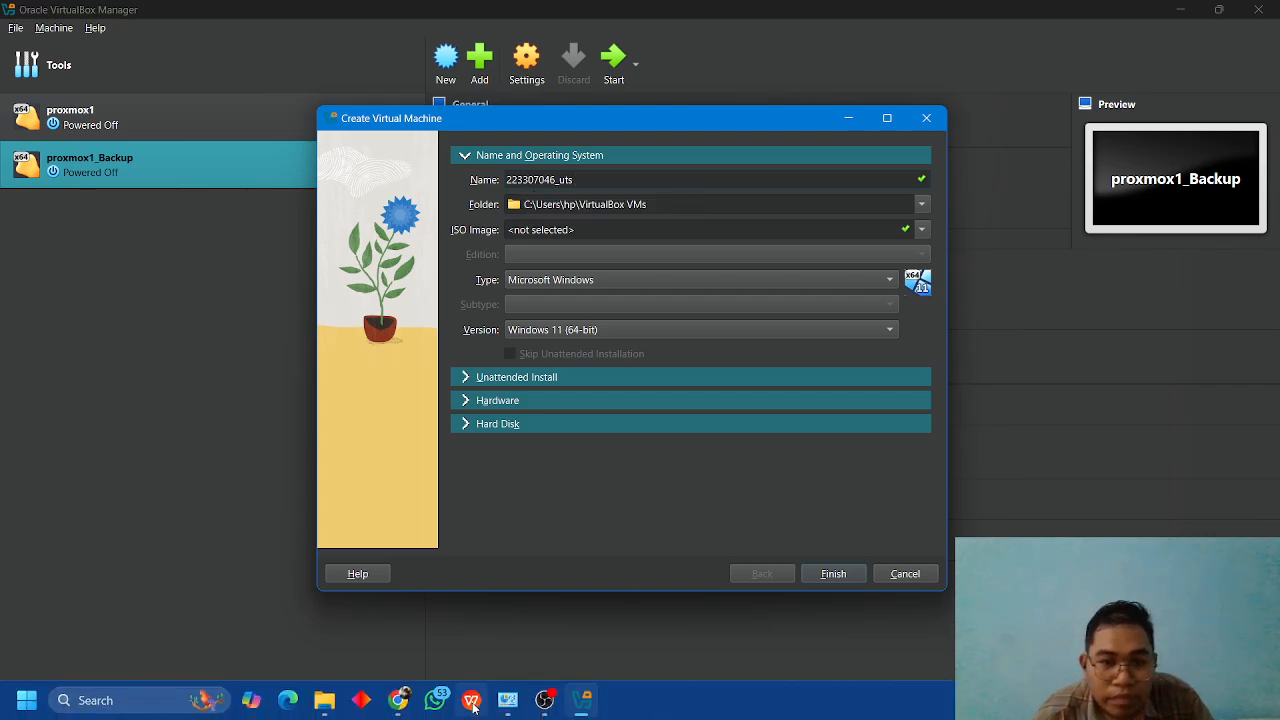
click(400, 701)
click(401, 702)
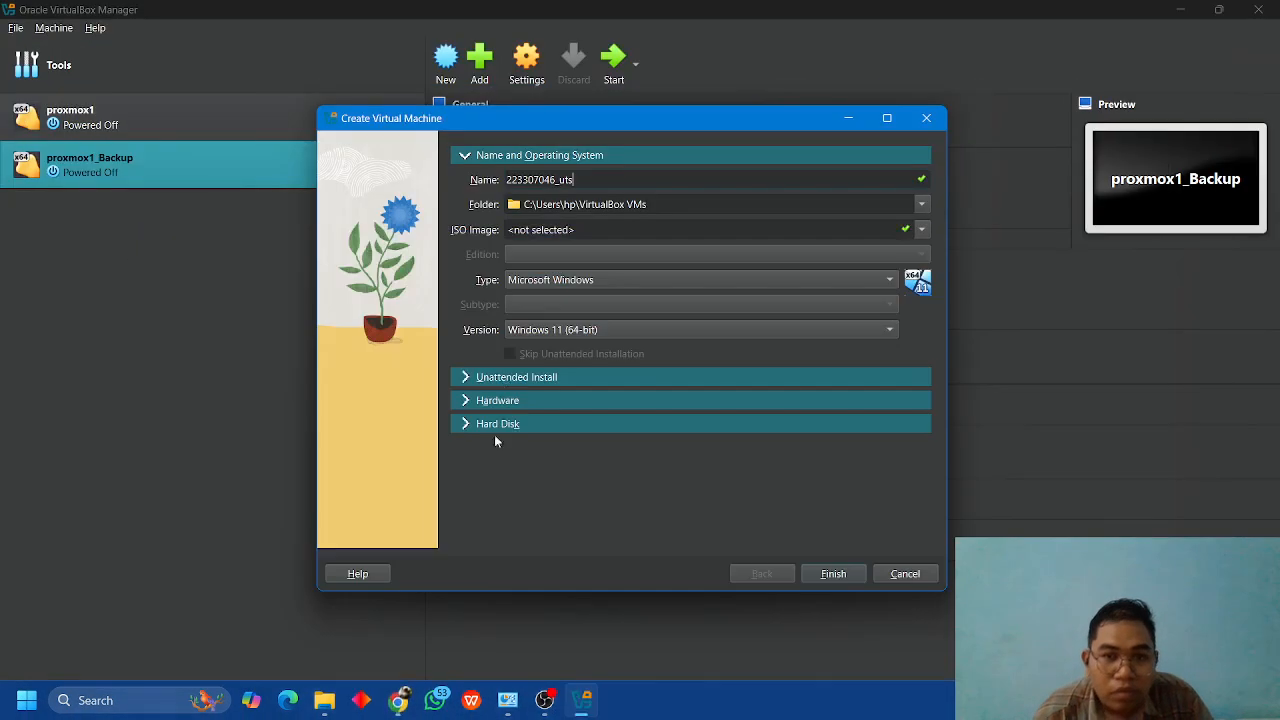
text(proxmox)
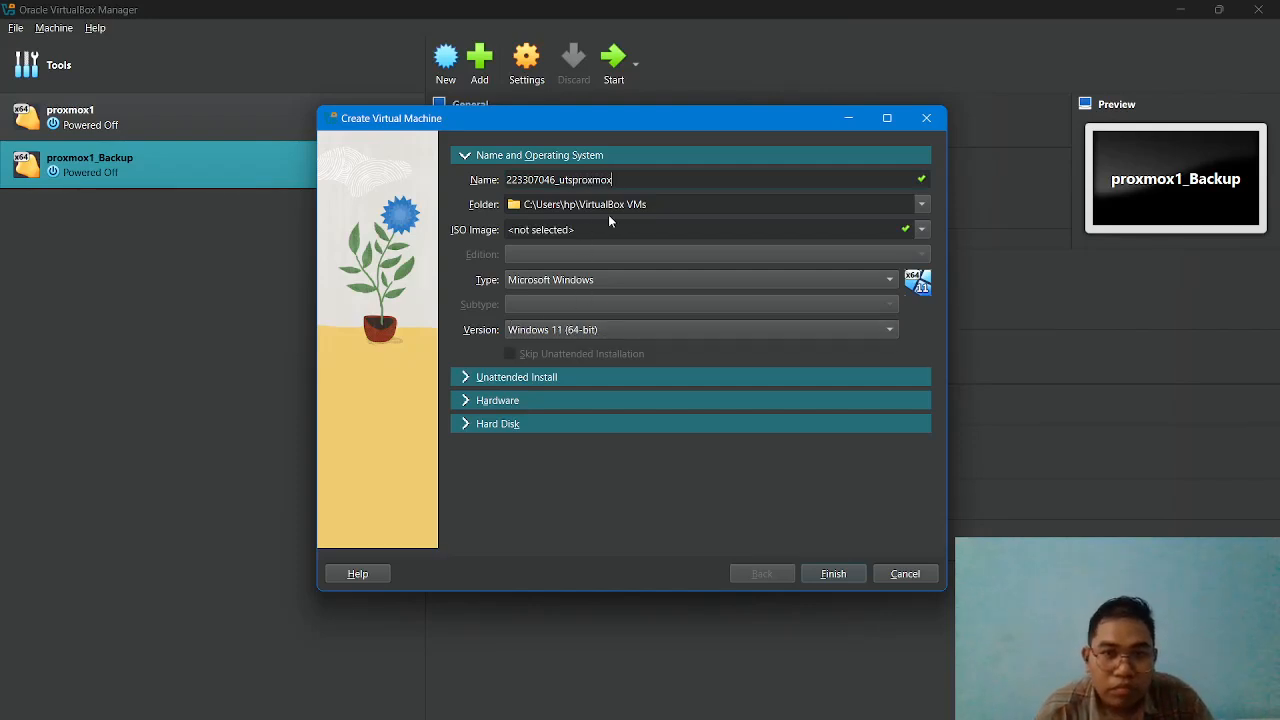
Set the new virtual machine's operating system type to Linux and its subtype to Other Linux.
click(726, 288)
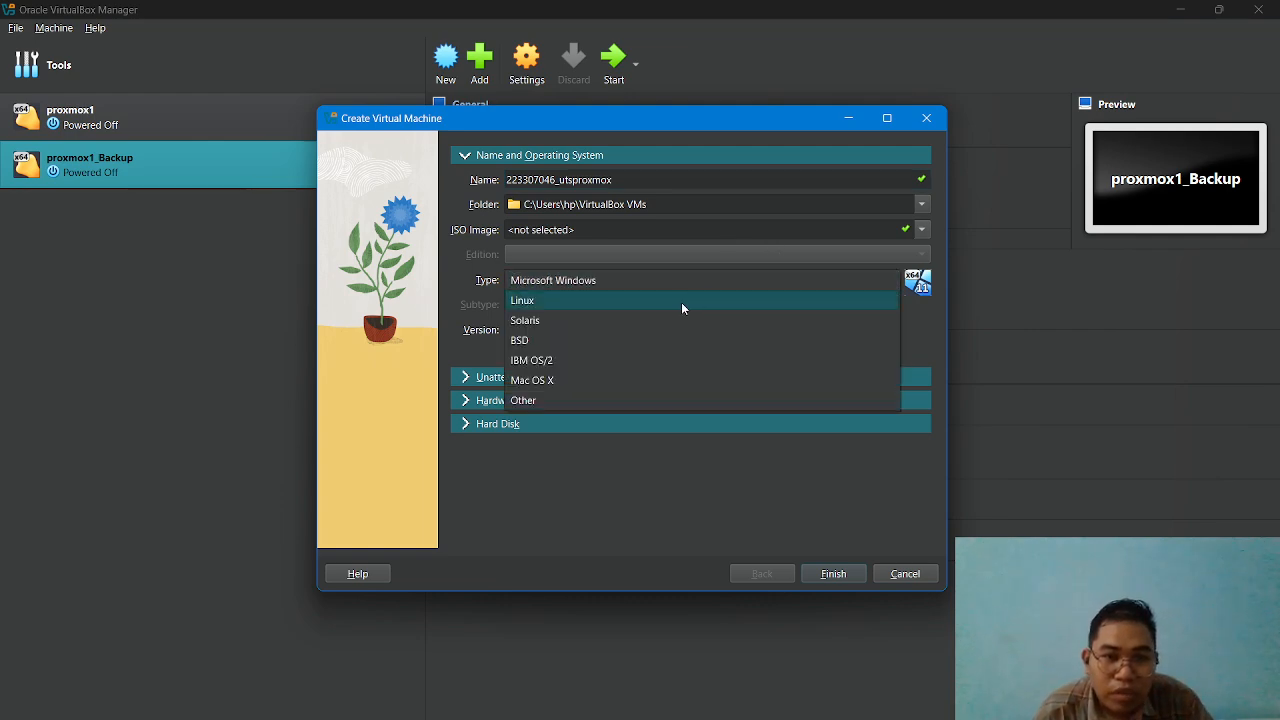
click(682, 302)
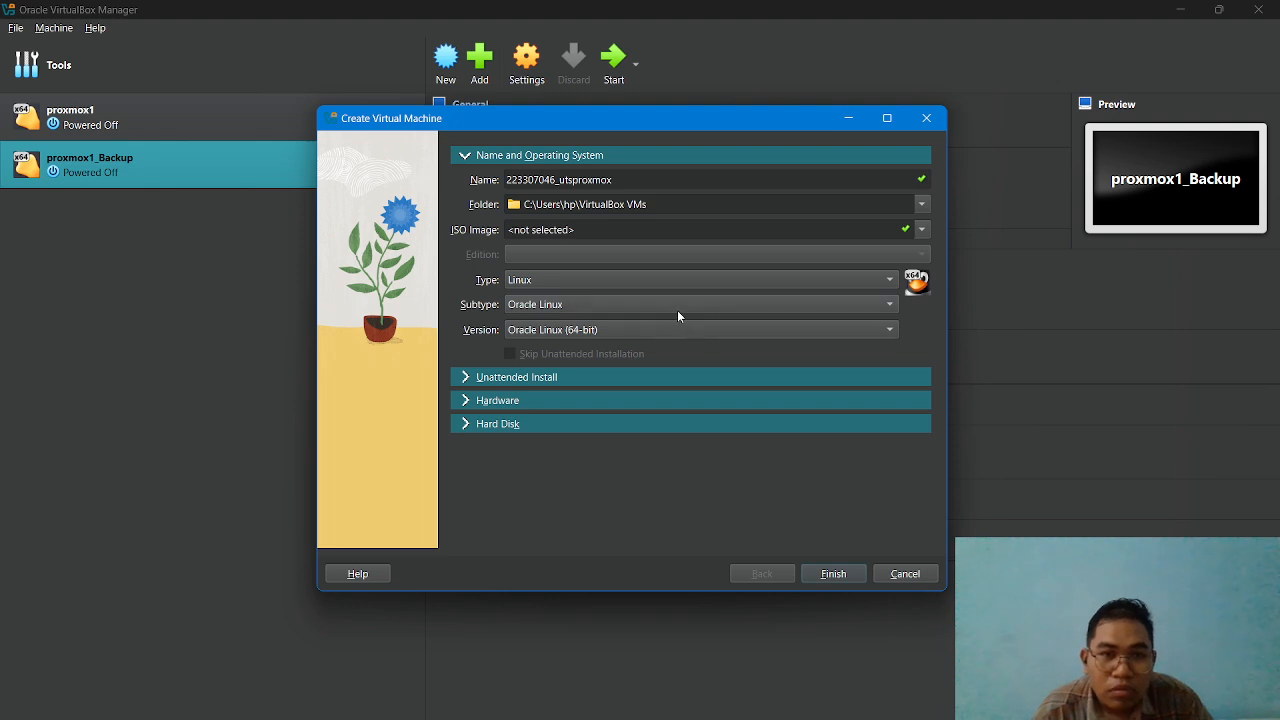
click(678, 310)
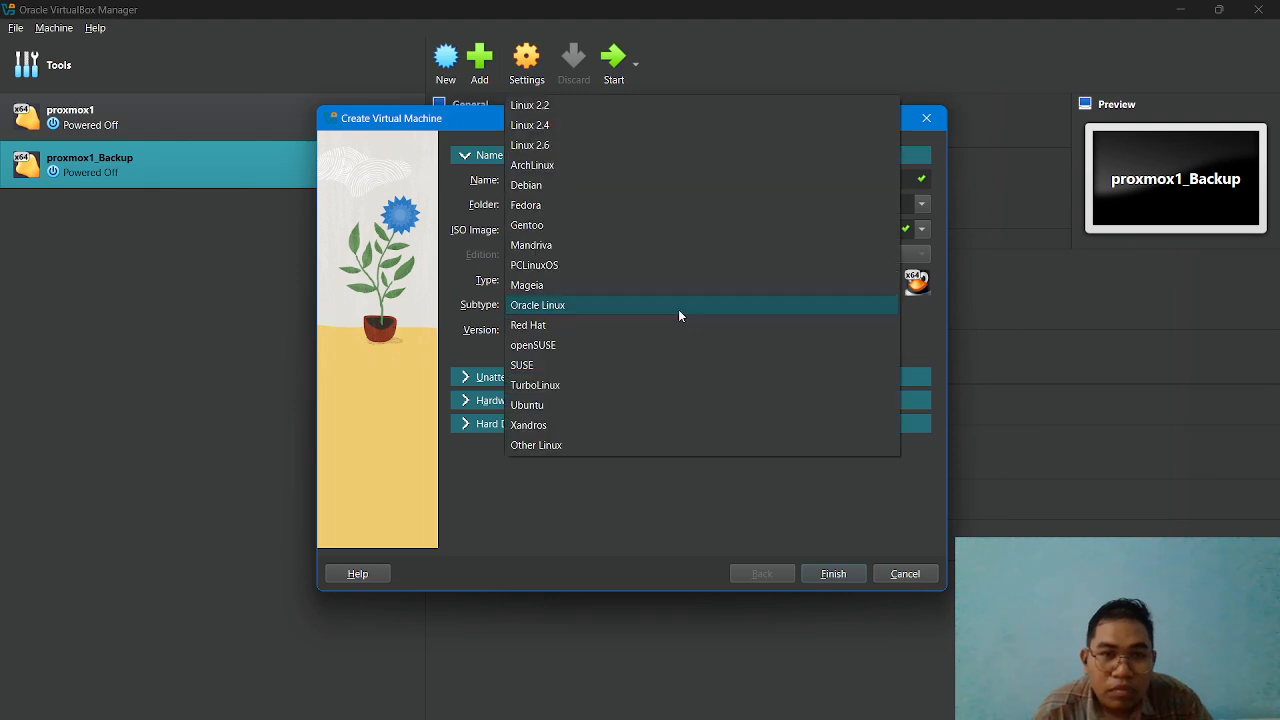
click(648, 445)
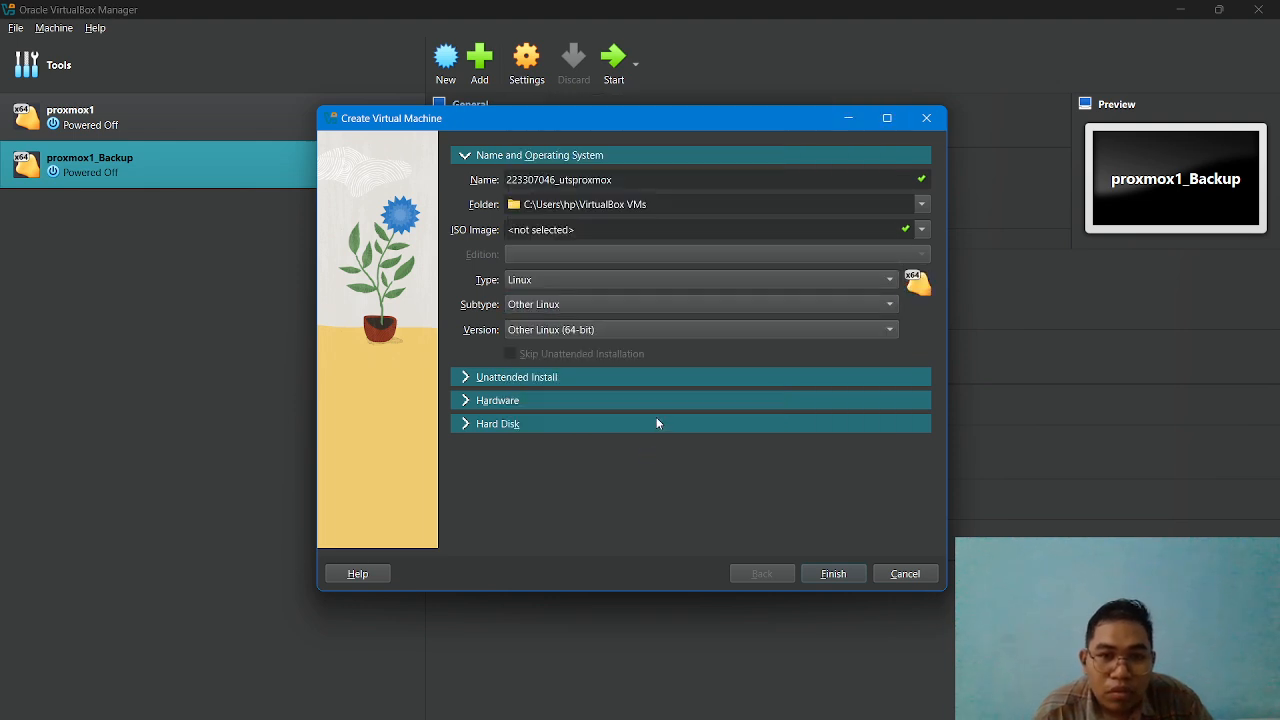
Allocate 2048 MB of base memory and 2 processors to the new virtual machine.
click(463, 377)
click(465, 397)
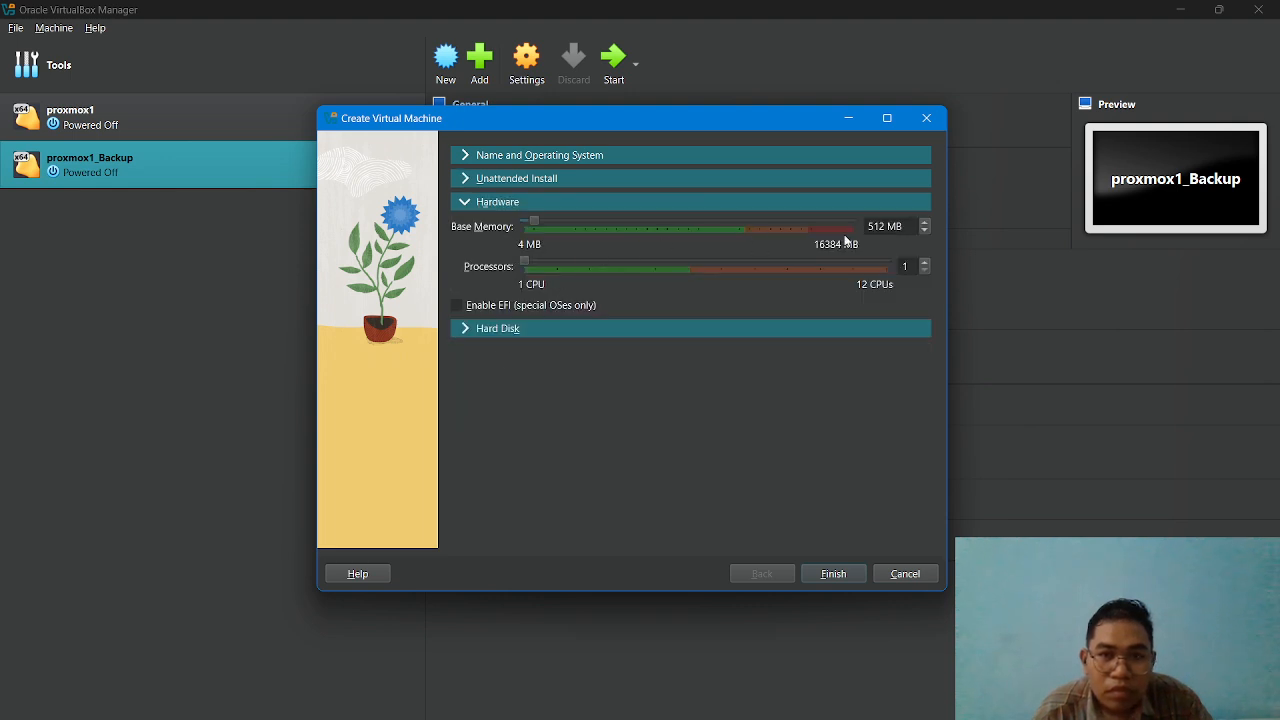
double_click(880, 225)
text(2048)
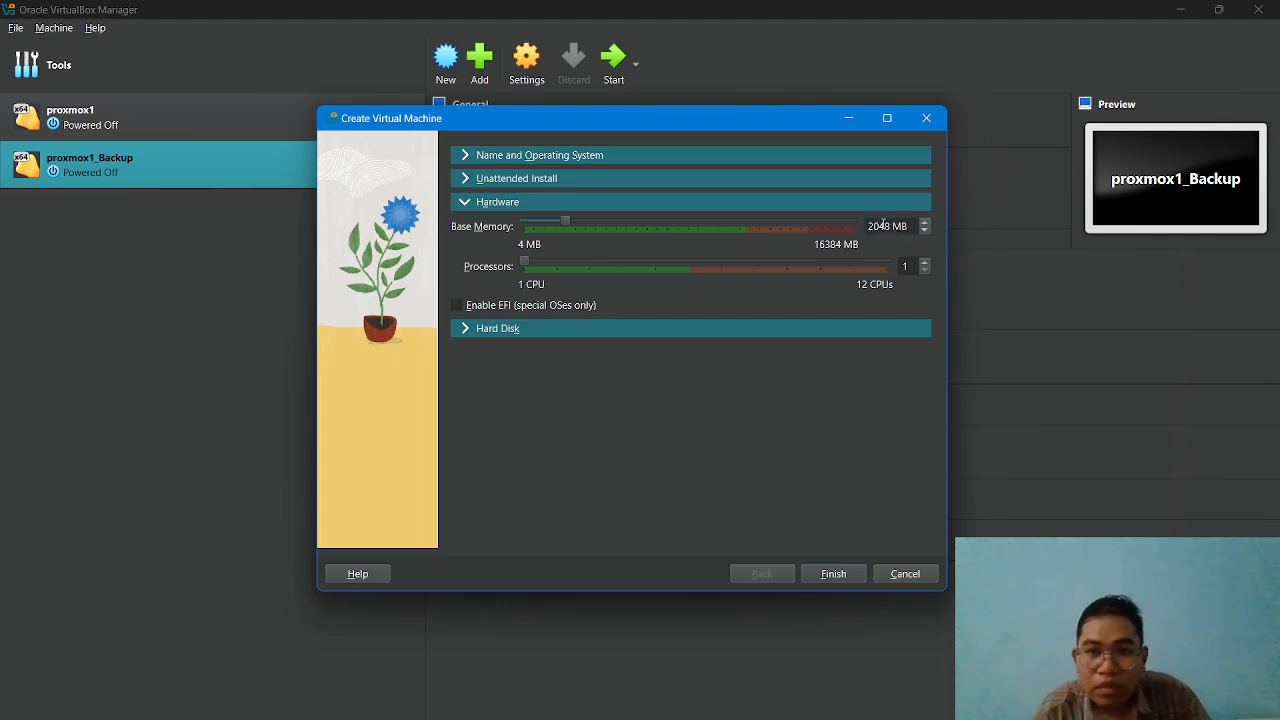
click(927, 262)
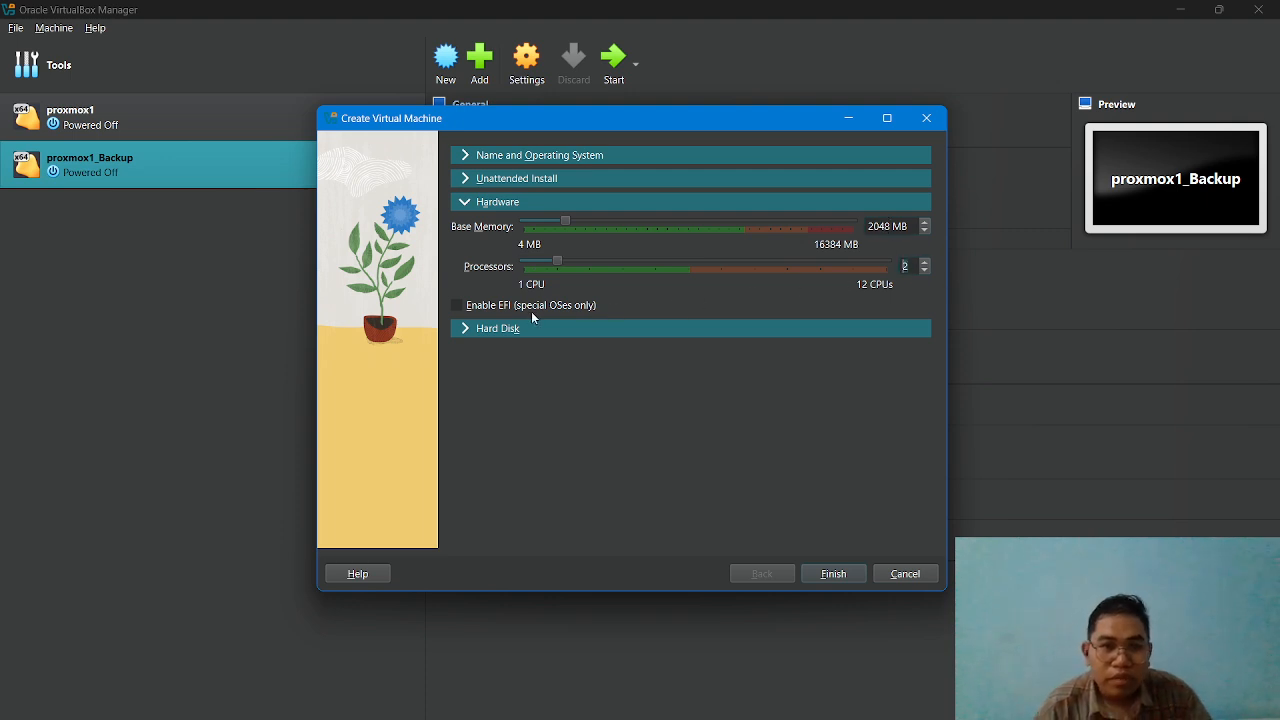
Set the size of the new virtual hard disk to 20 GB.
click(520, 328)
click(889, 325)
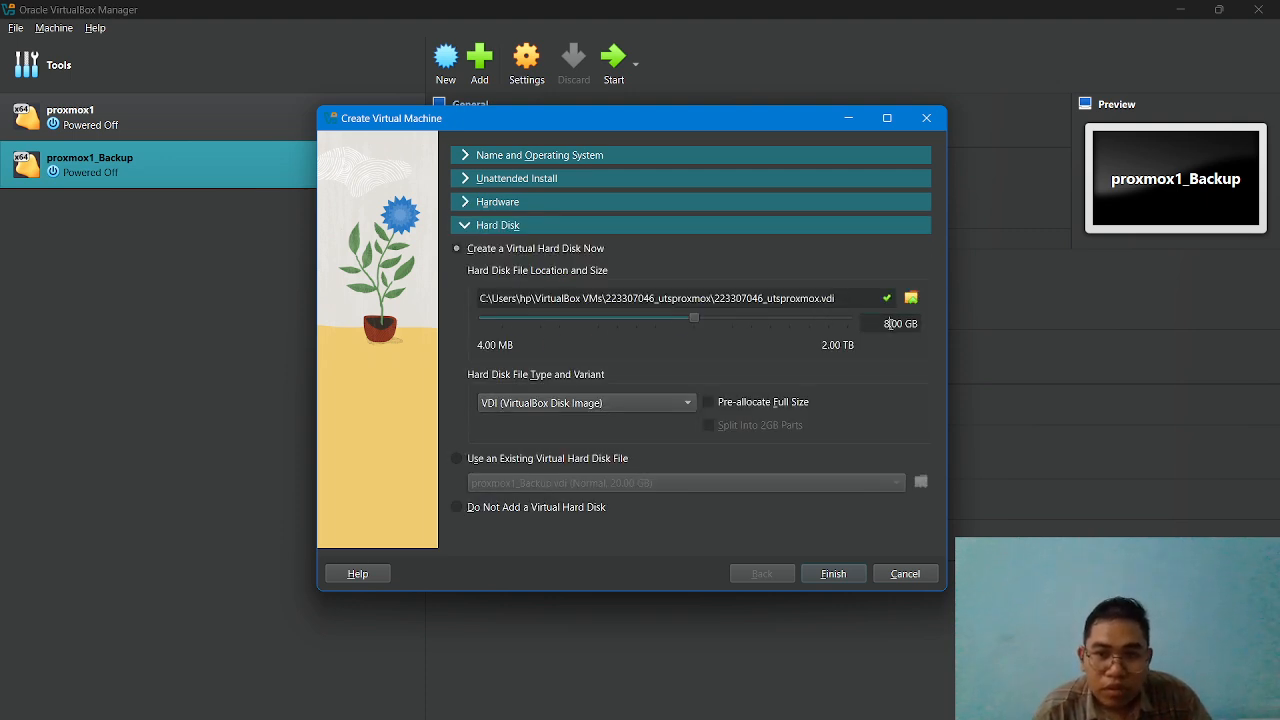
key(BackSpace)
text(12)
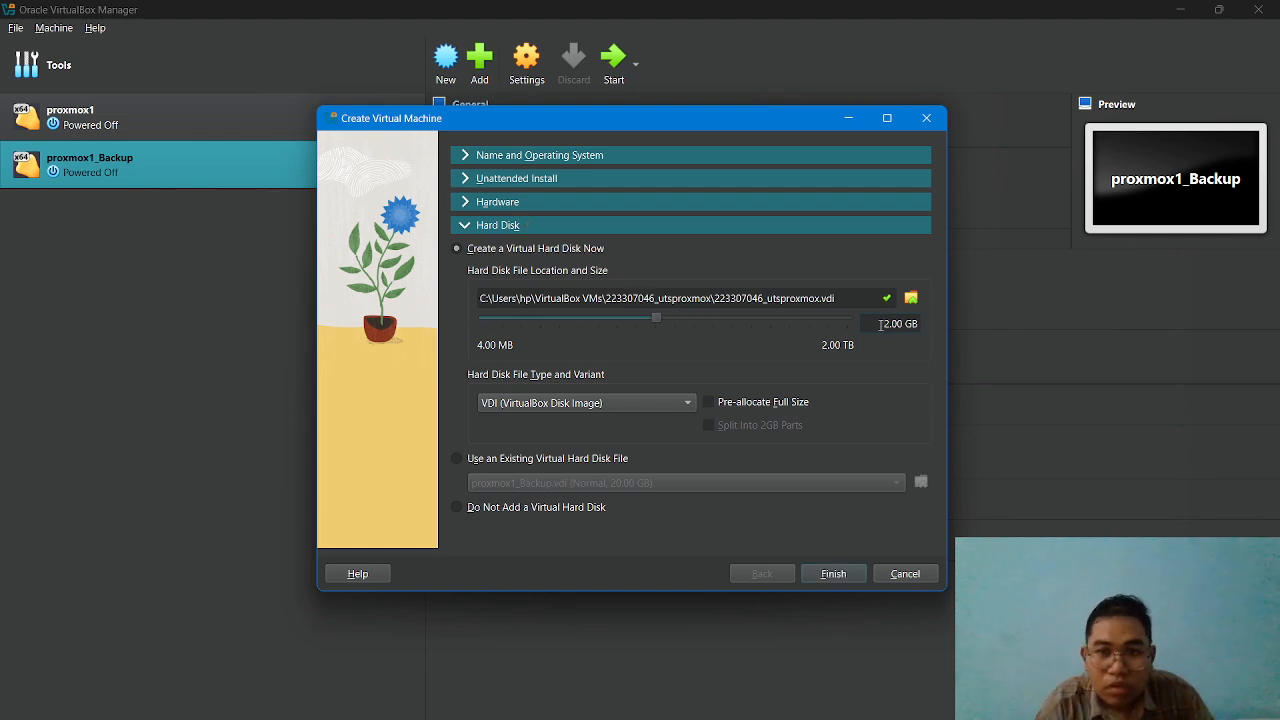
text(0)
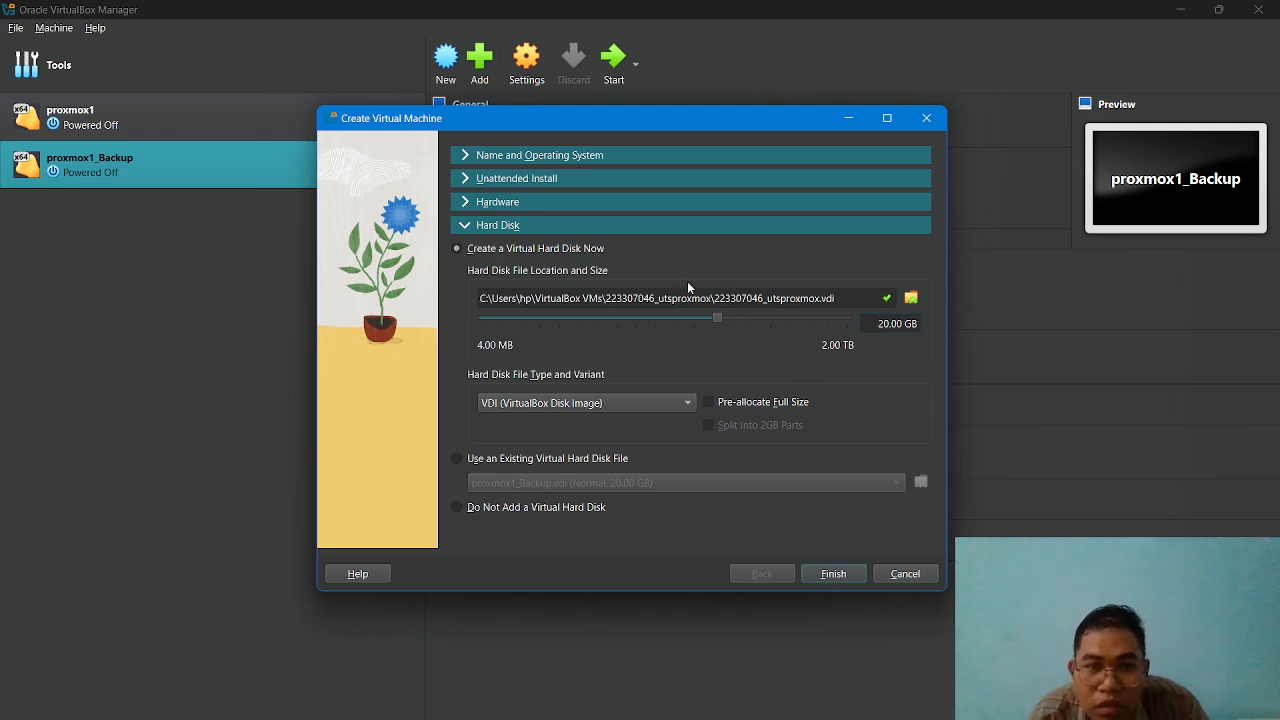
Review the operating system, unattended install, hardware and hard disk settings, and finish creating the virtual machine.
click(496, 159)
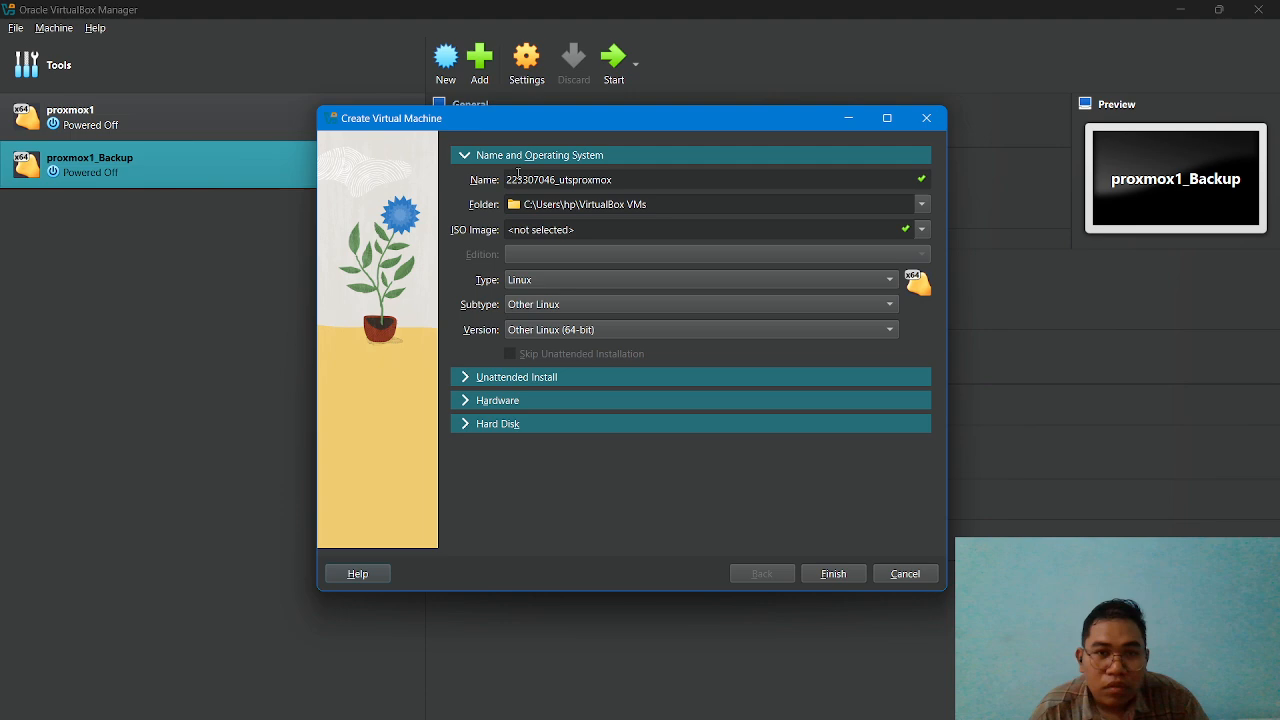
click(482, 378)
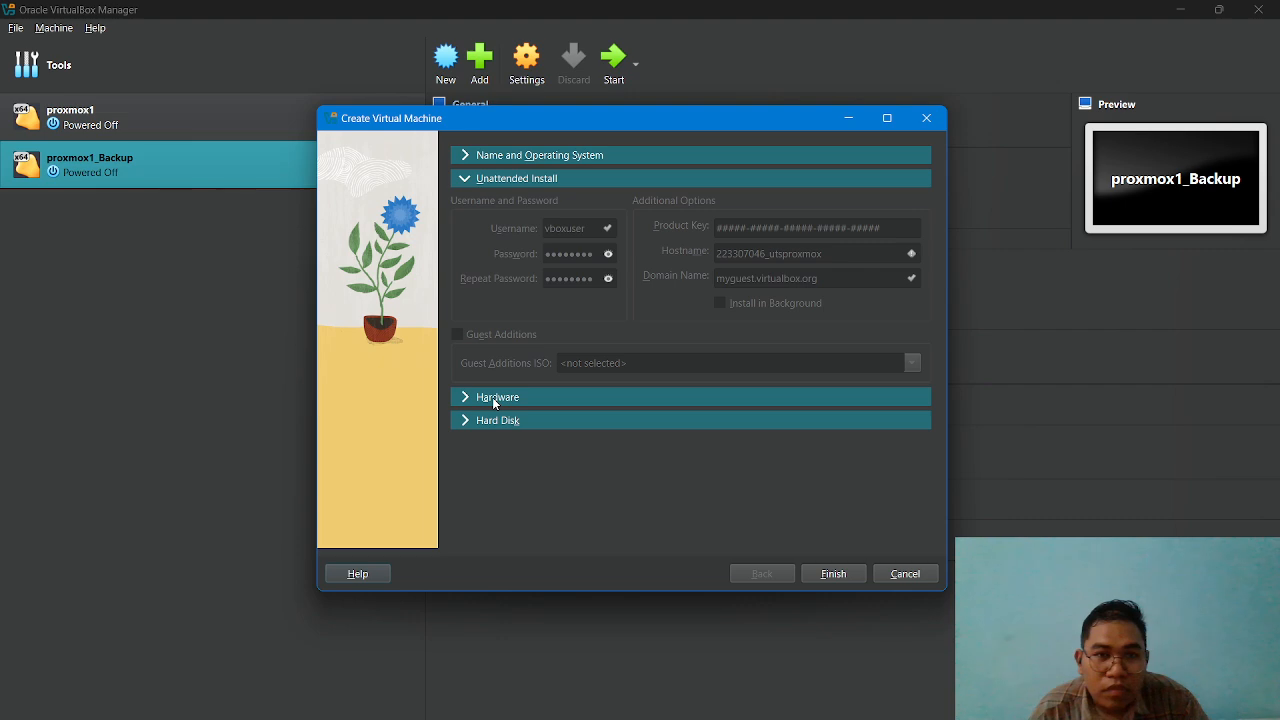
click(492, 397)
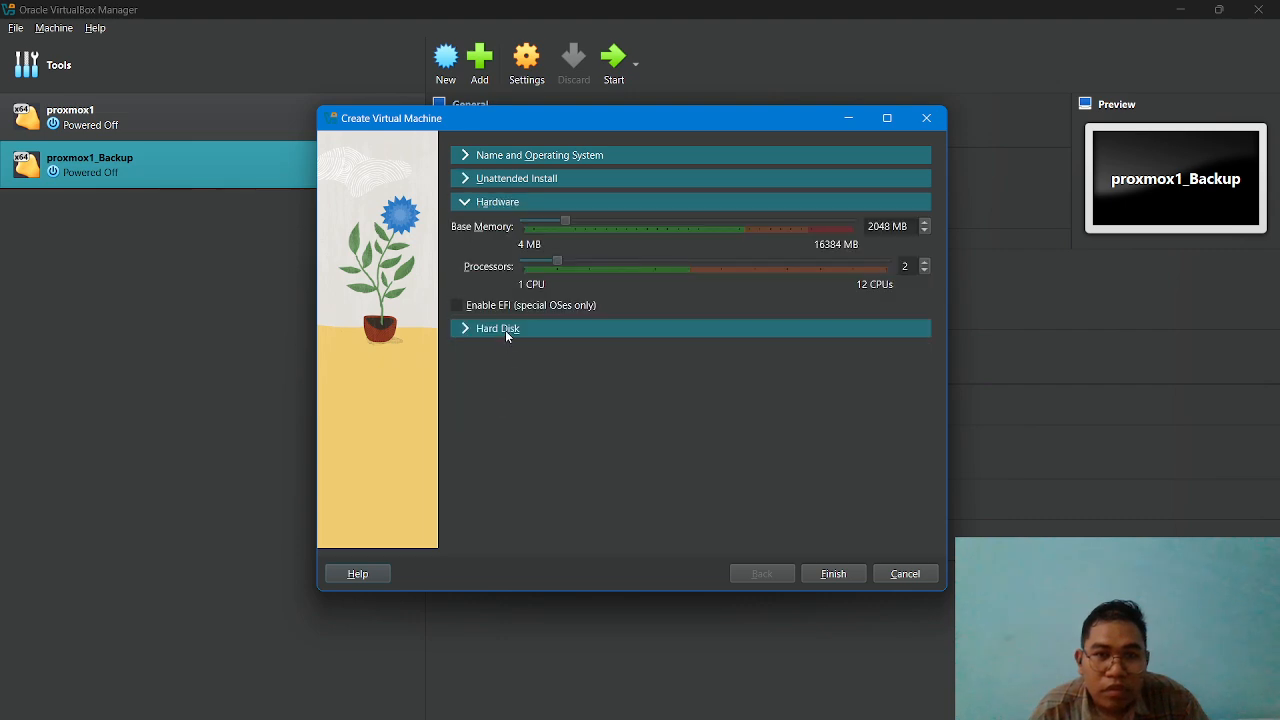
click(505, 330)
click(832, 574)
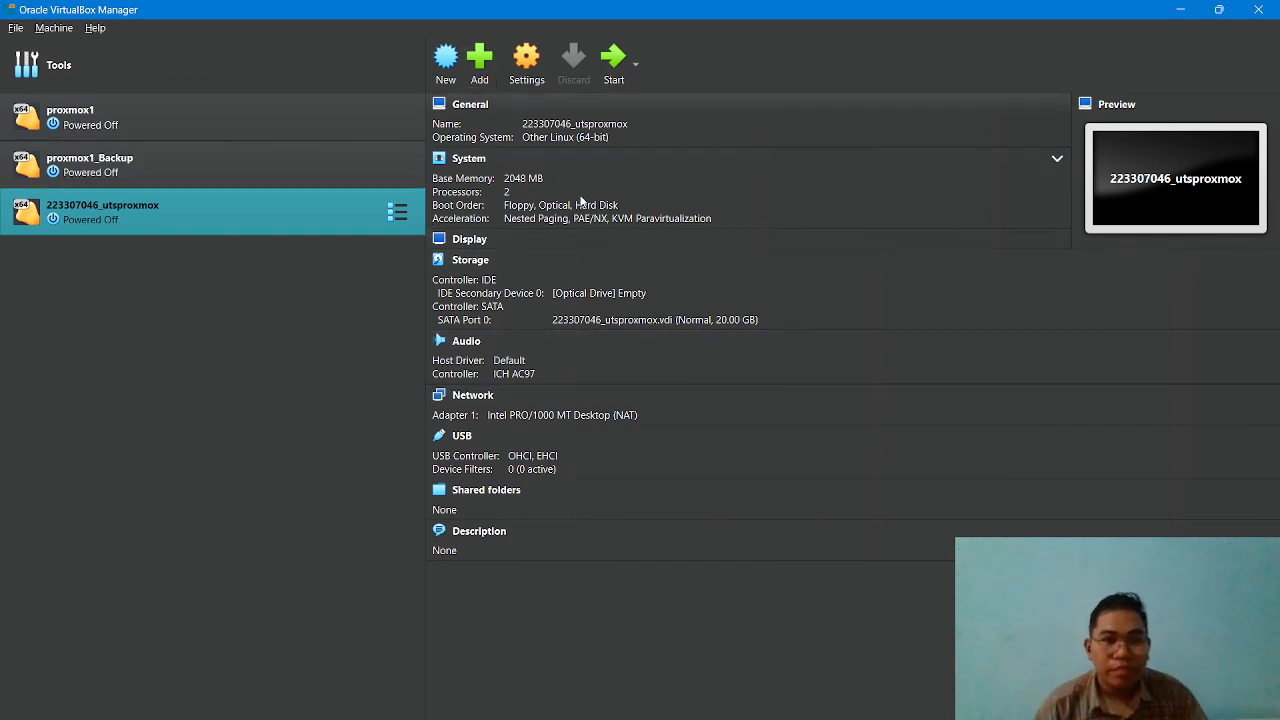
Attach proxmox-ve_8.3-1.iso to the new virtual machine's empty IDE optical drive and save the settings.
click(524, 66)
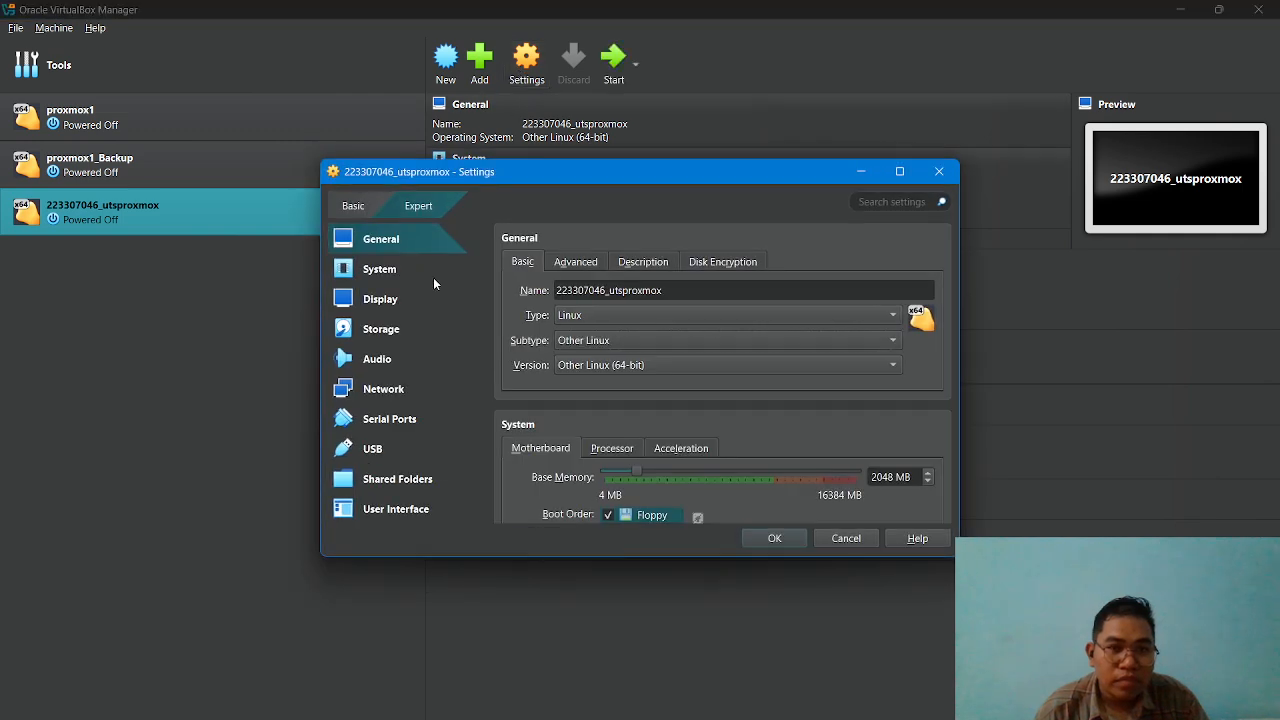
click(388, 330)
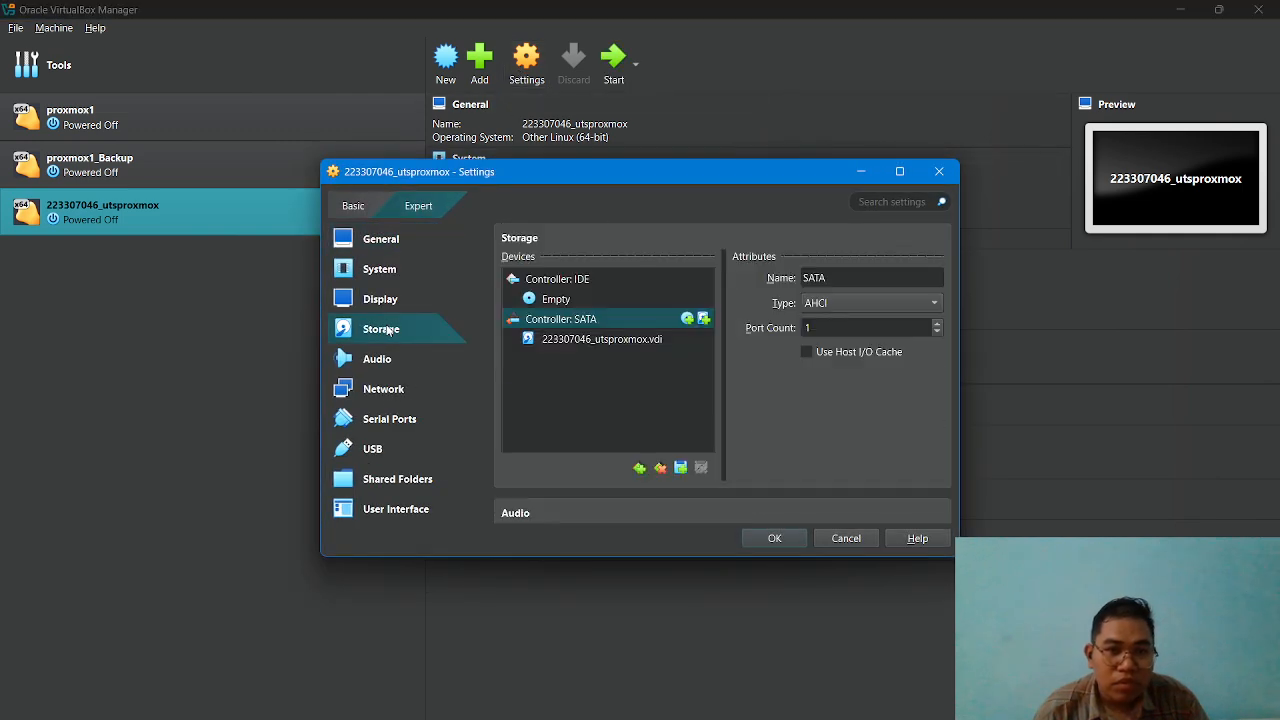
click(558, 304)
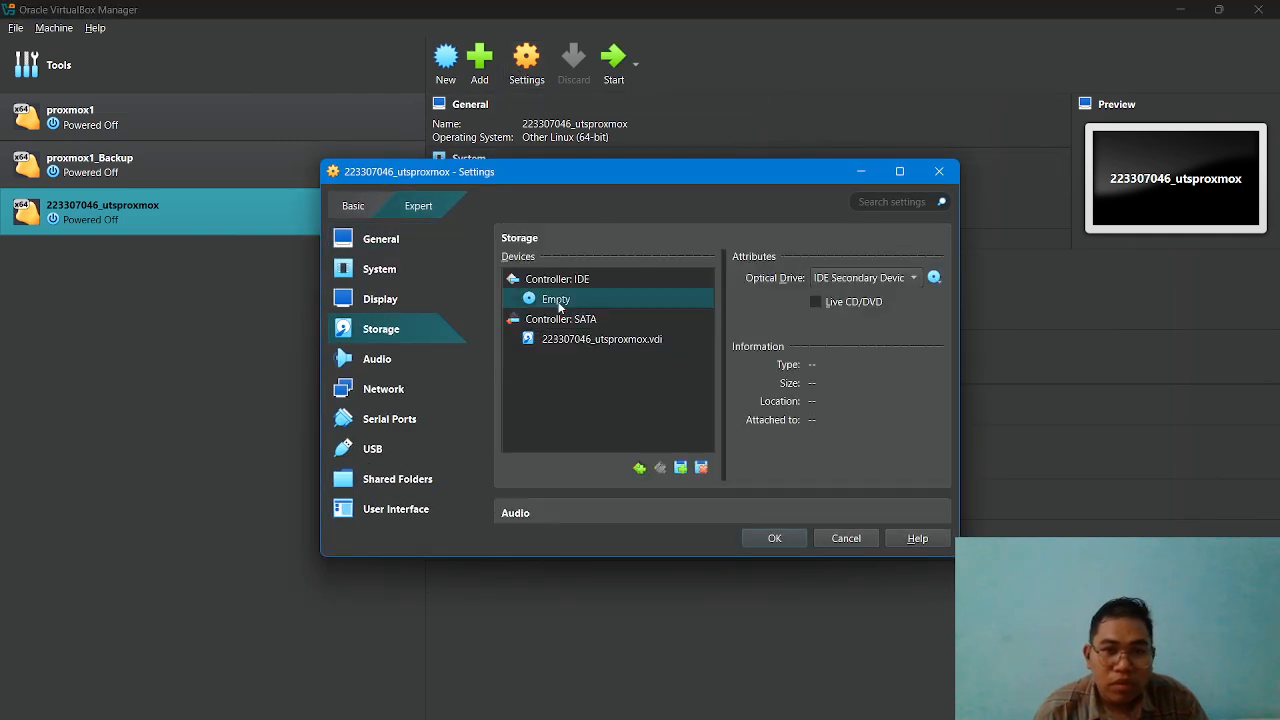
click(932, 279)
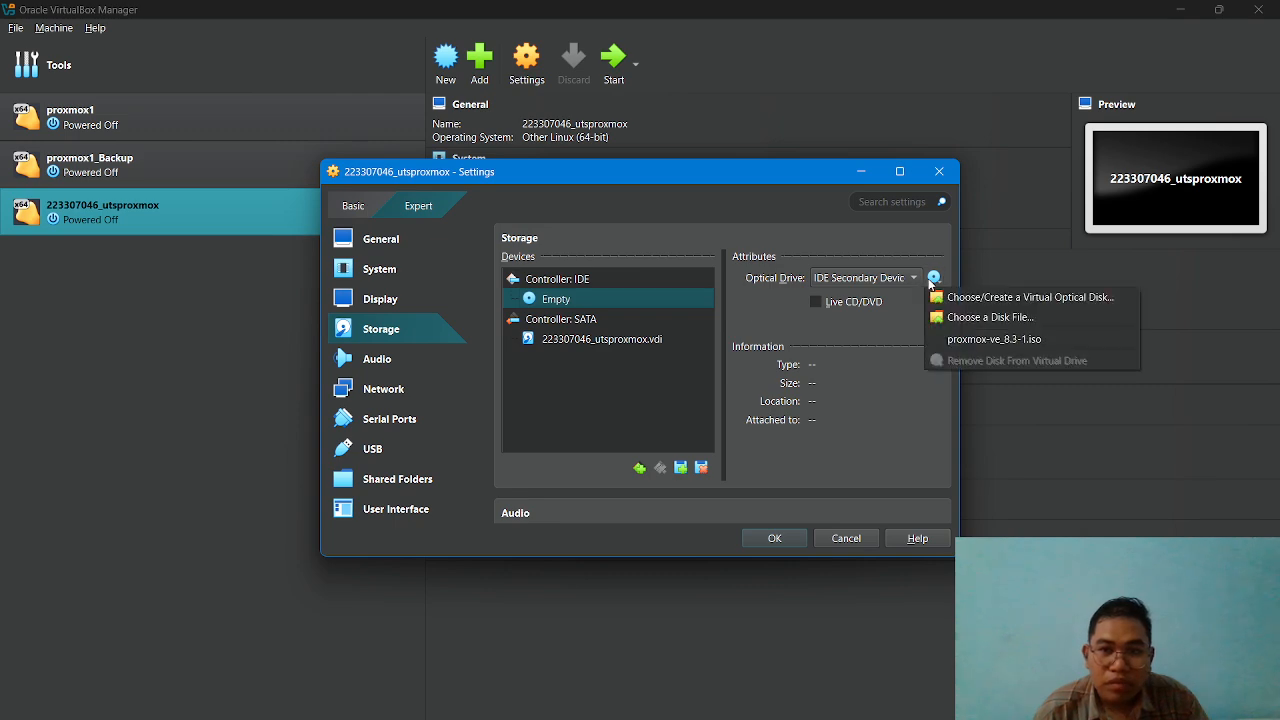
click(980, 344)
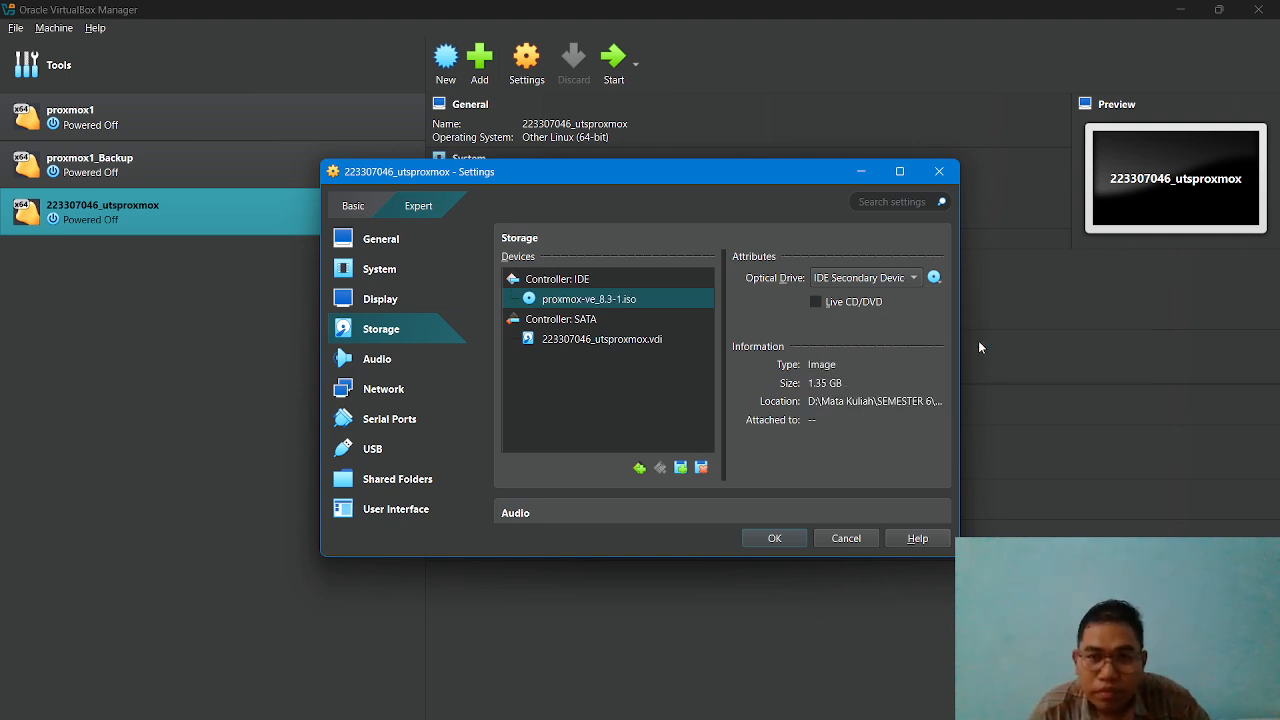
click(776, 539)
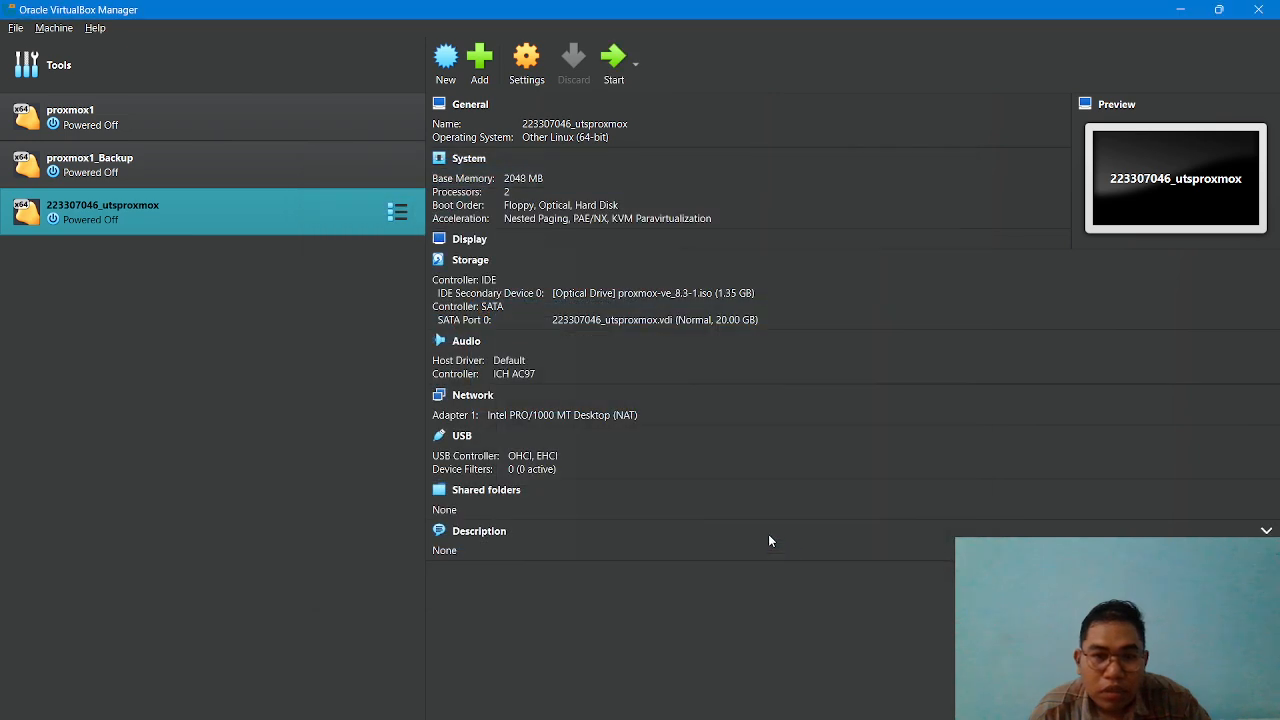
click(514, 84)
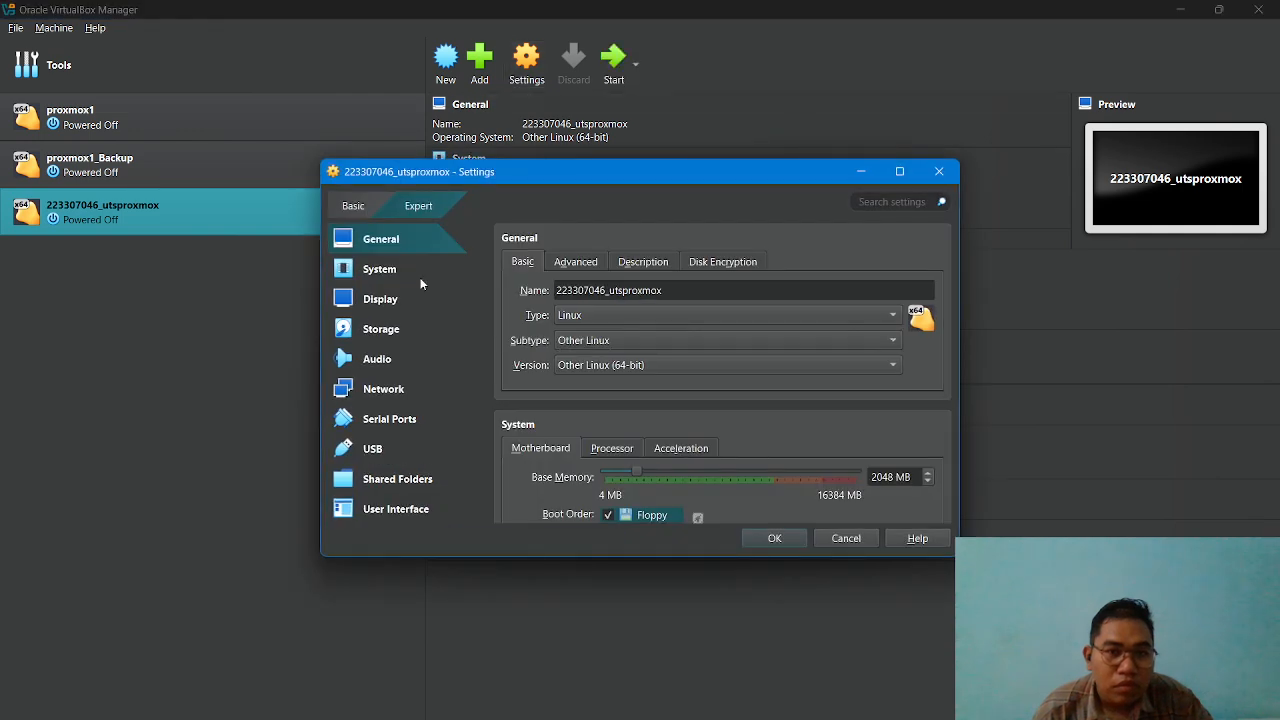
click(398, 391)
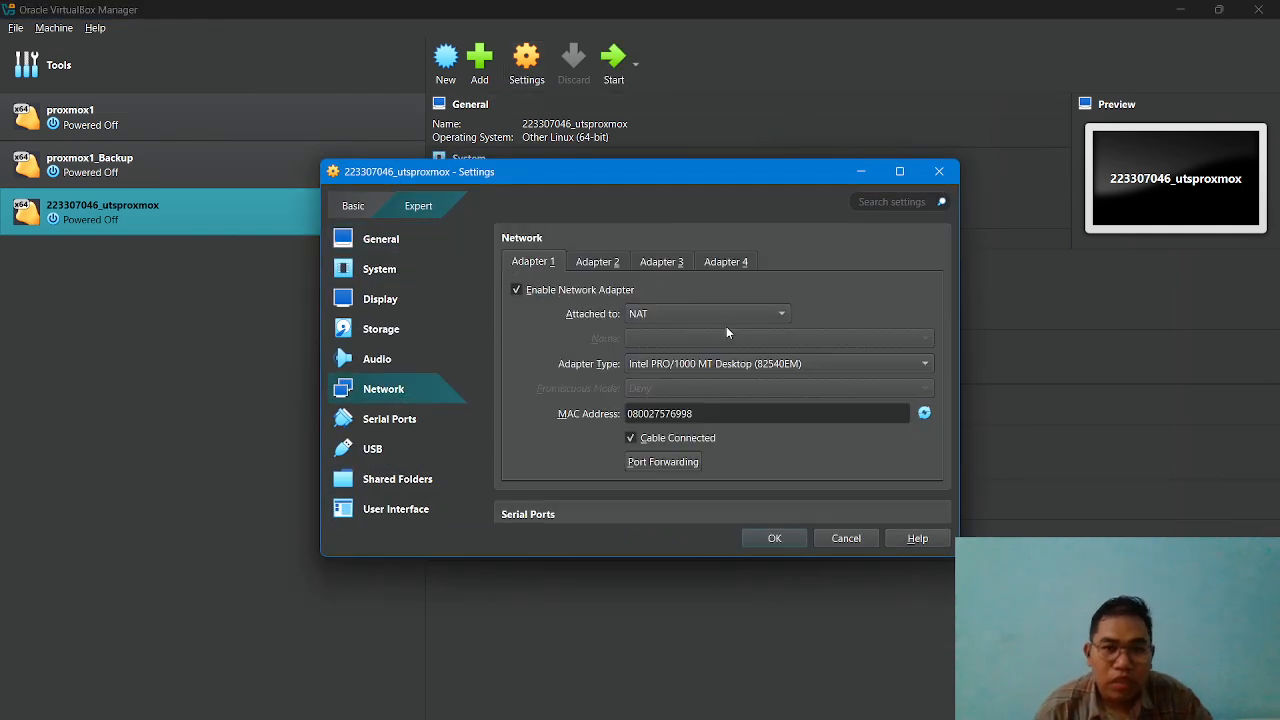
click(729, 316)
click(725, 340)
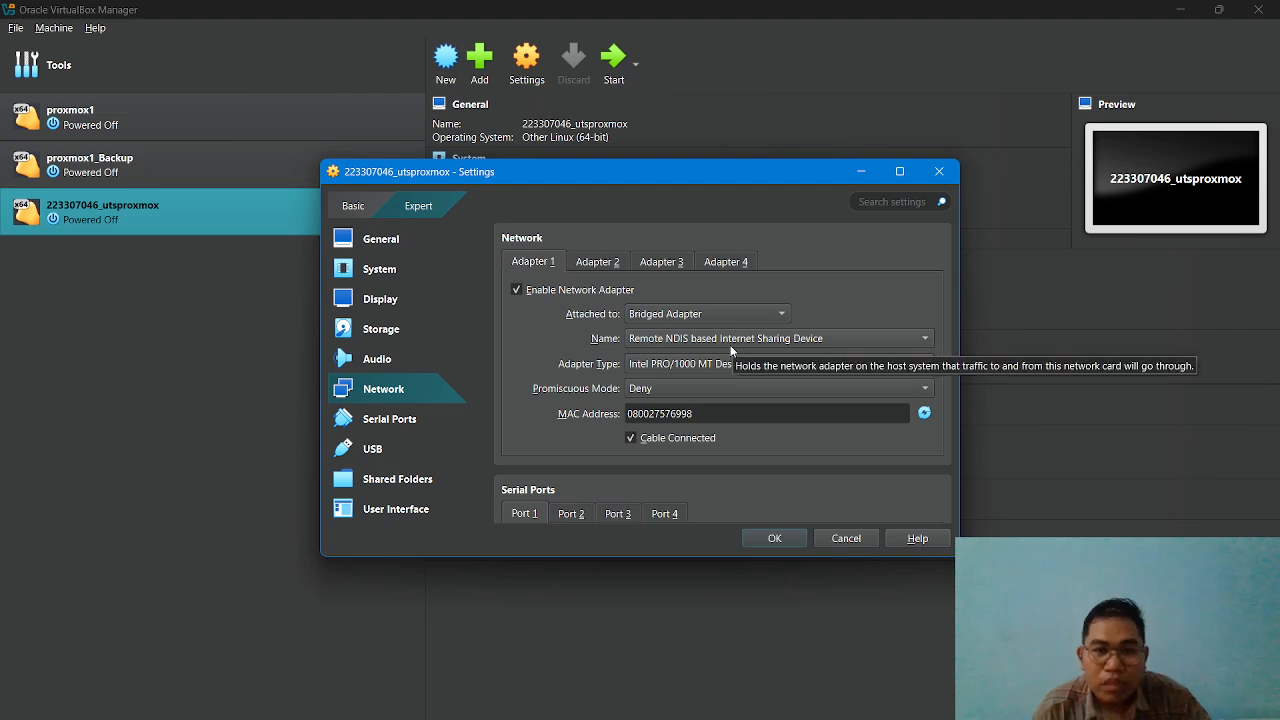
click(775, 538)
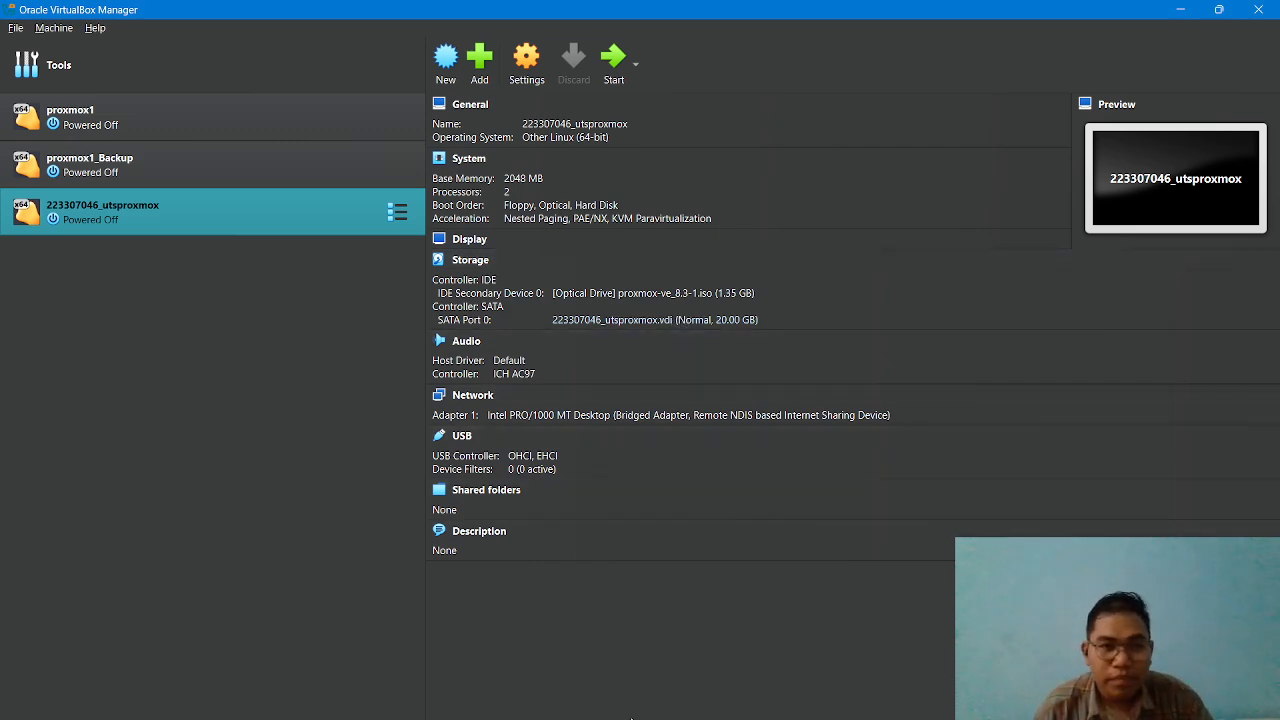
Check the network requirements in the exam PDF and open the IPv4 properties of the Ethernet 3 connection in Windows Network Connections.
click(400, 710)
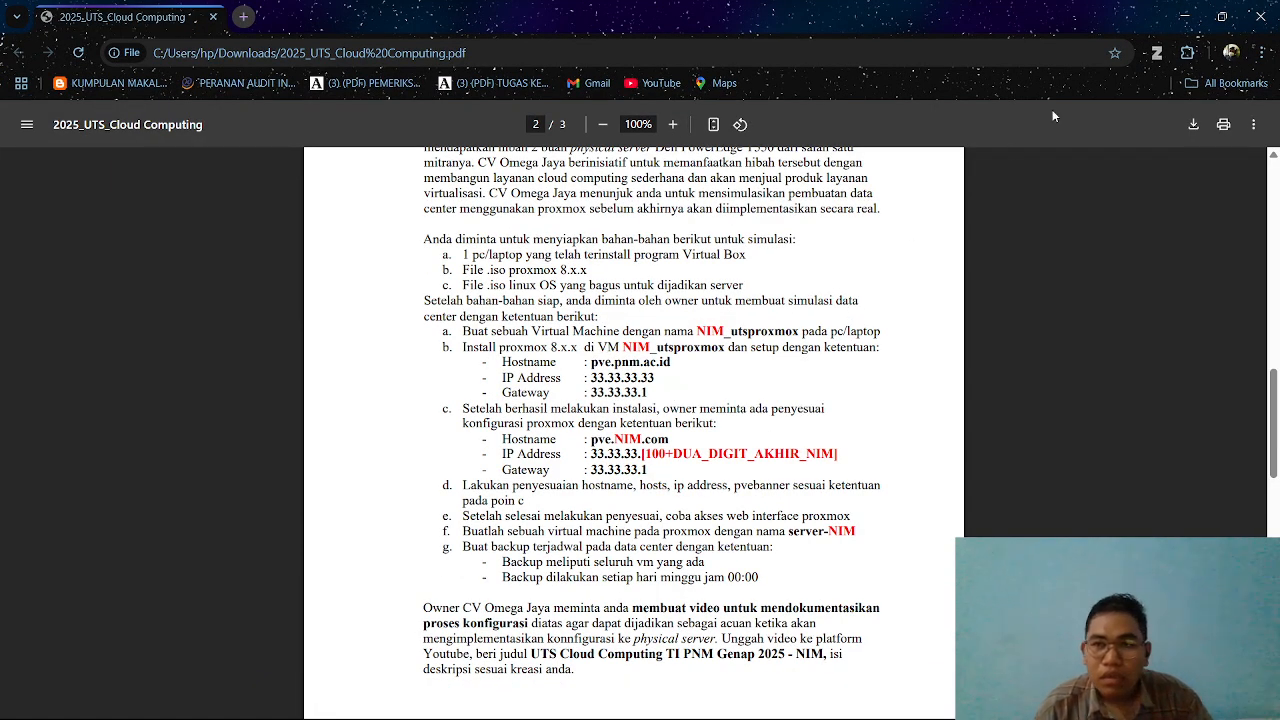
click(1184, 16)
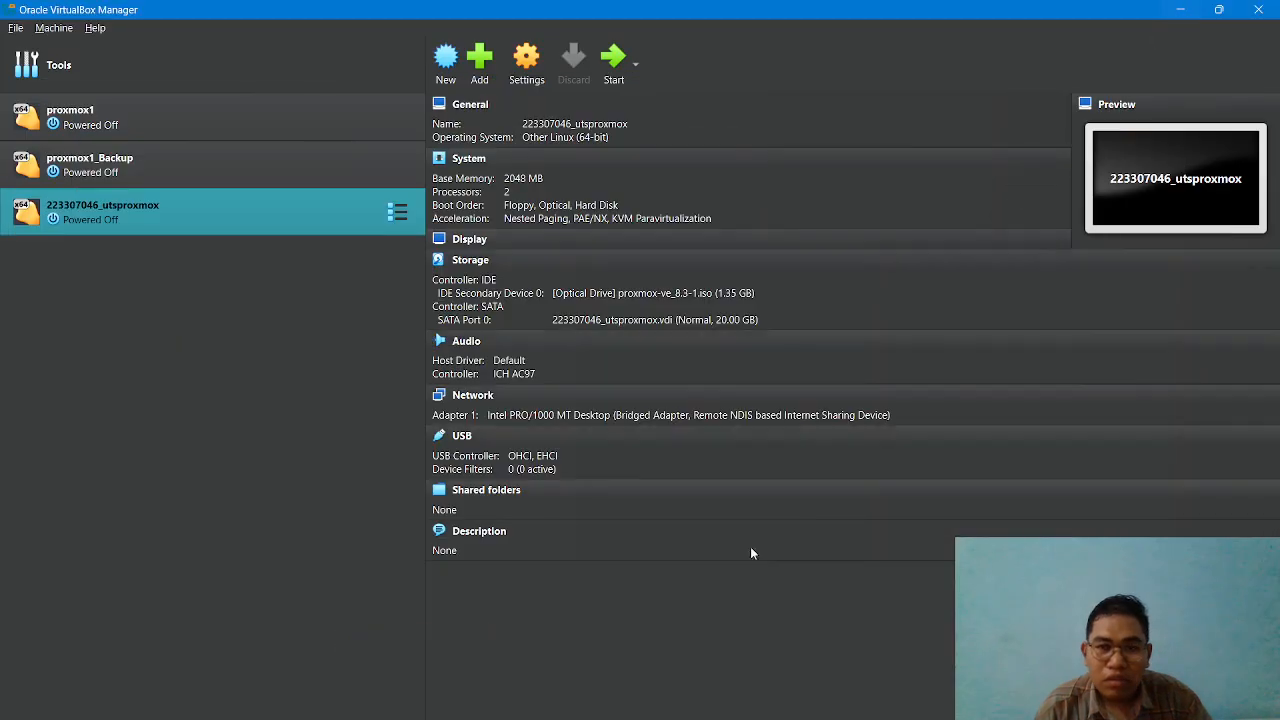
mouse_move(506, 712)
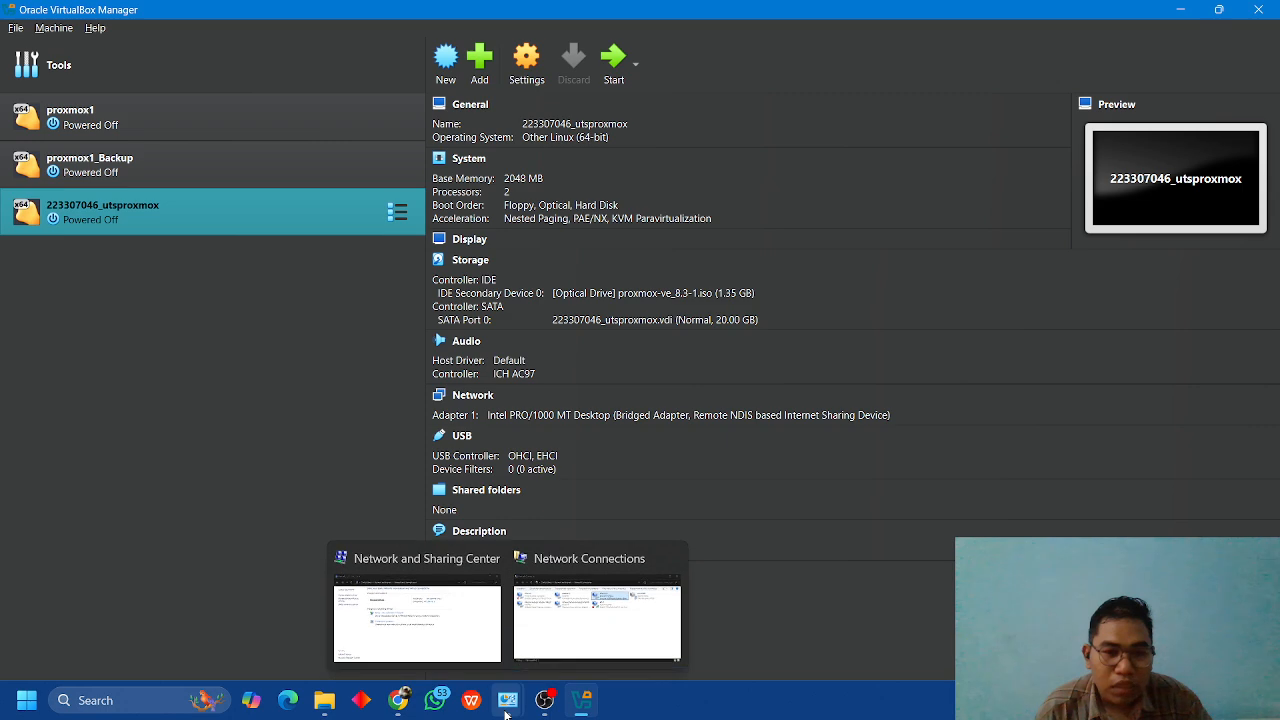
click(559, 645)
right_click(796, 132)
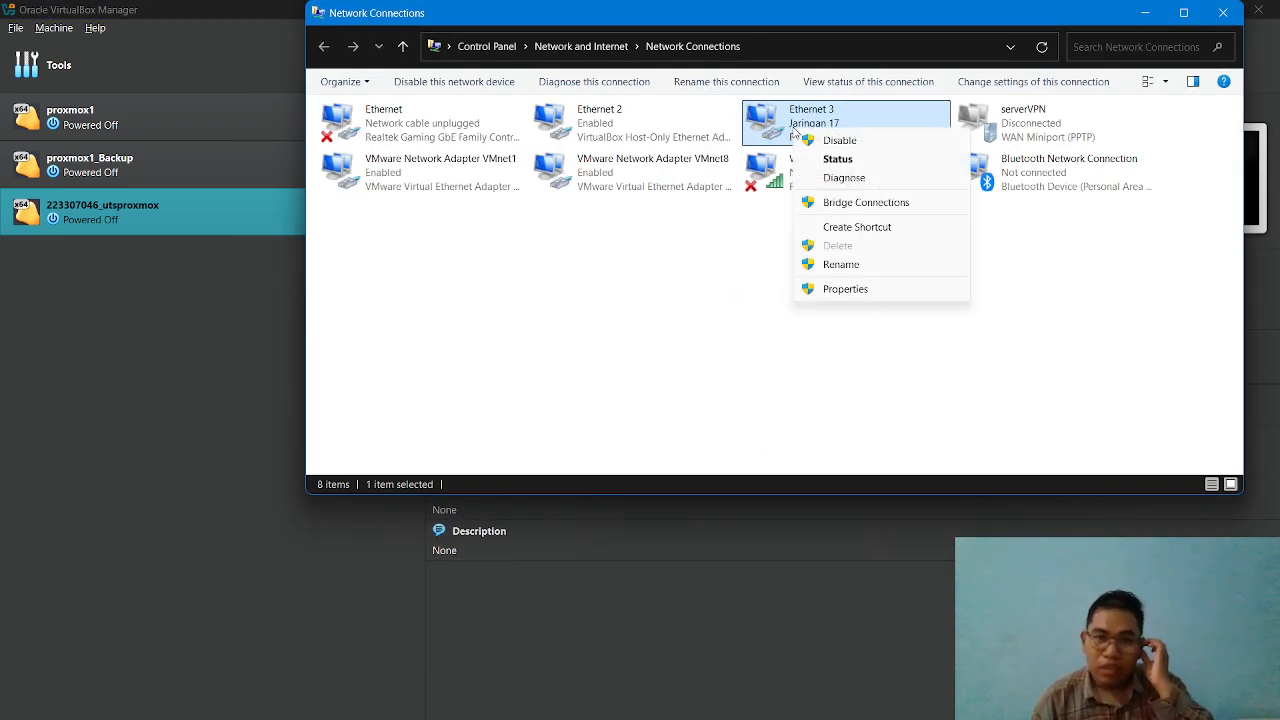
click(822, 289)
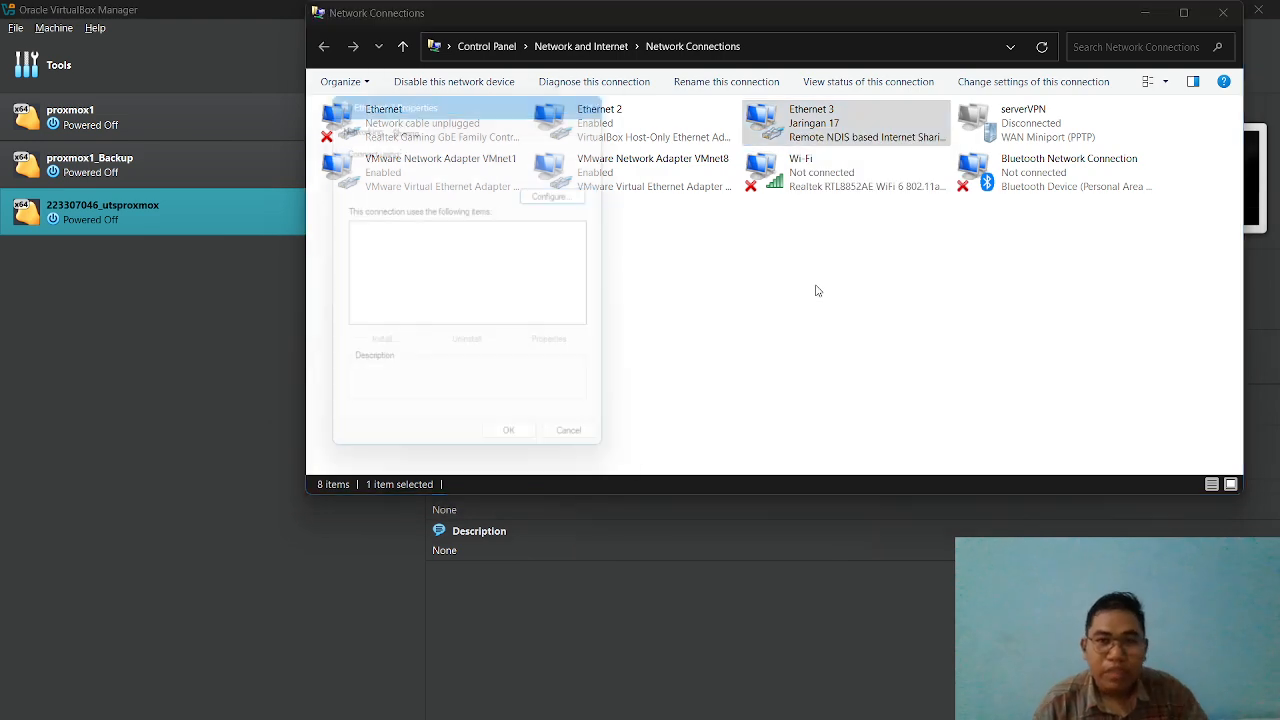
scroll(505, 280, down, 2)
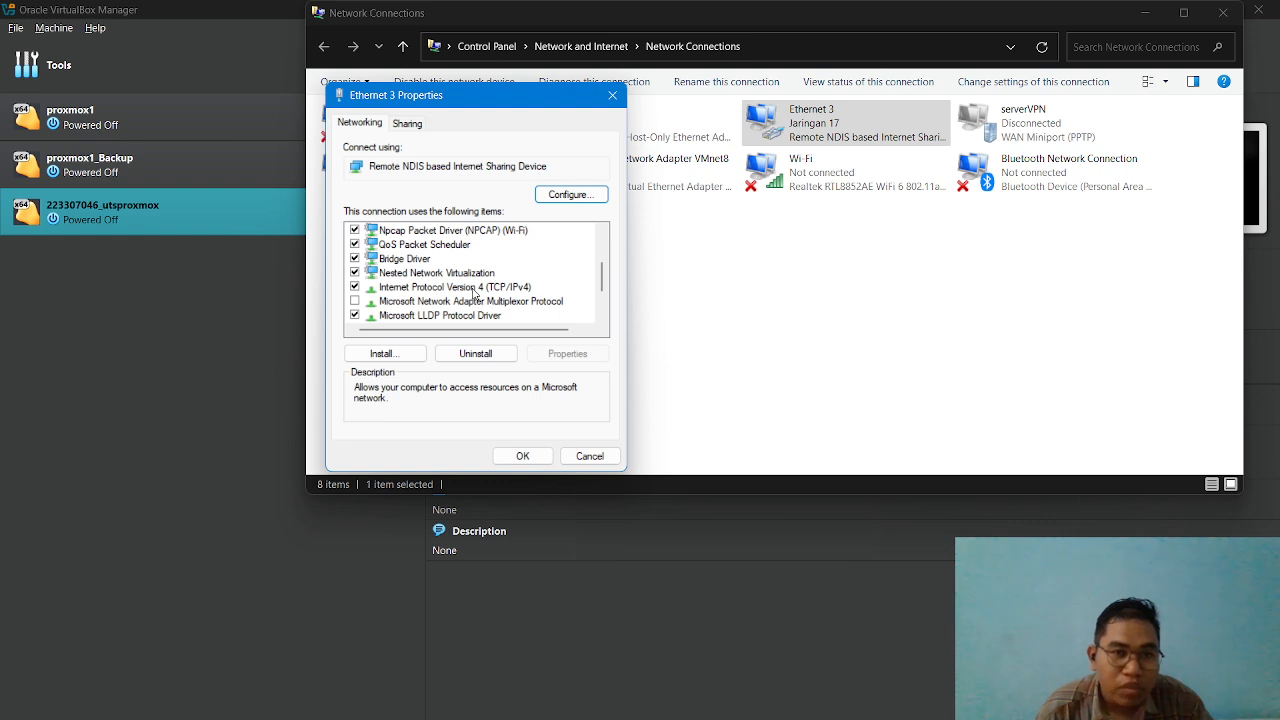
click(476, 288)
double_click(476, 288)
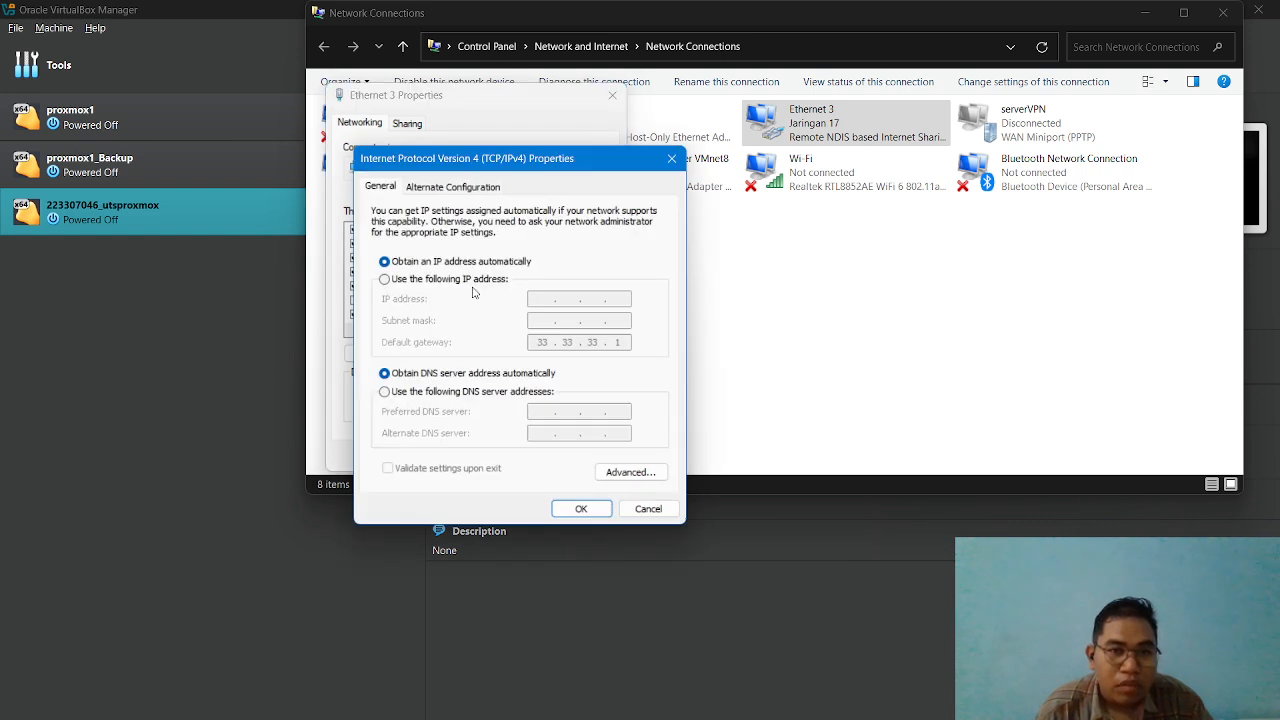
Switch Ethernet 3 to a manual IPv4 address with IP 33.33.33.10 and subnet mask 255.255.255.0.
click(452, 280)
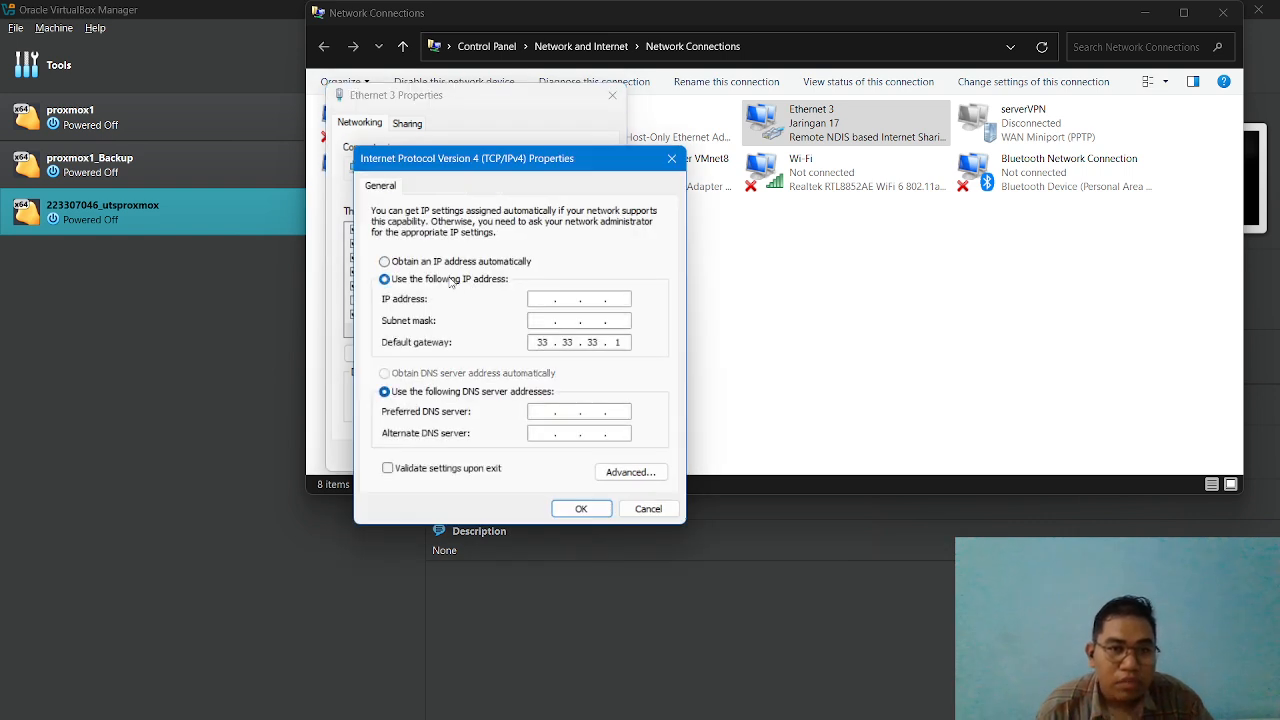
click(541, 298)
text(33.)
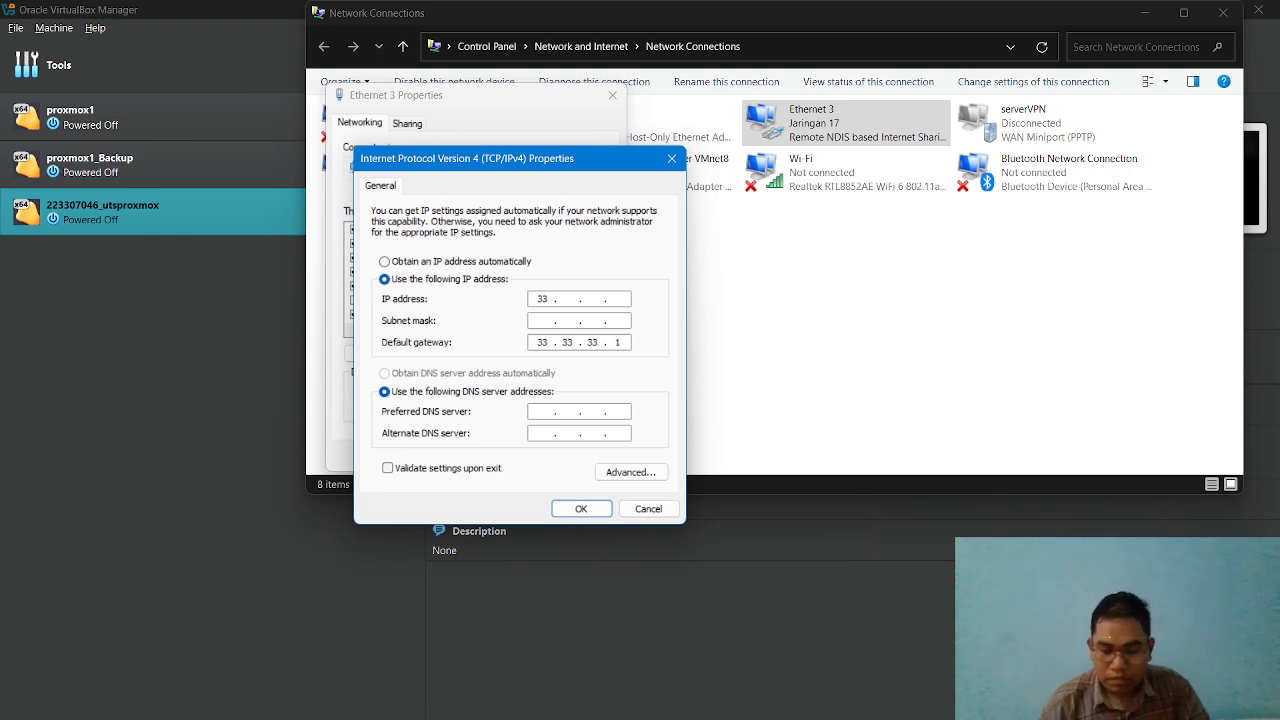
text(33.33.)
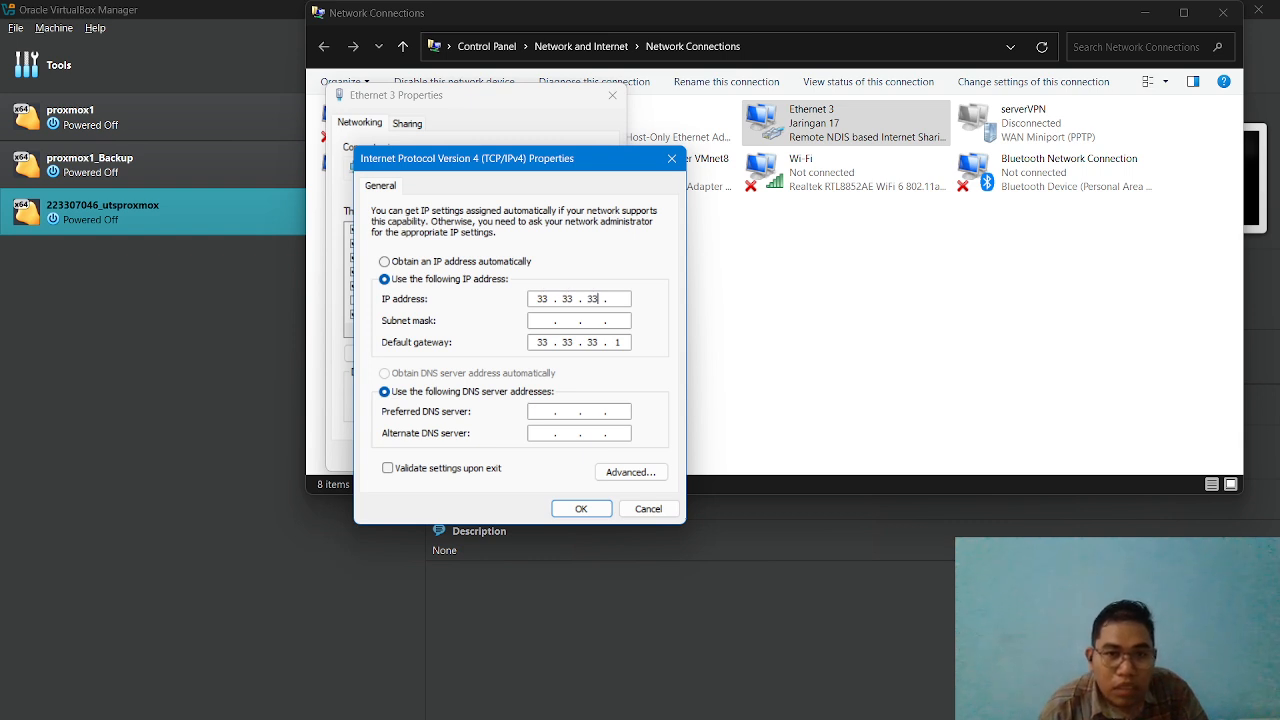
text(1)
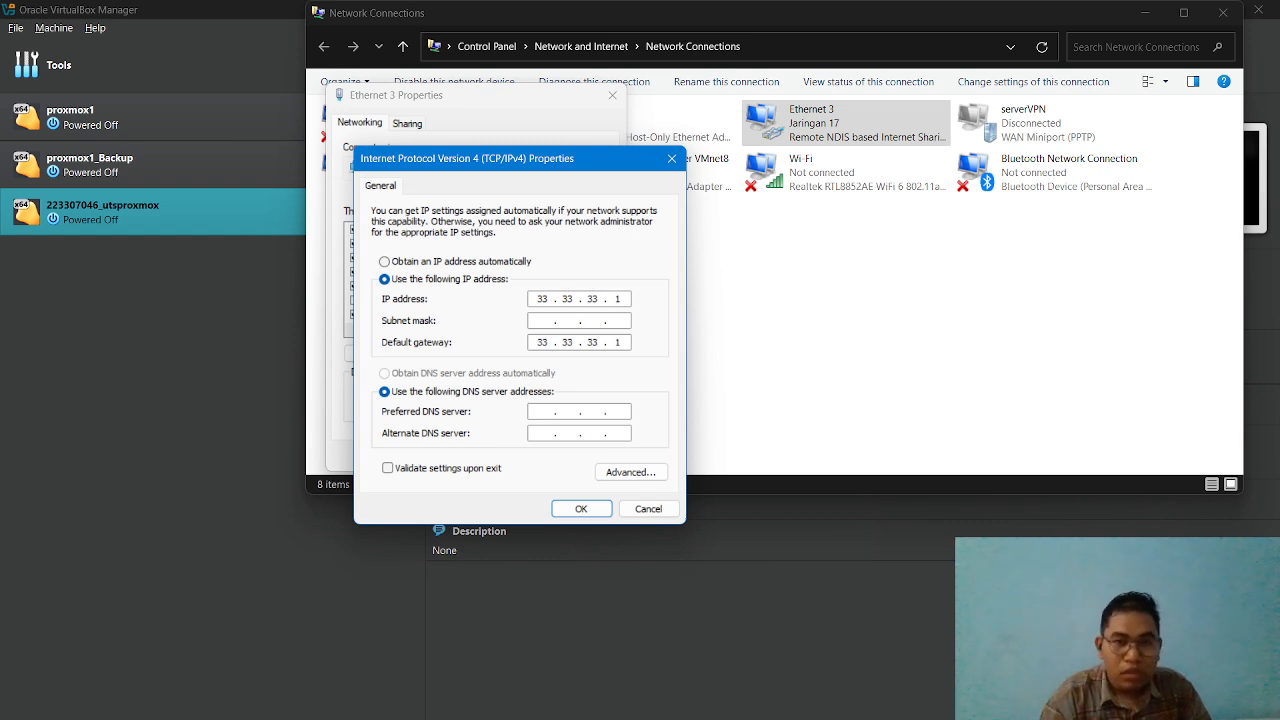
text(0)
click(542, 322)
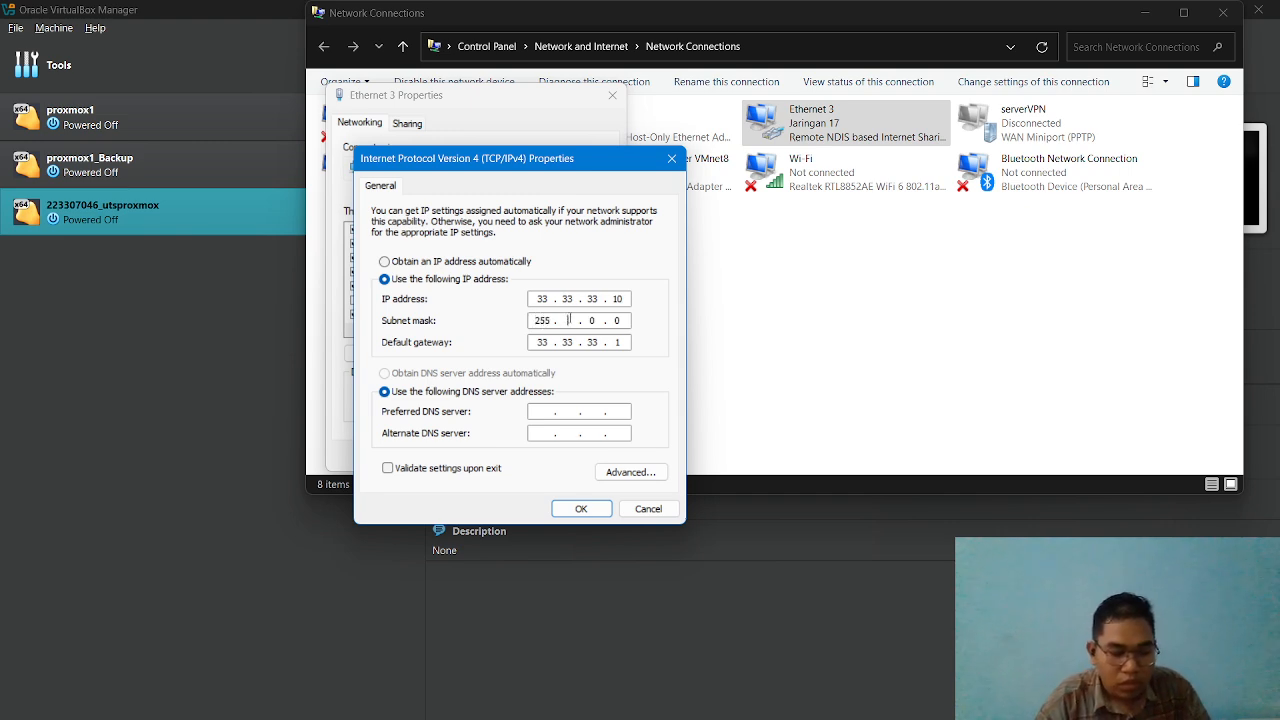
text(255 . )
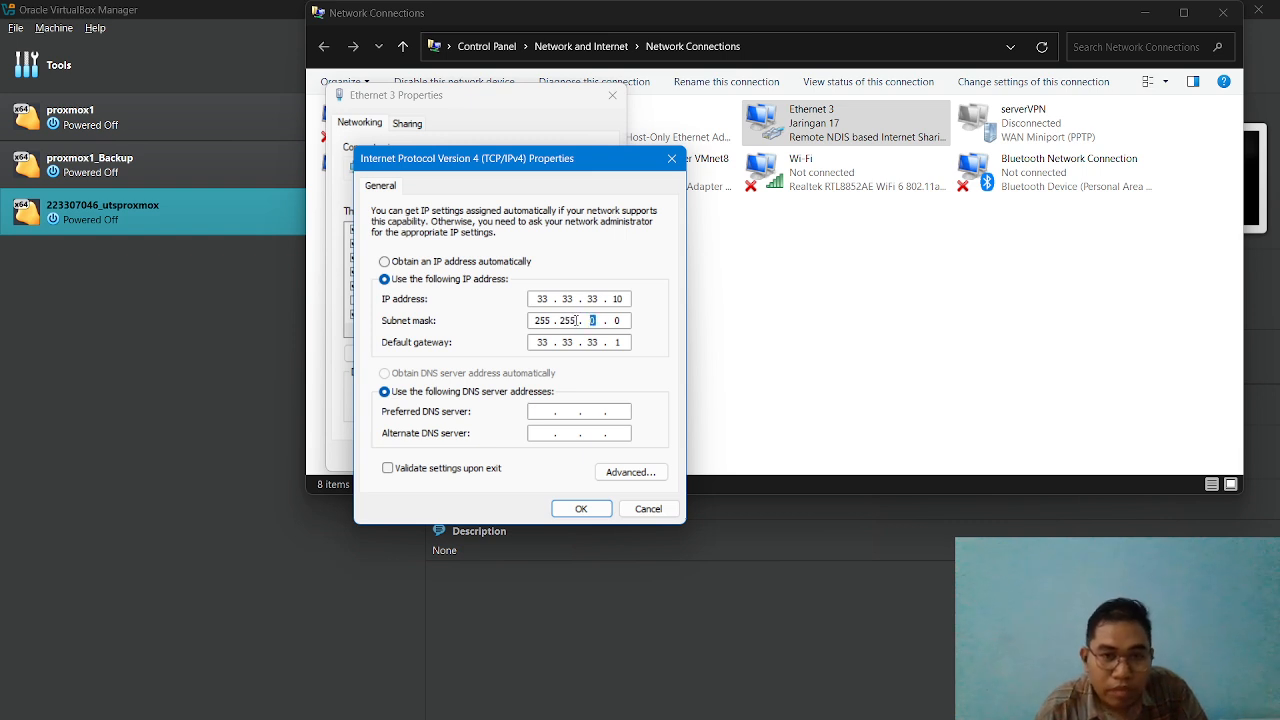
text(255 .)
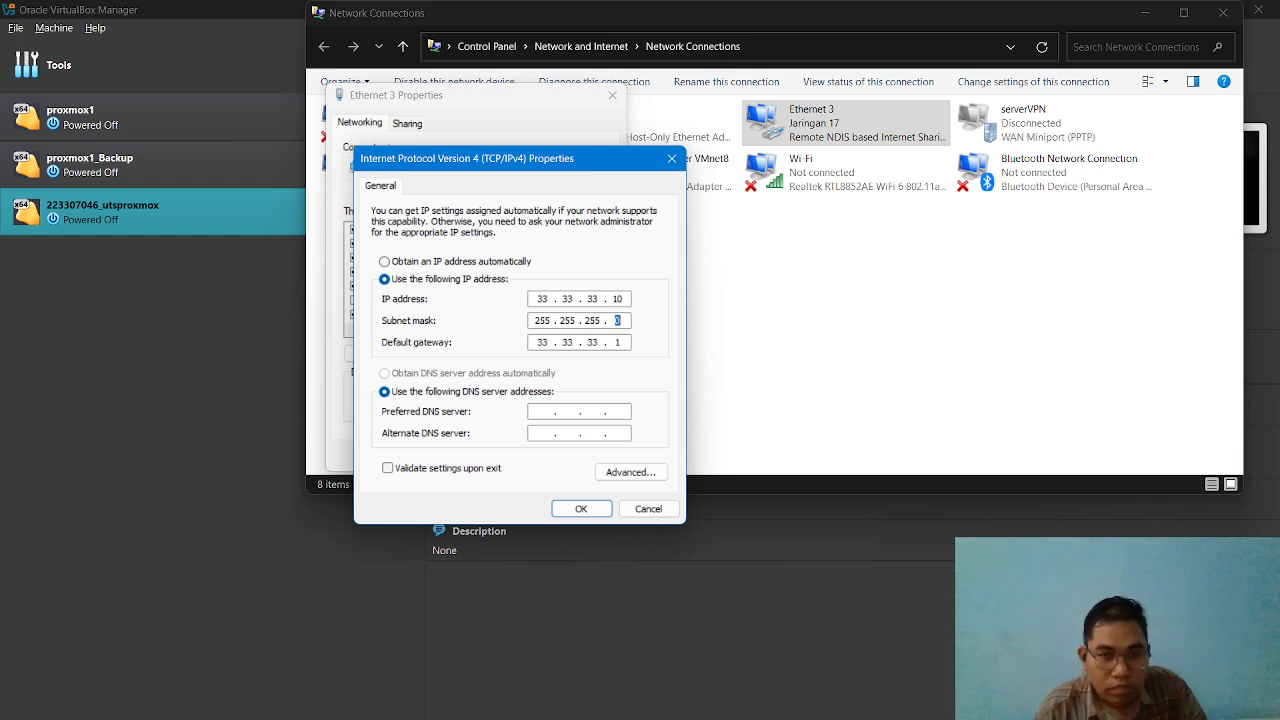
Set the preferred DNS server to 8.8.8.8 and the alternate DNS server to 8.8.4.4.
click(540, 412)
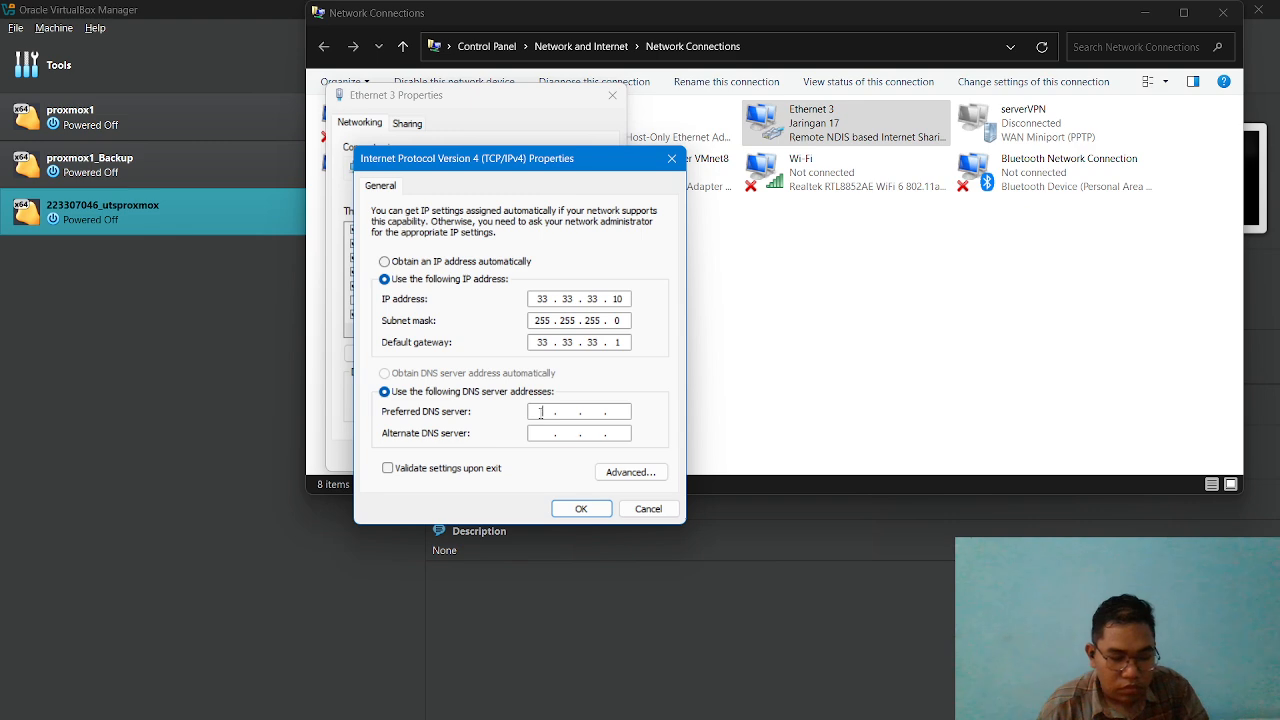
text(8.8.8.)
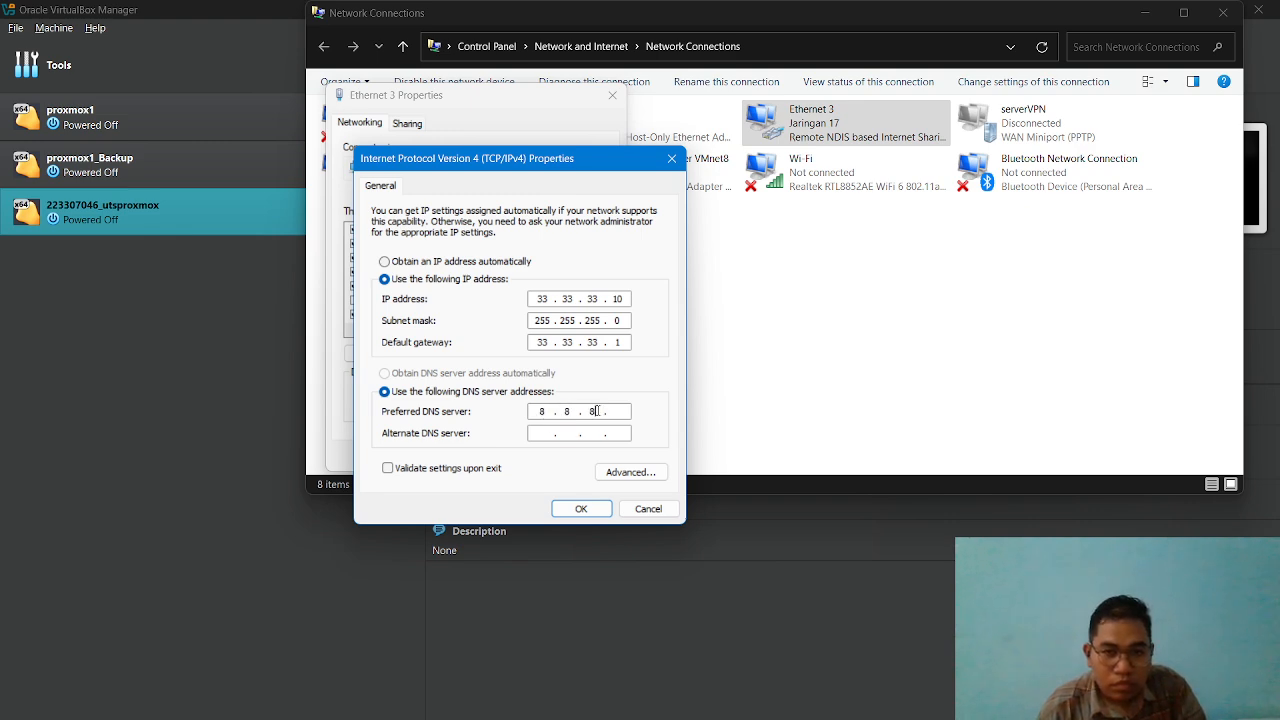
text(8)
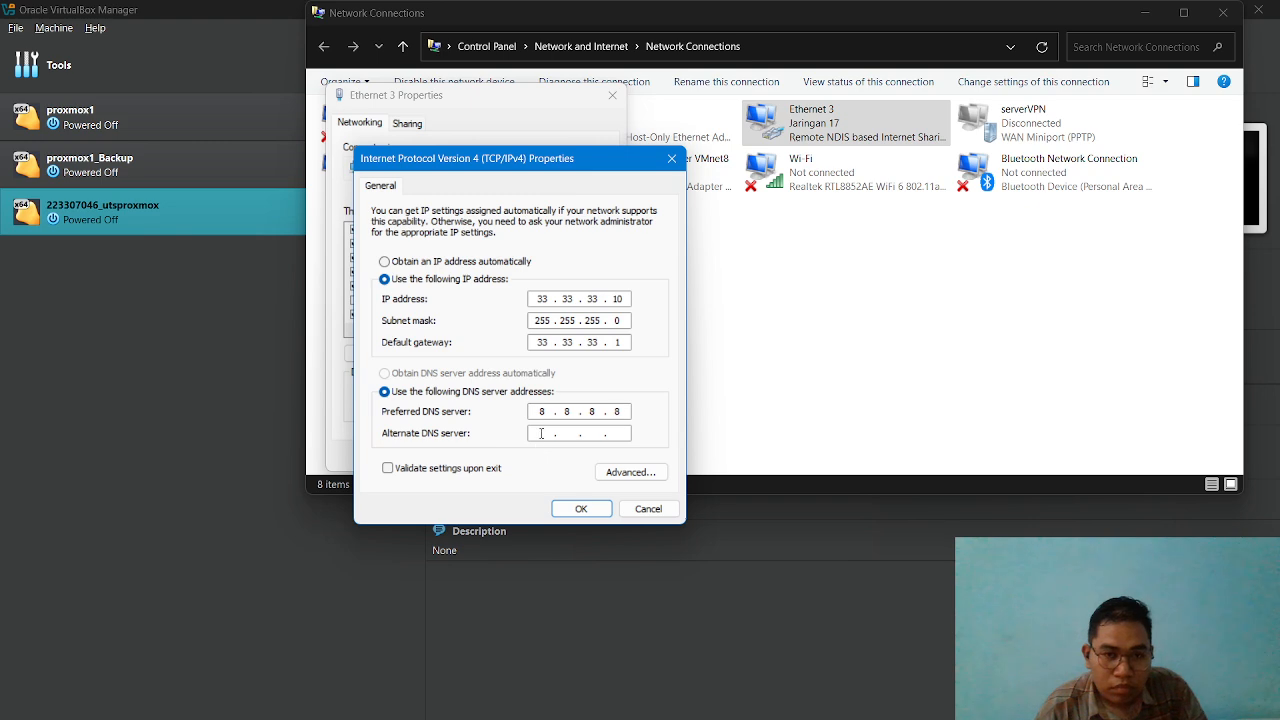
click(579, 509)
click(695, 472)
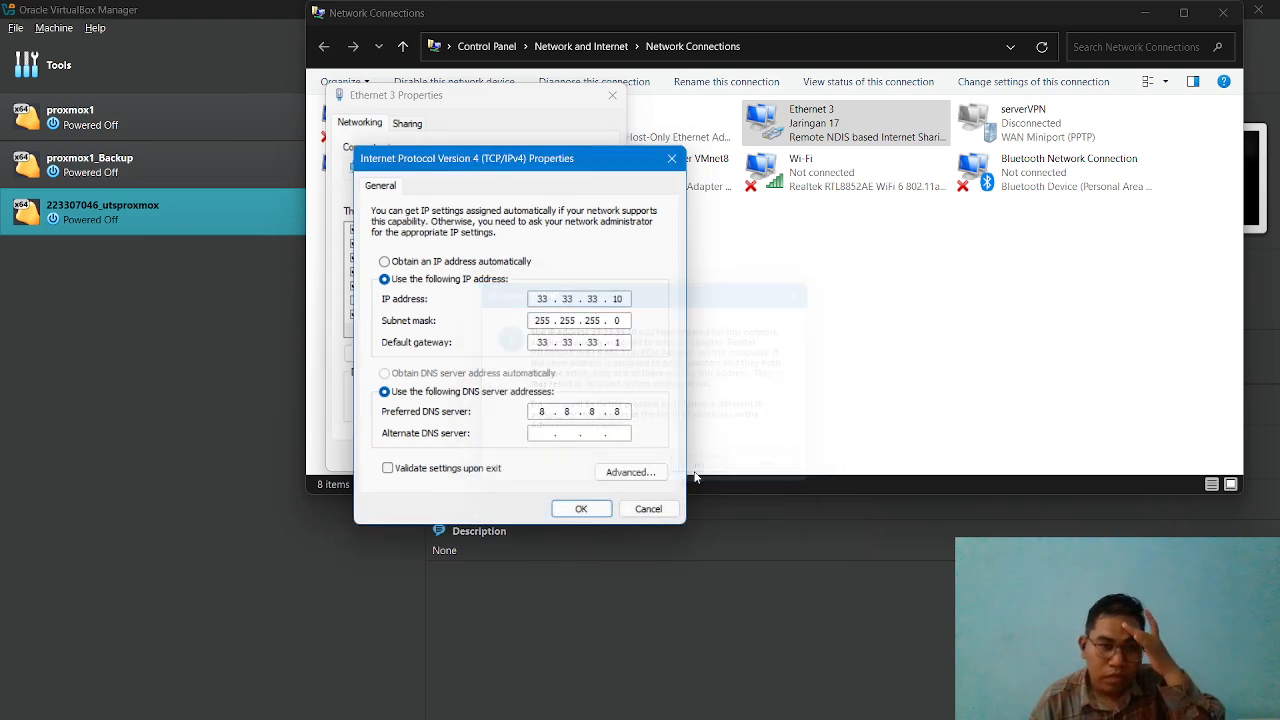
click(570, 510)
click(684, 472)
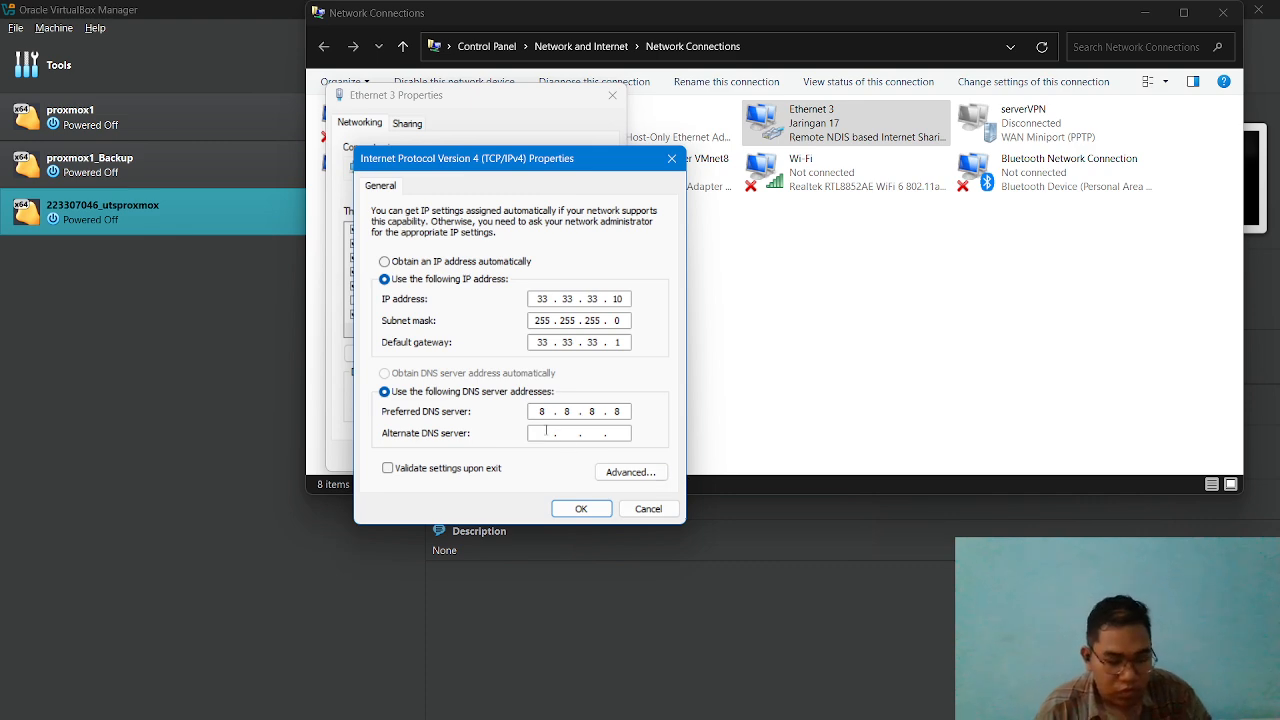
text(8 . 8 . 4 . 4)
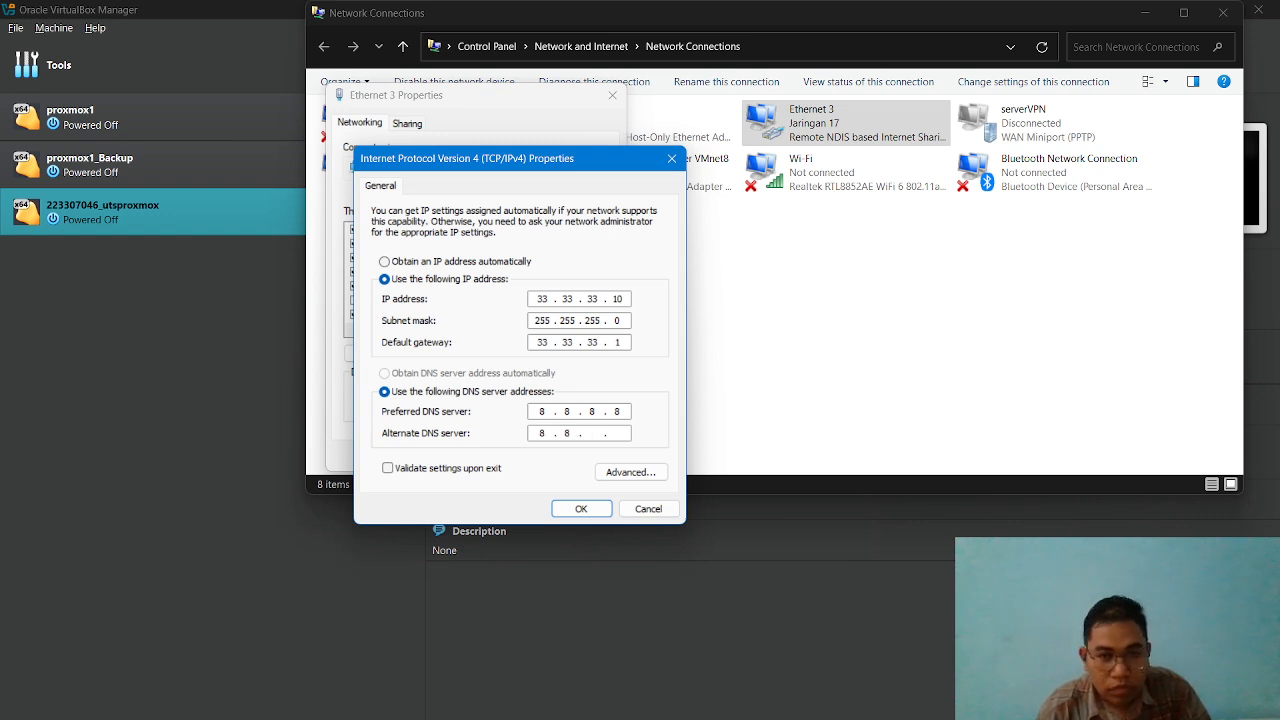
Change the Ethernet 3 IP address to 33.33.33.18, accept multiple default gateways, and save the connection's properties.
click(572, 512)
click(705, 472)
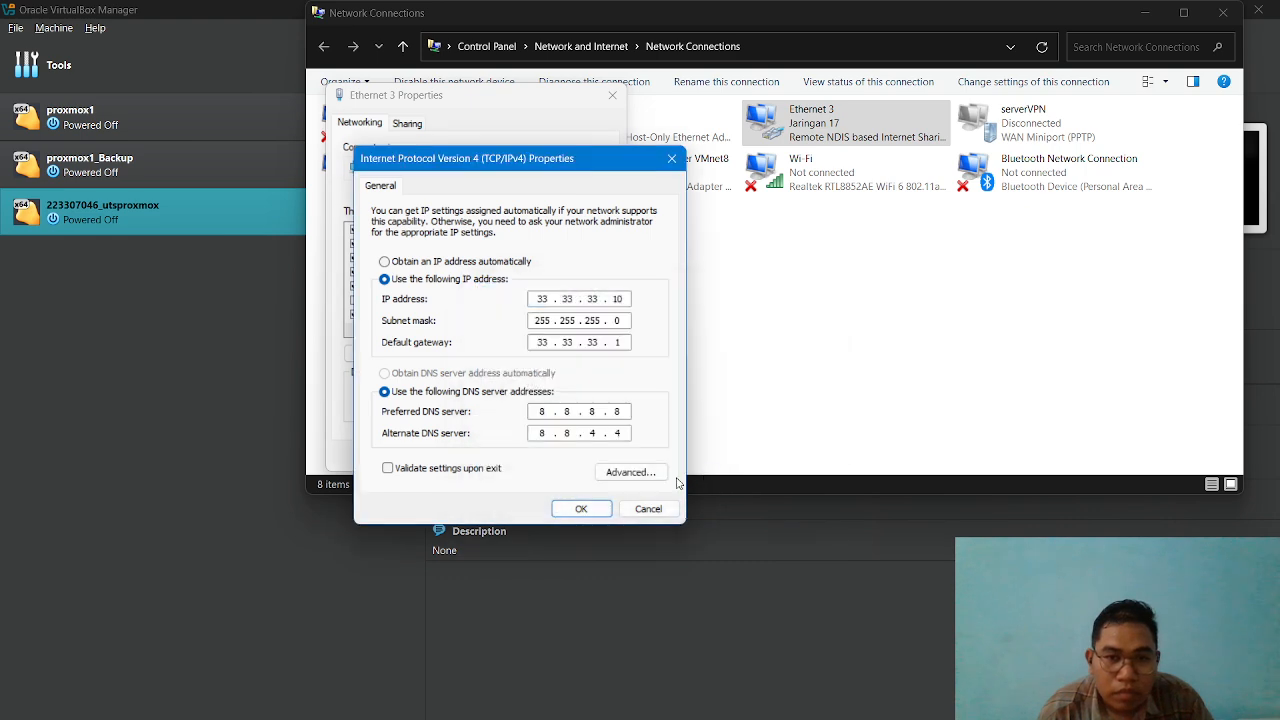
click(590, 510)
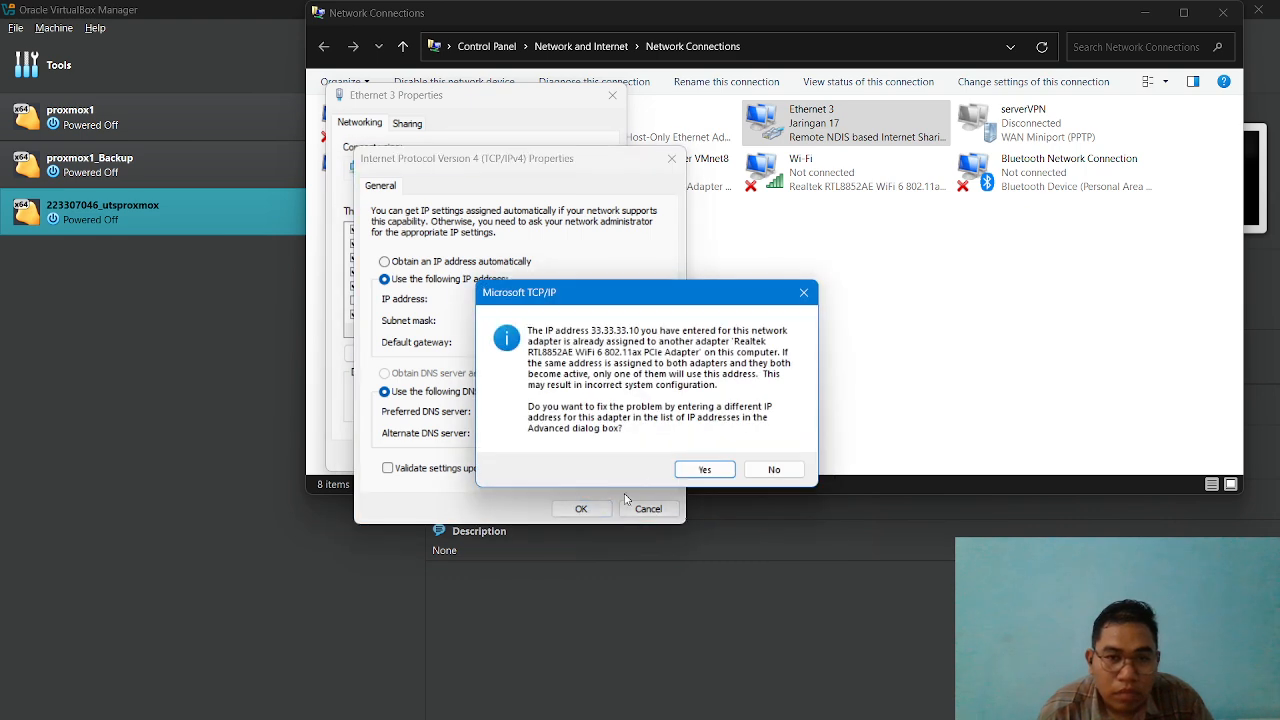
click(705, 470)
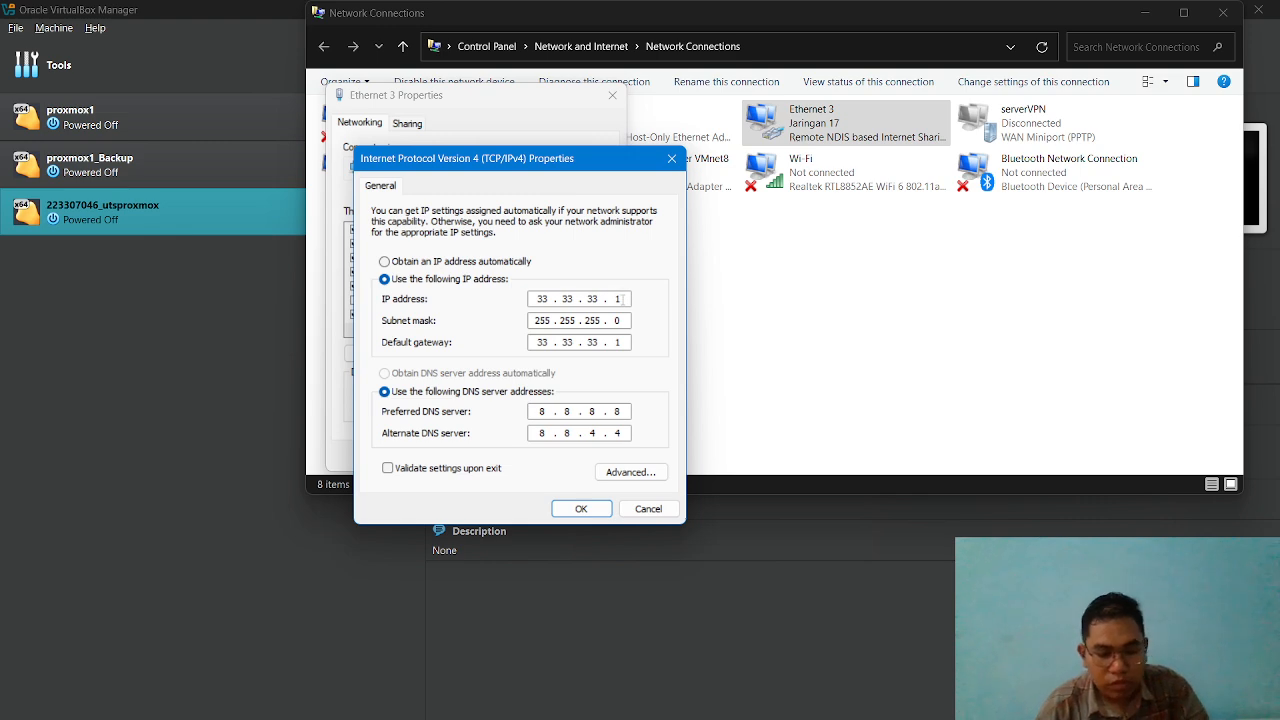
text(8)
click(581, 508)
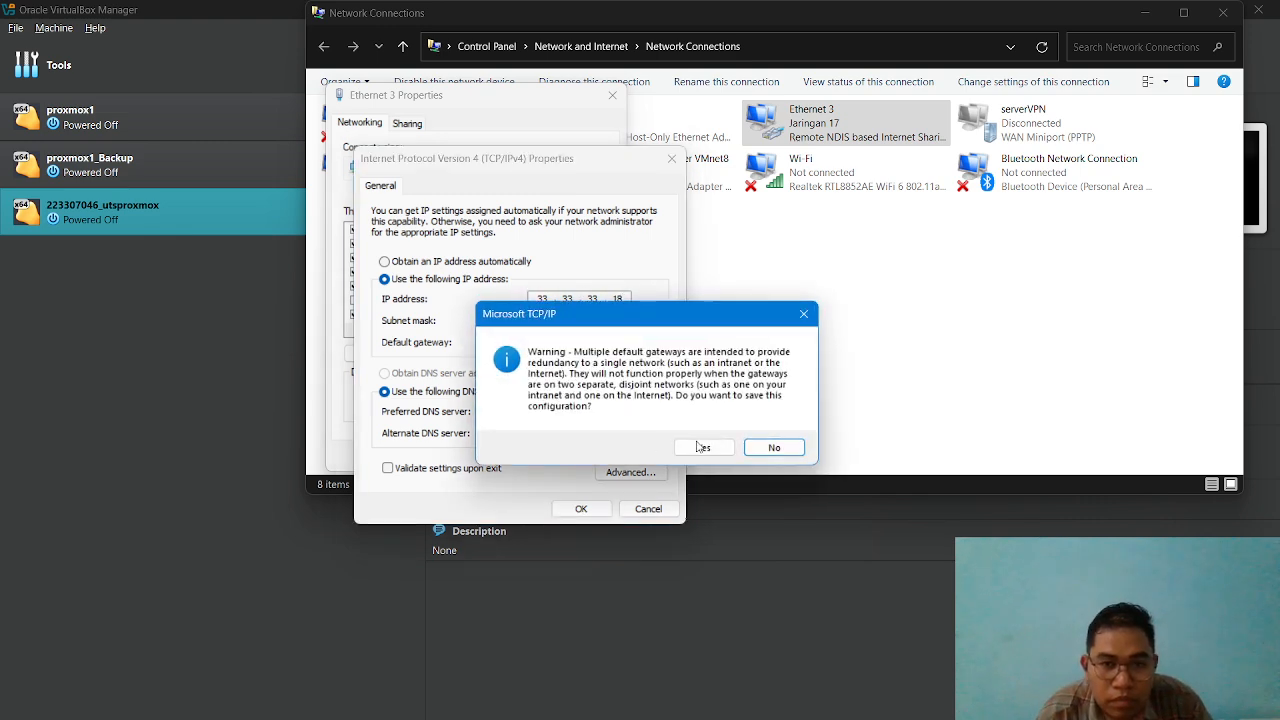
click(703, 447)
click(523, 455)
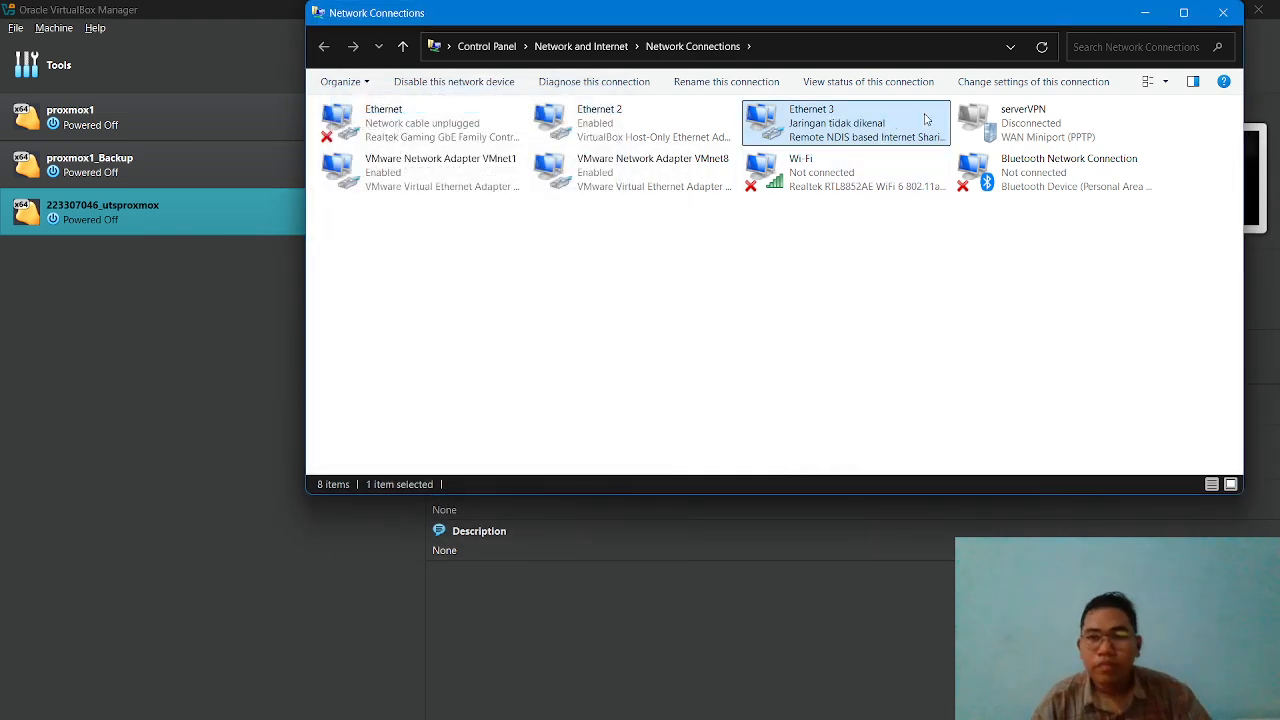
click(1145, 12)
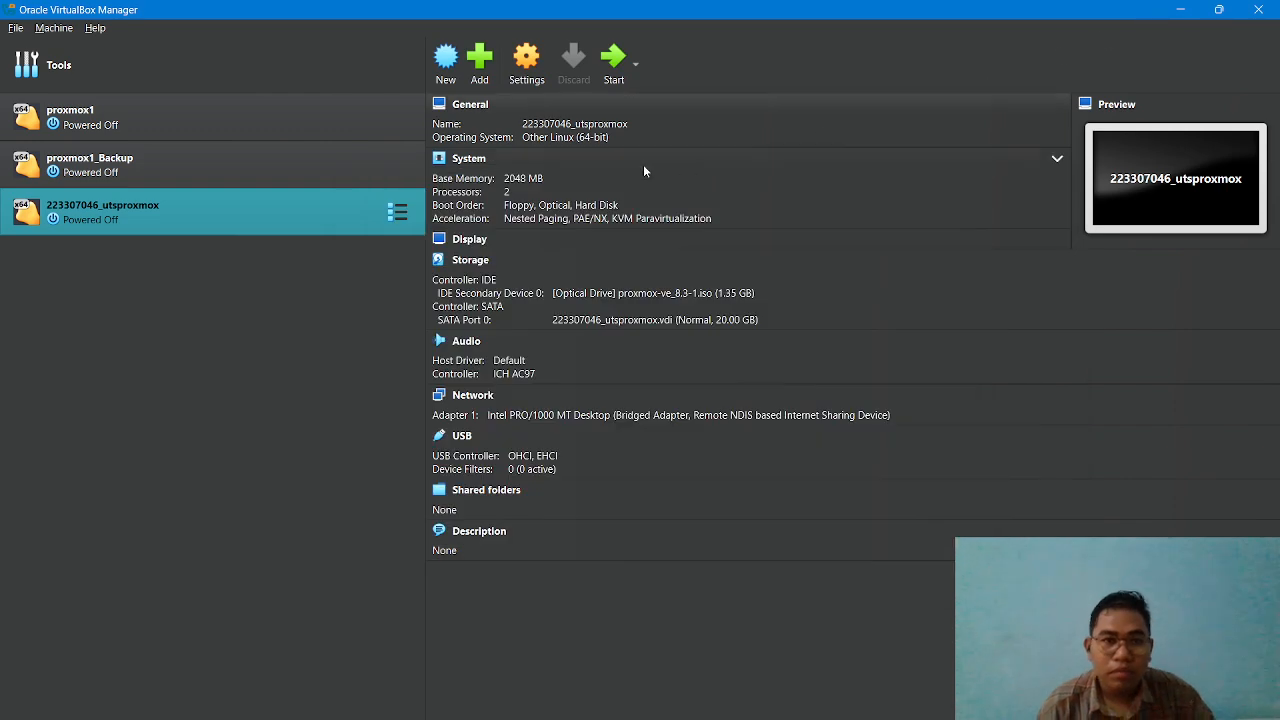
Check the virtual machine's Adapter 1 network settings in VirtualBox and close them.
click(521, 75)
click(384, 388)
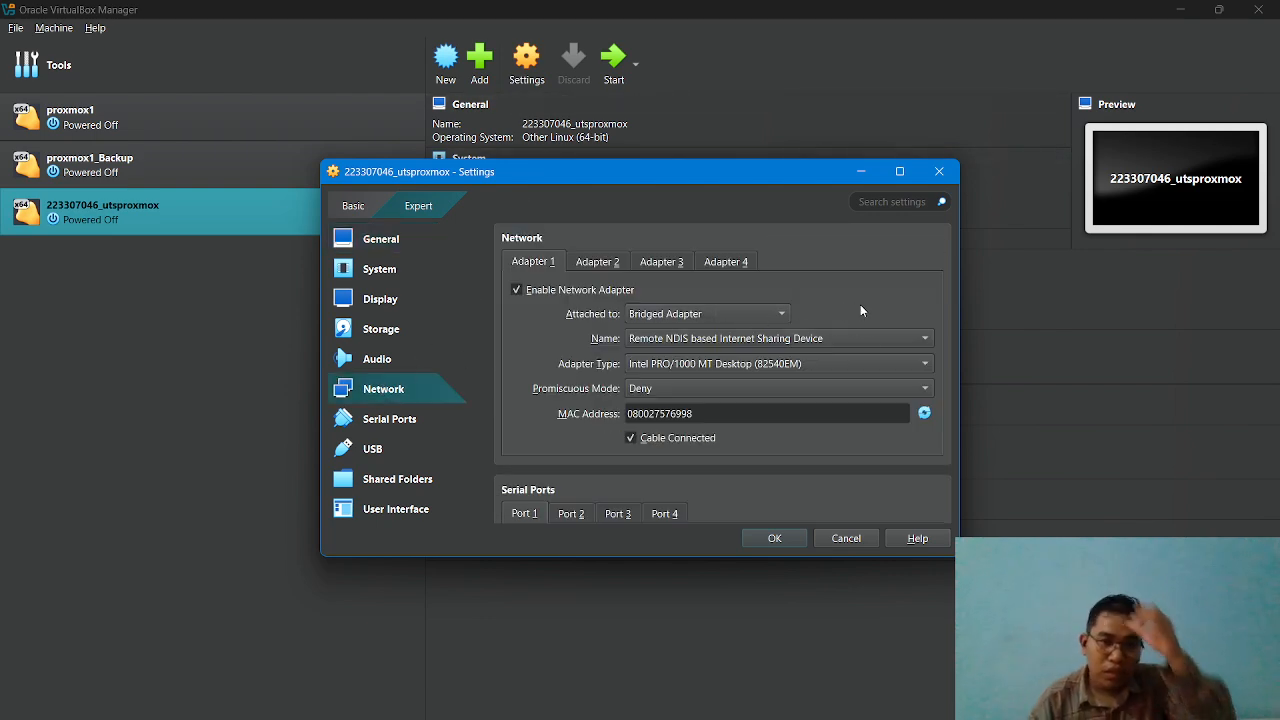
click(774, 538)
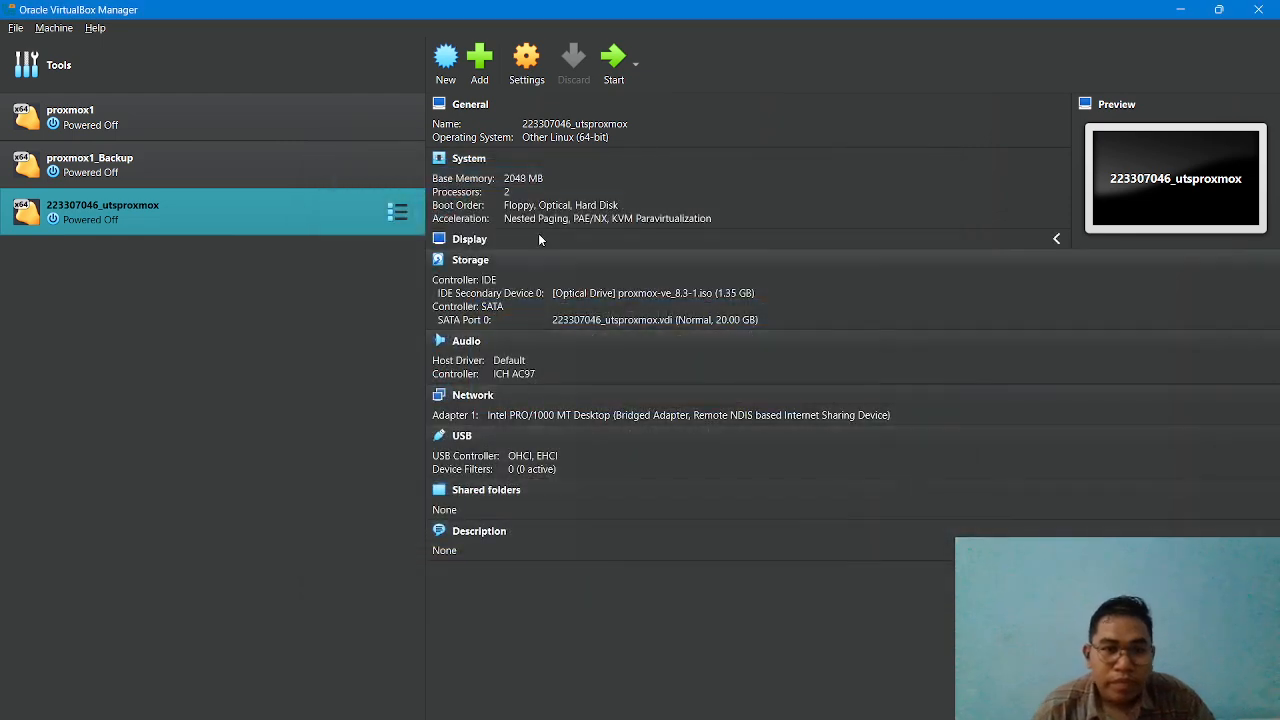
click(610, 66)
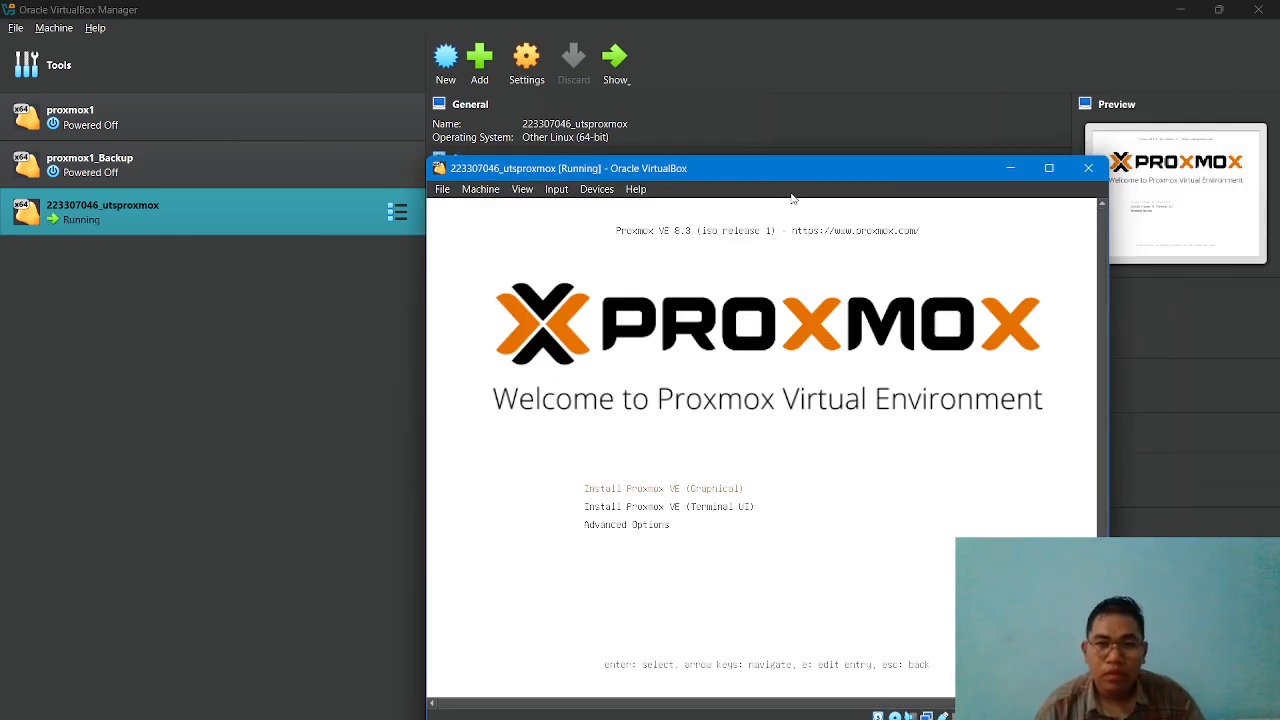
drag(799, 168, 606, 85)
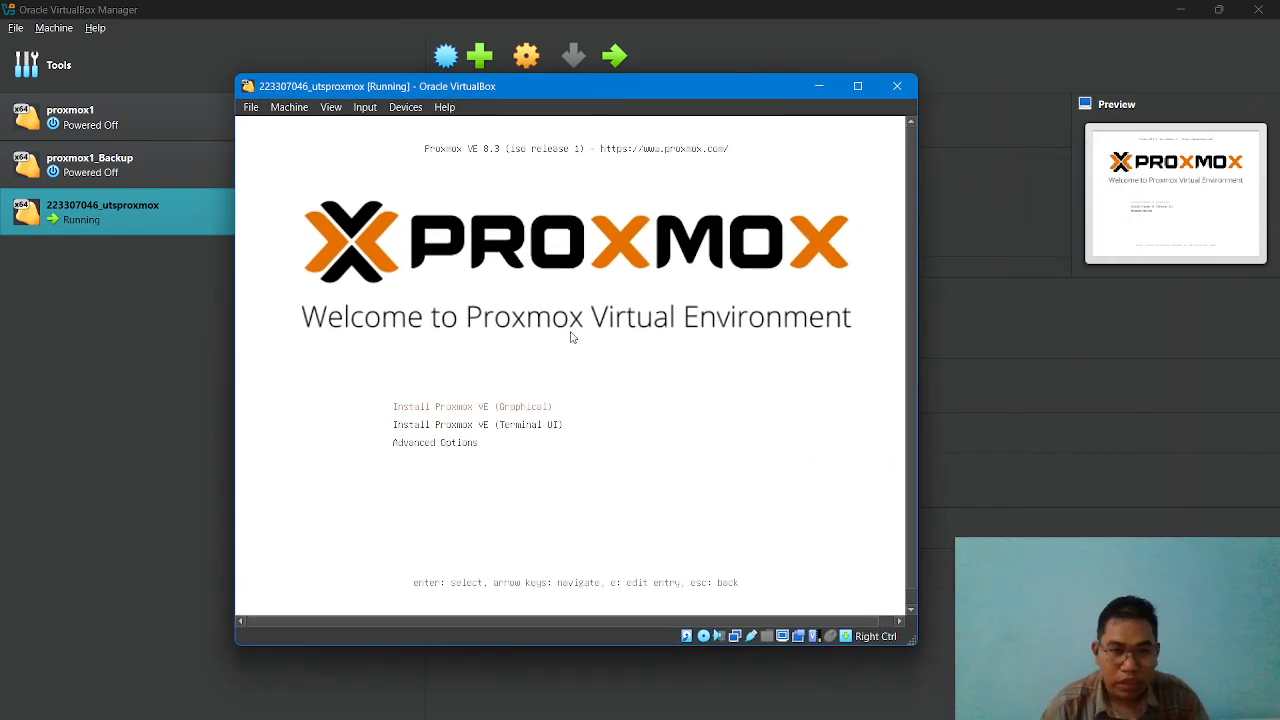
key(Return)
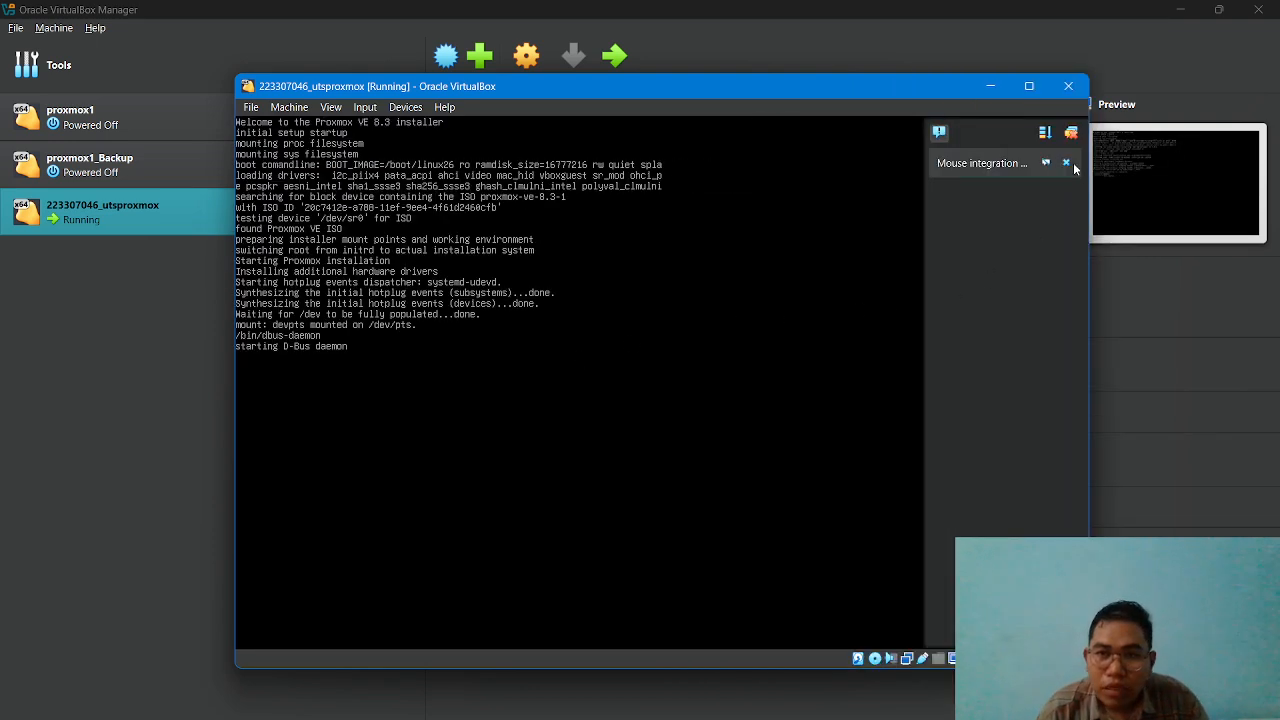
Accept the installer's license agreement and keep the /dev/sda target disk and the Indonesia, Asia/Jakarta, U.S. English location settings.
click(1066, 163)
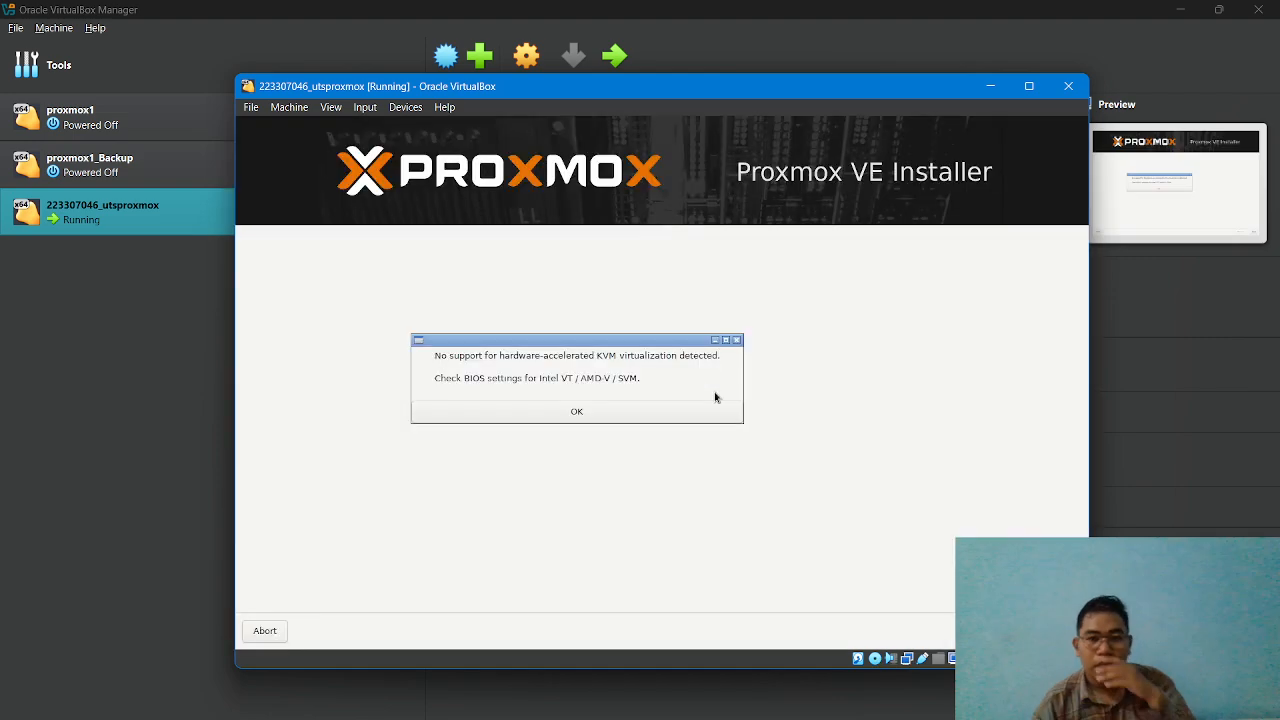
click(618, 418)
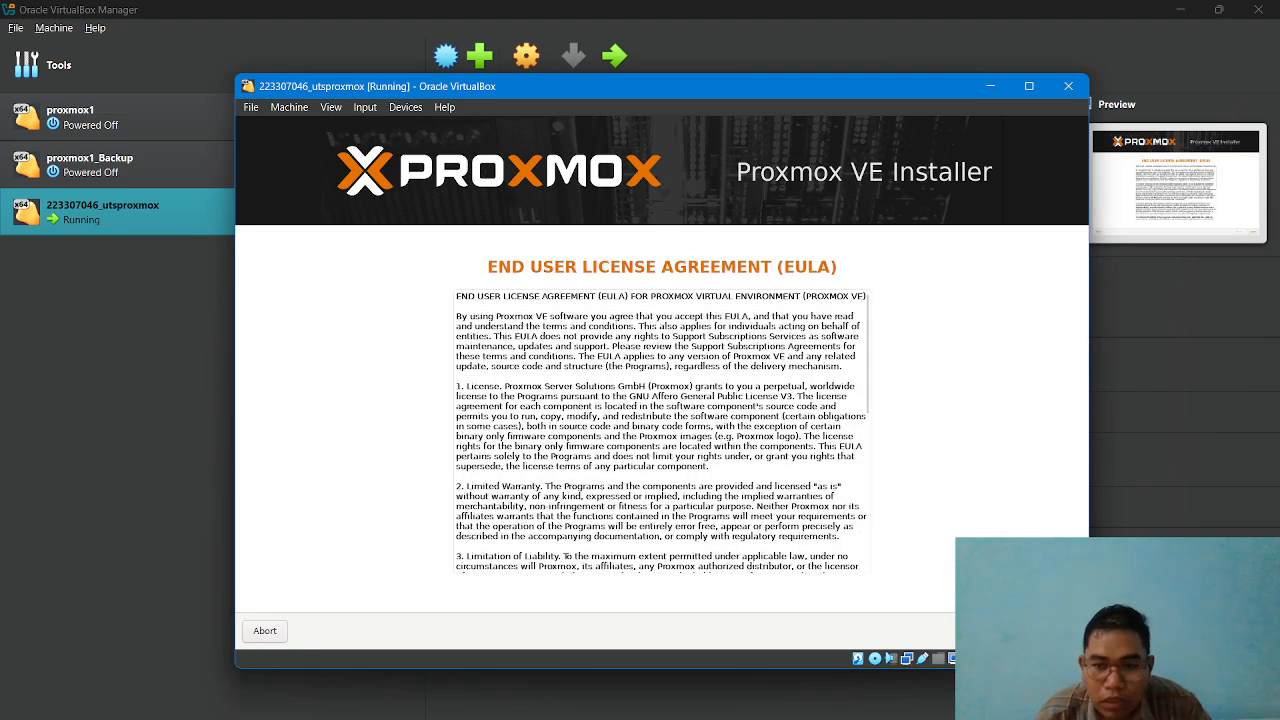
click(1057, 631)
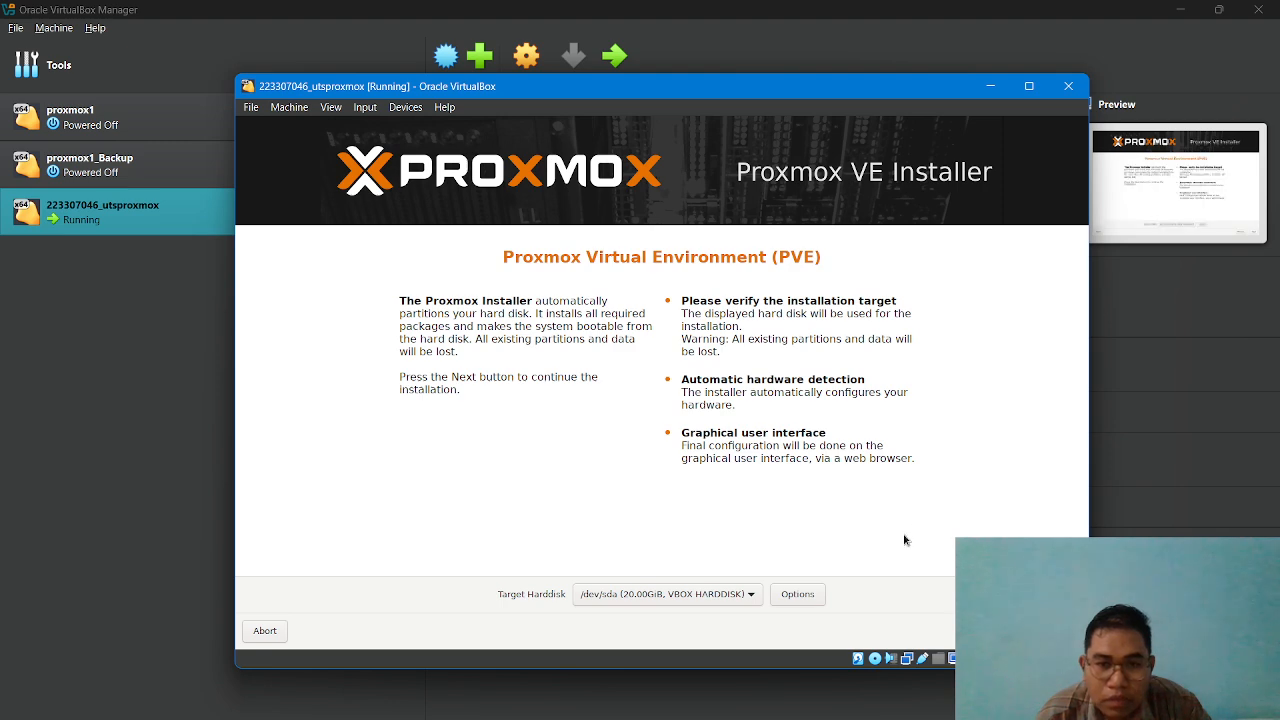
click(1057, 631)
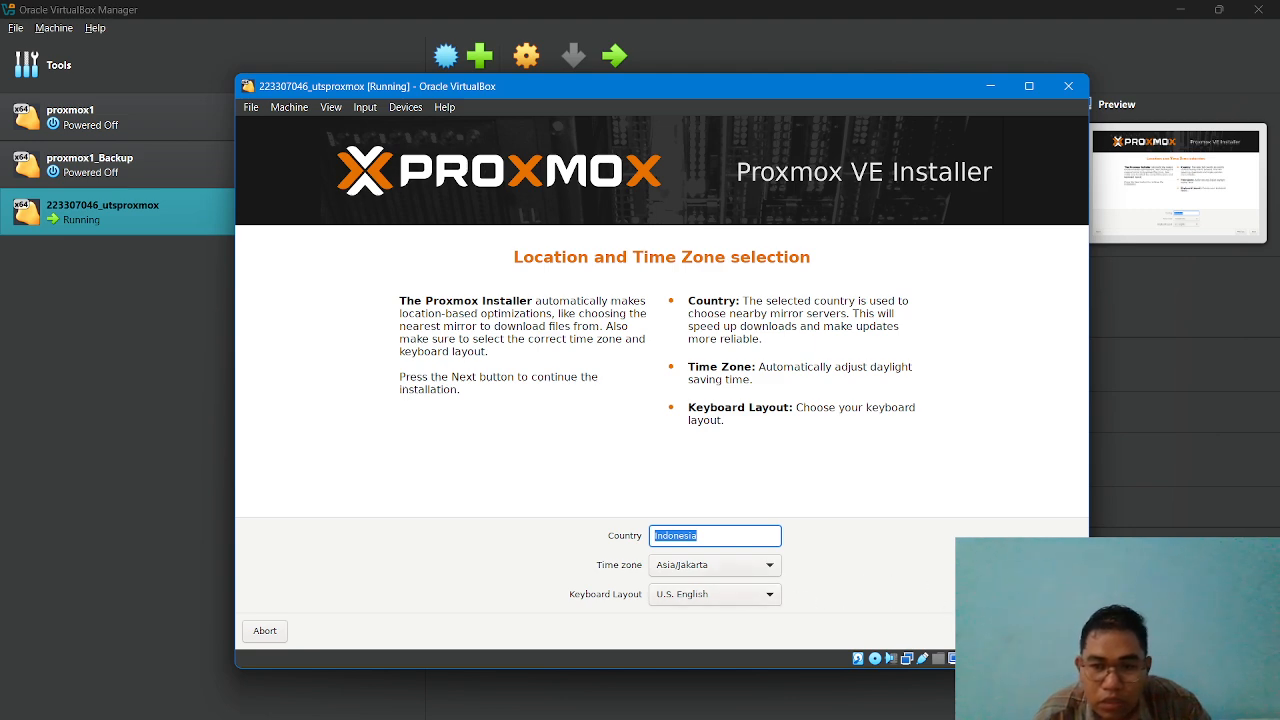
click(1061, 631)
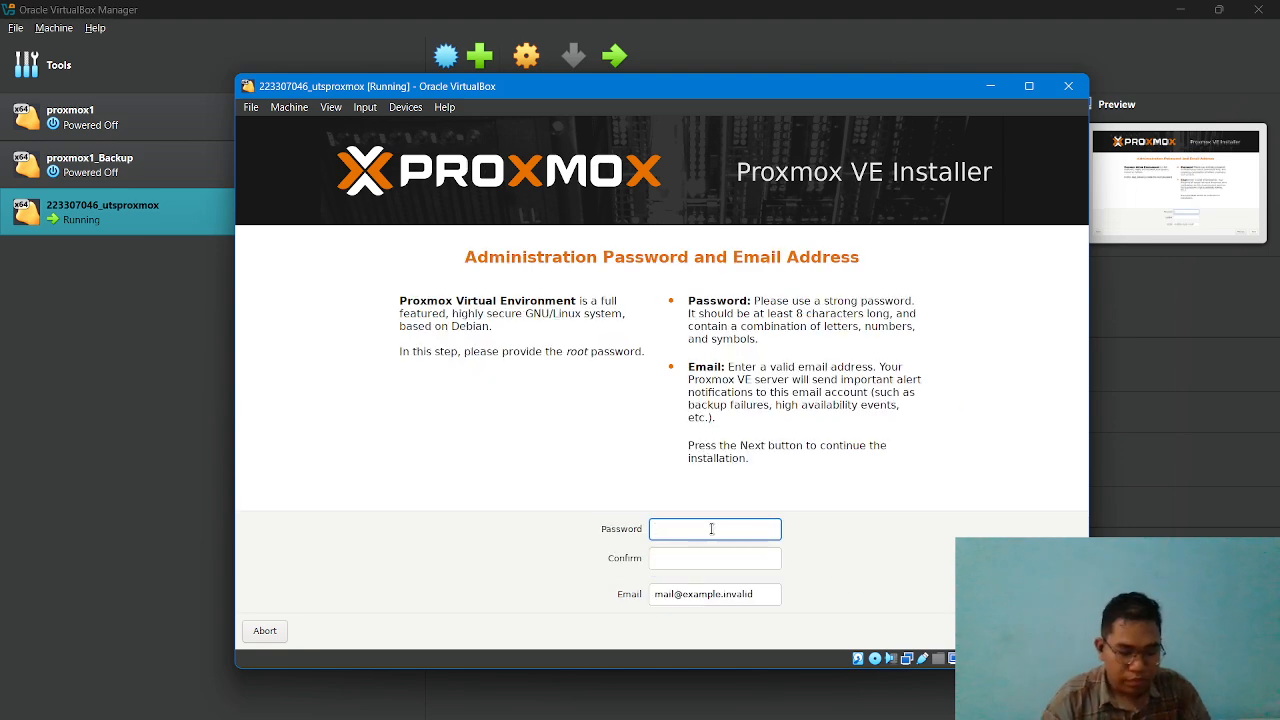
Enter the root administration password and repeat it in the confirmation field.
text(********)
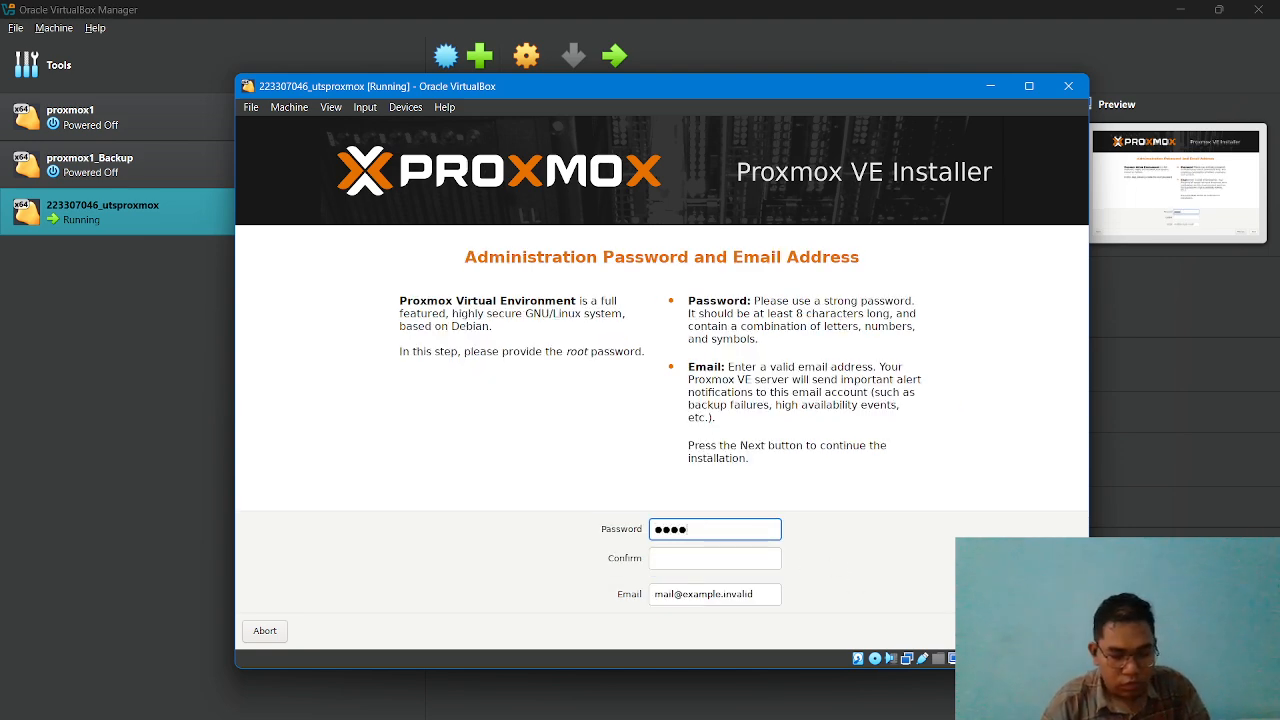
click(714, 560)
text(********)
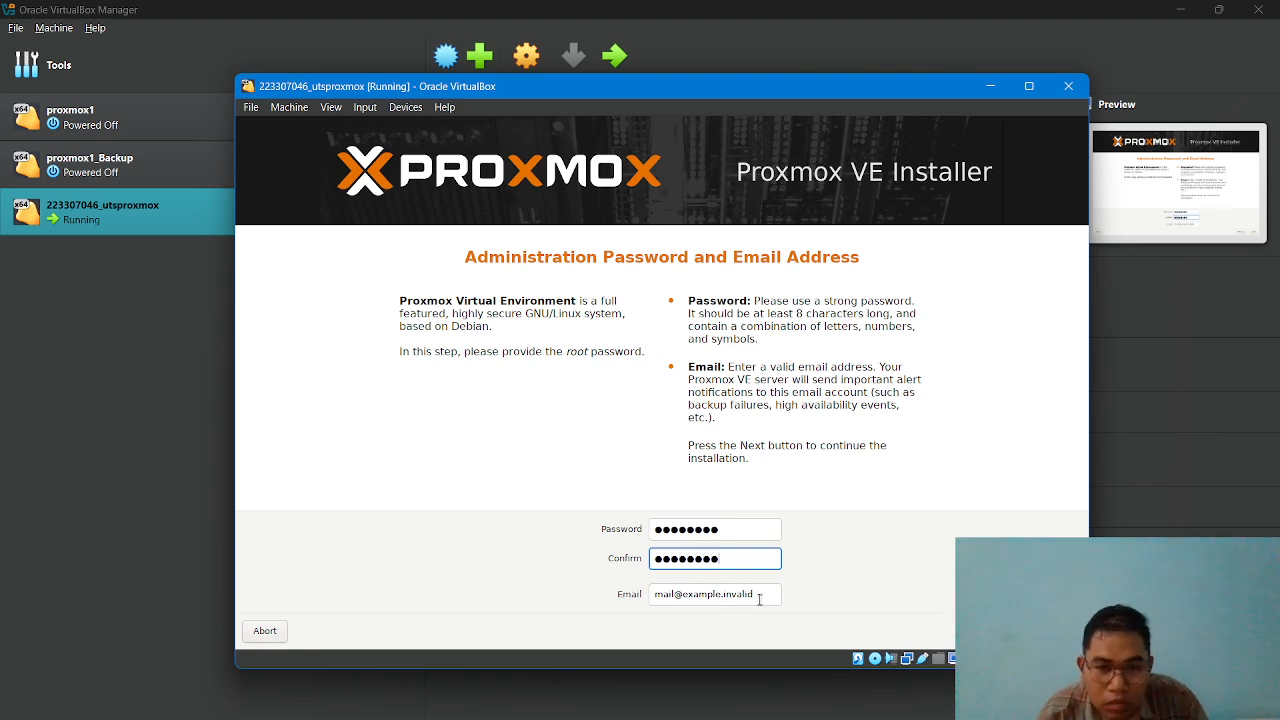
Check the exam PDF in Chrome, replace the placeholder email with the administrator's email address, and continue to the network configuration.
drag(758, 596, 645, 604)
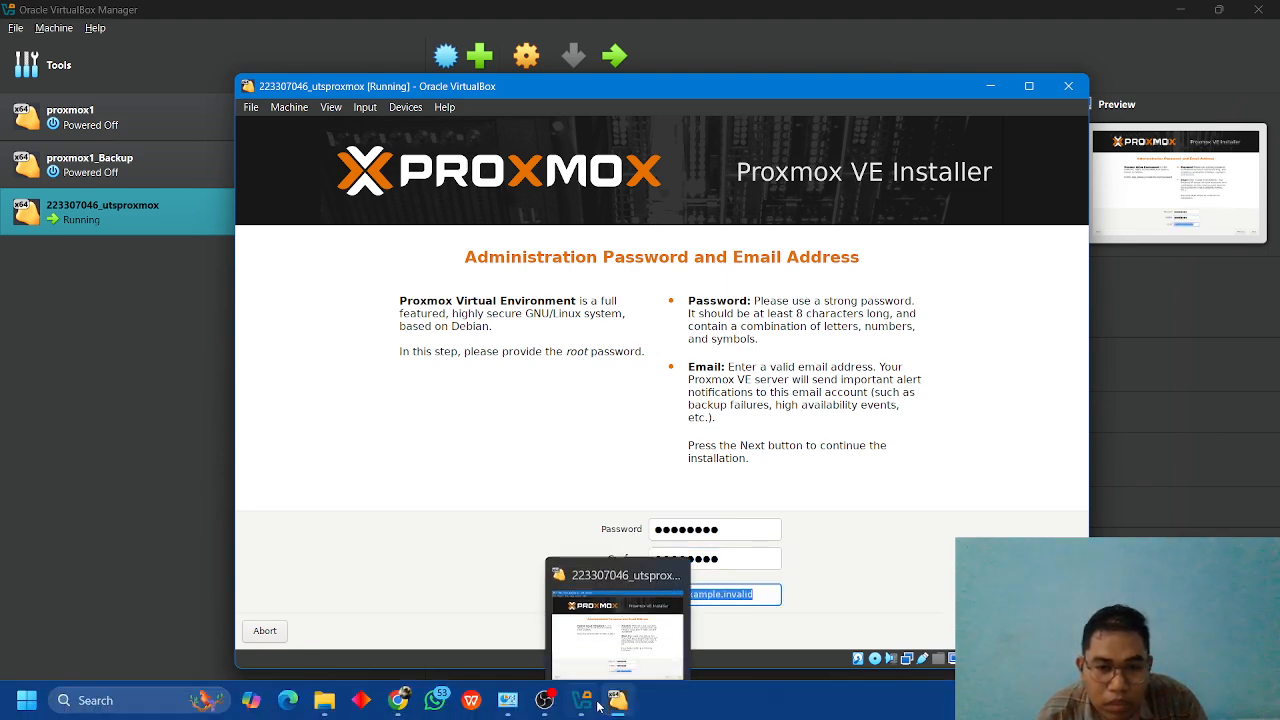
click(400, 702)
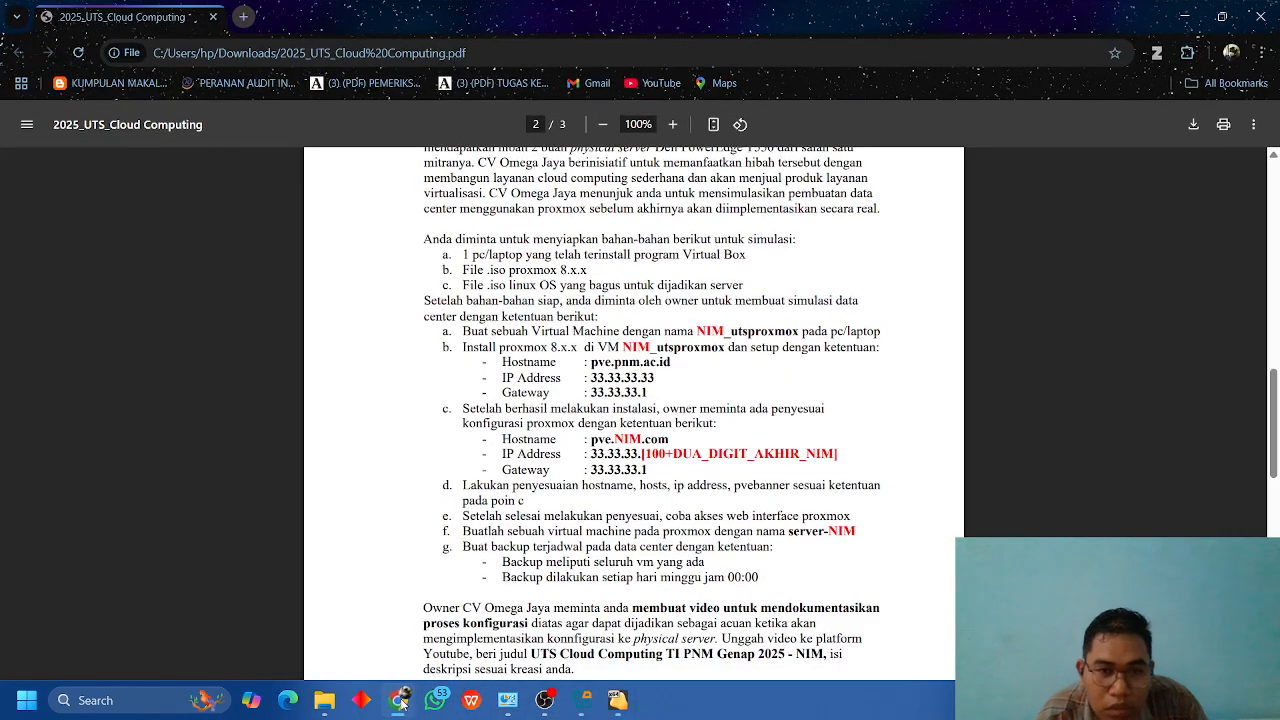
click(402, 702)
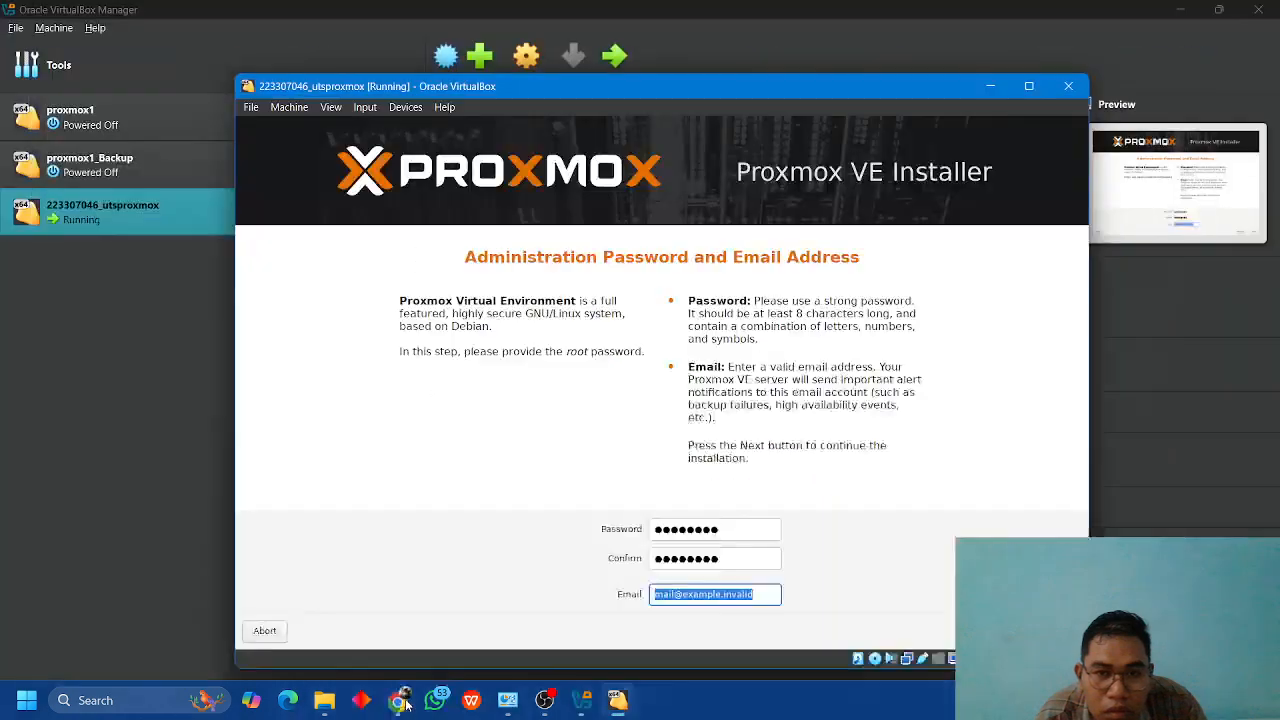
click(406, 705)
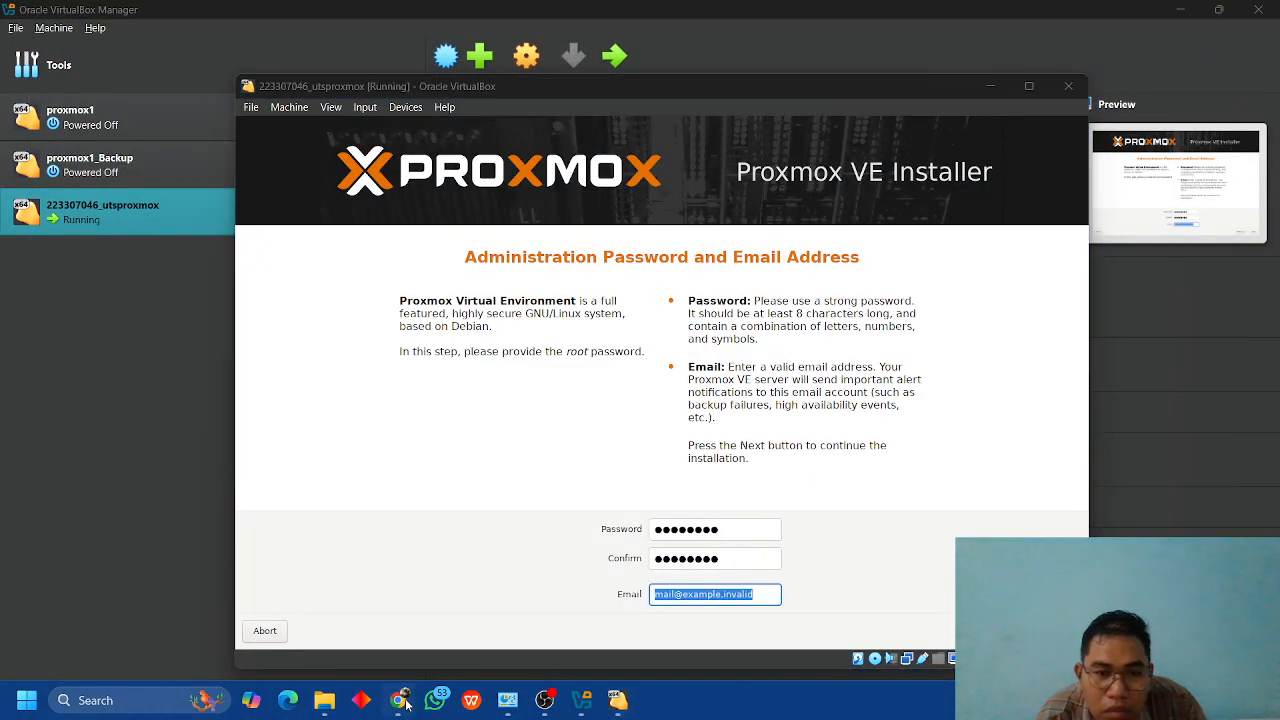
click(406, 705)
click(404, 705)
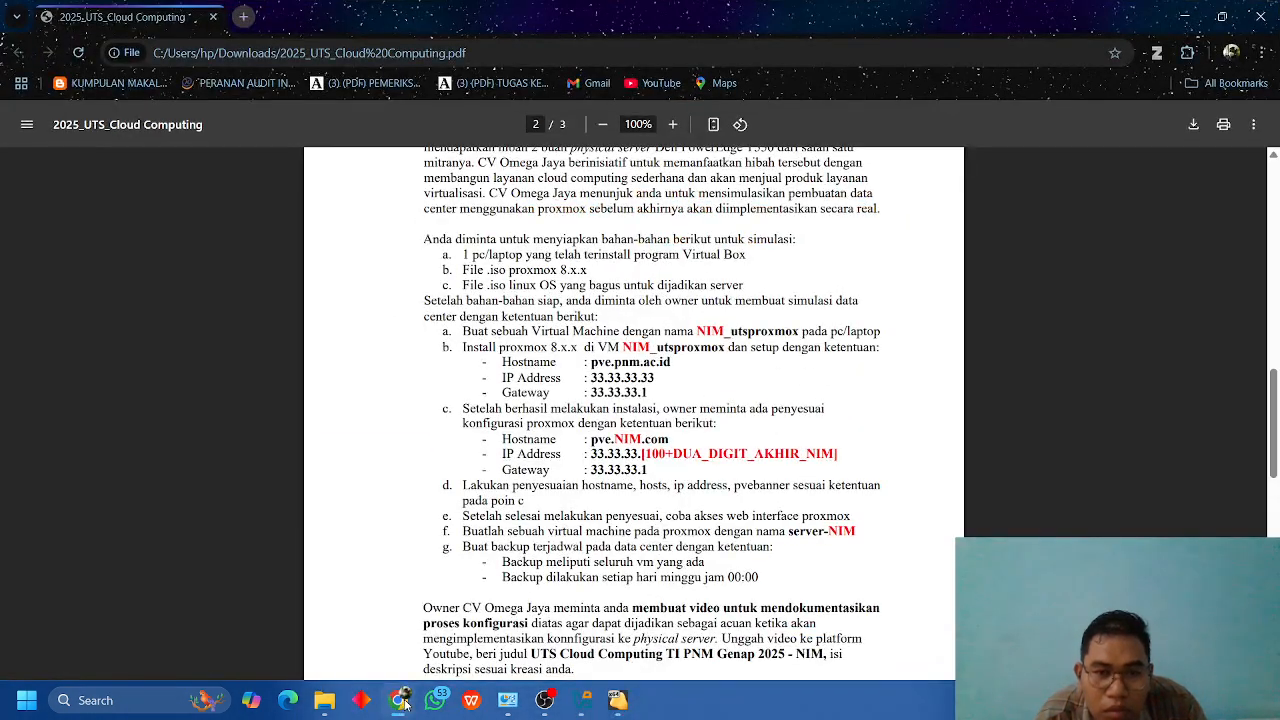
click(400, 700)
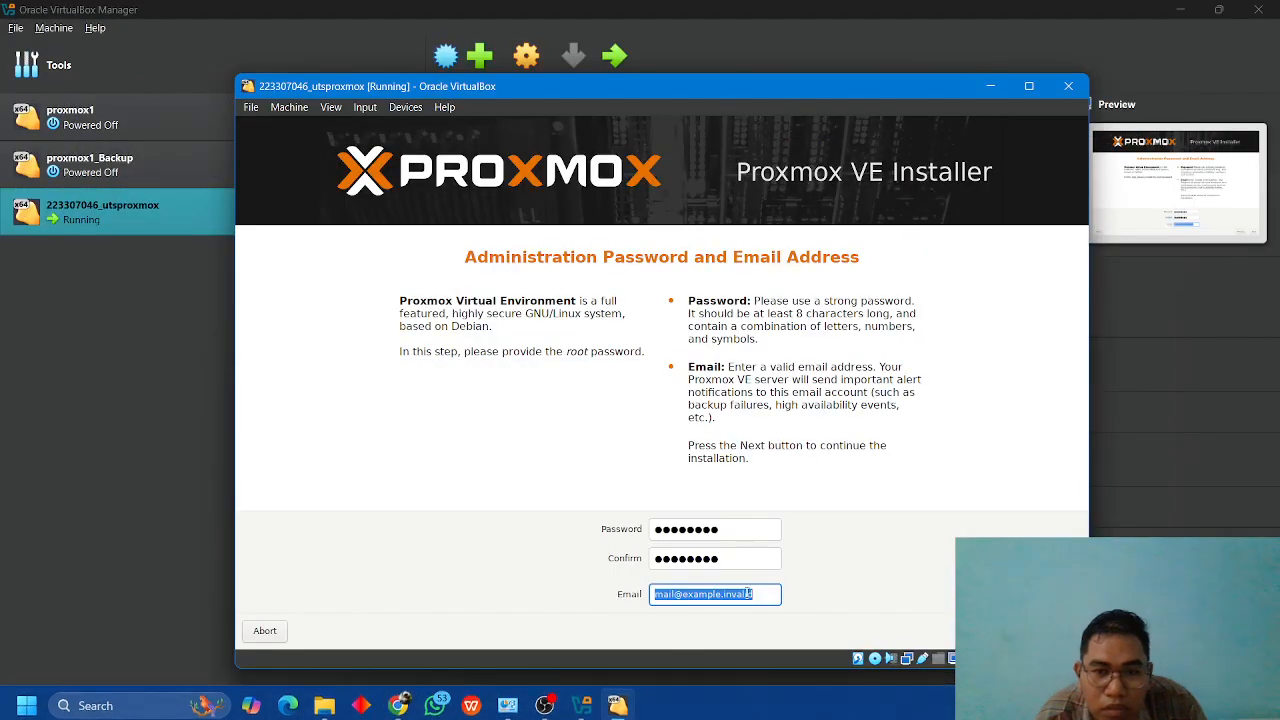
key(BackSpace)
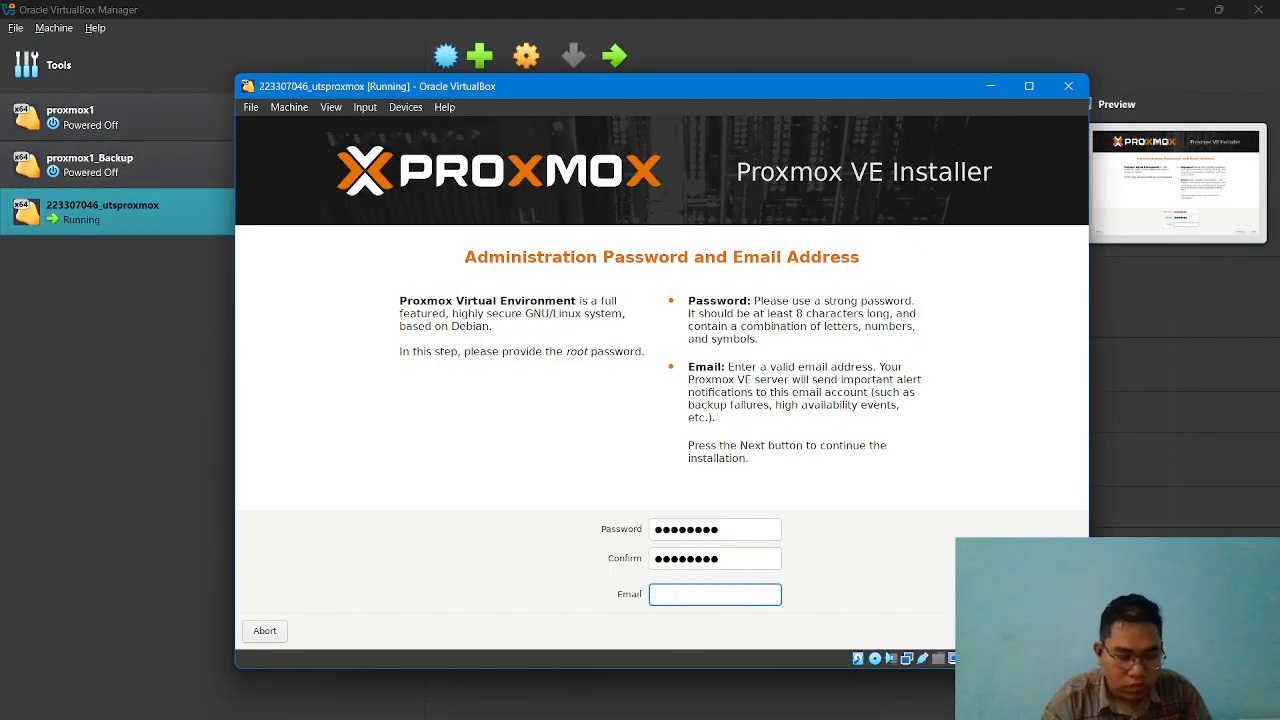
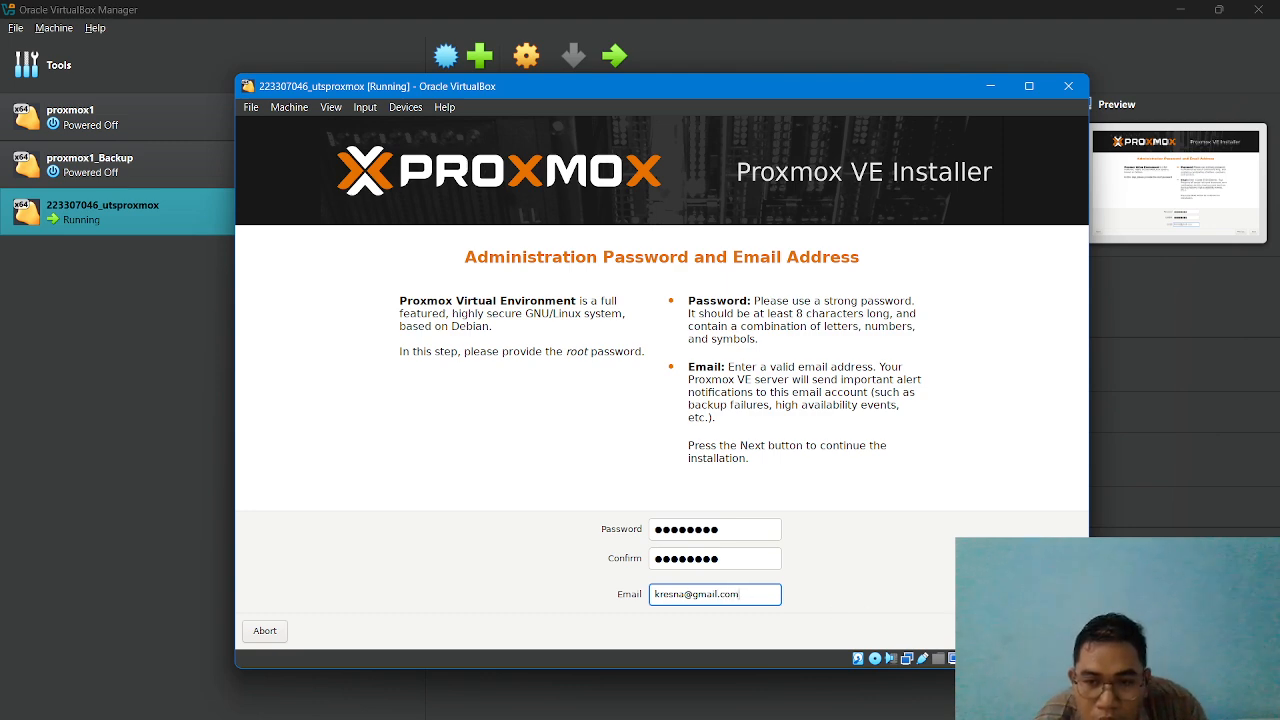
key(Return)
Set the hostname (FQDN) to pve.pnm.ac.id, as specified in the exam PDF.
click(731, 506)
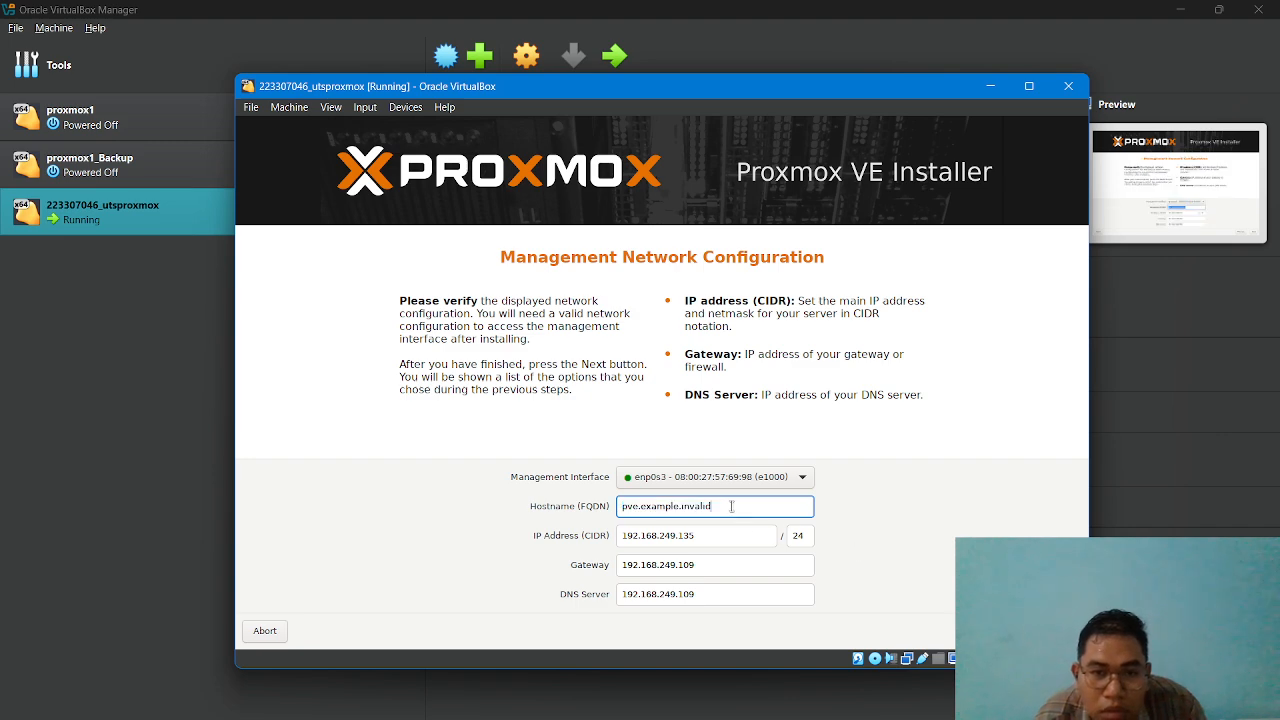
key(BackSpace)
key(BackSpace)
key(BackSpace)
key(BackSpace)
key(BackSpace)
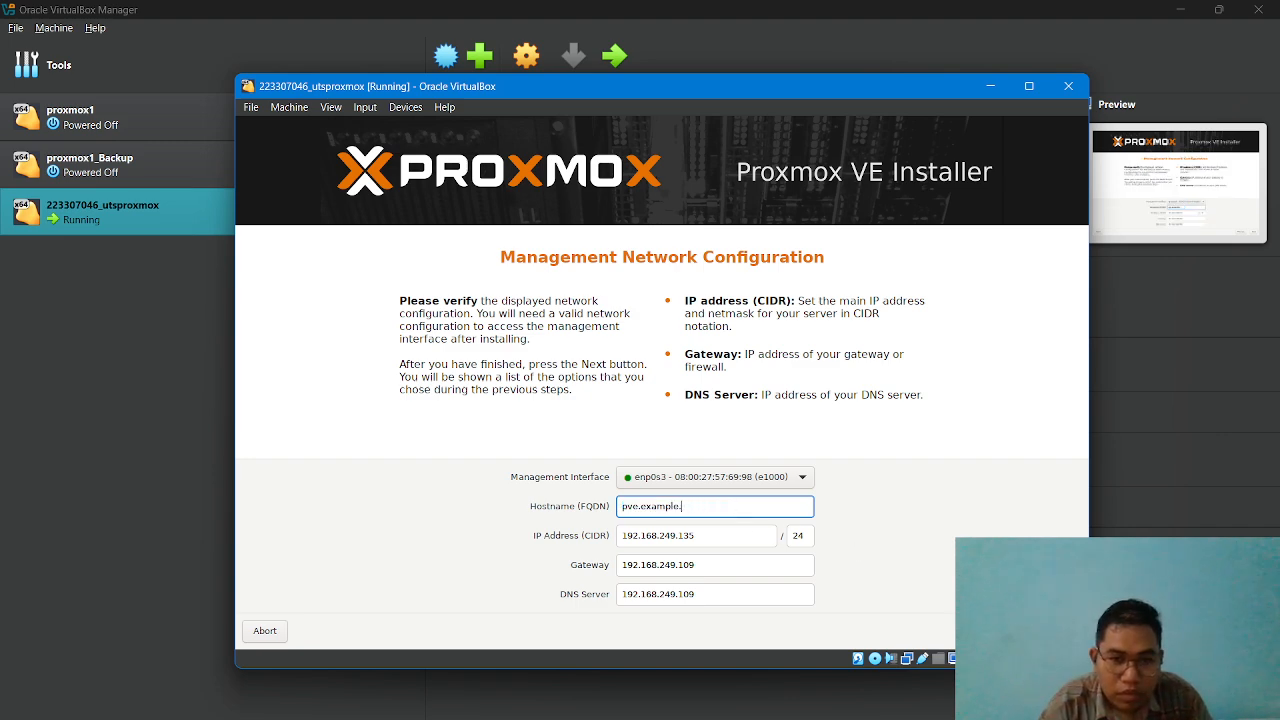
key(BackSpace)
key(BackSpace)
key(BackSpace)
key(BackSpace)
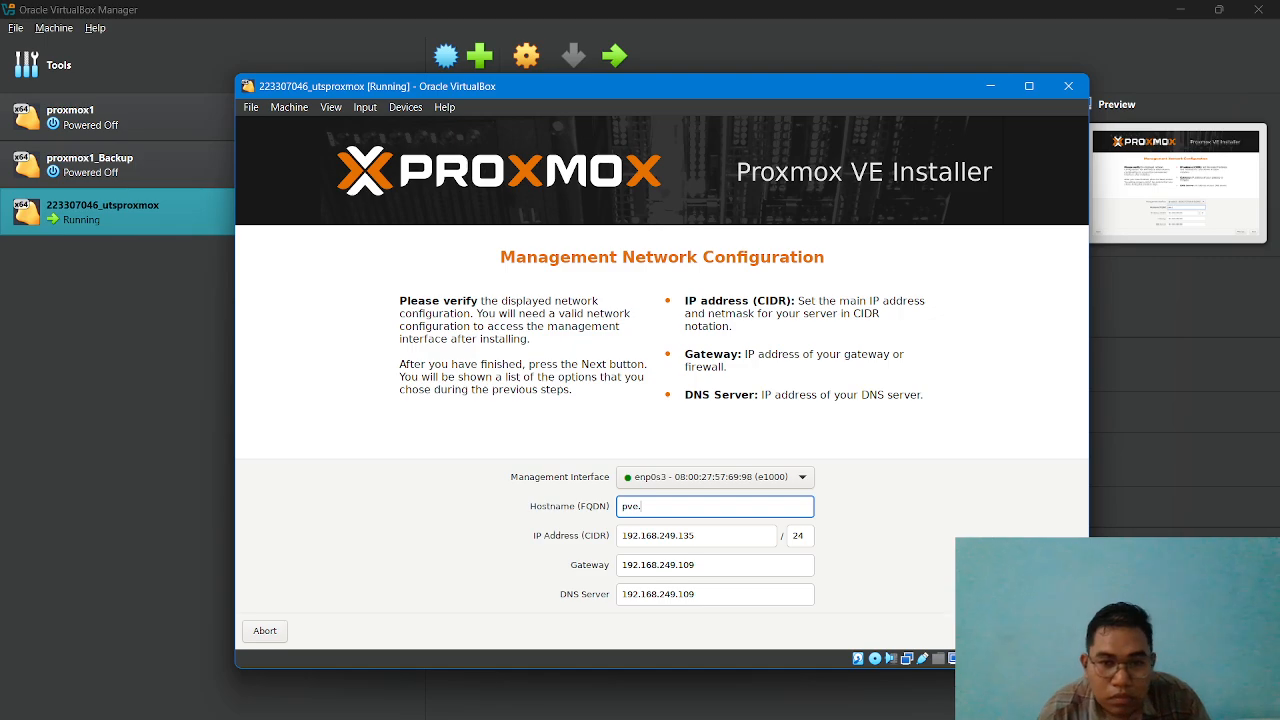
click(403, 701)
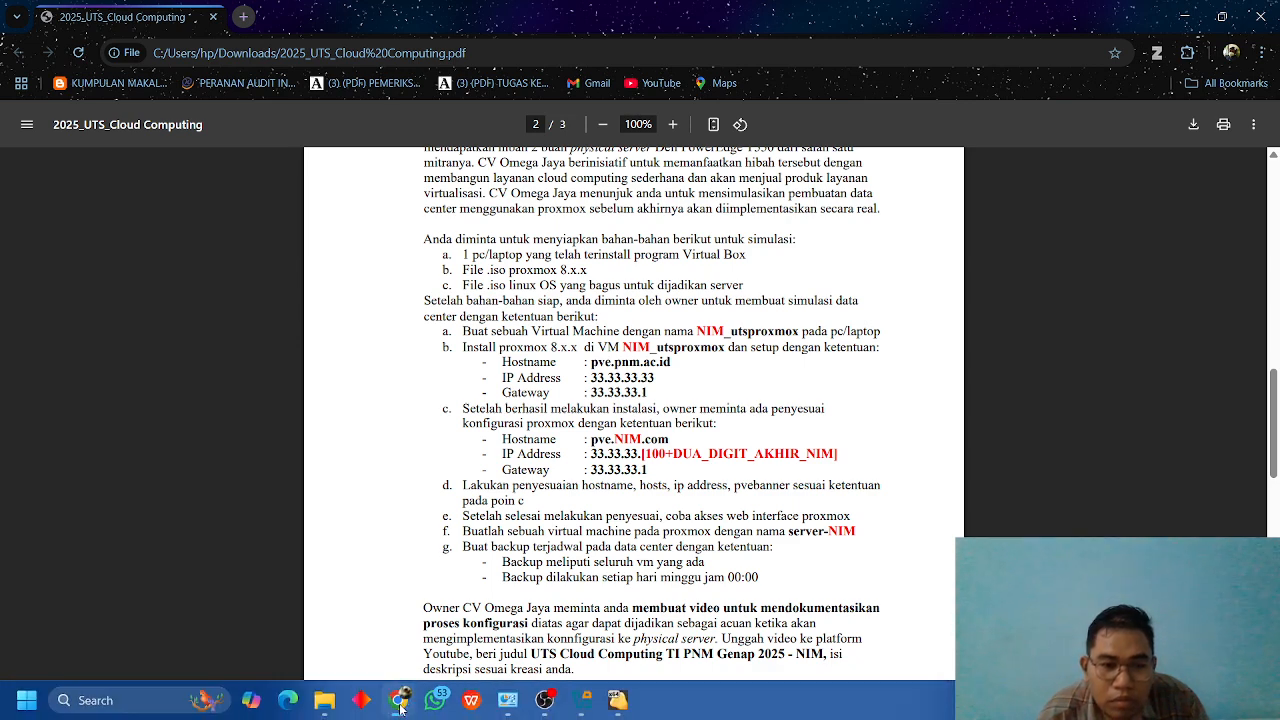
click(617, 702)
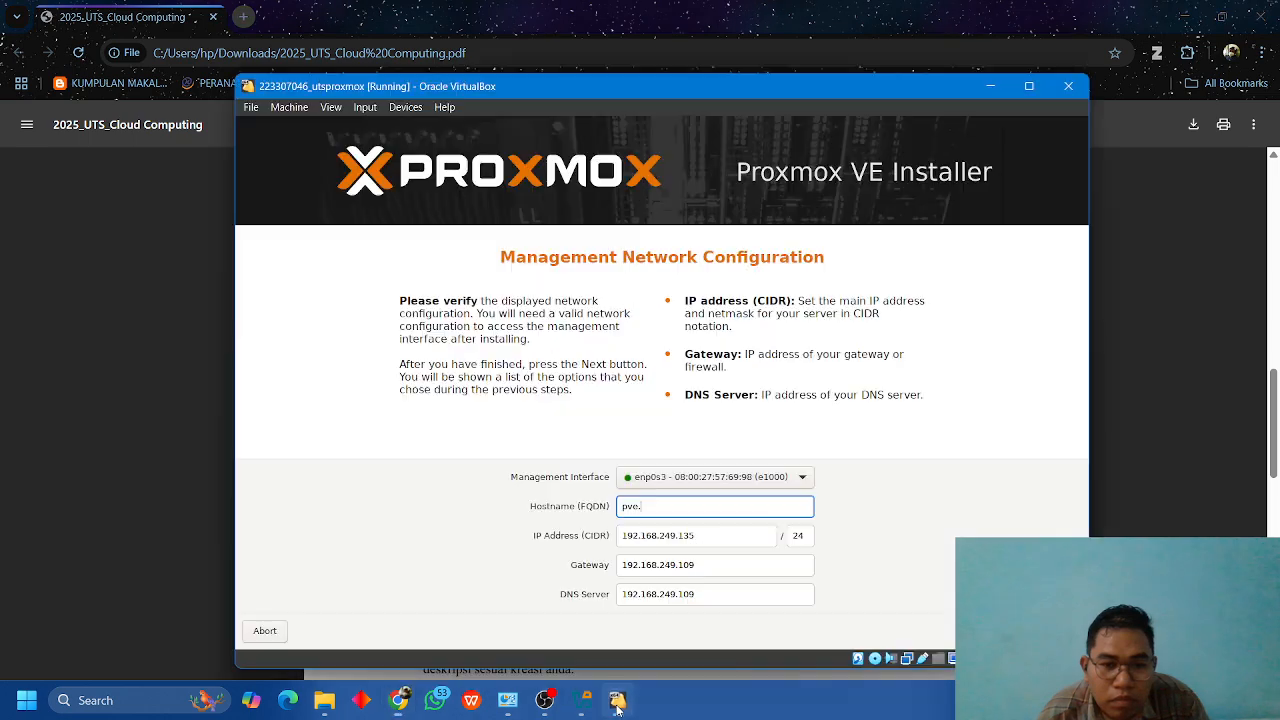
click(1183, 16)
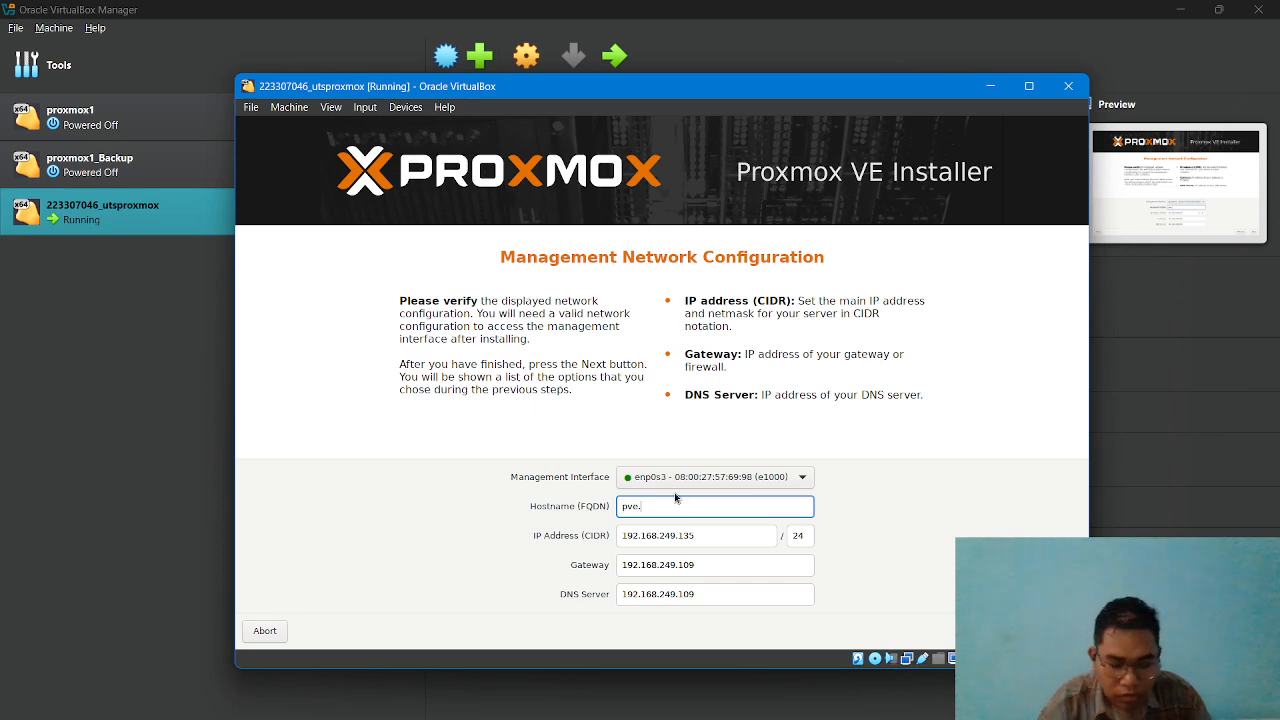
text(prm.)
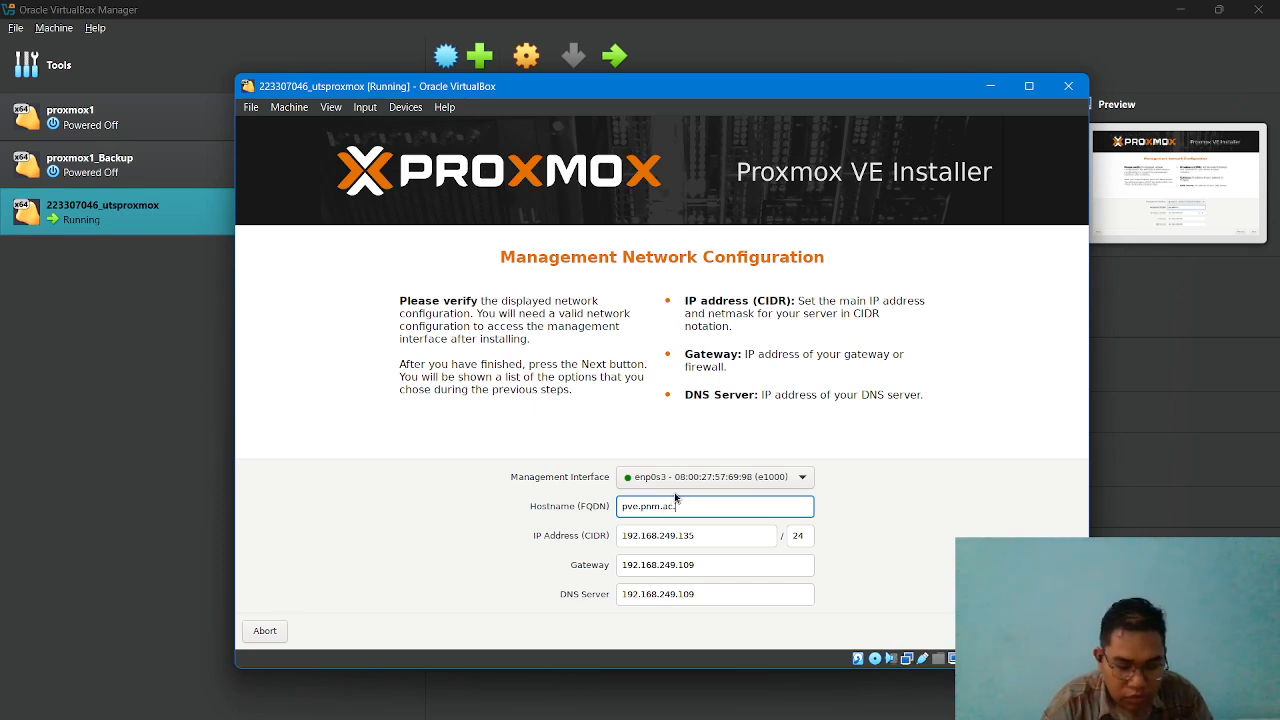
text(ac.id)
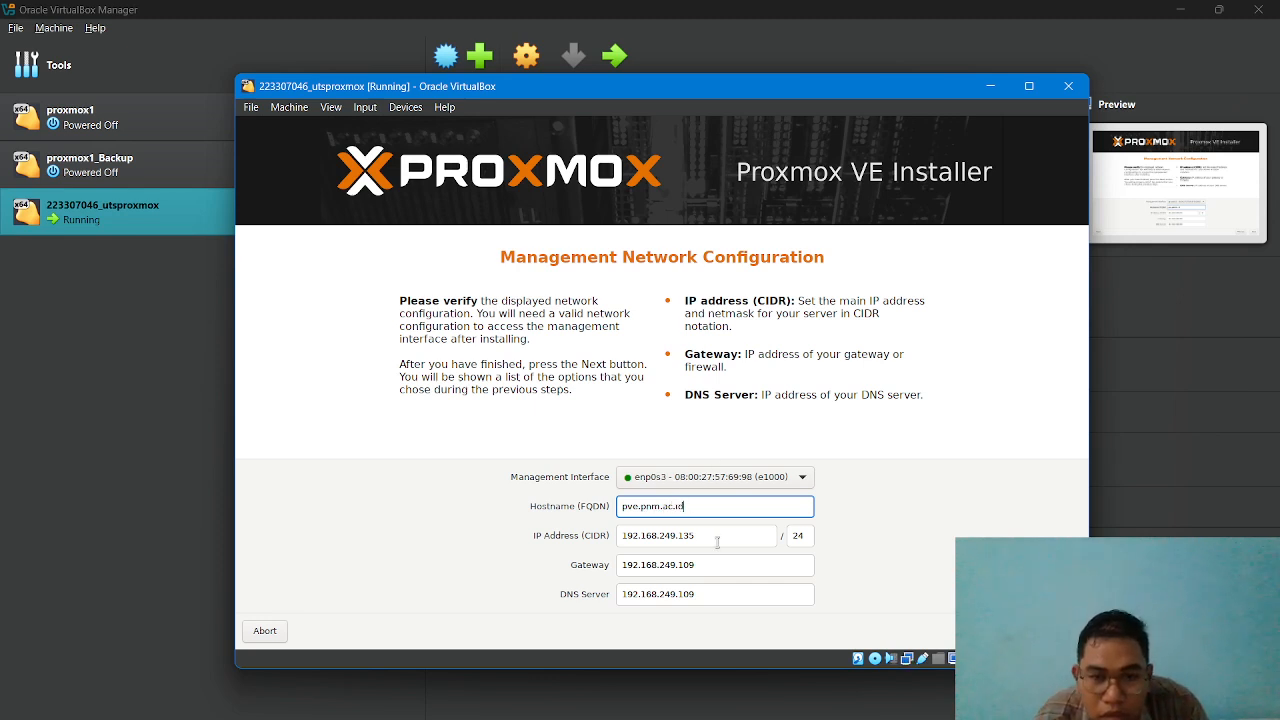
Set the management IP address to 33.33.33.33 and the gateway to 33.33.33.1.
key(Tab)
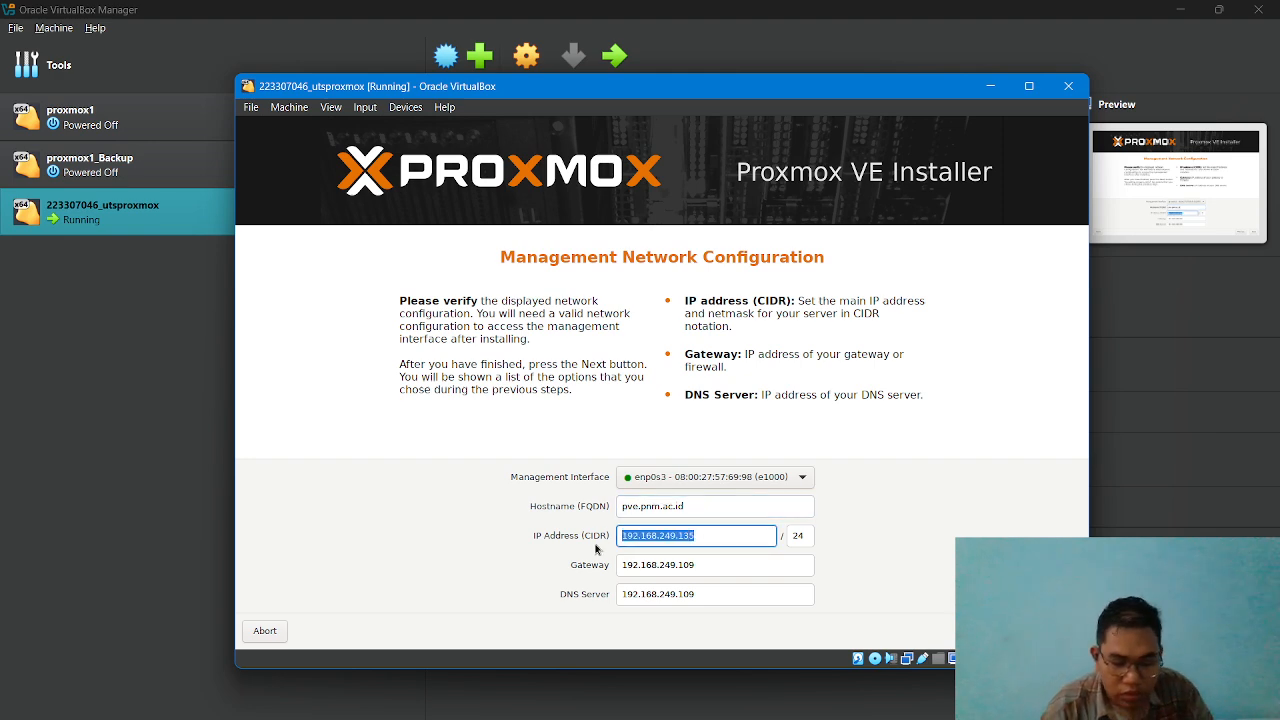
text(33.33.33.33)
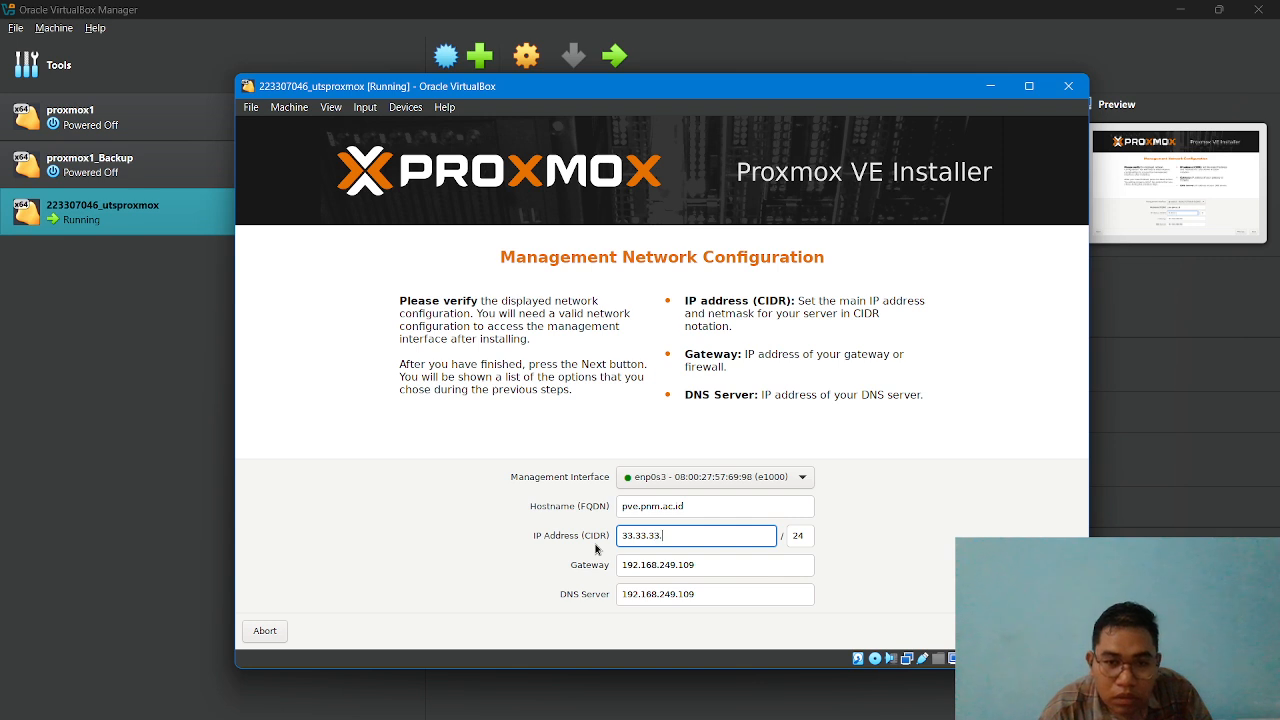
click(707, 564)
triple_click(707, 565)
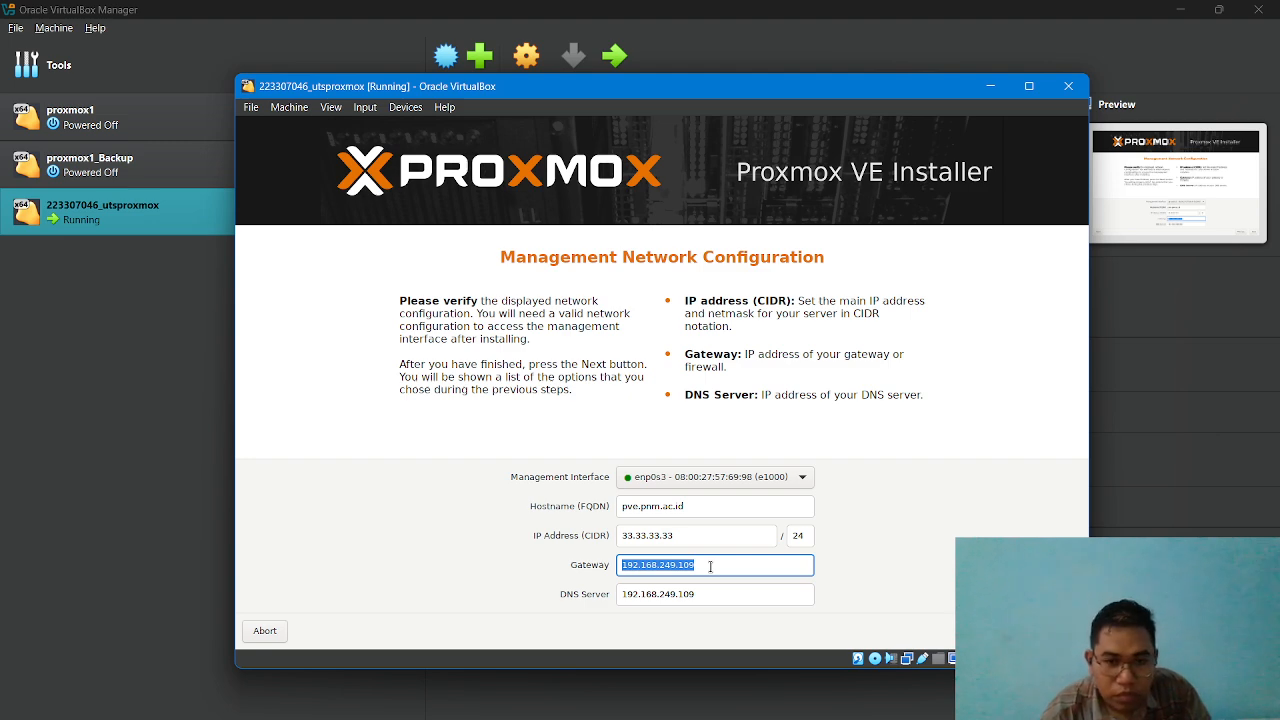
text(33.)
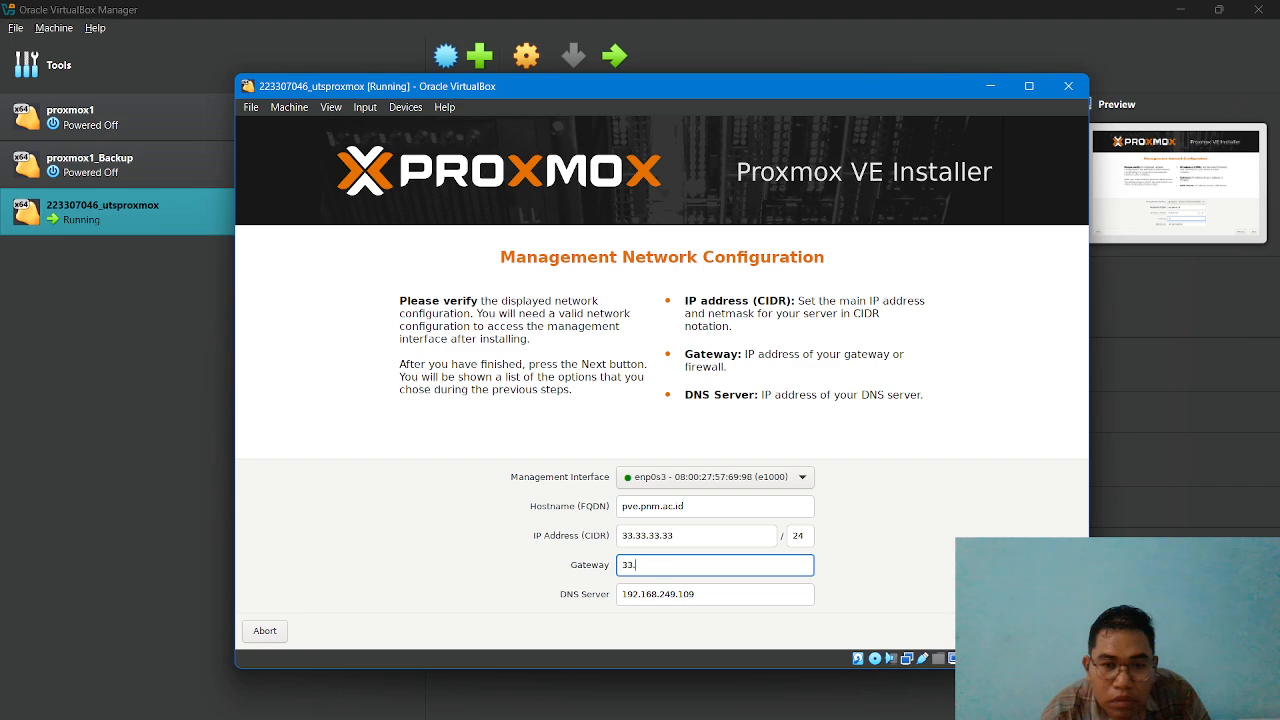
text(33.33.1)
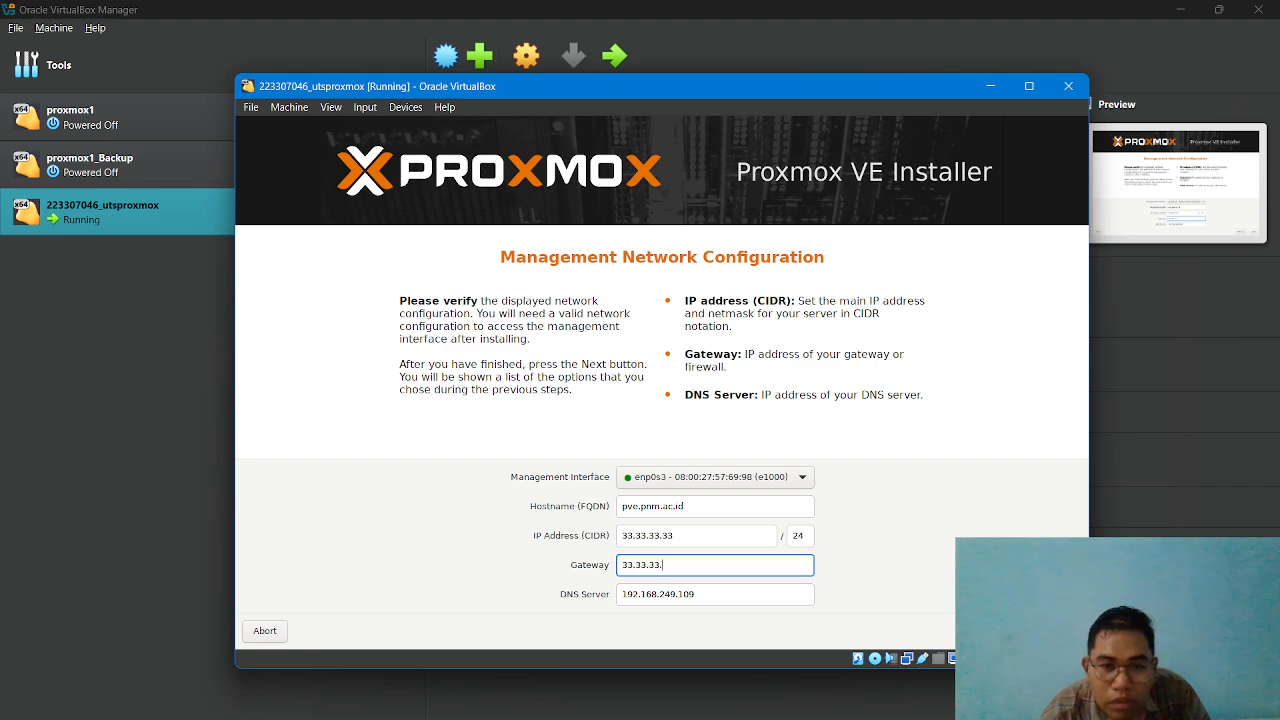
Set the DNS server to 8.8.8.8 and continue to the installation summary.
triple_click(712, 595)
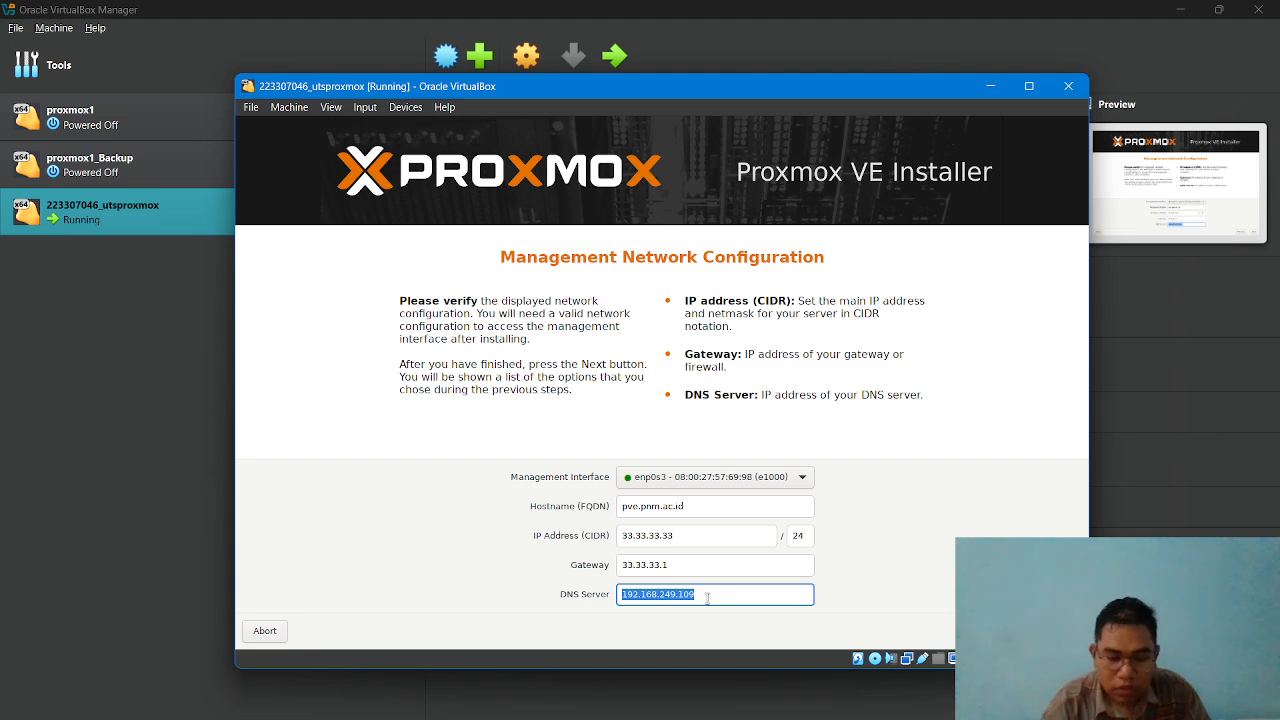
key(BackSpace)
text(8.8.8.8)
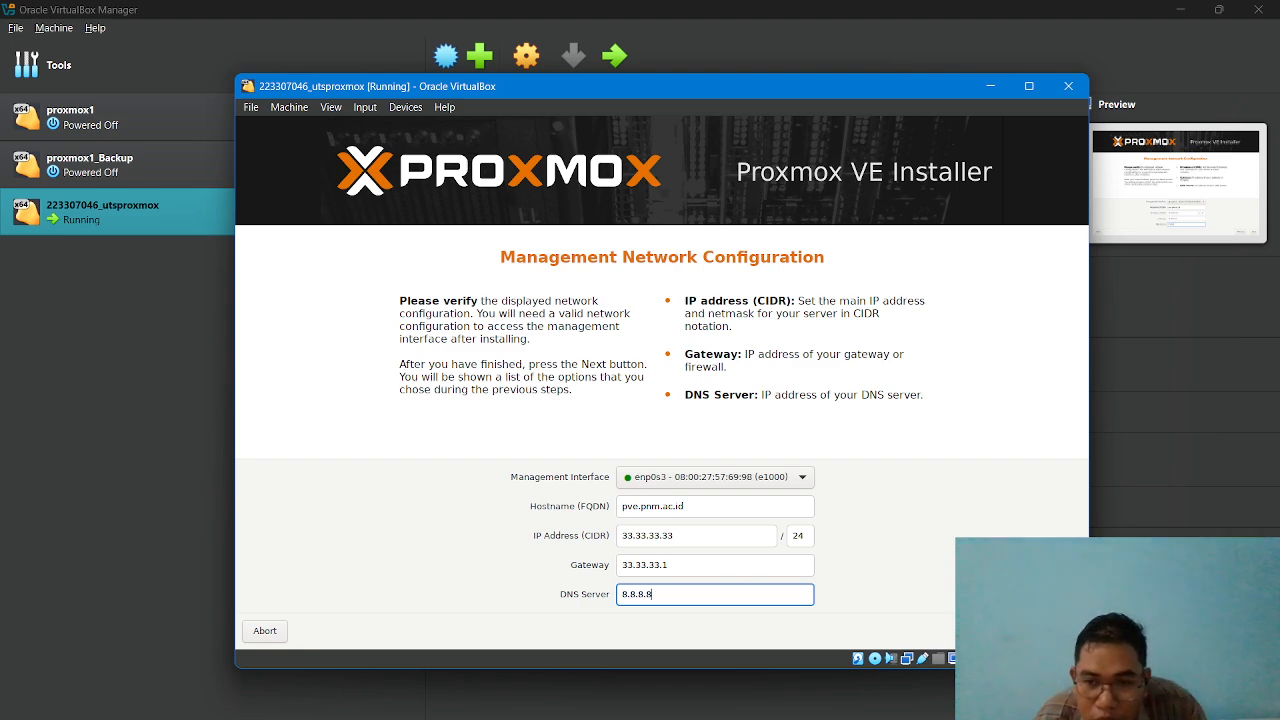
key(Return)
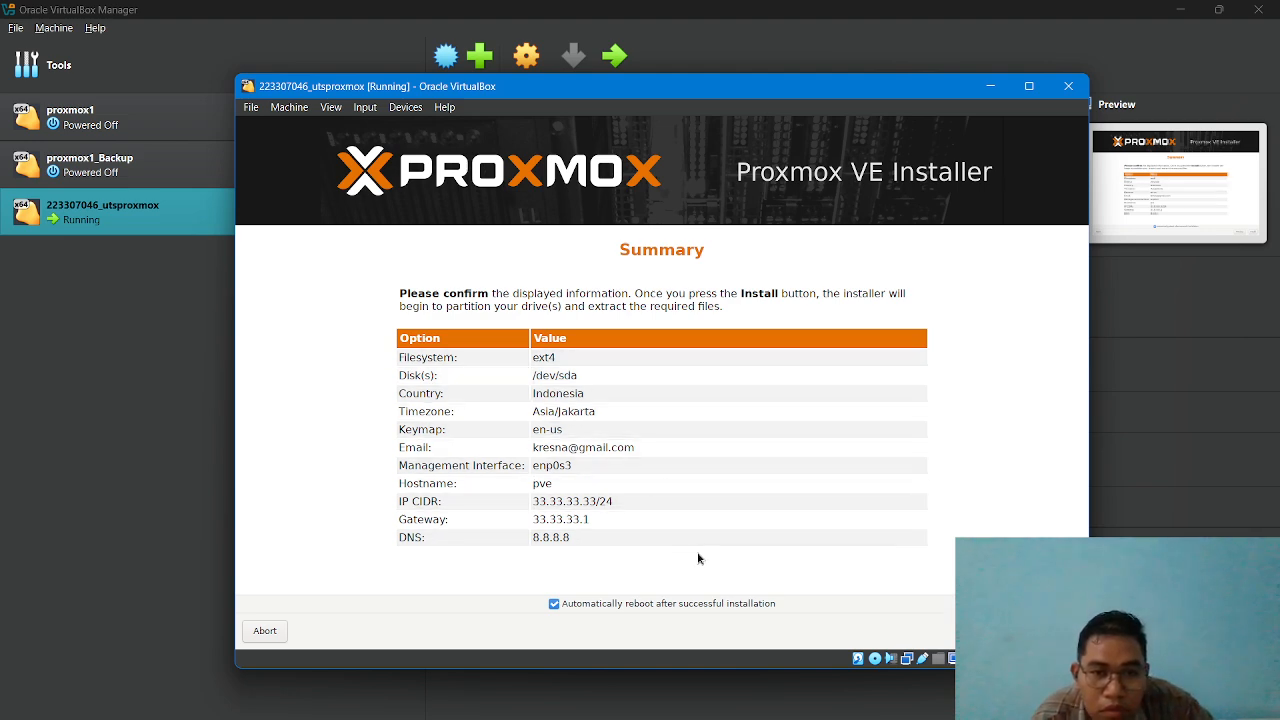
Start the Proxmox VE installation with automatic reboot enabled, and switch to the exam PDF in Chrome.
click(1059, 631)
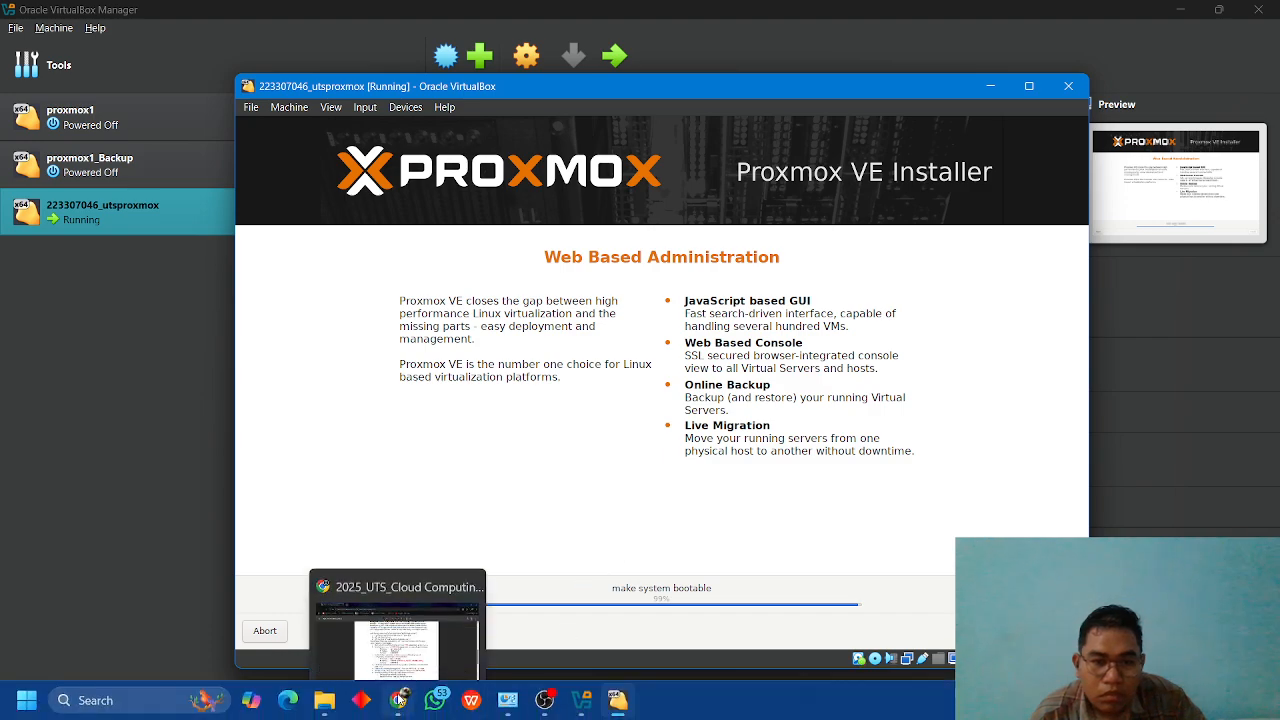
click(399, 700)
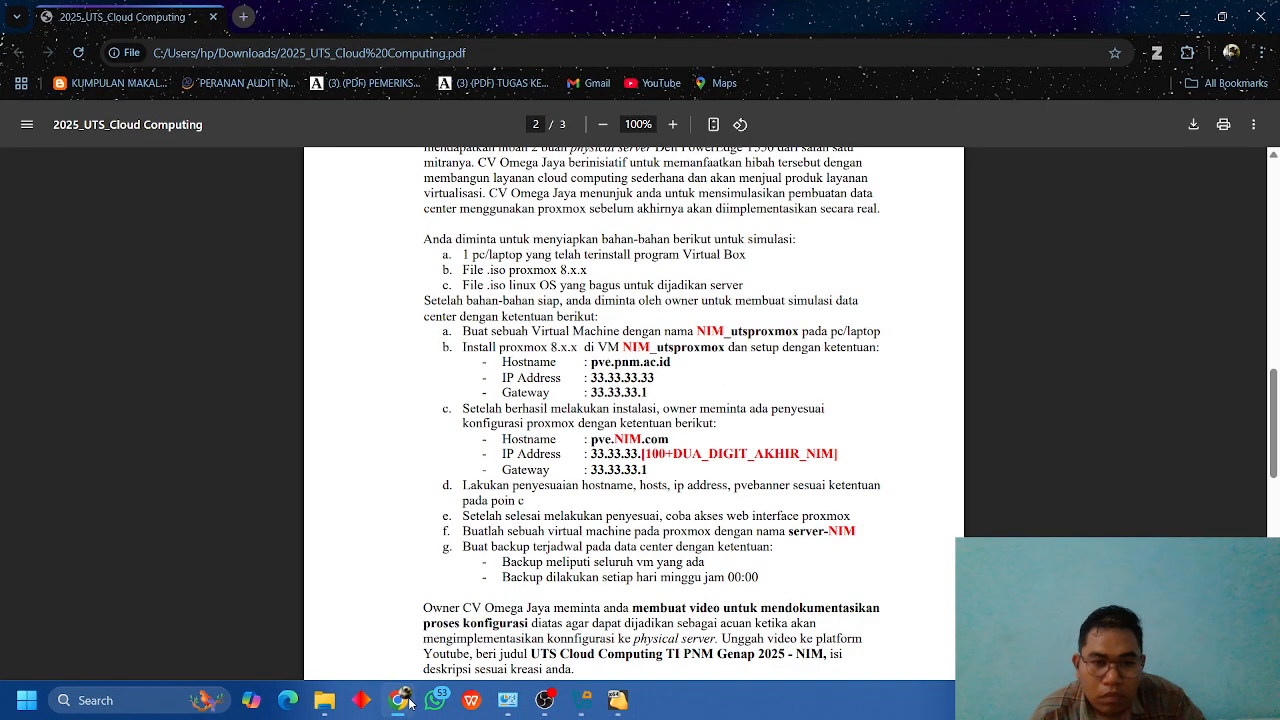
Switch back to VirtualBox, power off the virtual machine, and remove the proxmox-ve_8.3-1.iso disk from its optical drive.
click(610, 706)
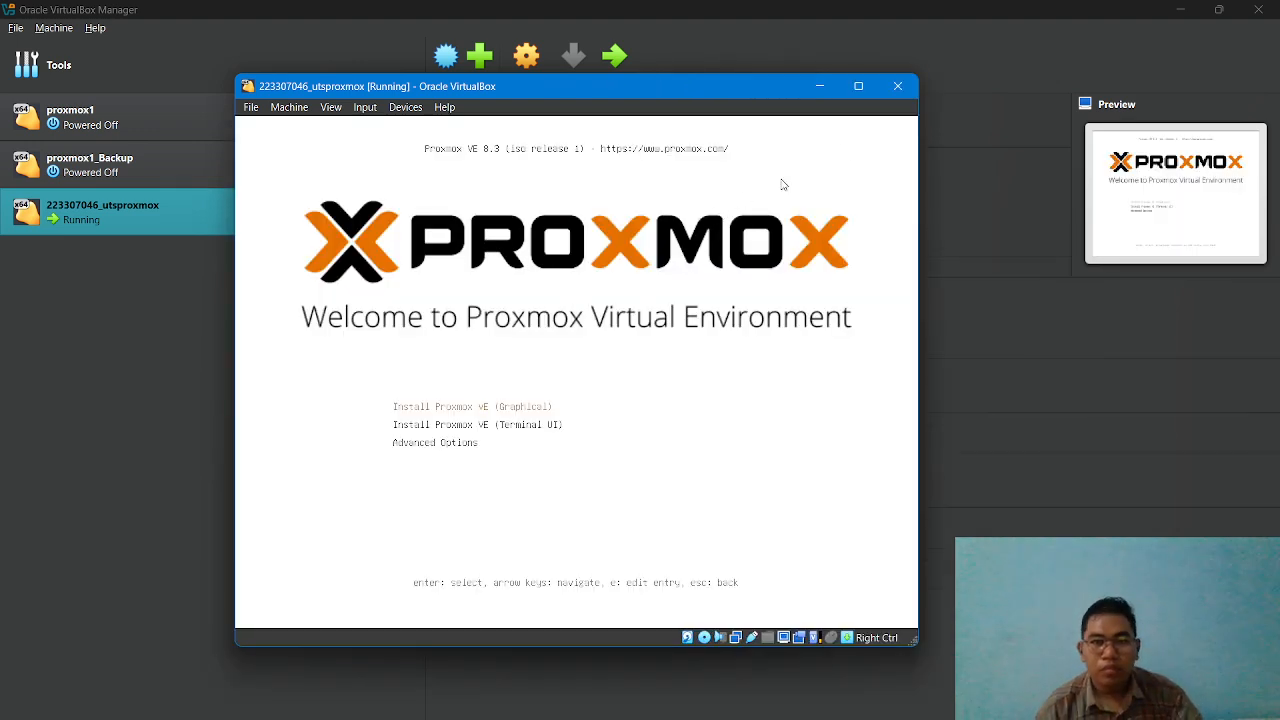
click(897, 87)
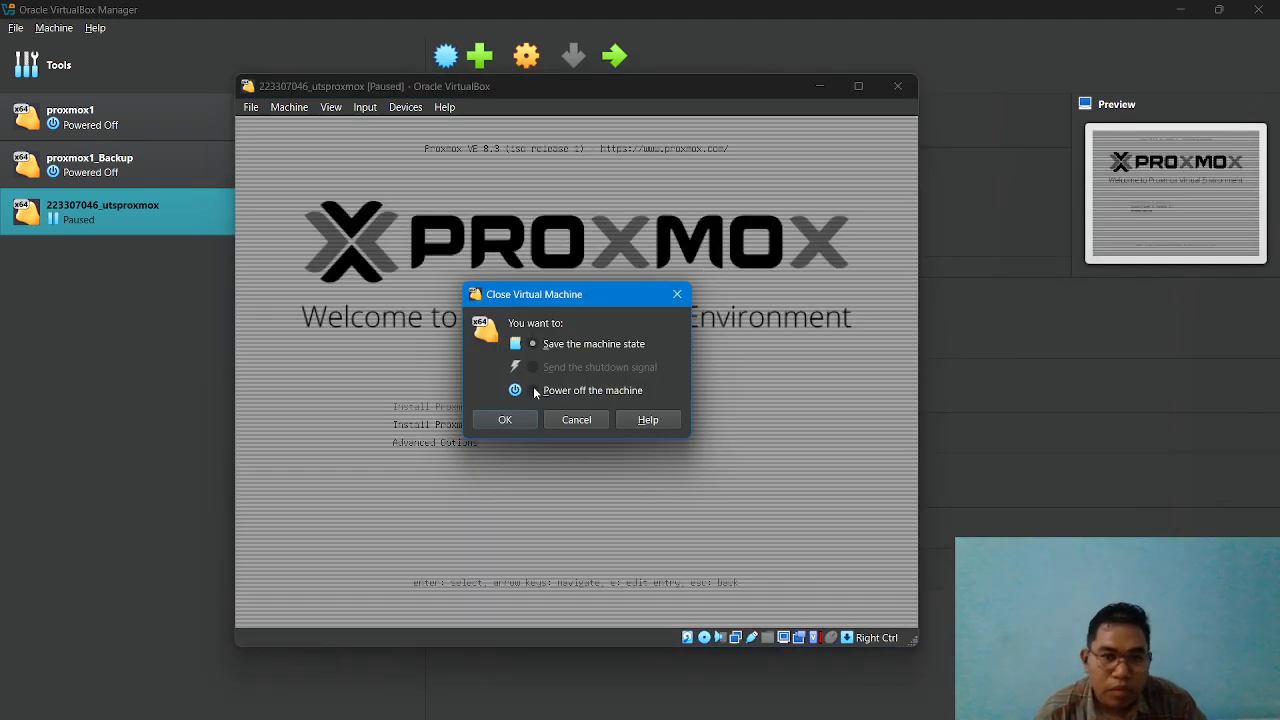
click(514, 420)
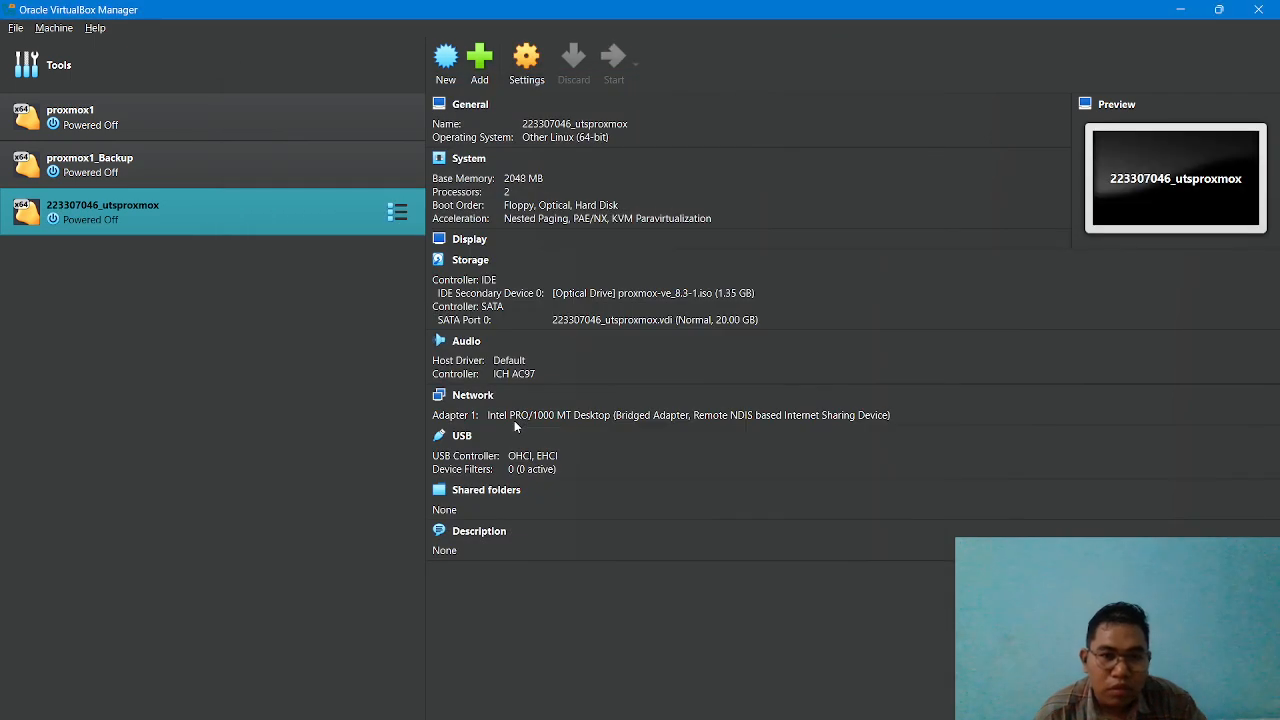
click(680, 294)
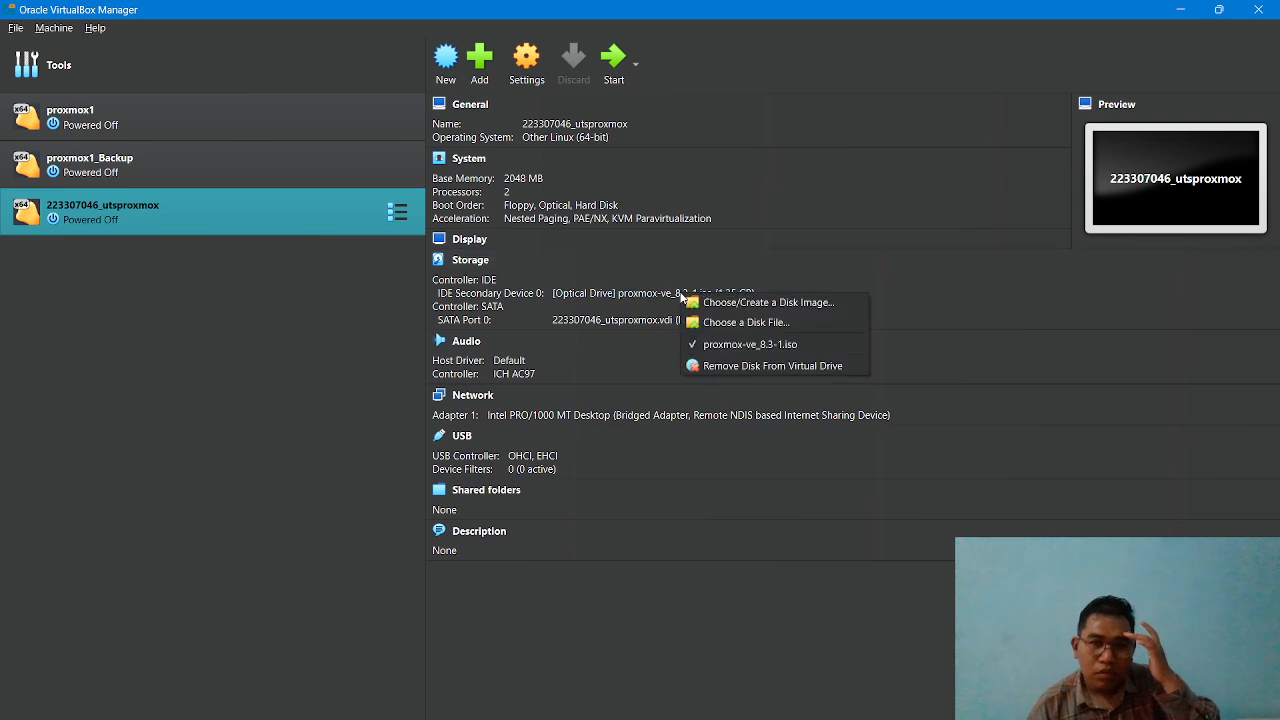
click(752, 366)
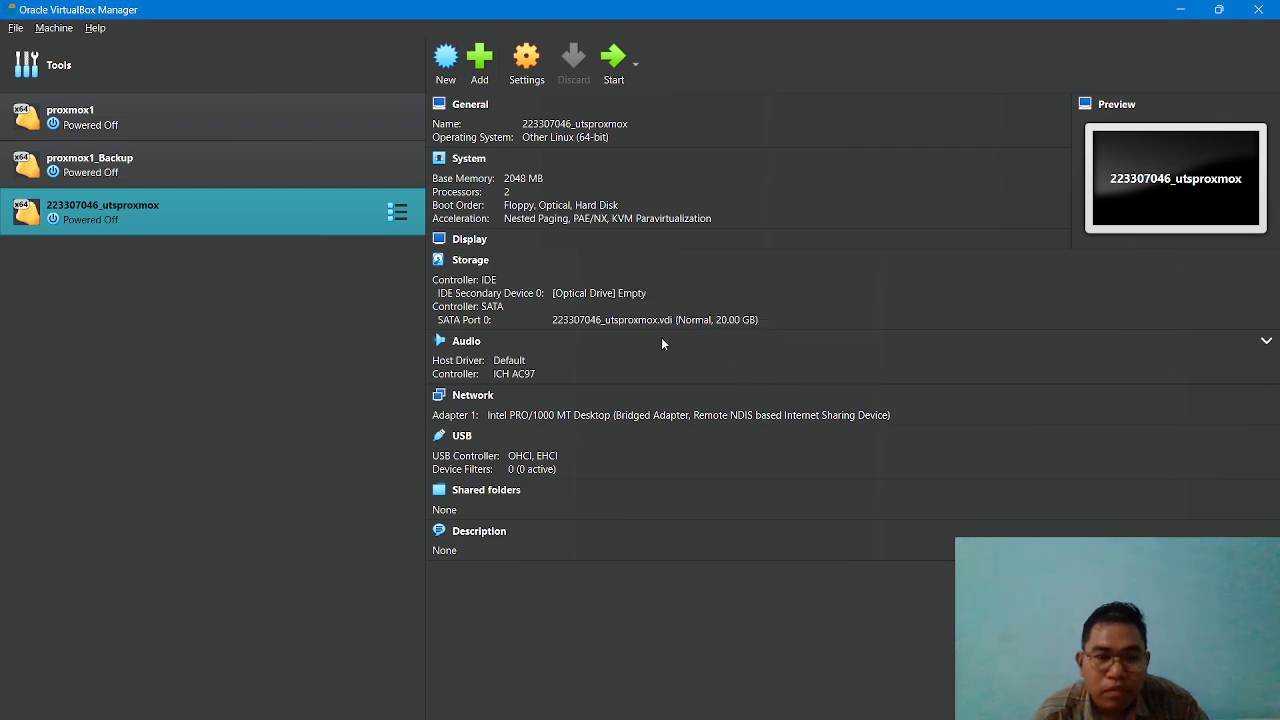
Start the virtual machine and boot Proxmox VE GNU/Linux from the hard disk, dismissing the keyboard capture notifications.
click(610, 70)
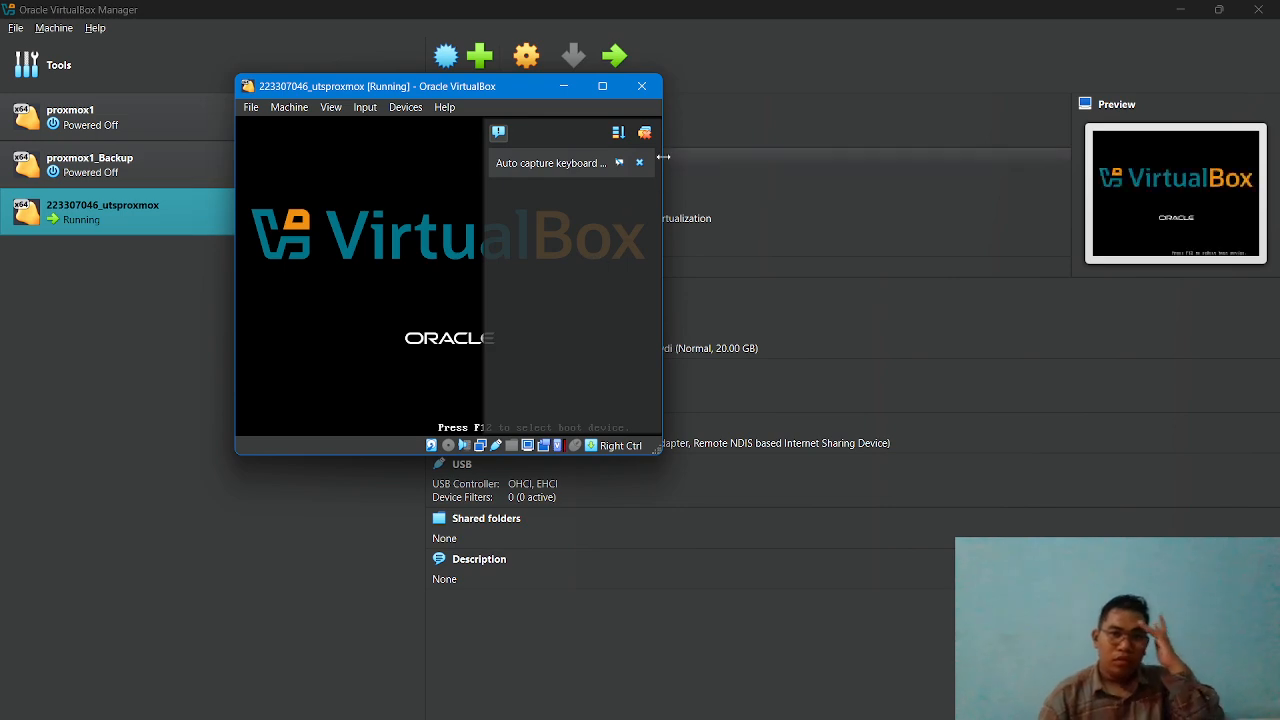
click(640, 164)
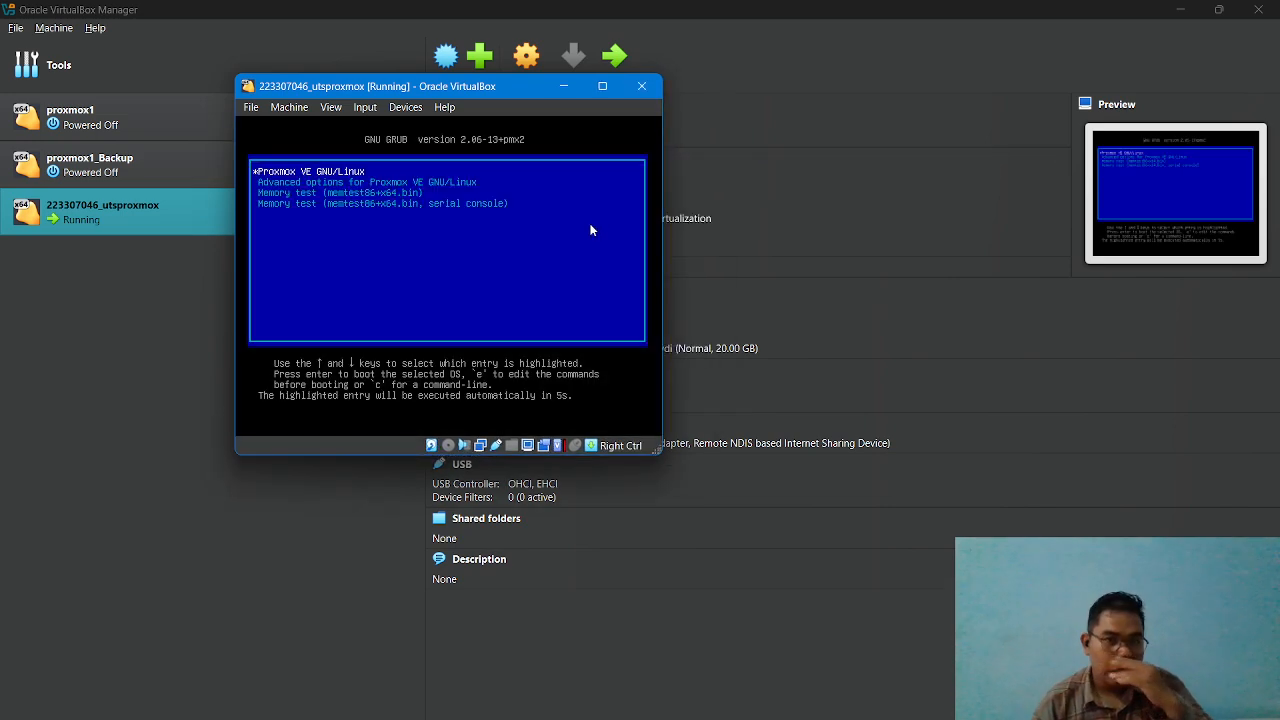
key(Return)
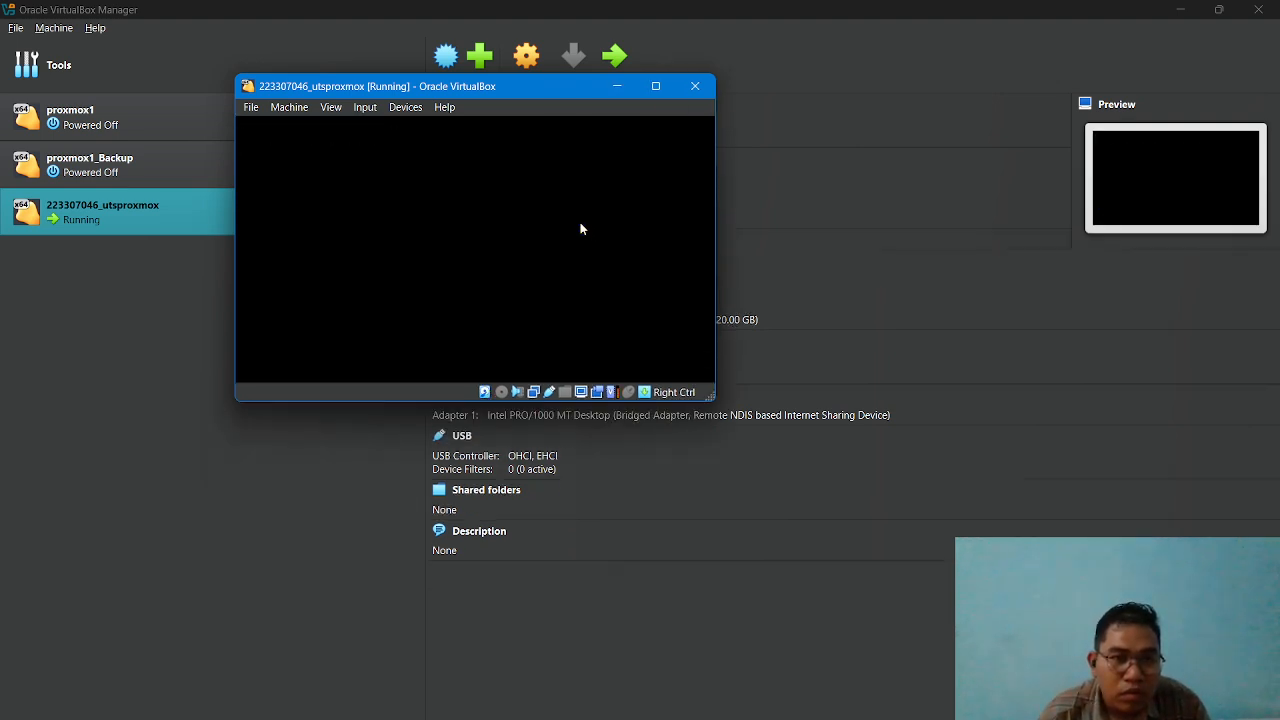
click(693, 163)
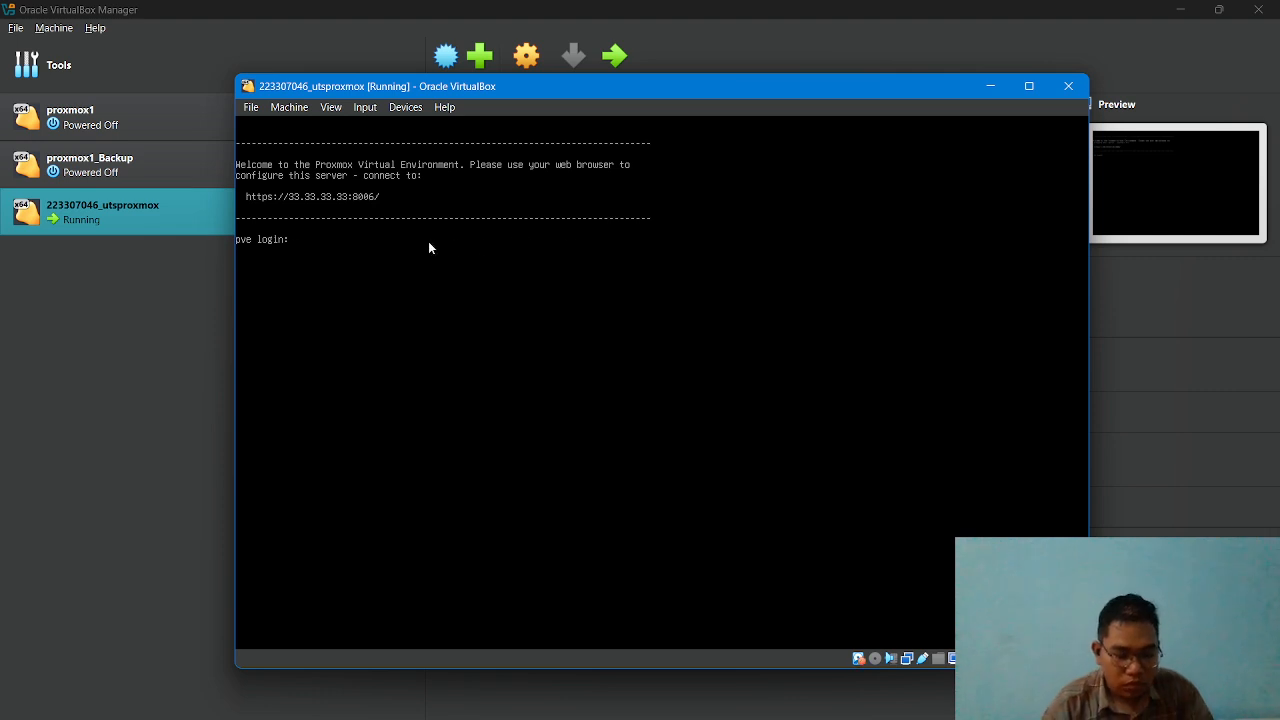
Log in to the Proxmox console as root with the account password.
text(root)
key(Return)
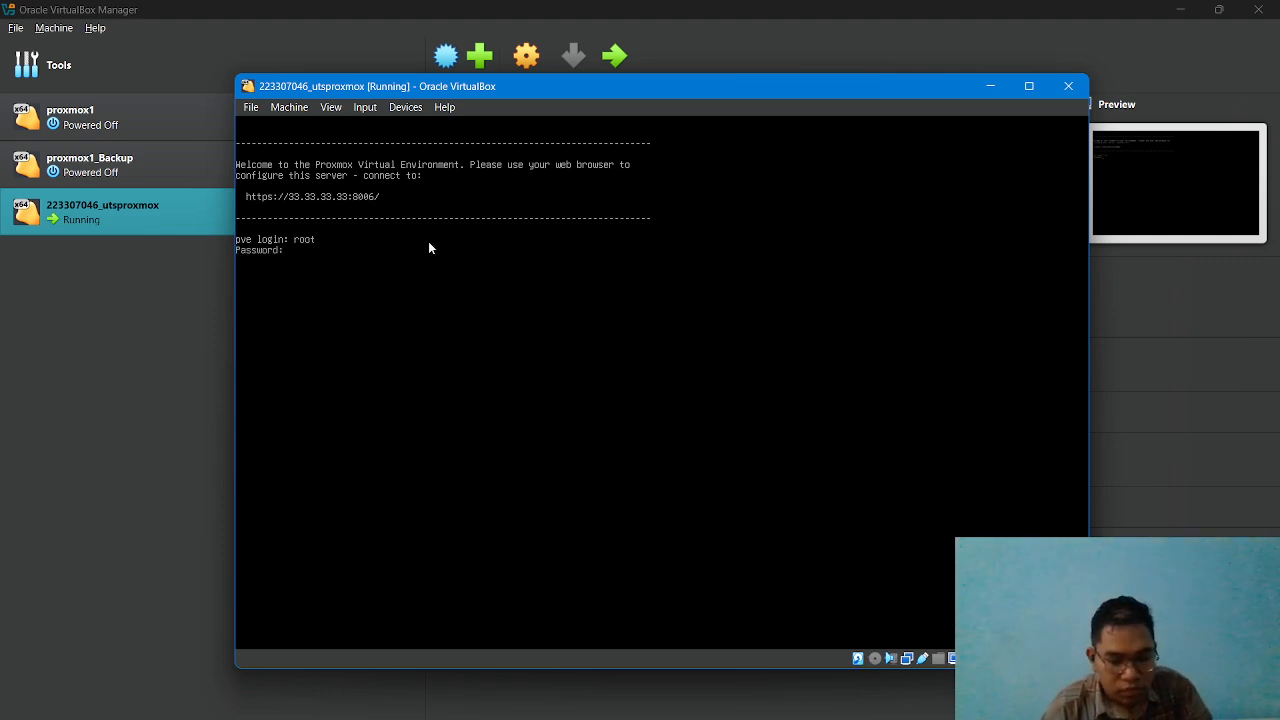
key(Return)
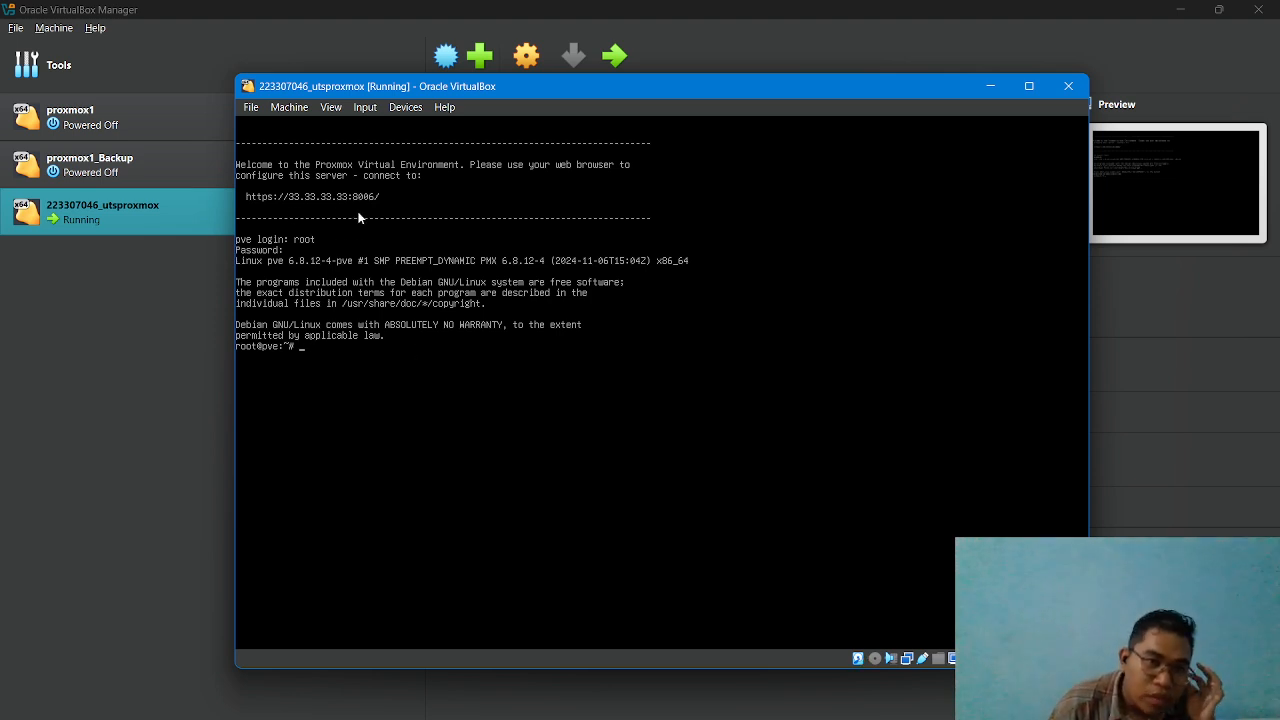
Set the Proxmox hostname with hostnamectl set-hostname to pve, the student number and .com, consulting the exam PDF in Chrome for the format.
mouse_move(428, 717)
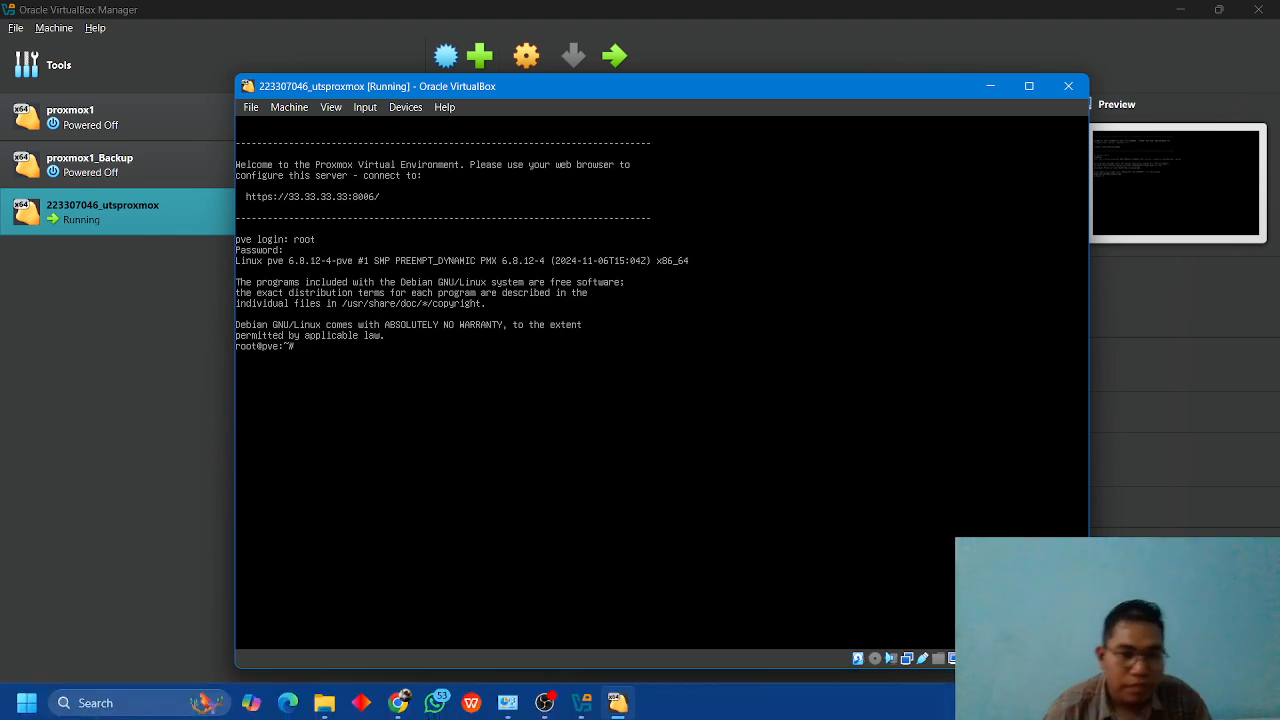
click(398, 700)
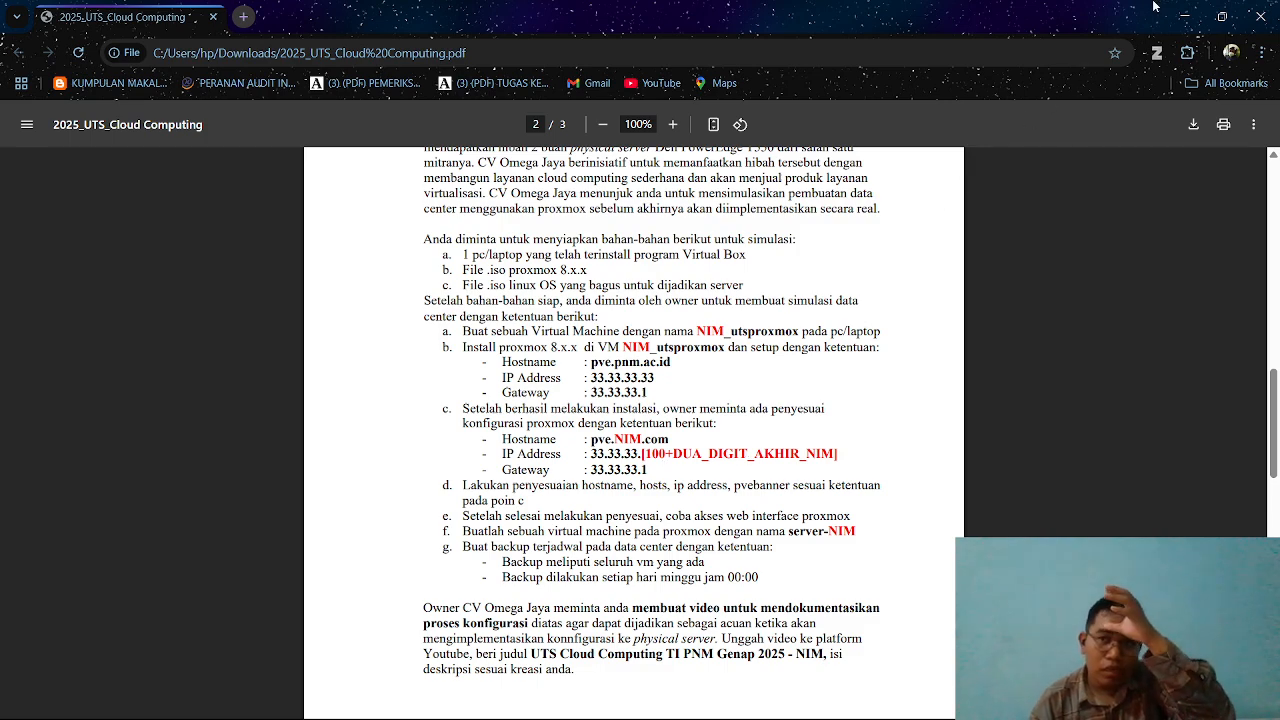
click(1180, 16)
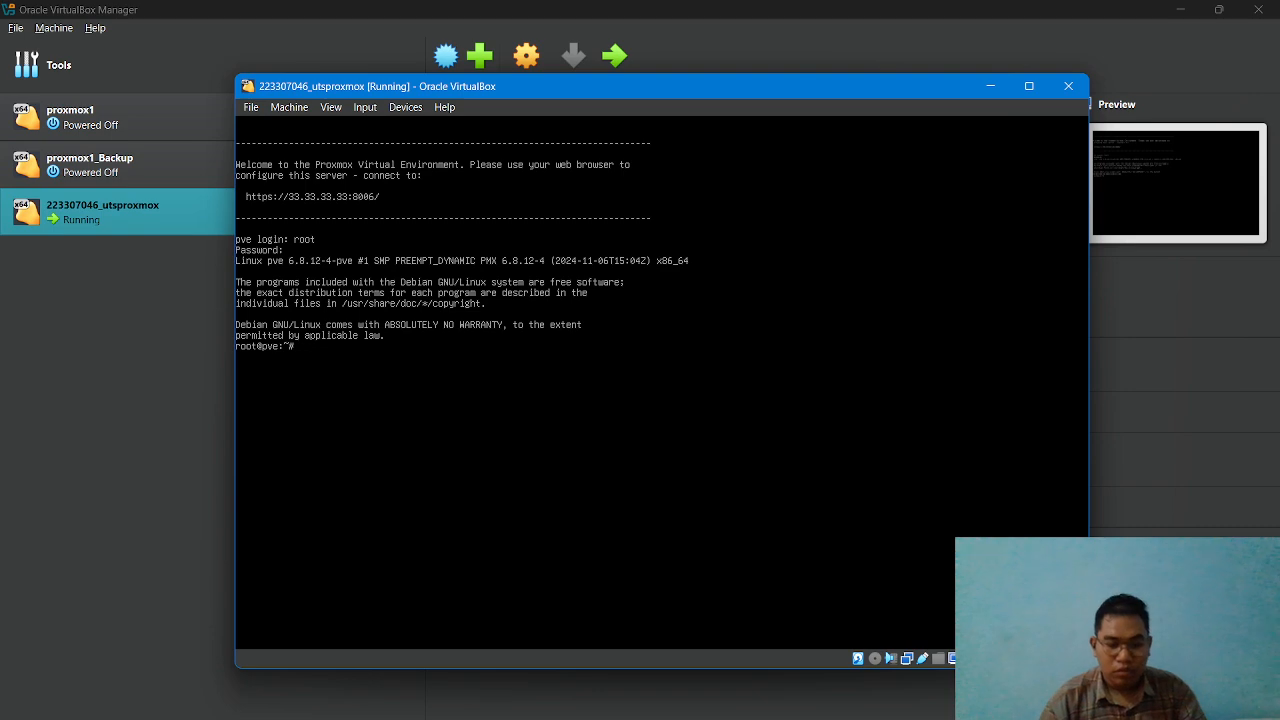
text(host)
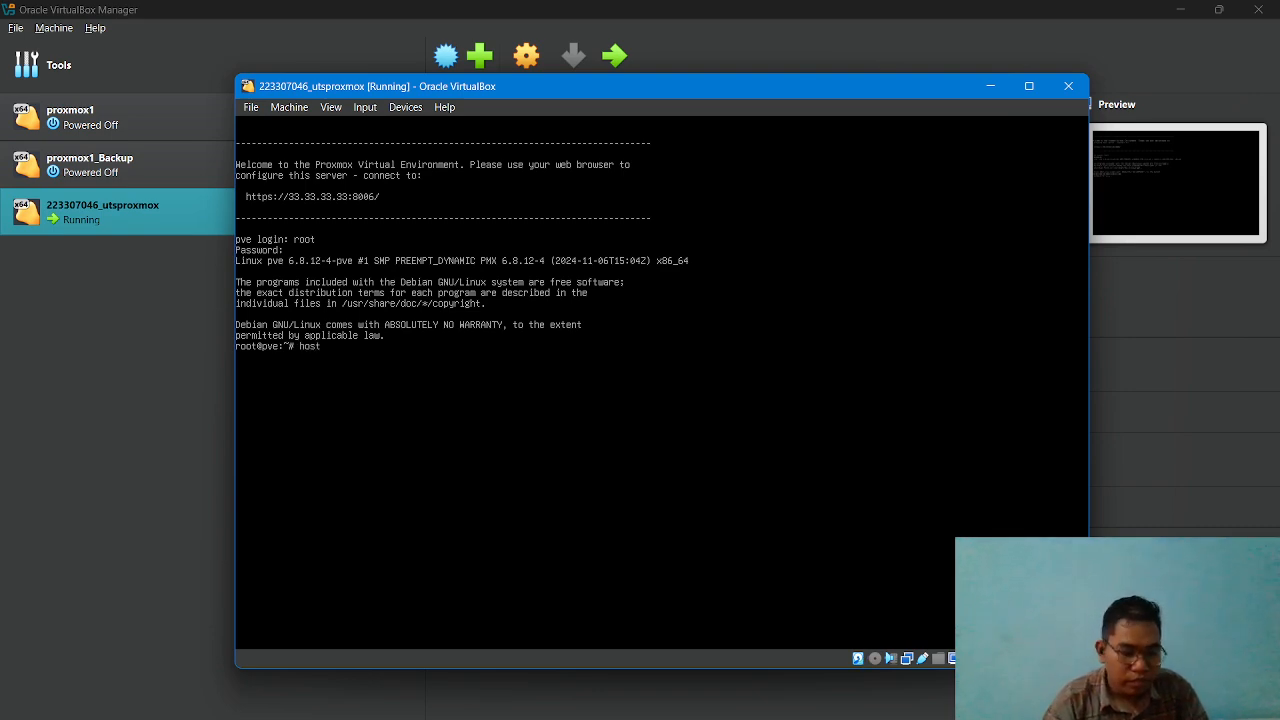
text(n)
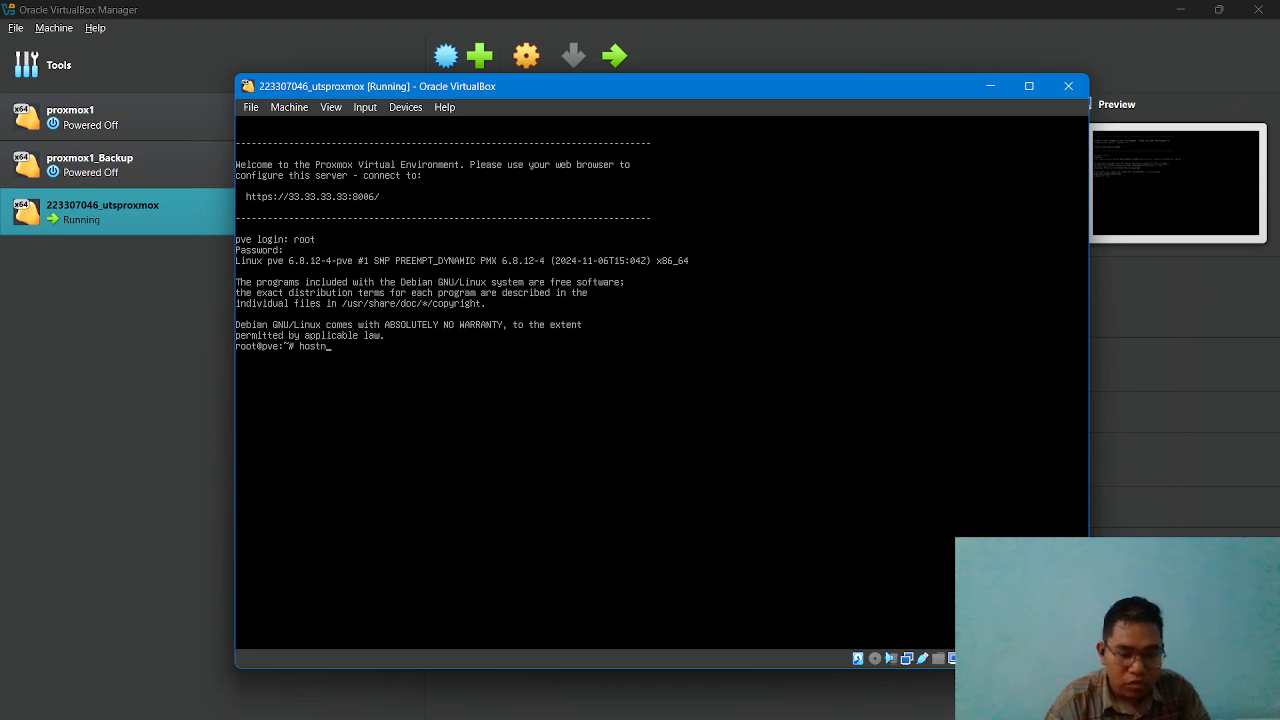
text(amectl)
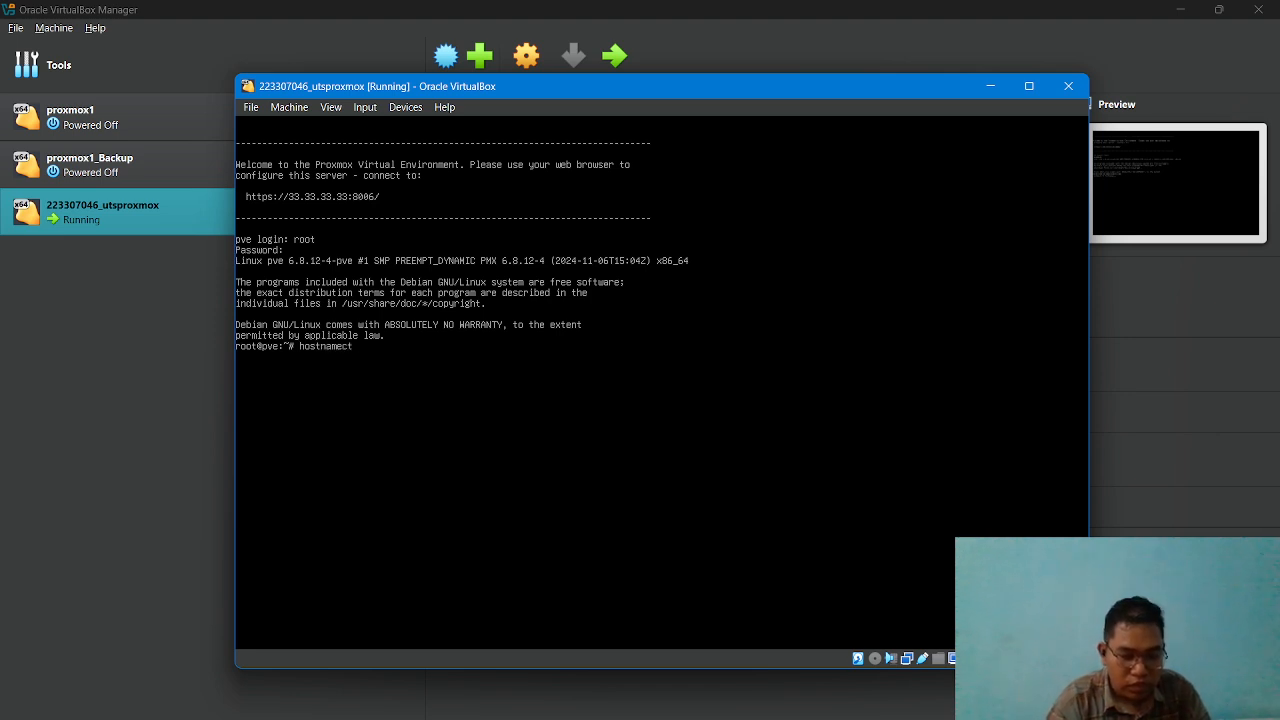
text( s)
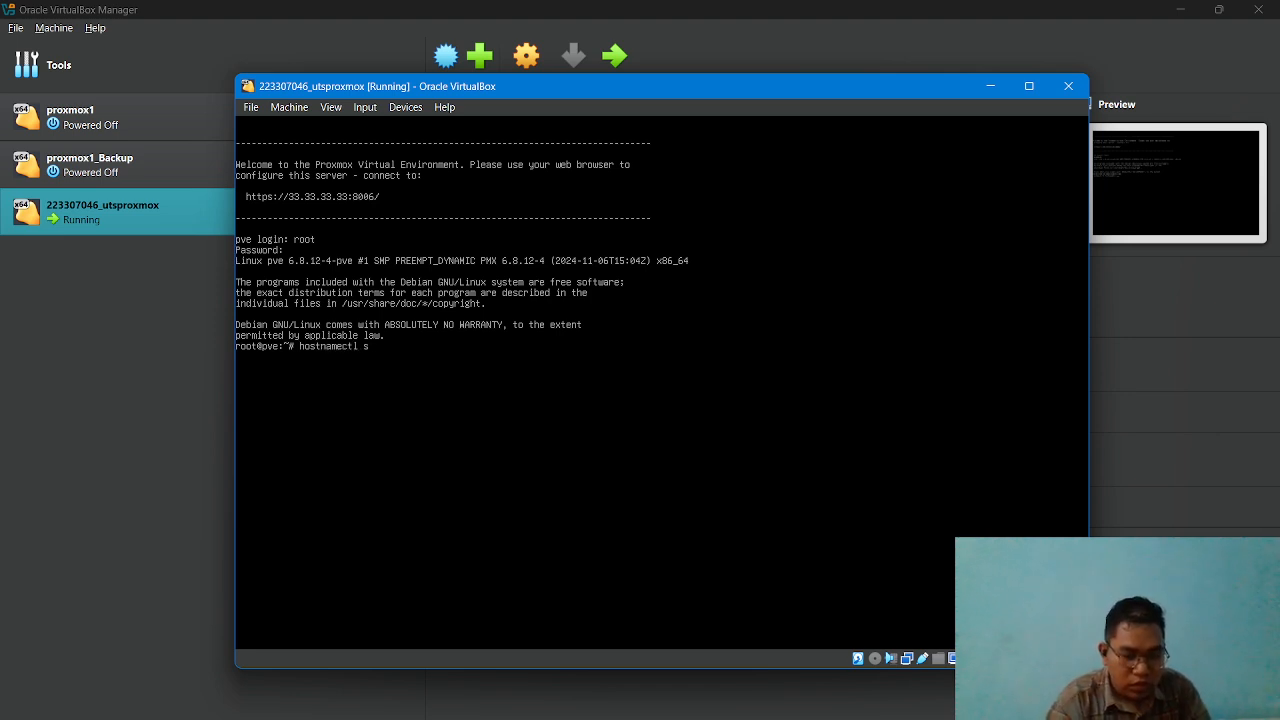
text(et-hostname pve.)
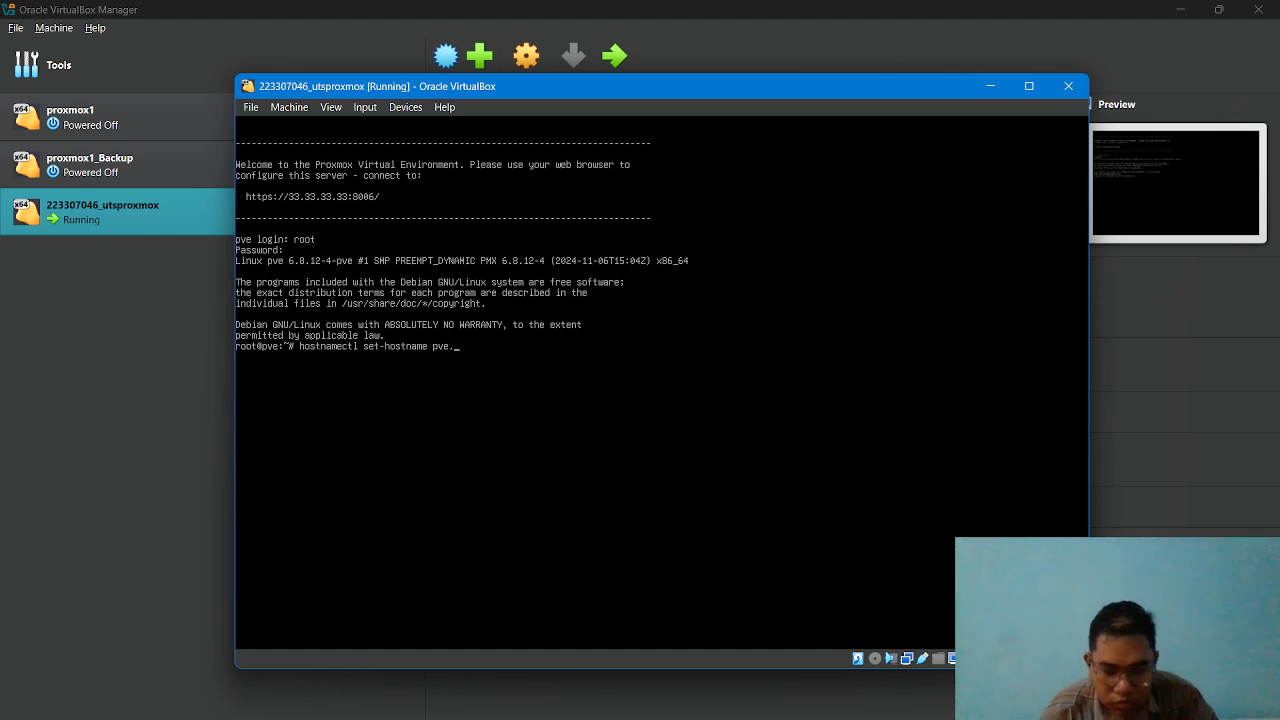
mouse_move(325, 718)
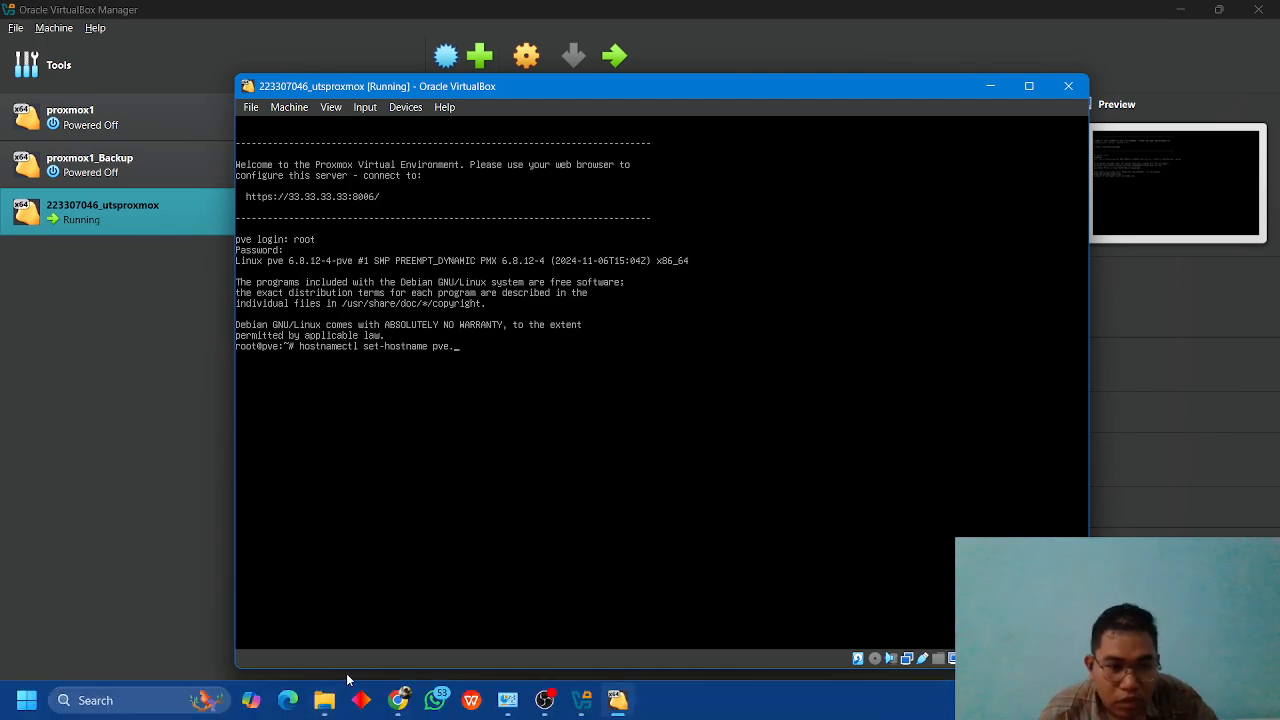
click(399, 705)
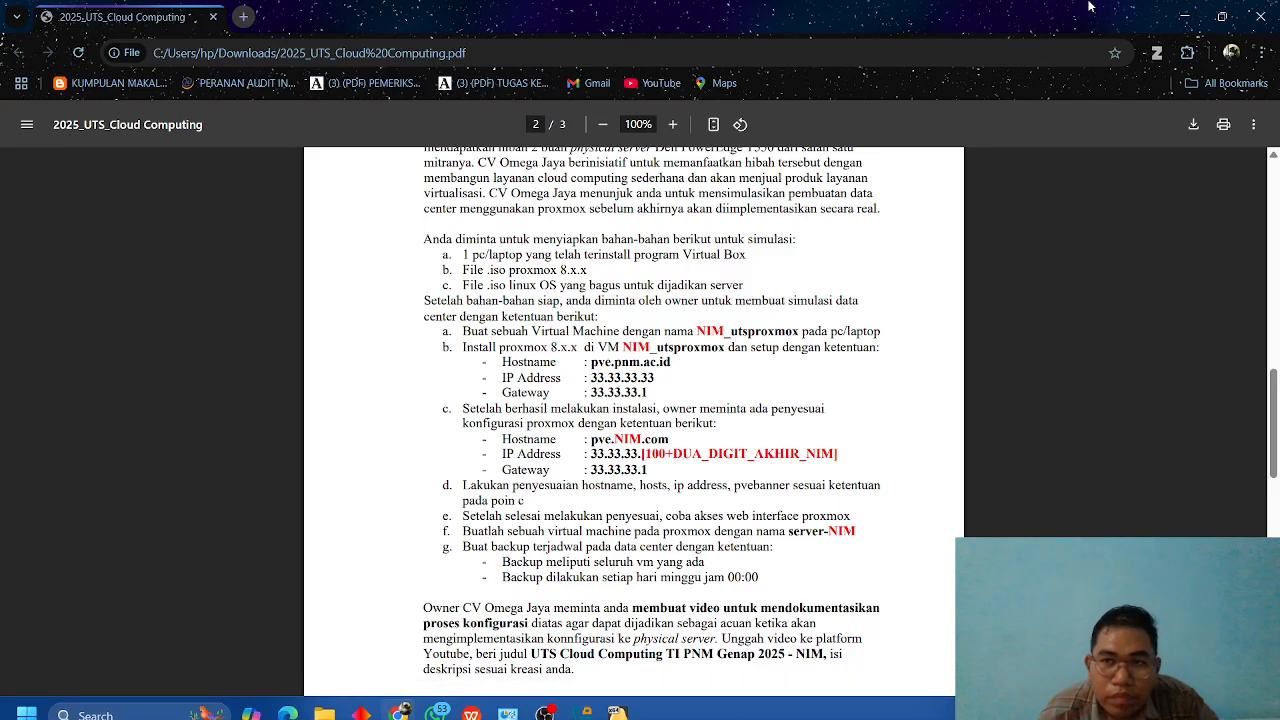
click(1184, 16)
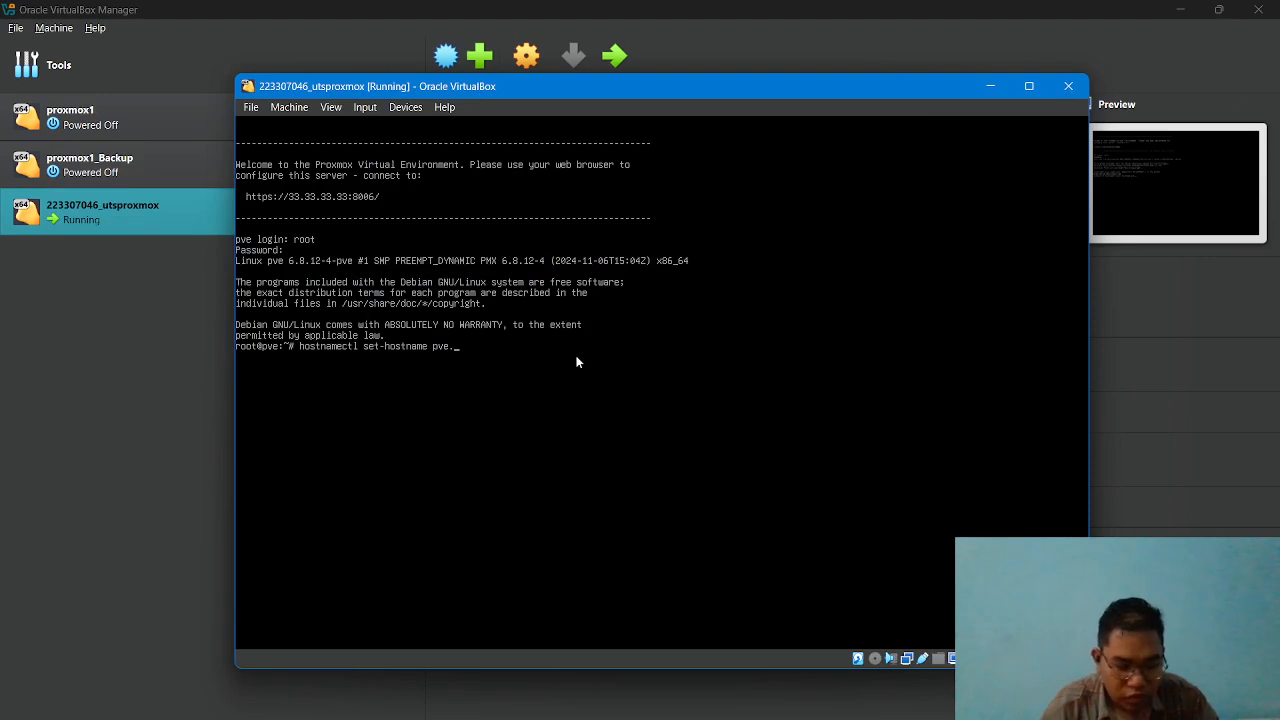
text(22330)
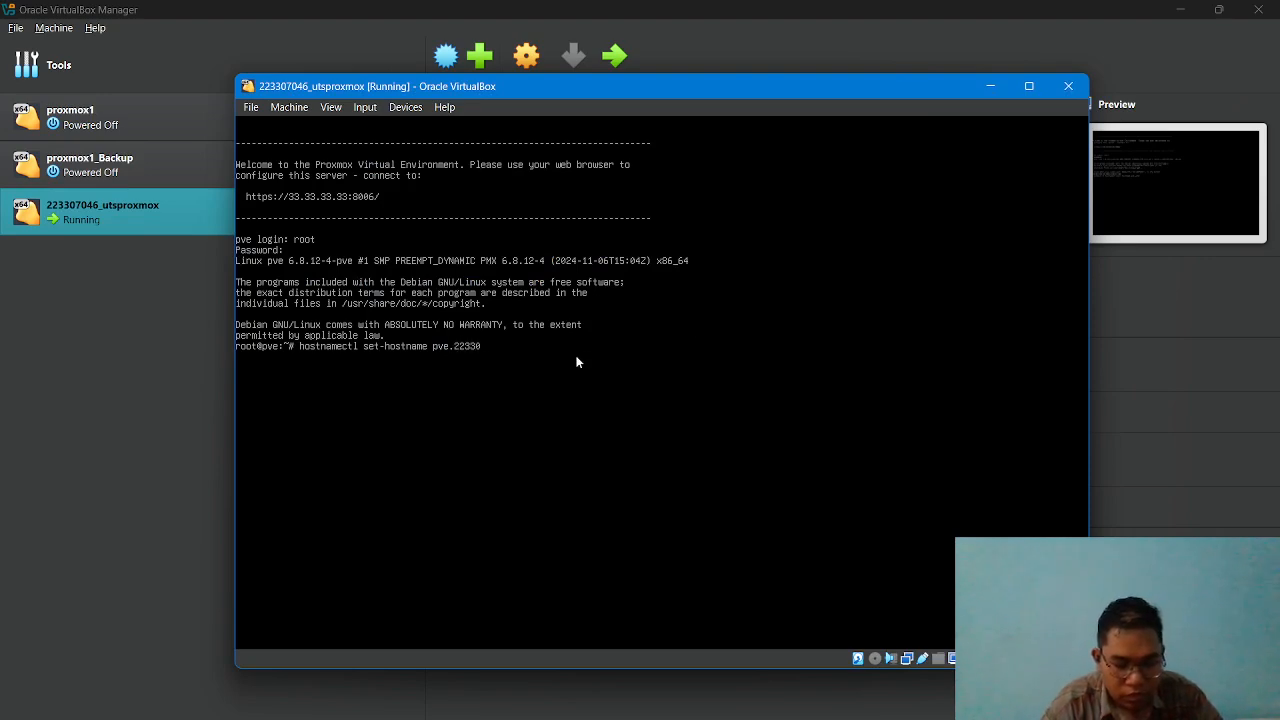
text(7)
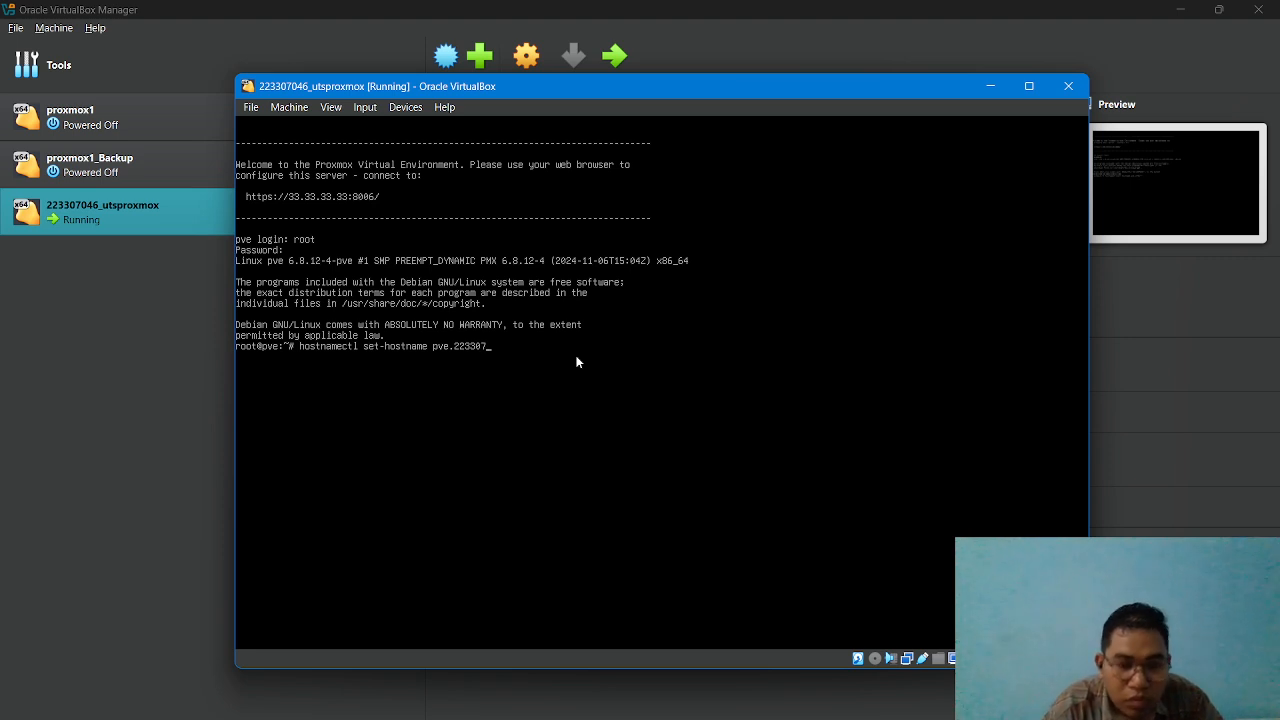
text(0)
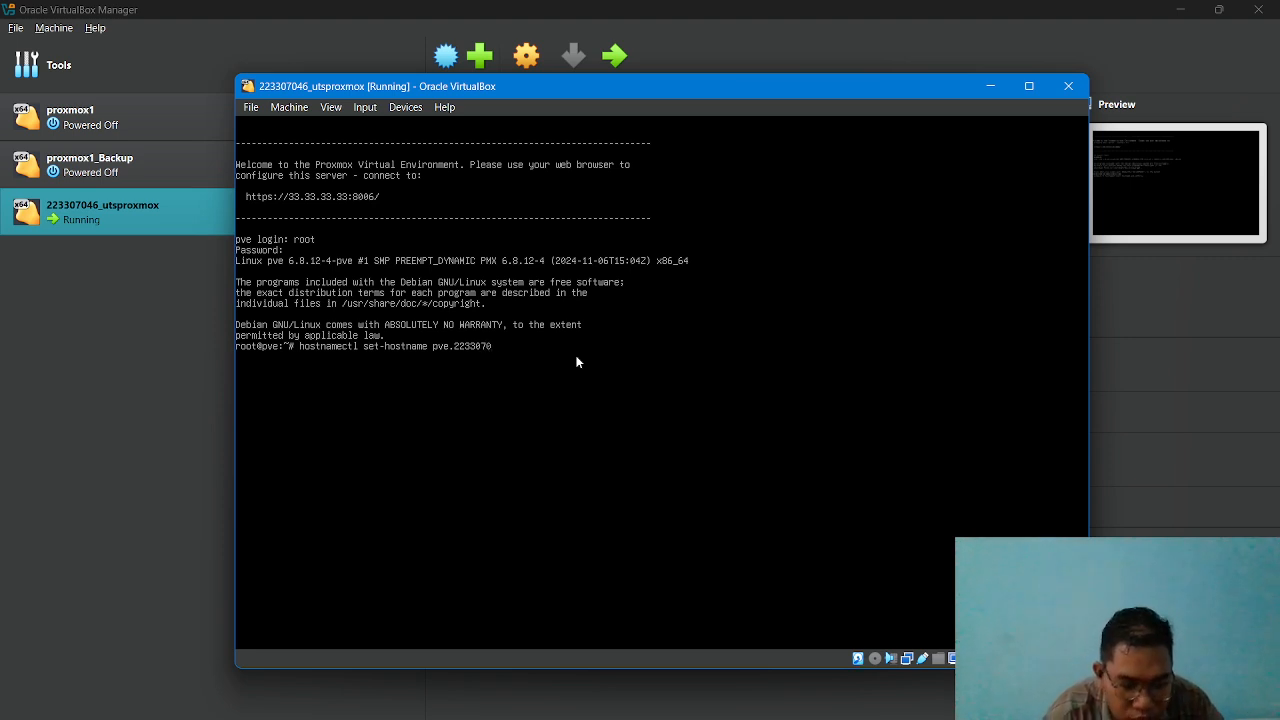
text(46.com)
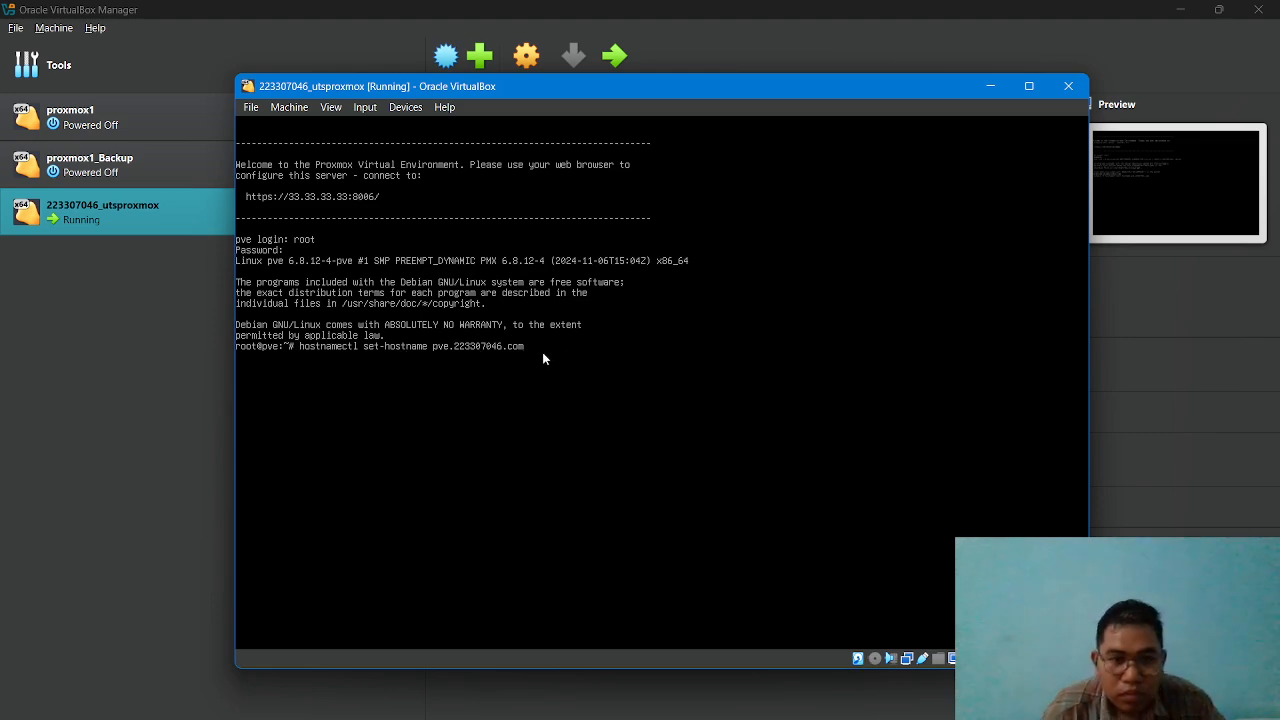
key(Return)
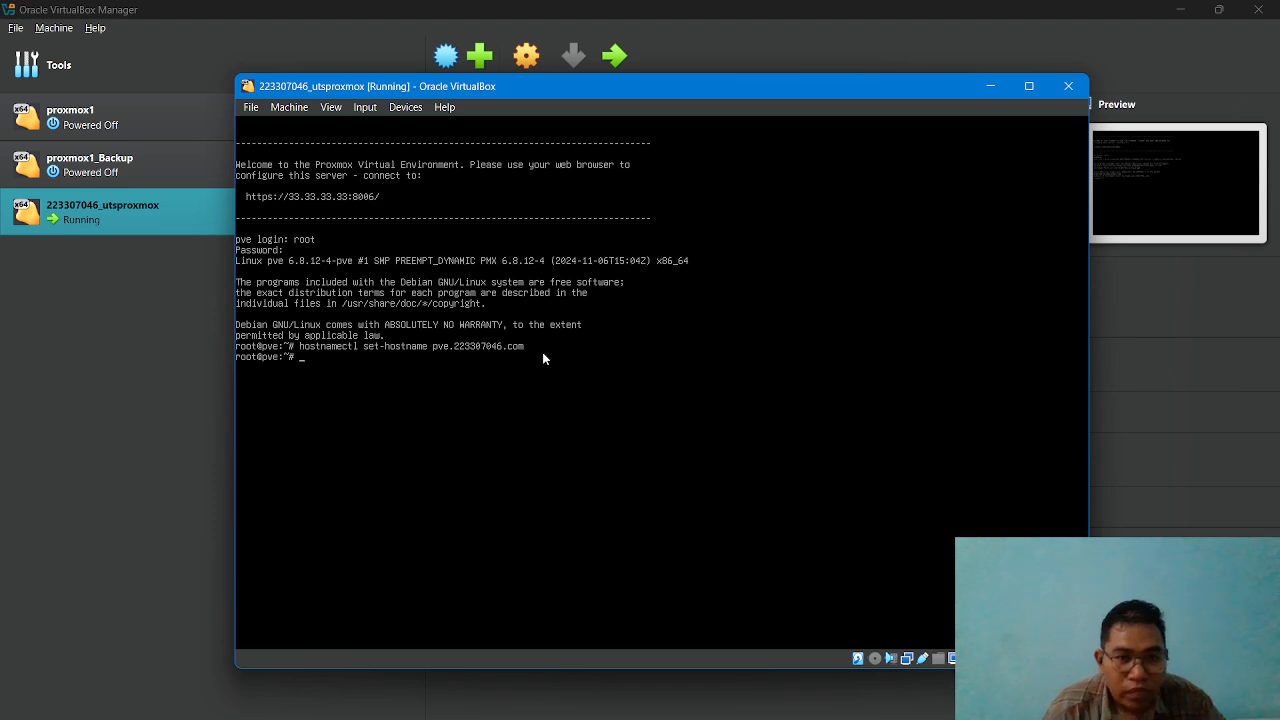
Display the system's hostname details with hostnamectl to check the new static hostname.
text(host)
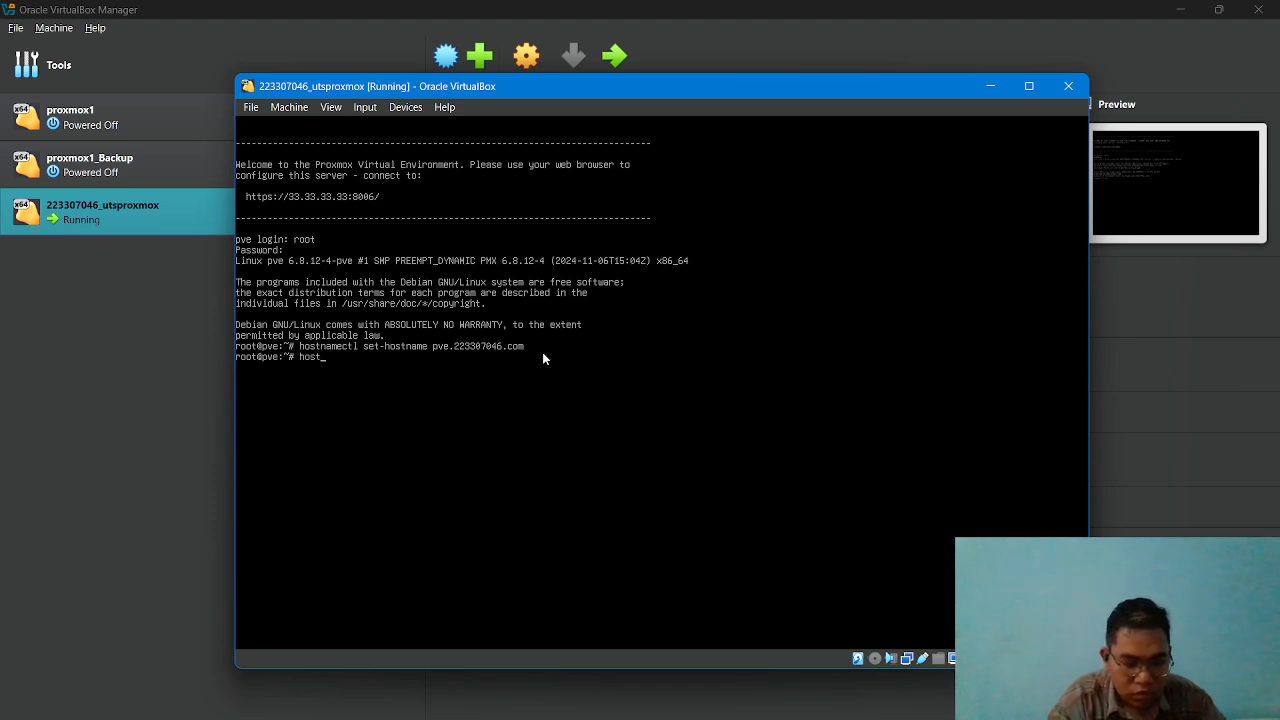
text(namectl)
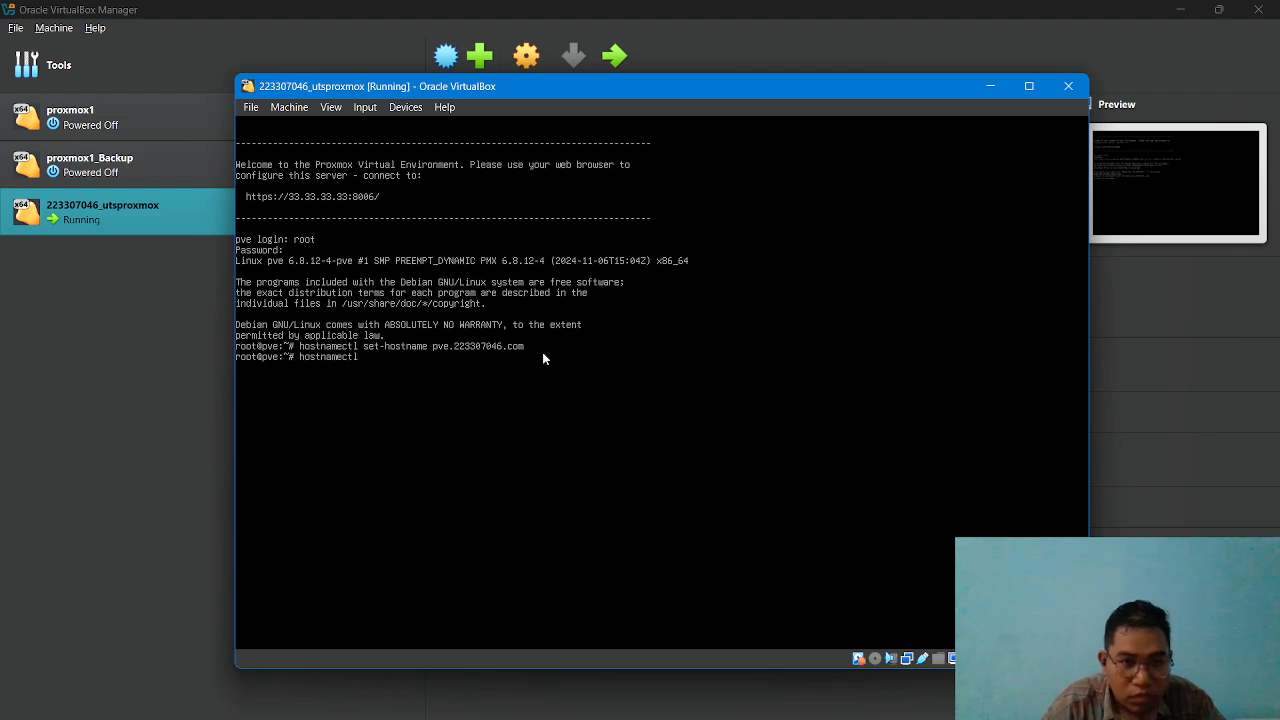
key(Return)
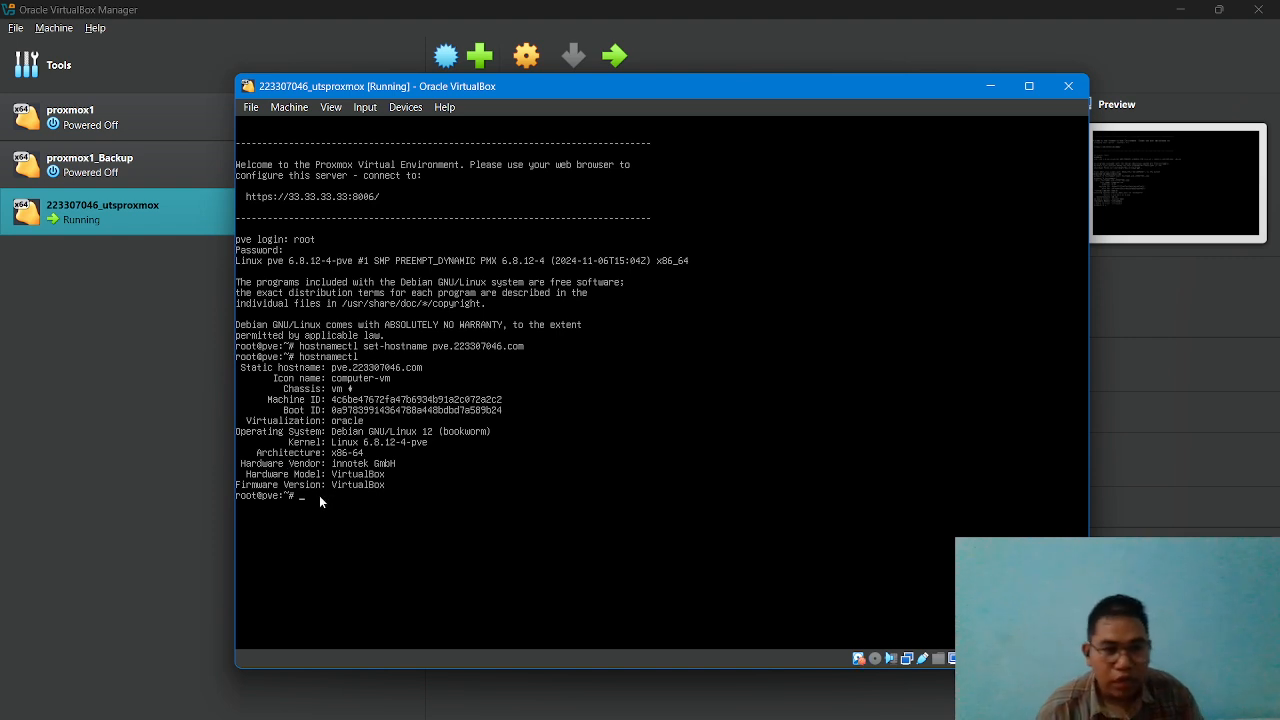
Open /etc/hosts in nano and change the IP address of the pve host entry to 33.33.33.146.
text(nano /etc/hos)
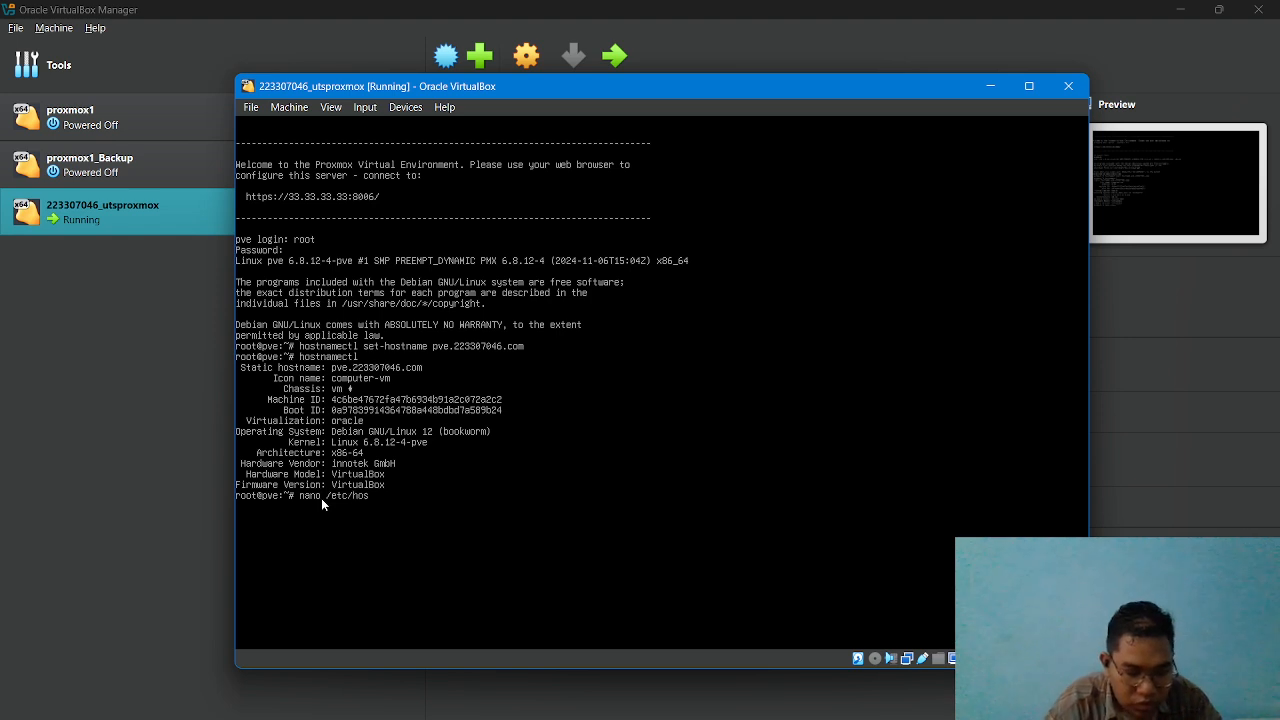
text(ts)
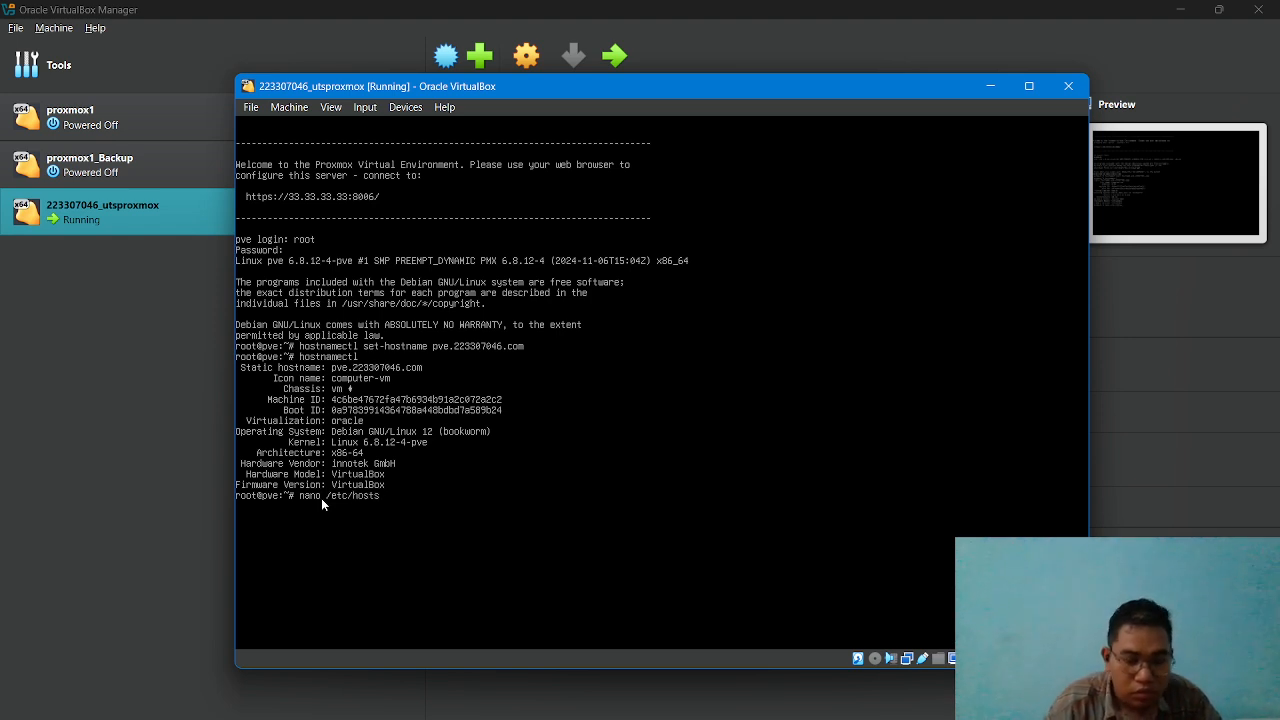
key(Return)
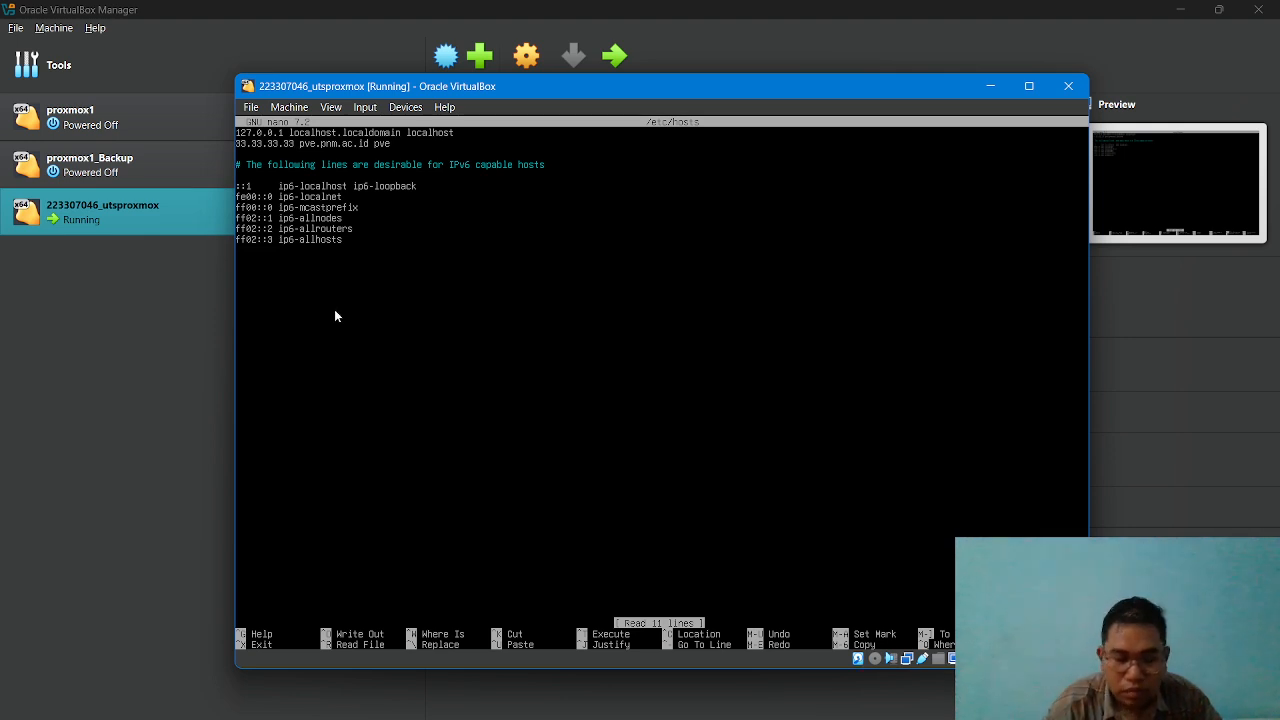
key(BackSpace)
key(BackSpace)
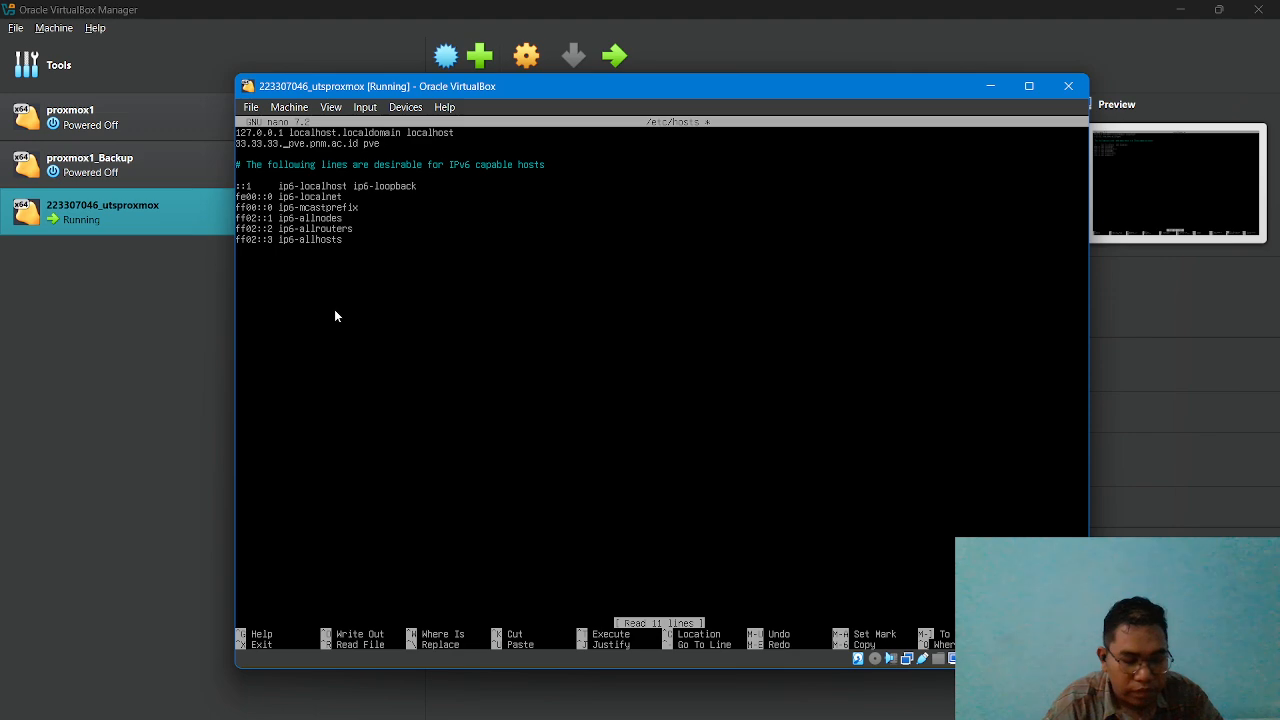
text(146)
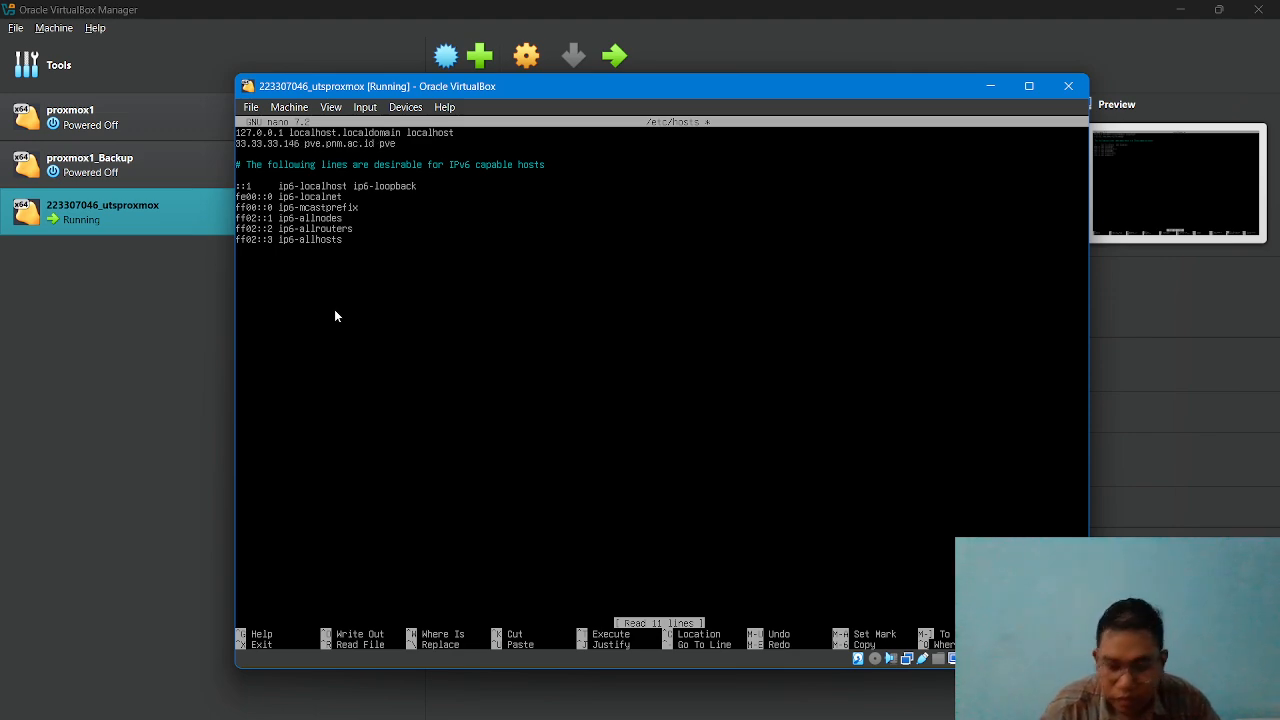
Replace the domain in the pve host entry with the student number followed by .com, and save /etc/hosts.
key(Right)
key(Right)
key(Right)
key(Right)
key(Right)
key(Right)
key(Right)
key(Right)
key(Right)
key(Right)
key(Right)
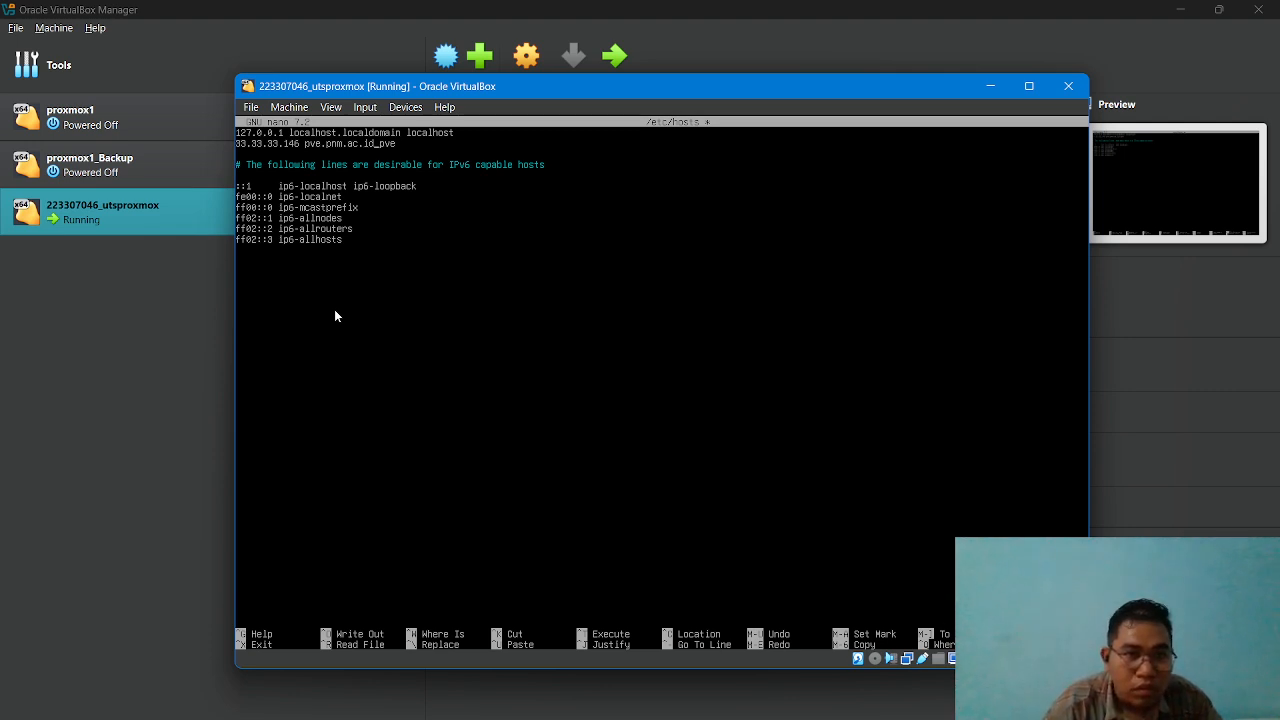
key(BackSpace)
key(BackSpace)
key(BackSpace)
key(BackSpace)
key(BackSpace)
key(BackSpace)
key(BackSpace)
key(BackSpace)
key(BackSpace)
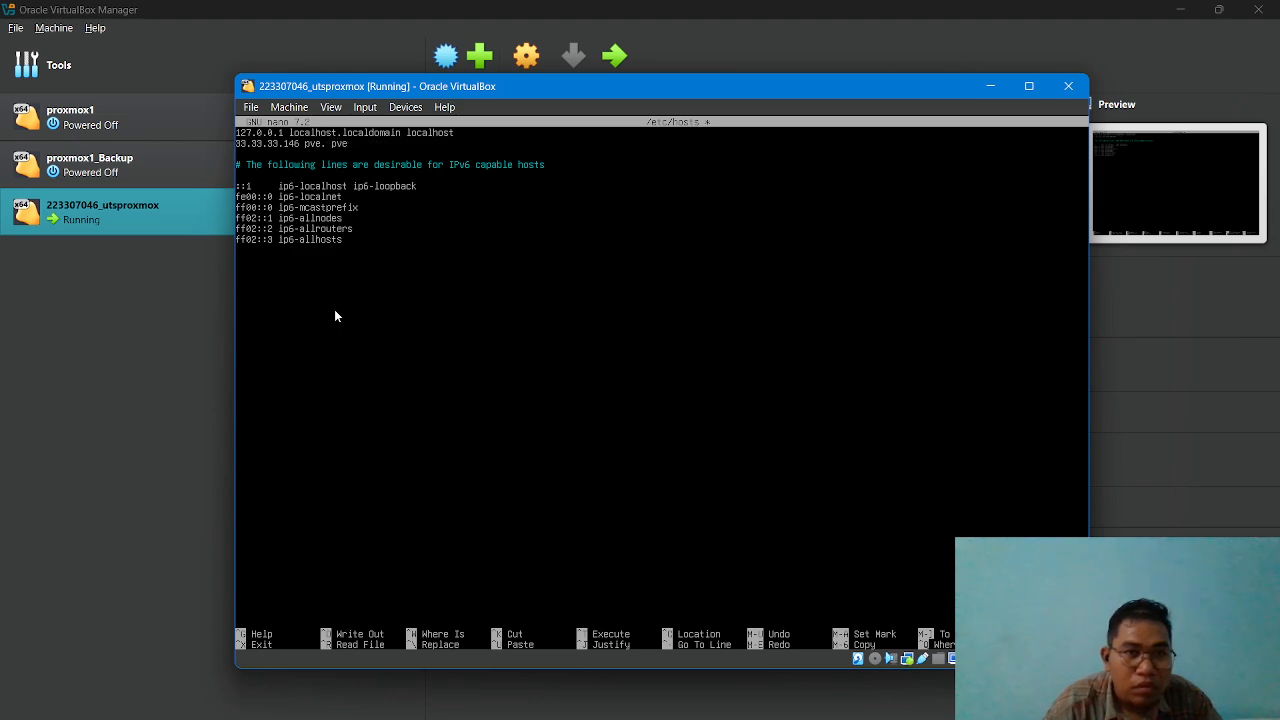
text(22330)
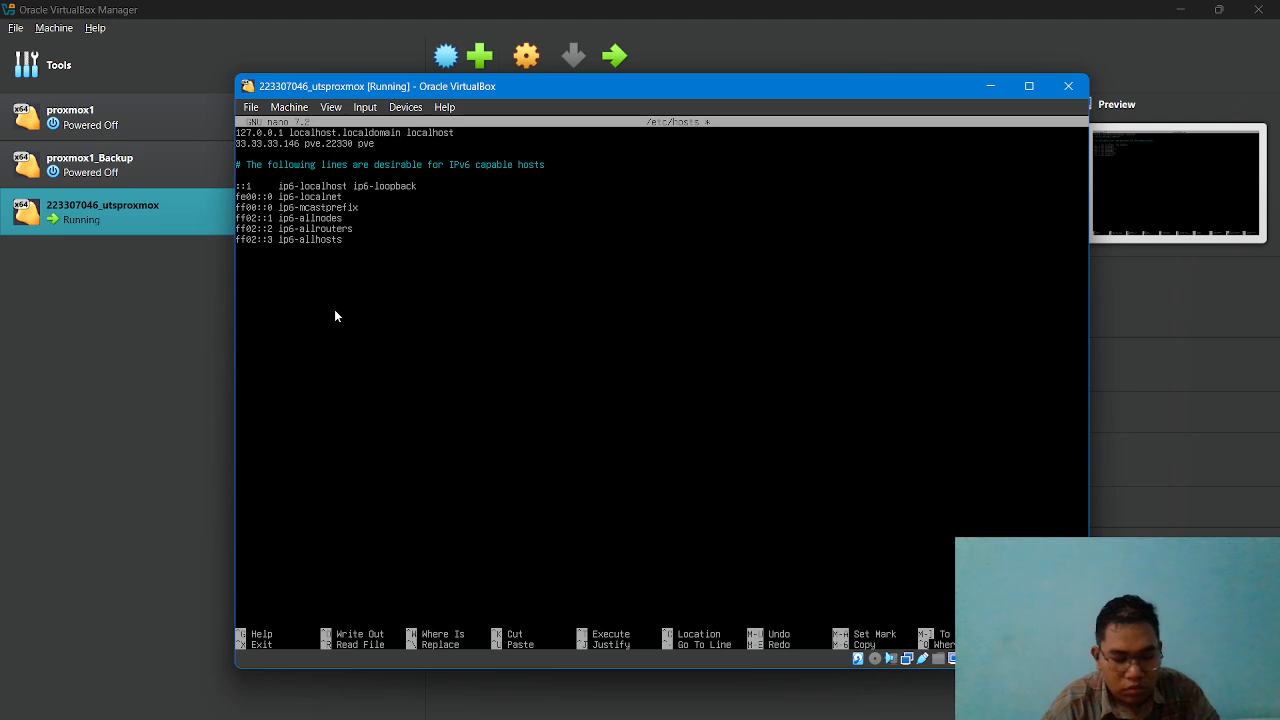
text(7046_)
key(Delete)
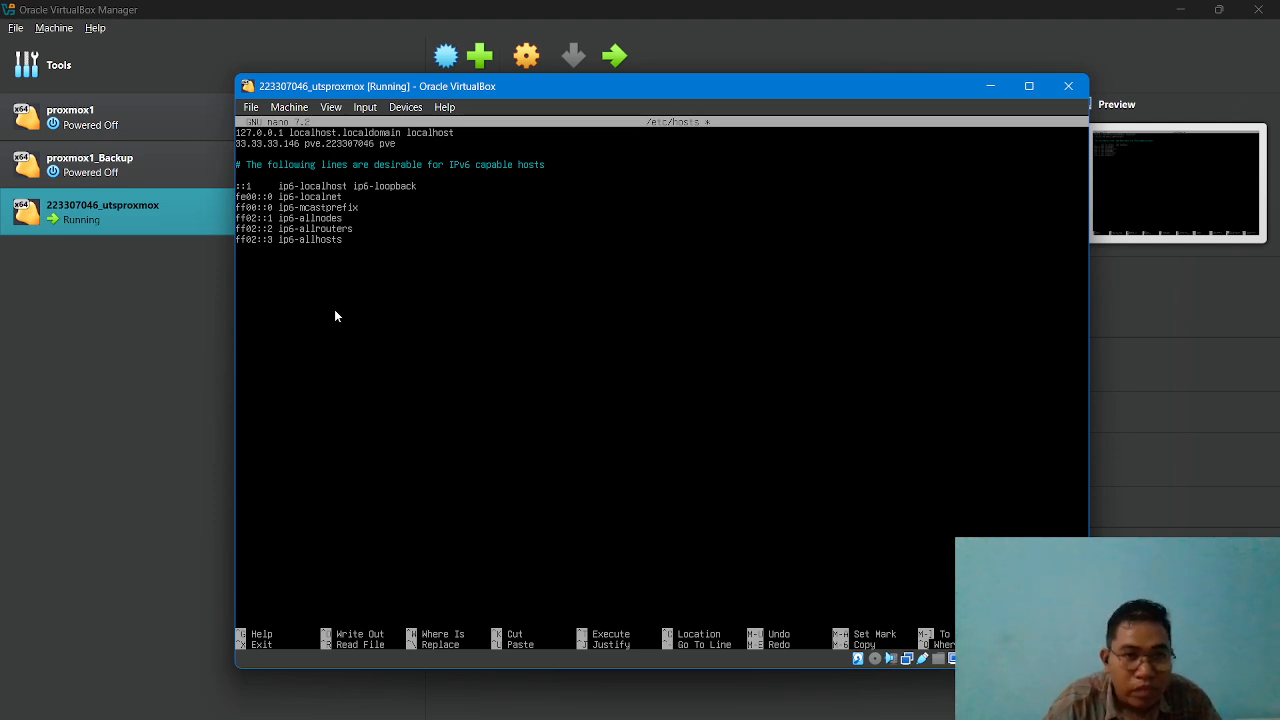
text(.com)
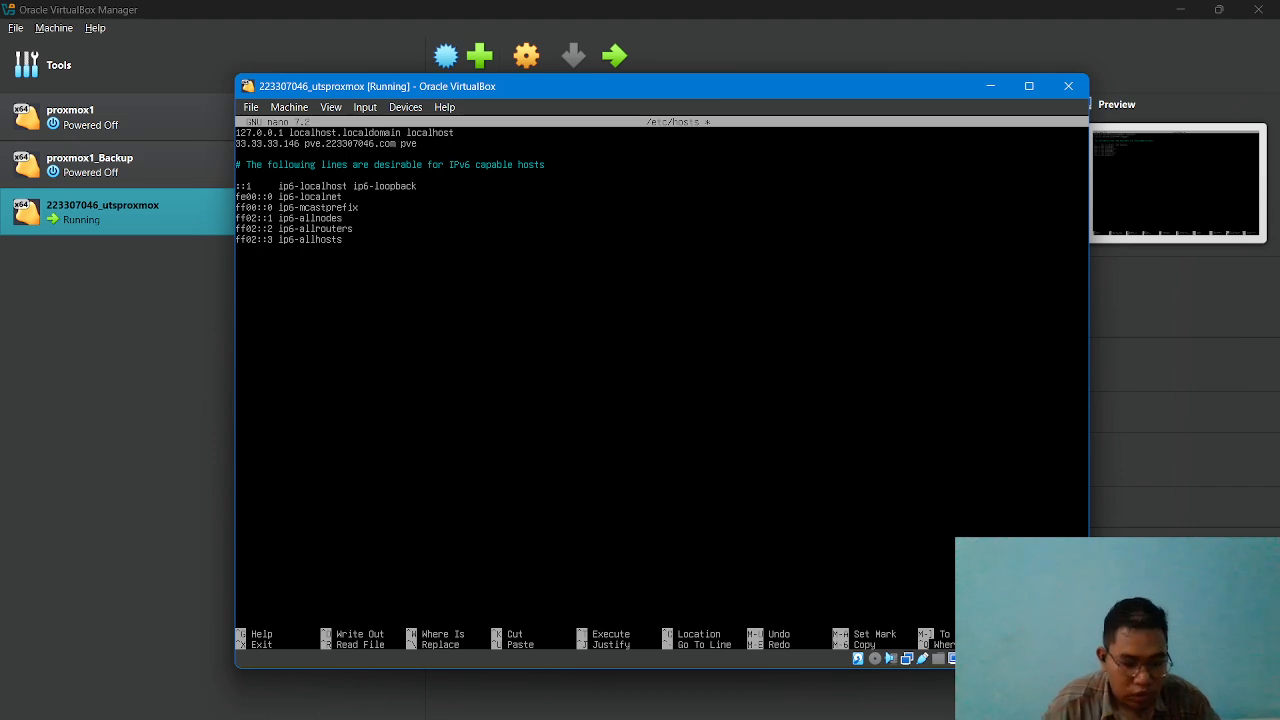
key(ctrl+x)
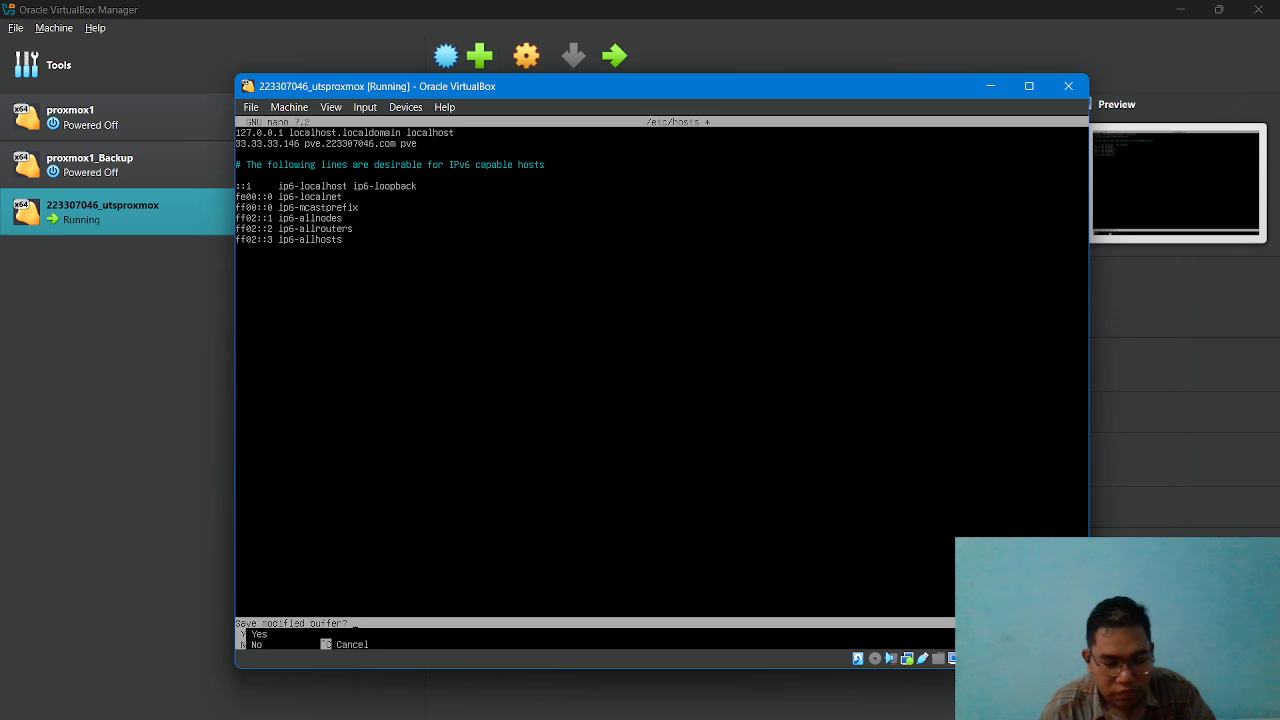
key(y)
key(Return)
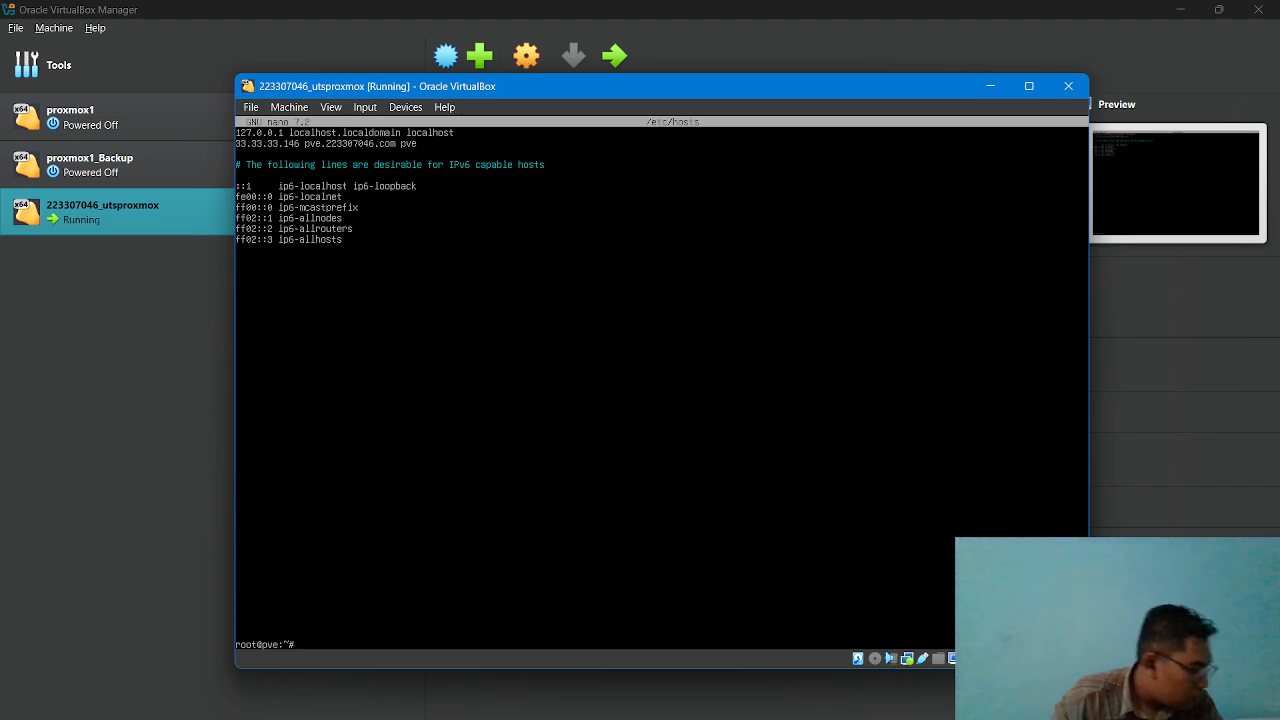
Display the hostname details with hostnamectl and the network interface addresses with ip addr show.
text(hos)
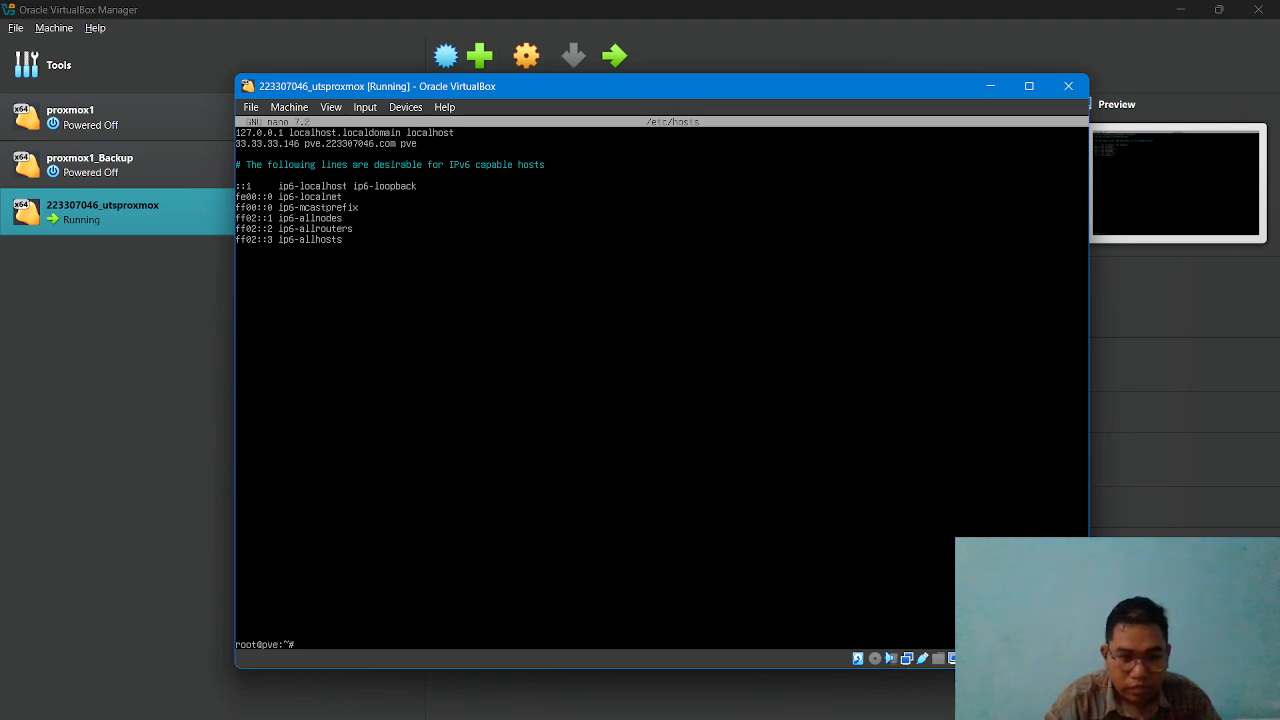
text(hostnamectl)
key(Return)
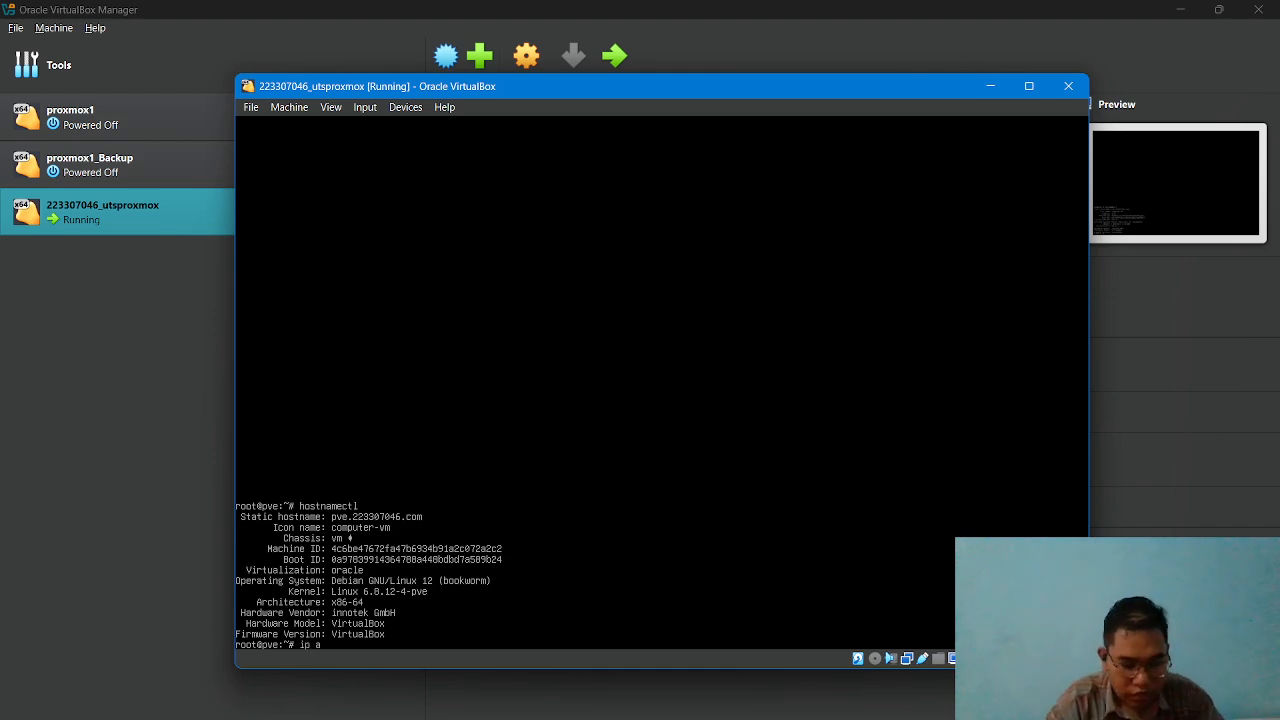
text(ddr show)
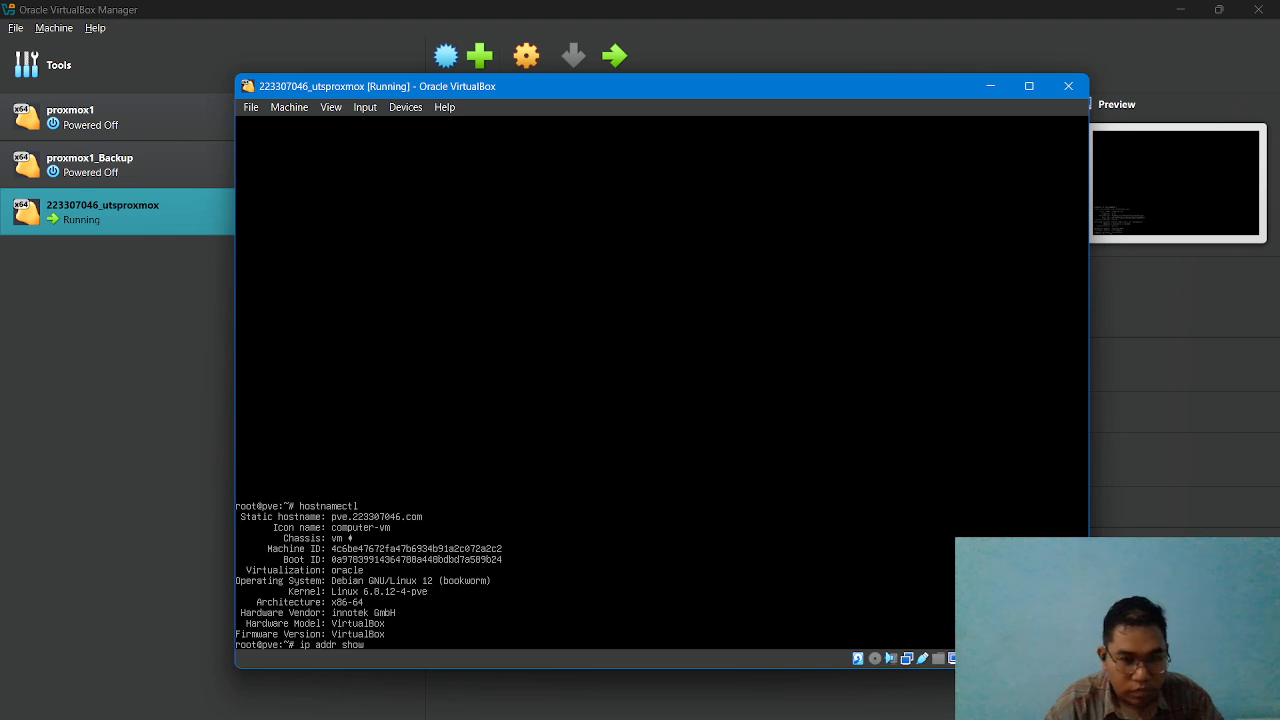
key(Return)
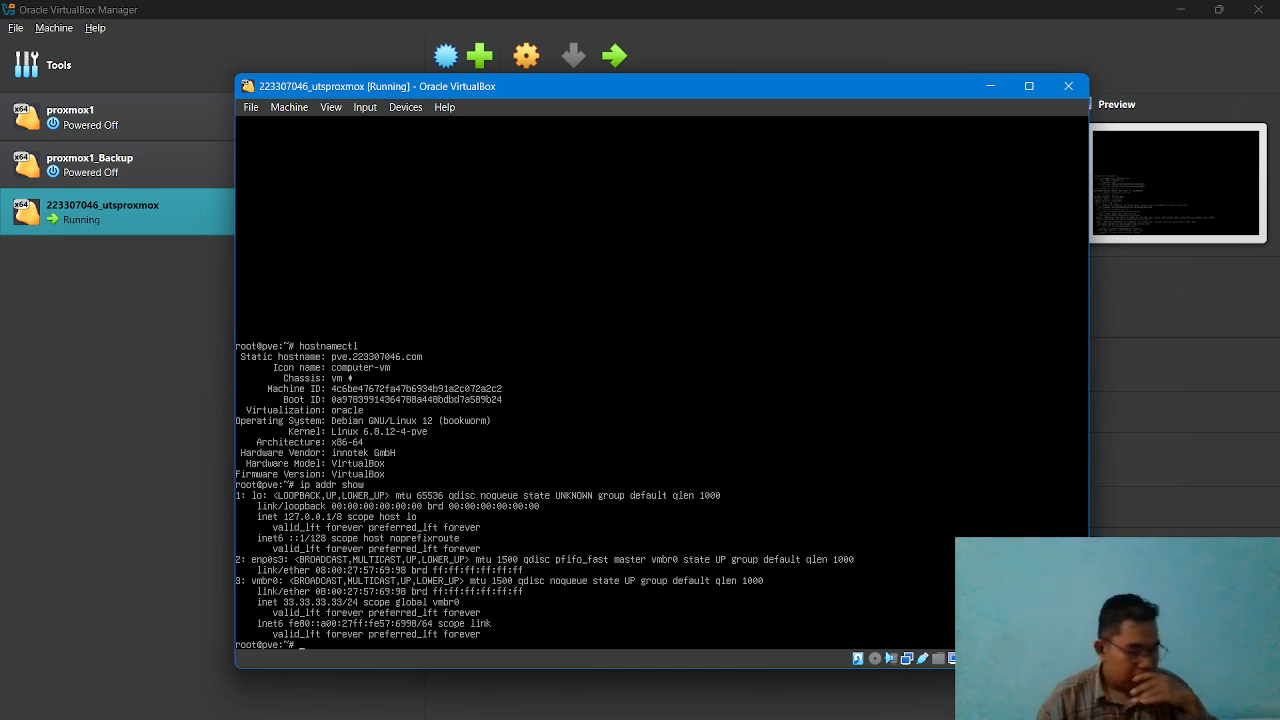
Open the network configuration file /etc/network/interfaces in nano.
text(nano /e)
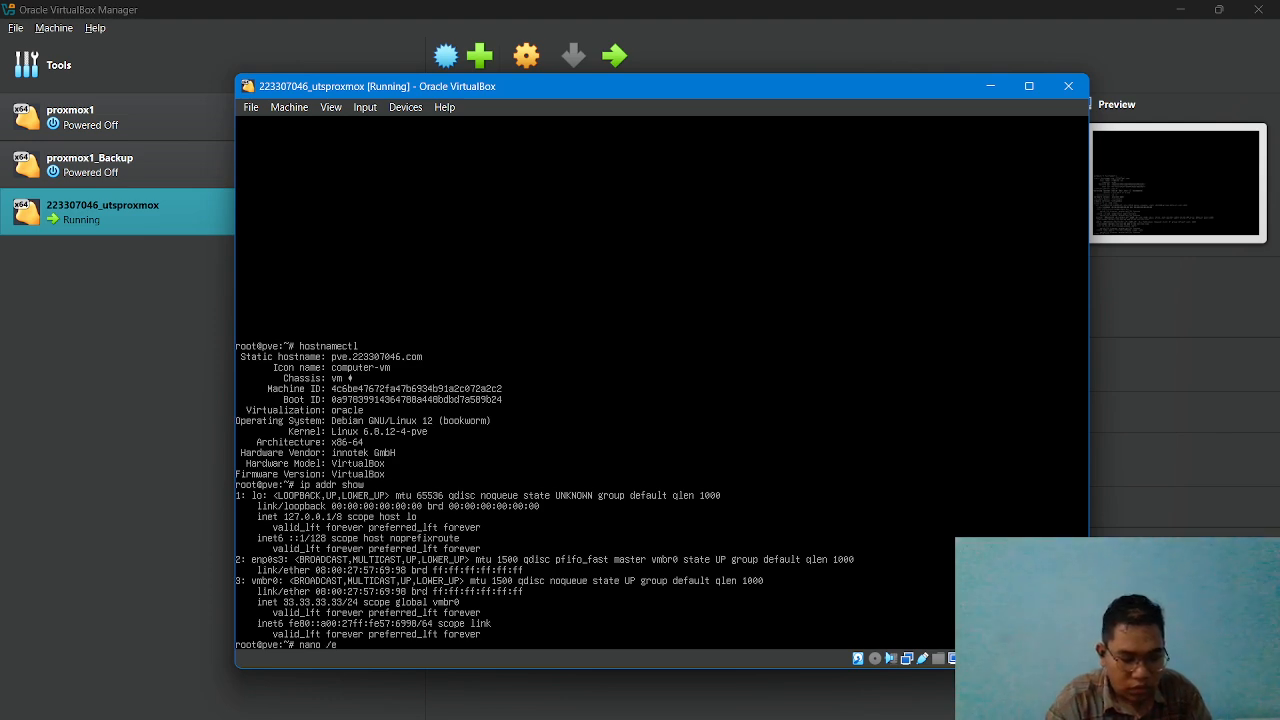
text(tc/ne)
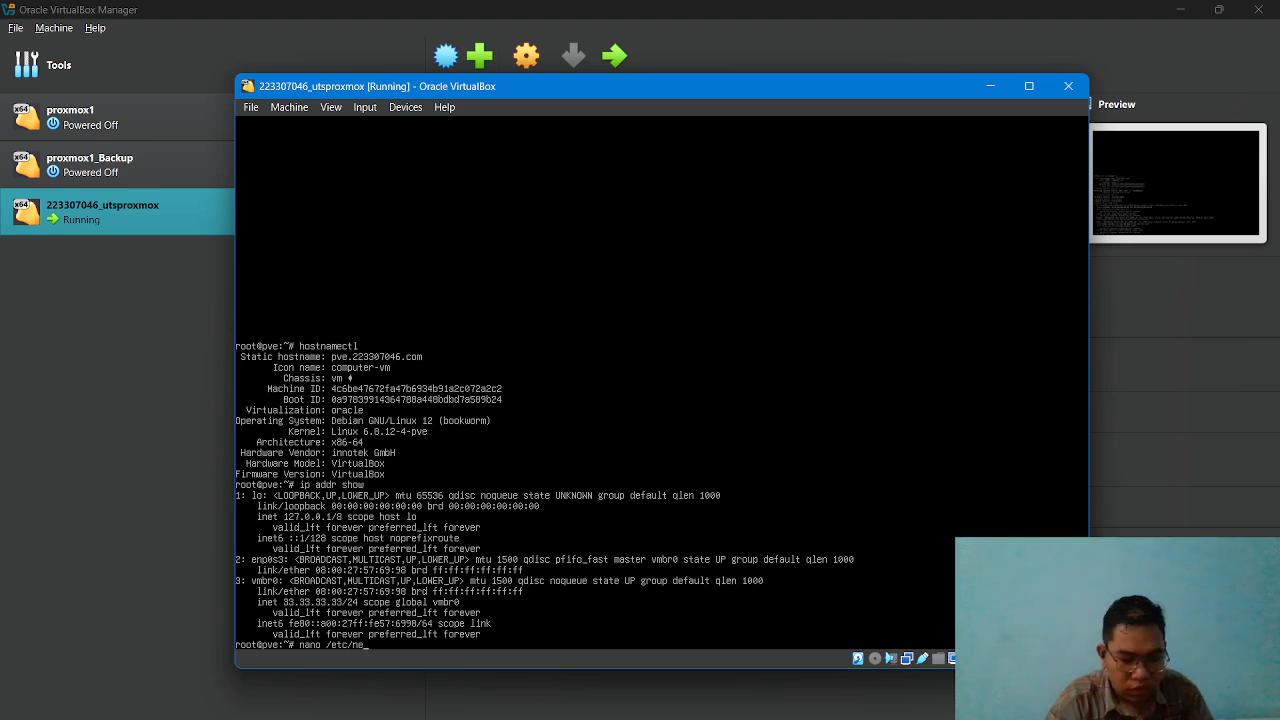
text(twor)
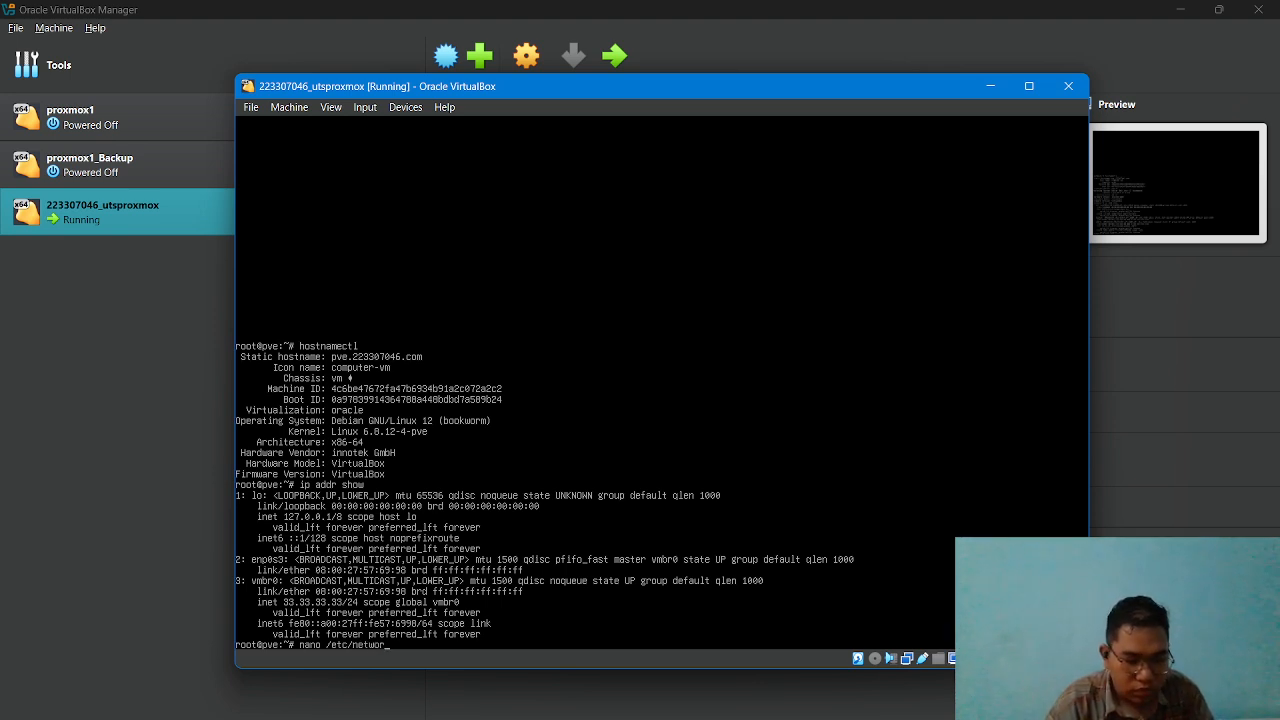
text(k)
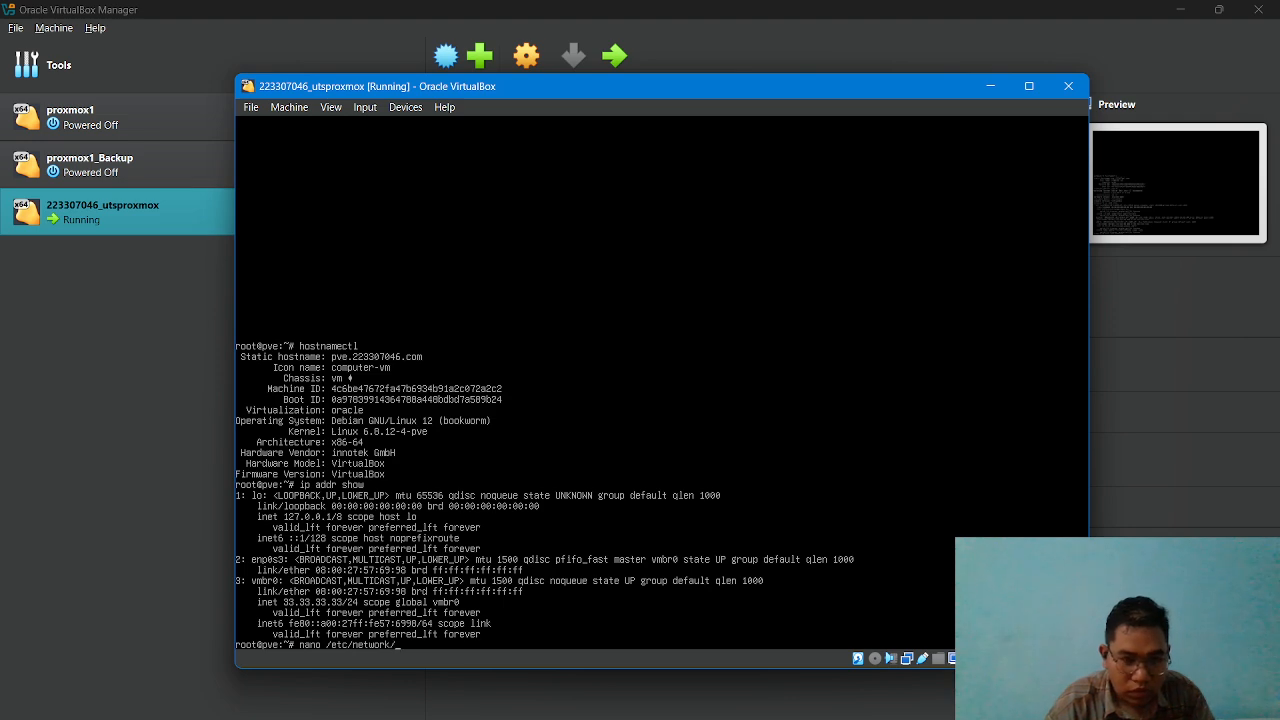
text(/int)
key(Tab)
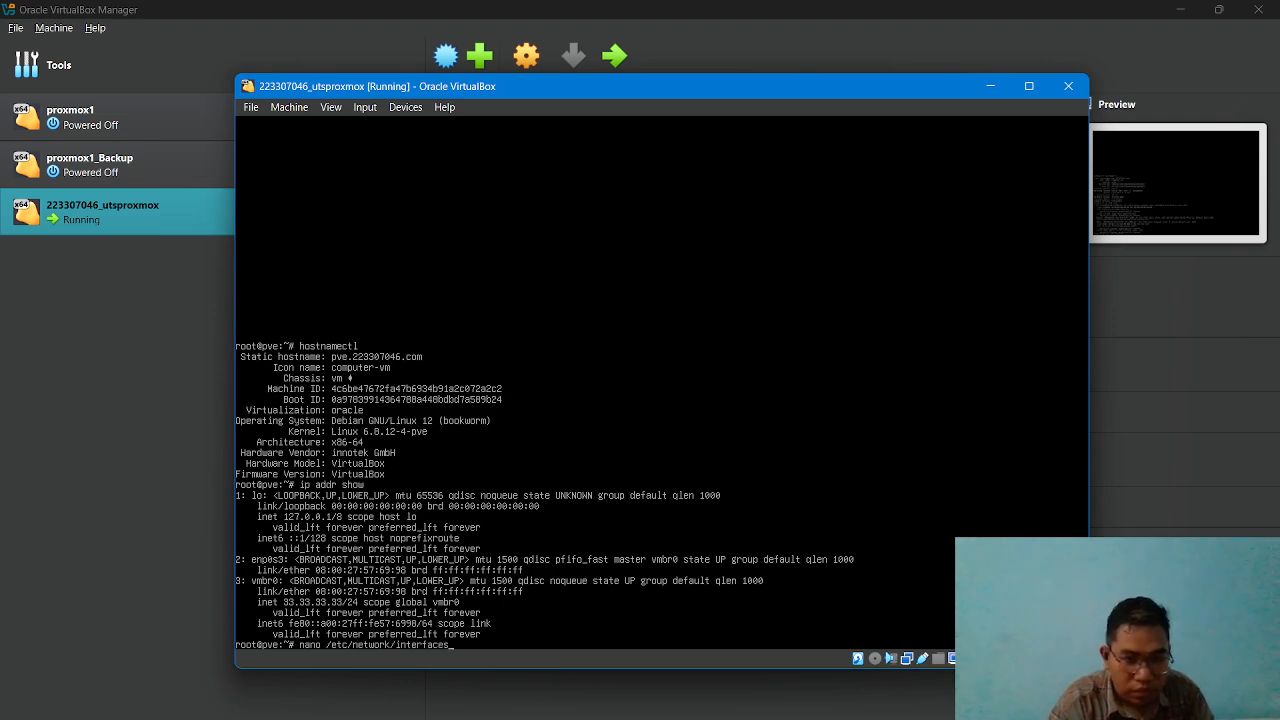
key(Return)
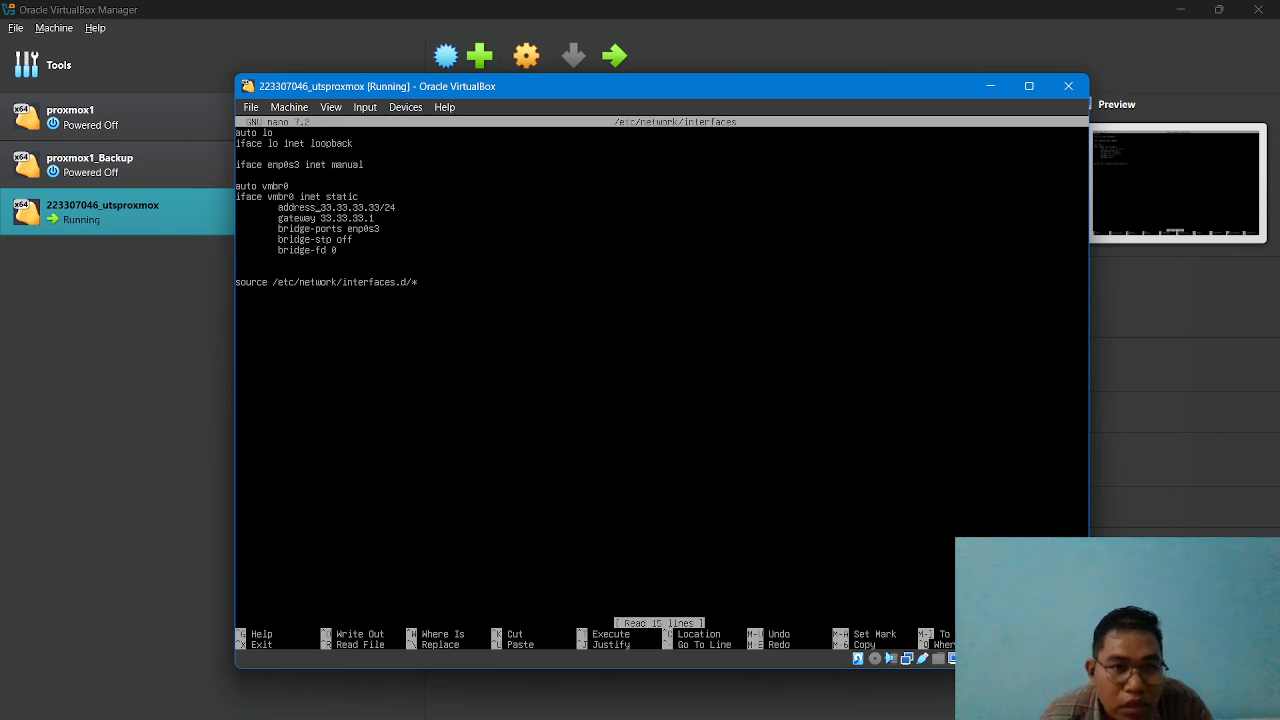
Set the static address of vmbr0 to 33.33.33.146/24 and save the interfaces file.
key(Right)
key(Right)
key(Right)
key(Right)
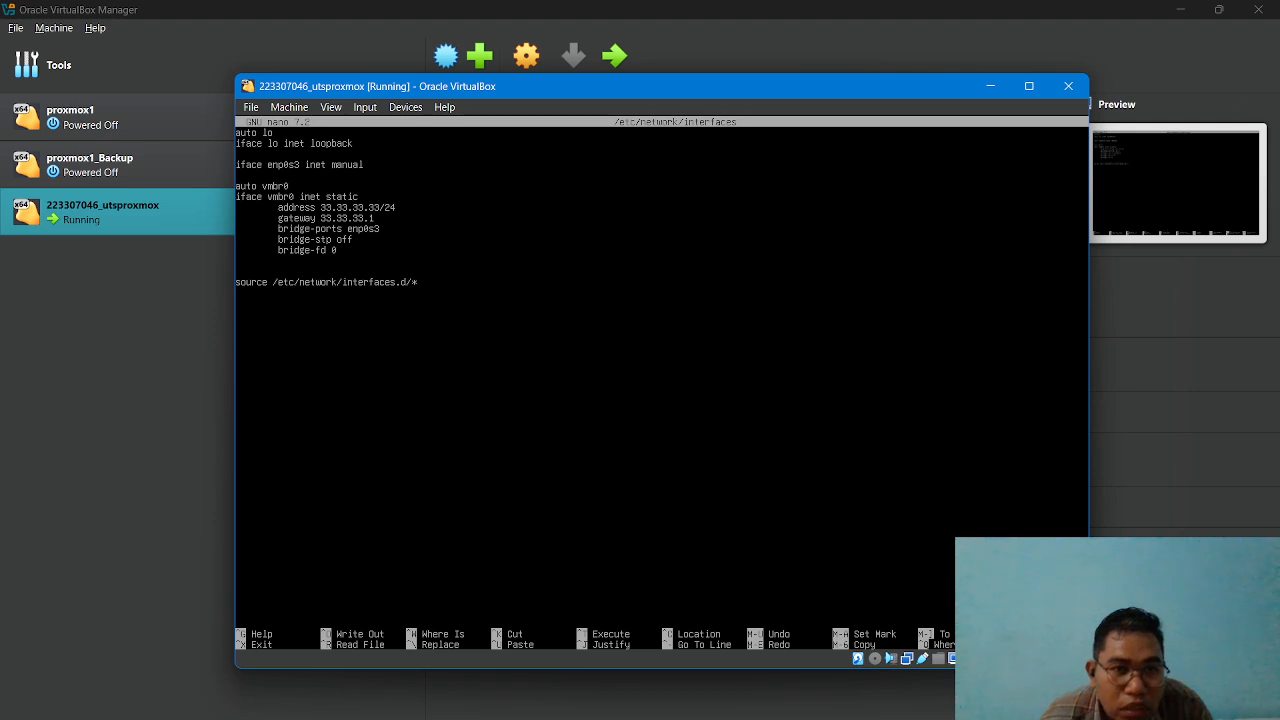
key(BackSpace)
key(BackSpace)
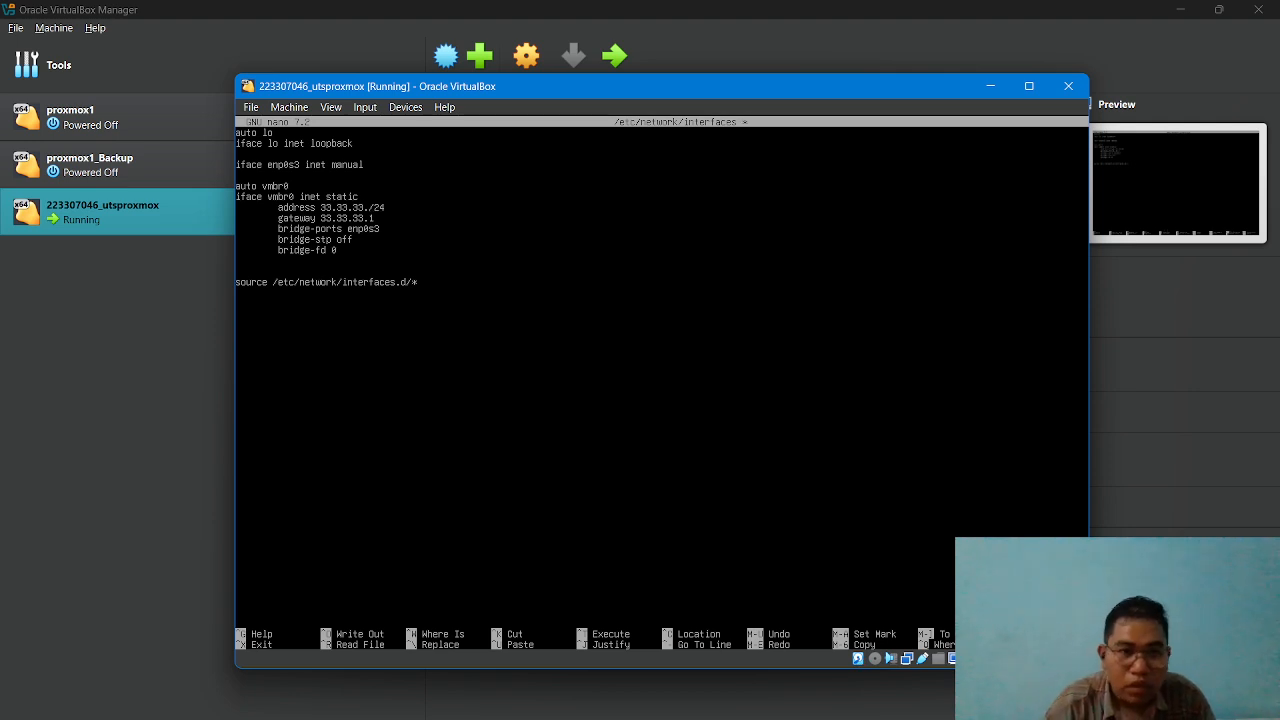
text(146)
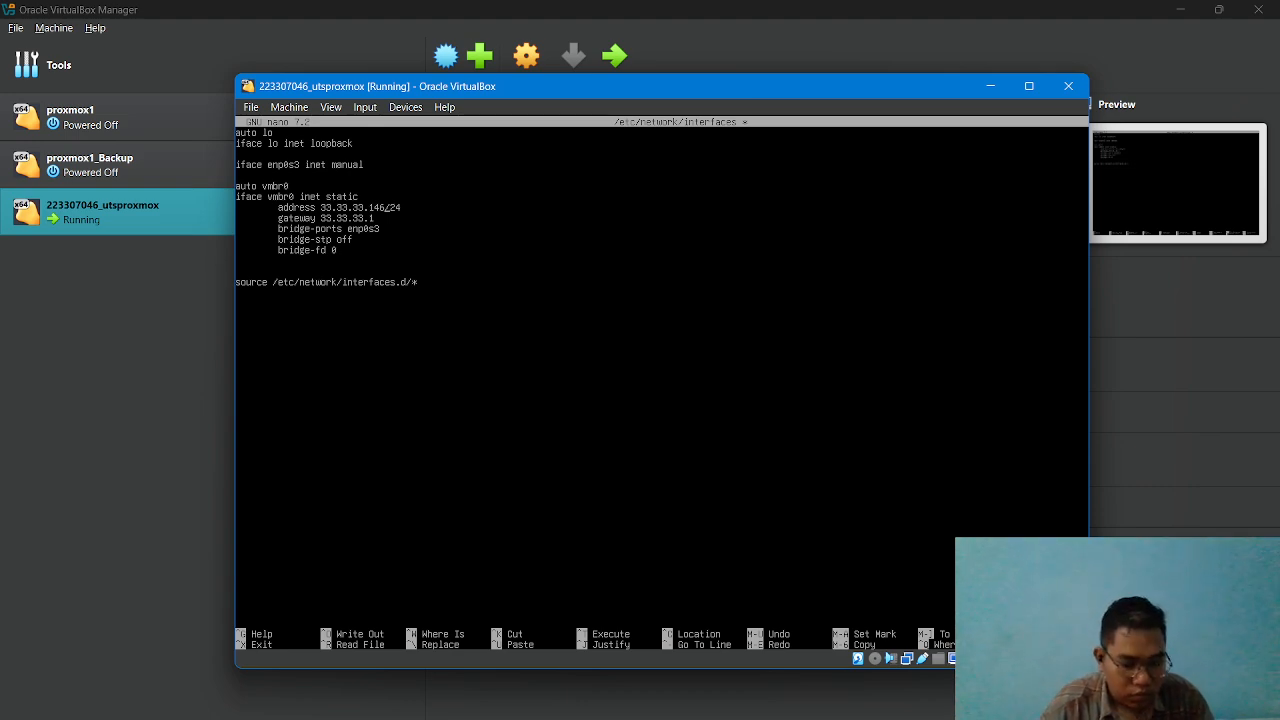
key(ctrl+x)
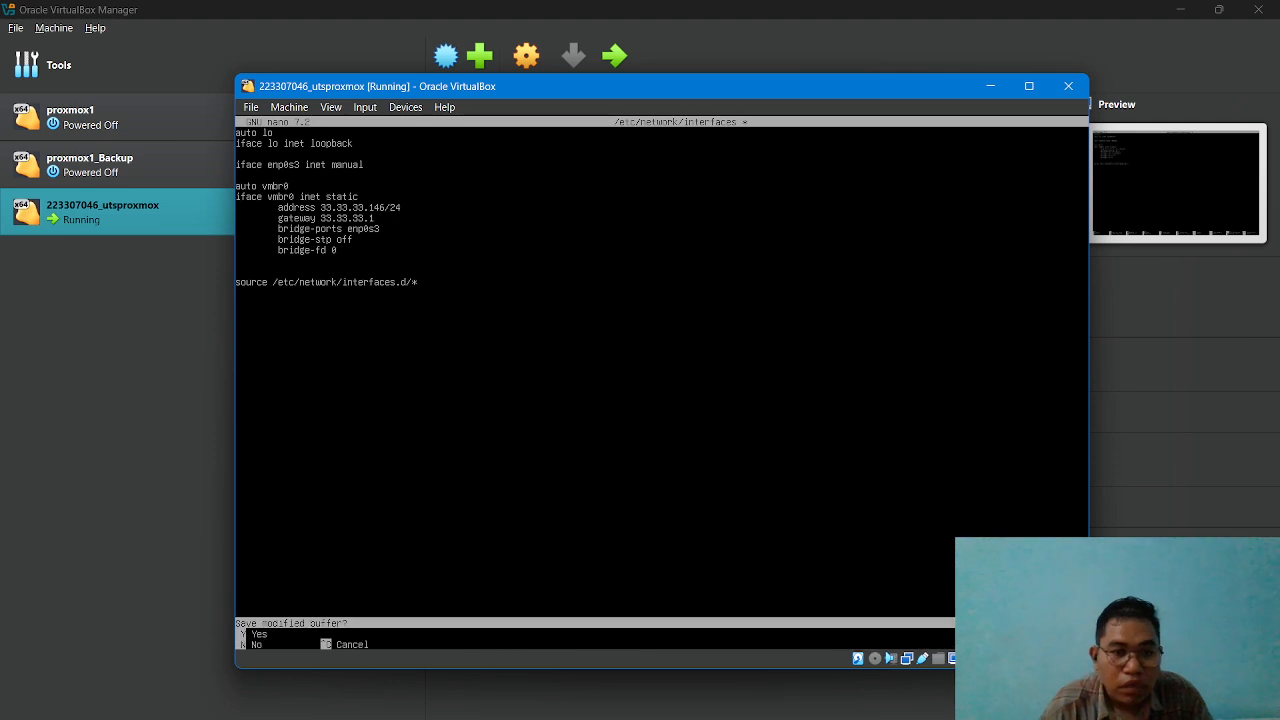
key(y)
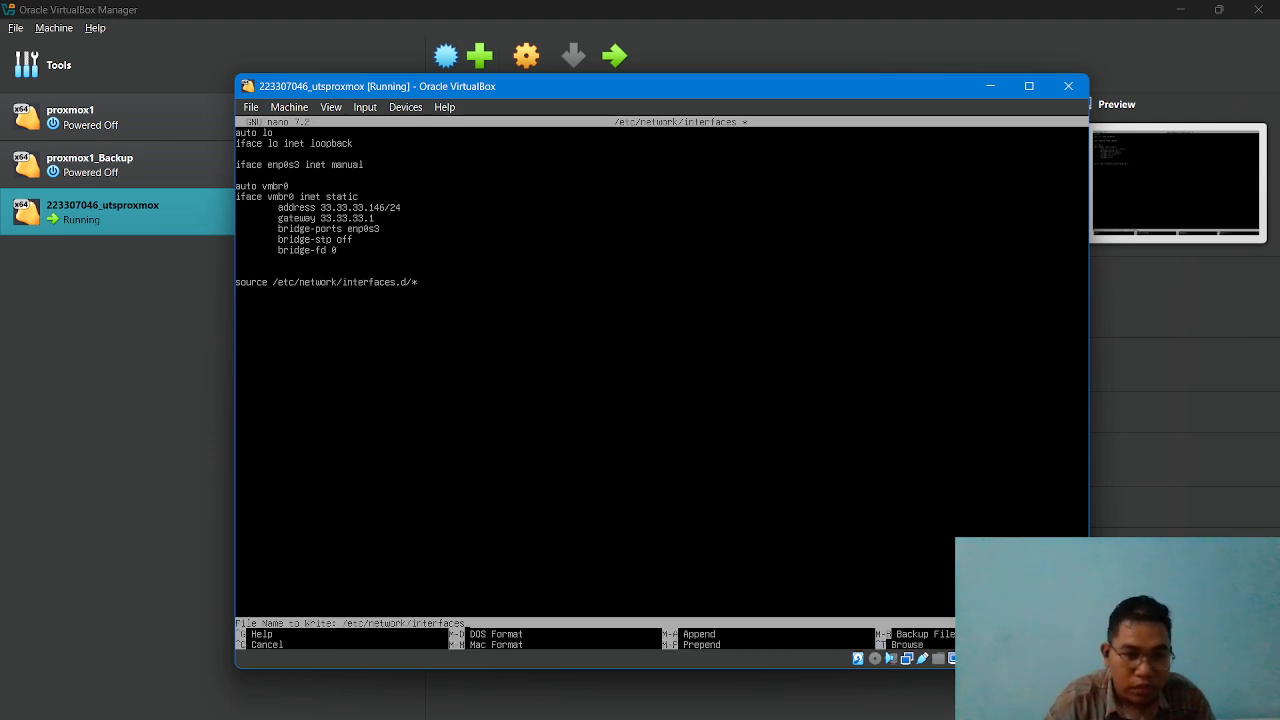
key(Return)
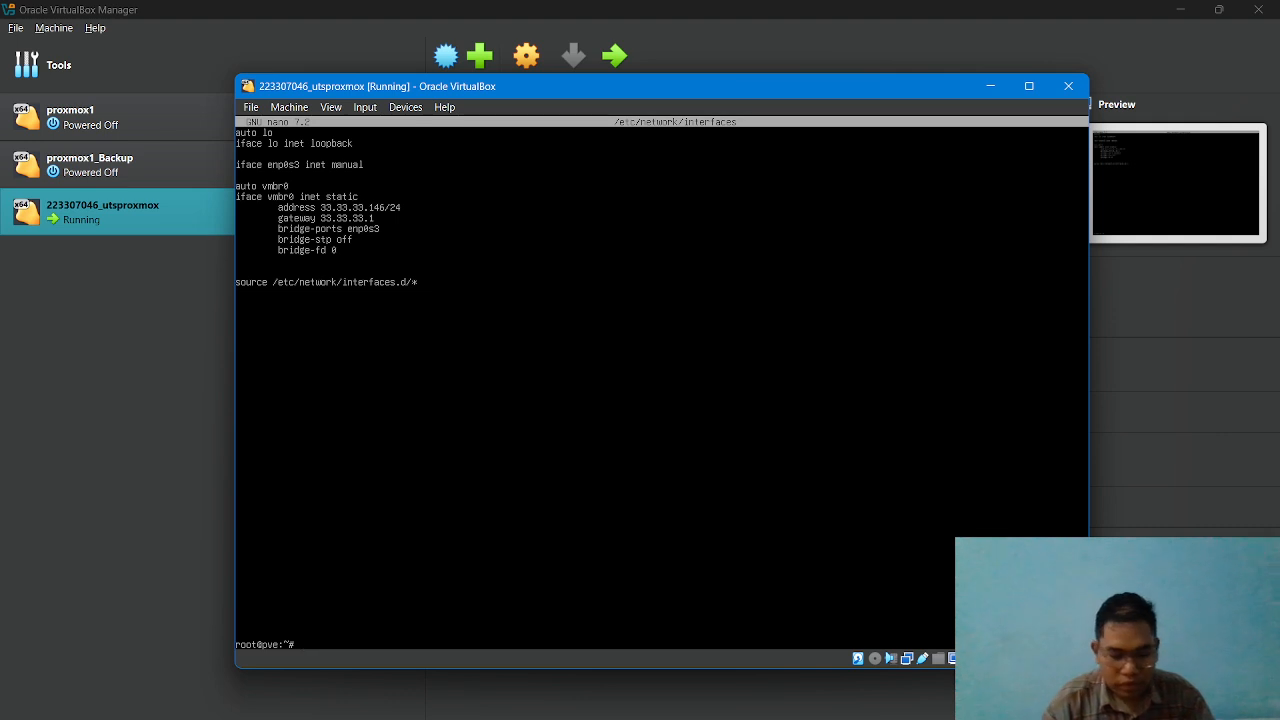
Restart the networking service with systemctl restart networking.
text(sys)
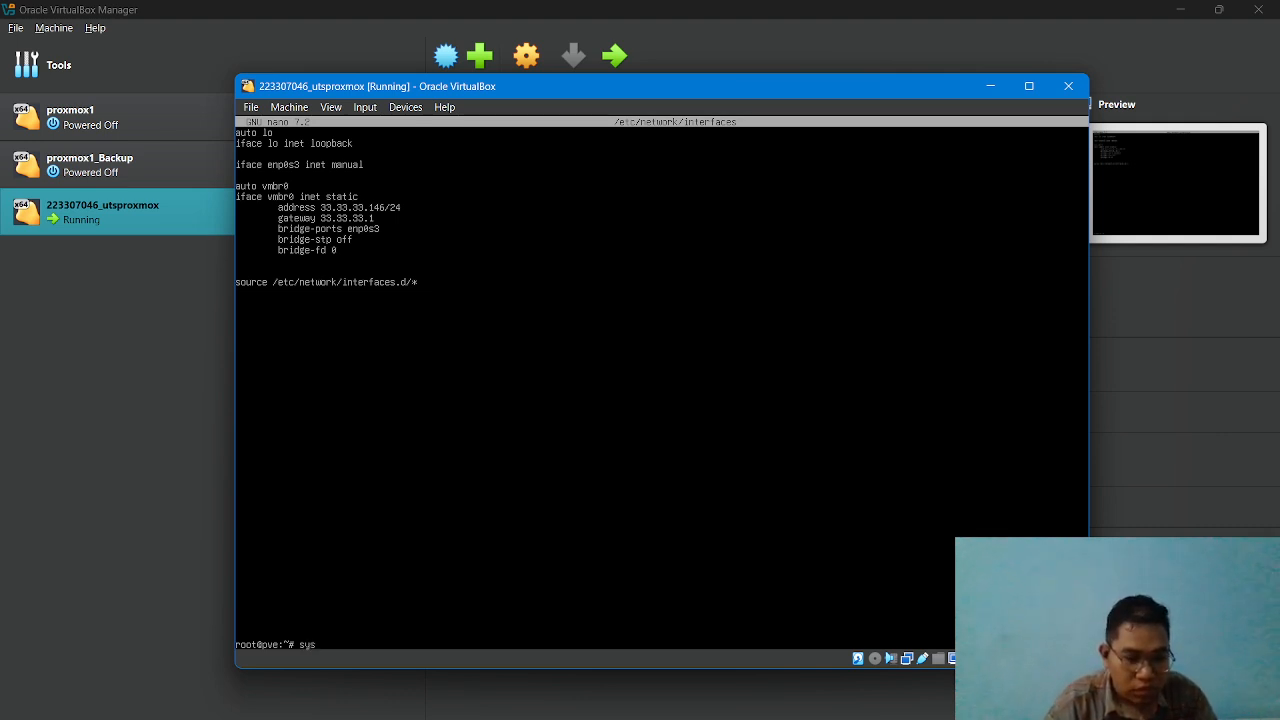
text(temc)
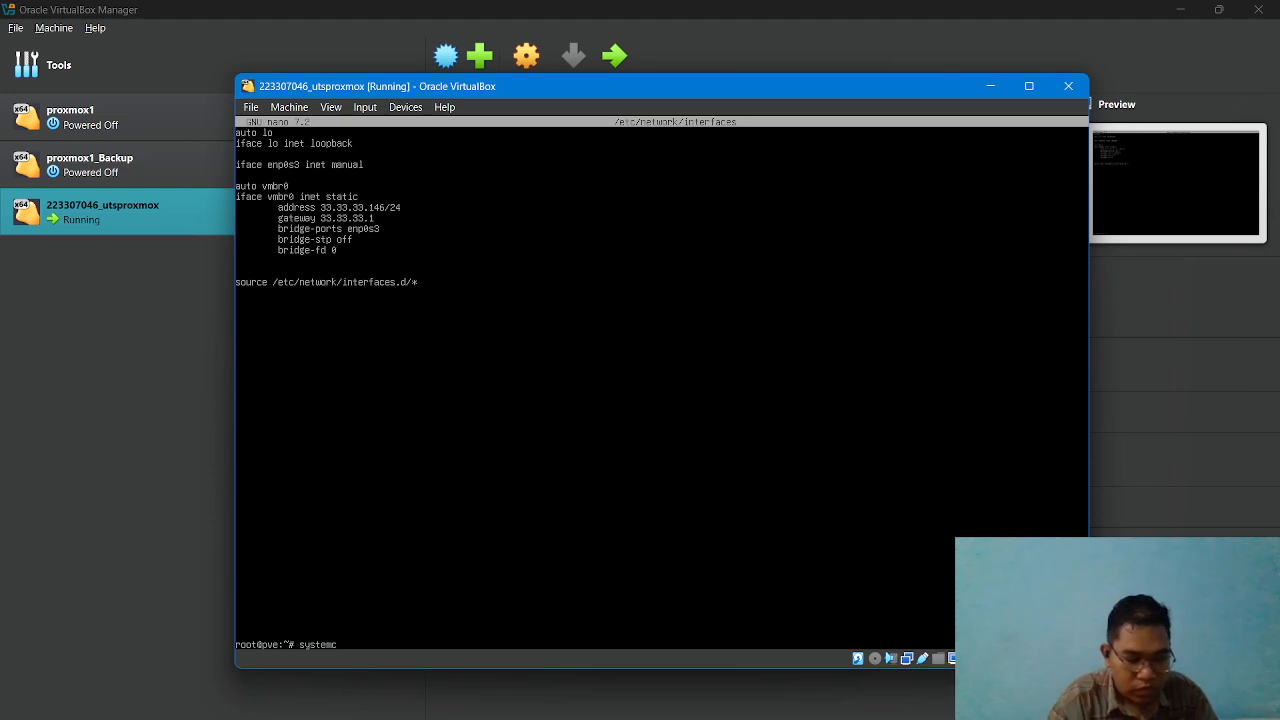
text(tl)
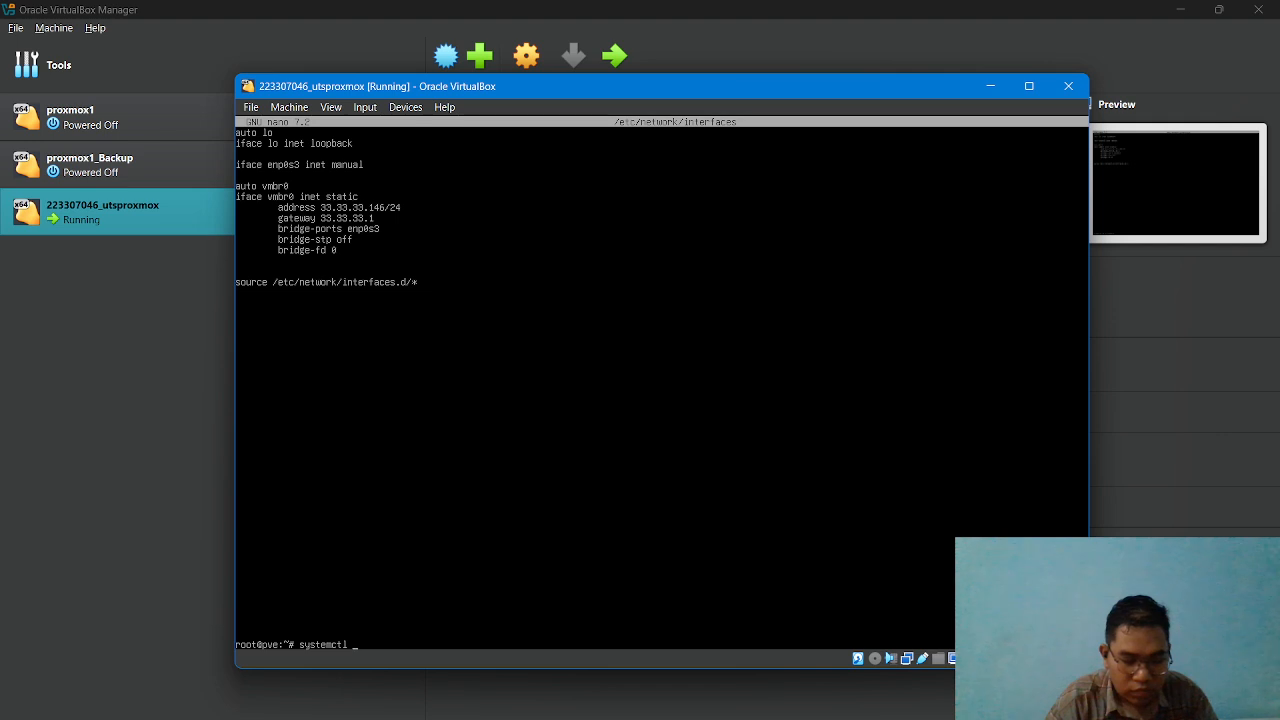
text( restart )
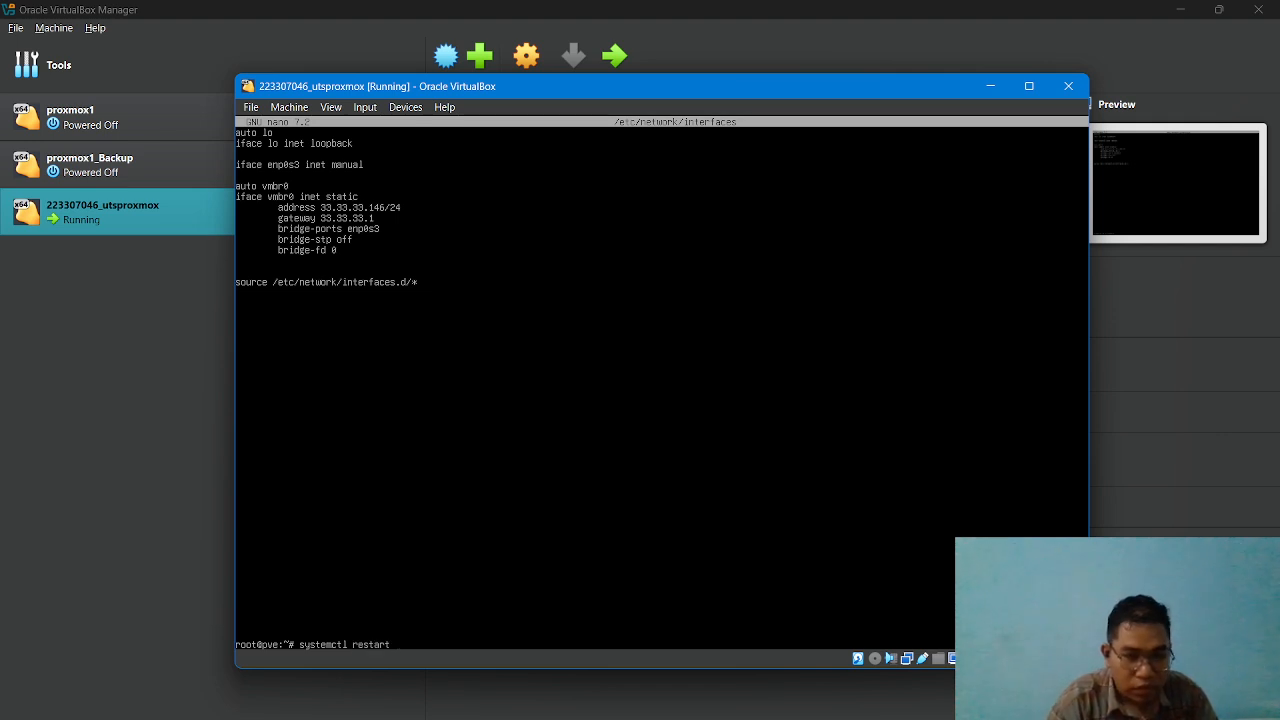
text(networking)
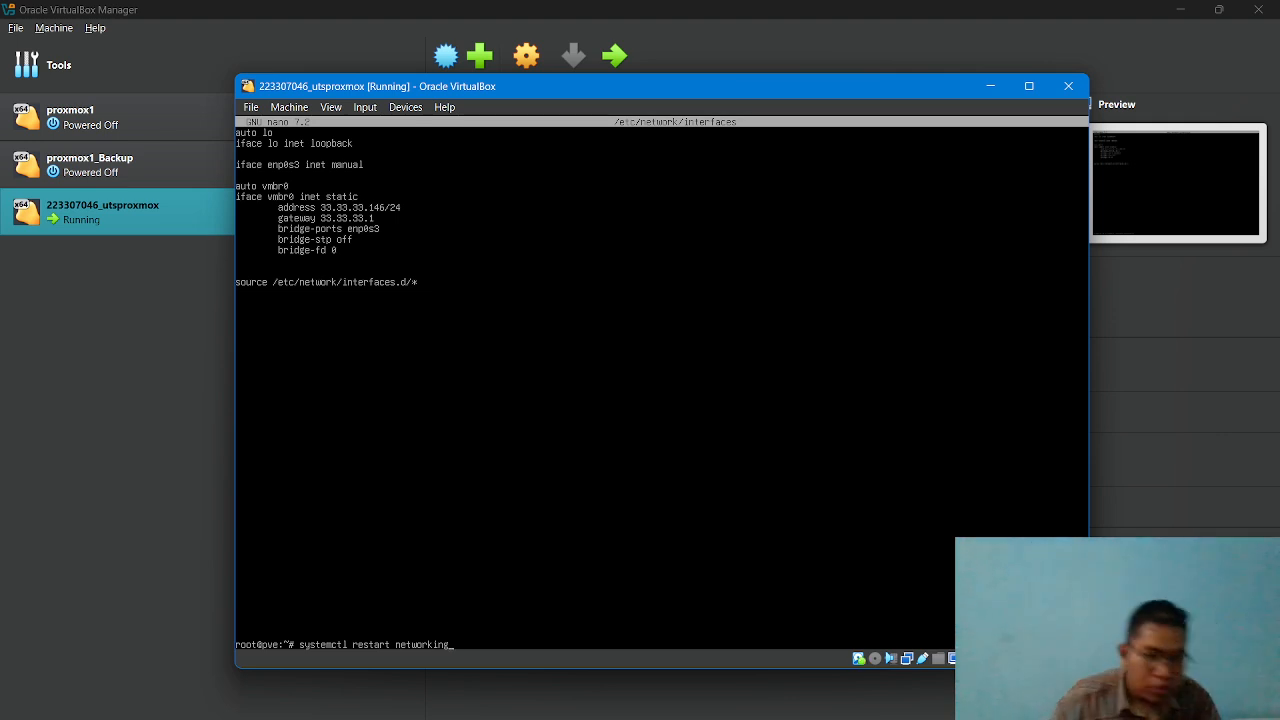
key(Return)
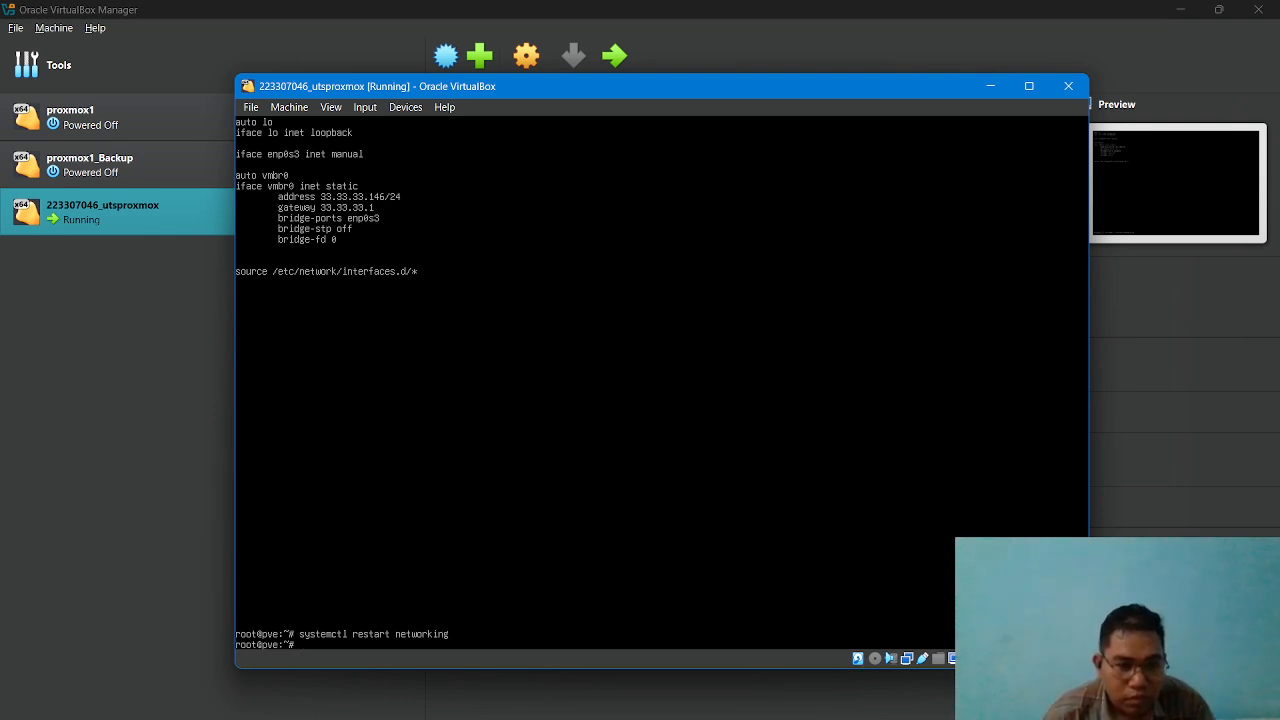
Run ip addr show again to check the IP address of vmbr0 after the network restart.
key(Up)
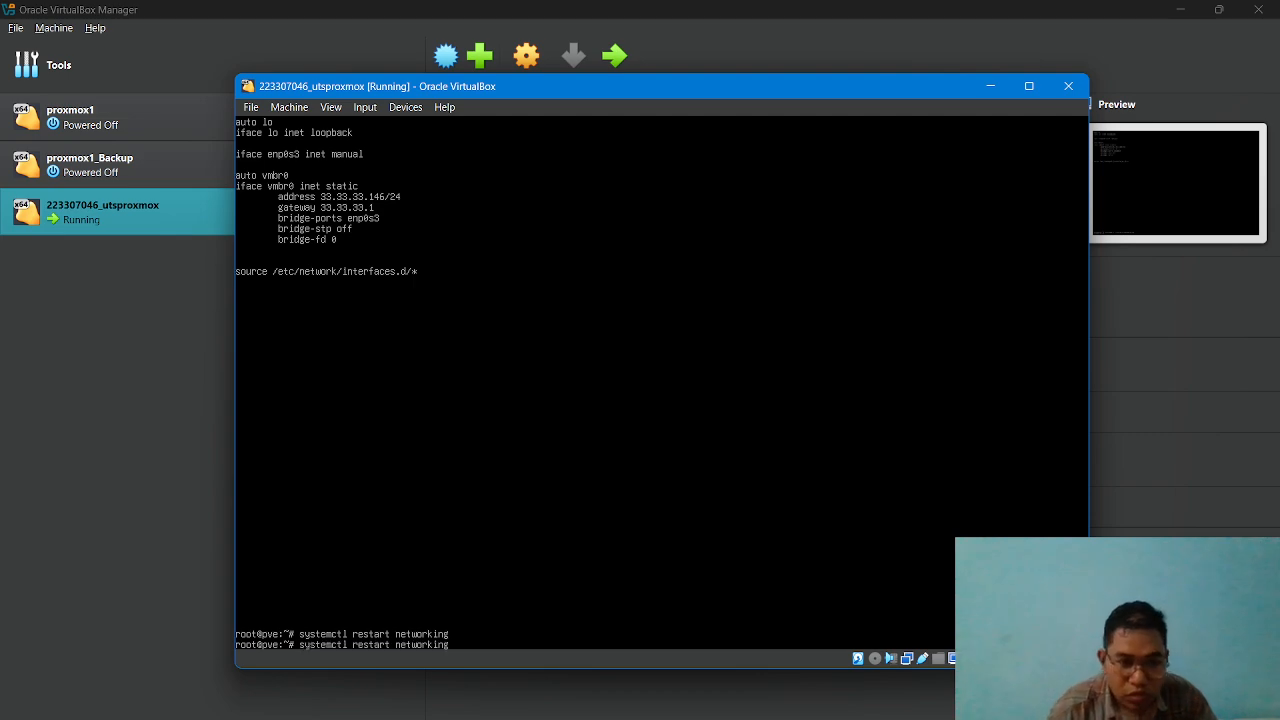
key(Up)
key(Up)
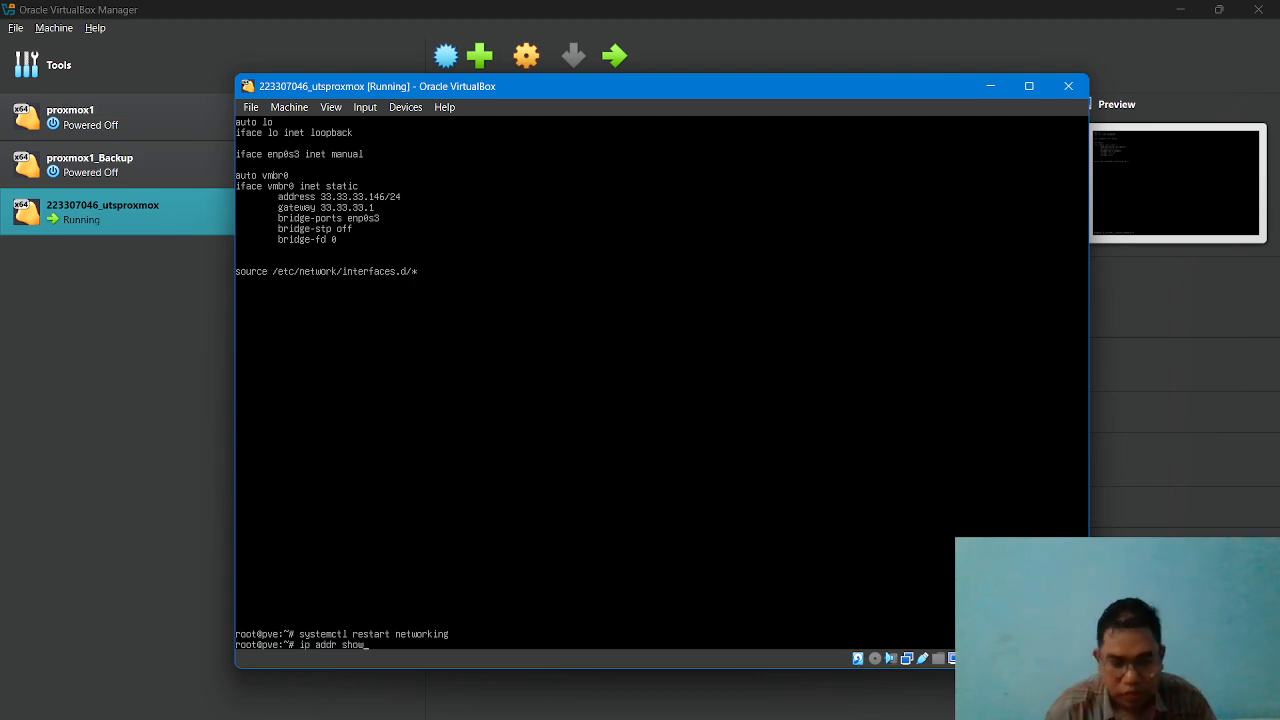
key(Return)
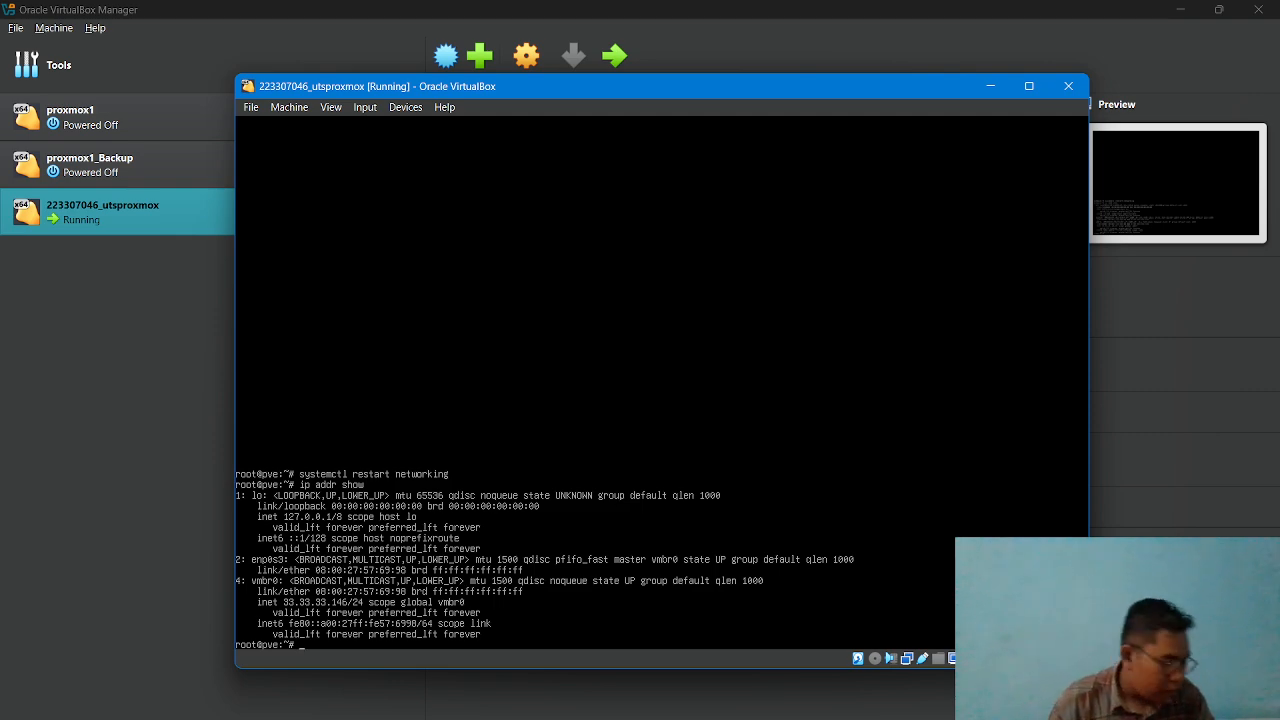
Run /usr/bin/pvebanner in the Proxmox console to regenerate the login banner.
text(/)
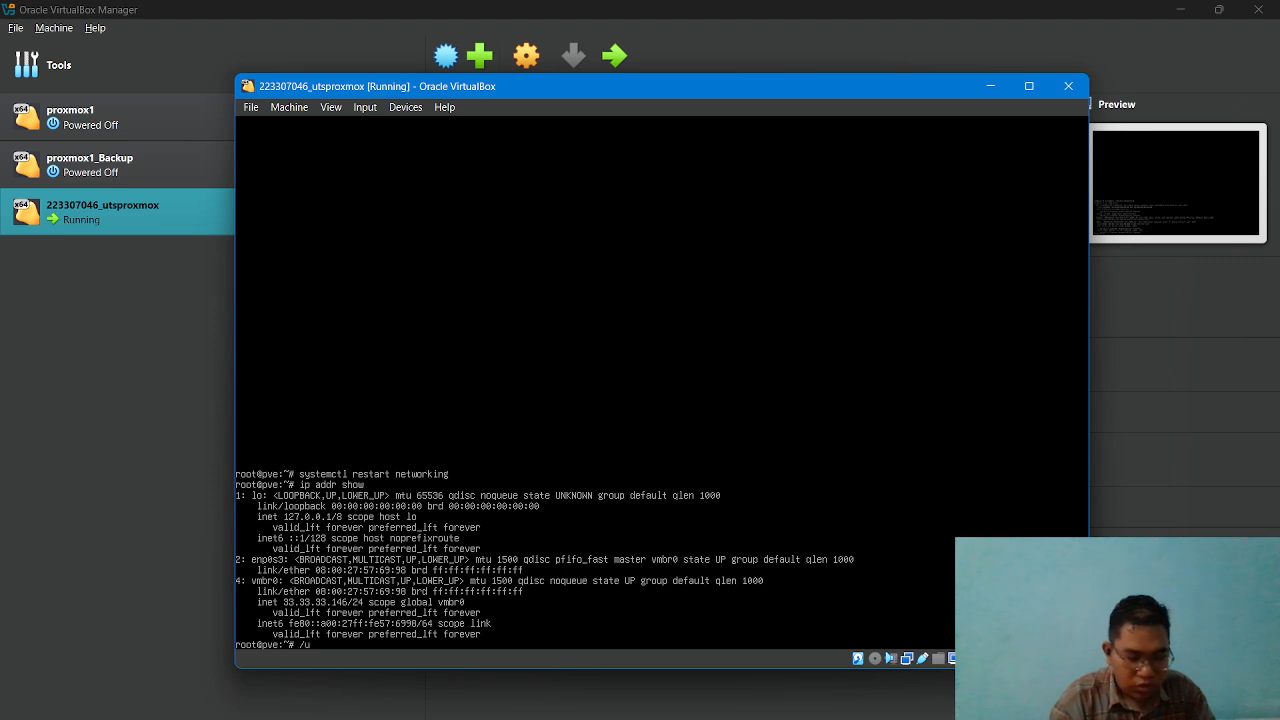
text(usr/)
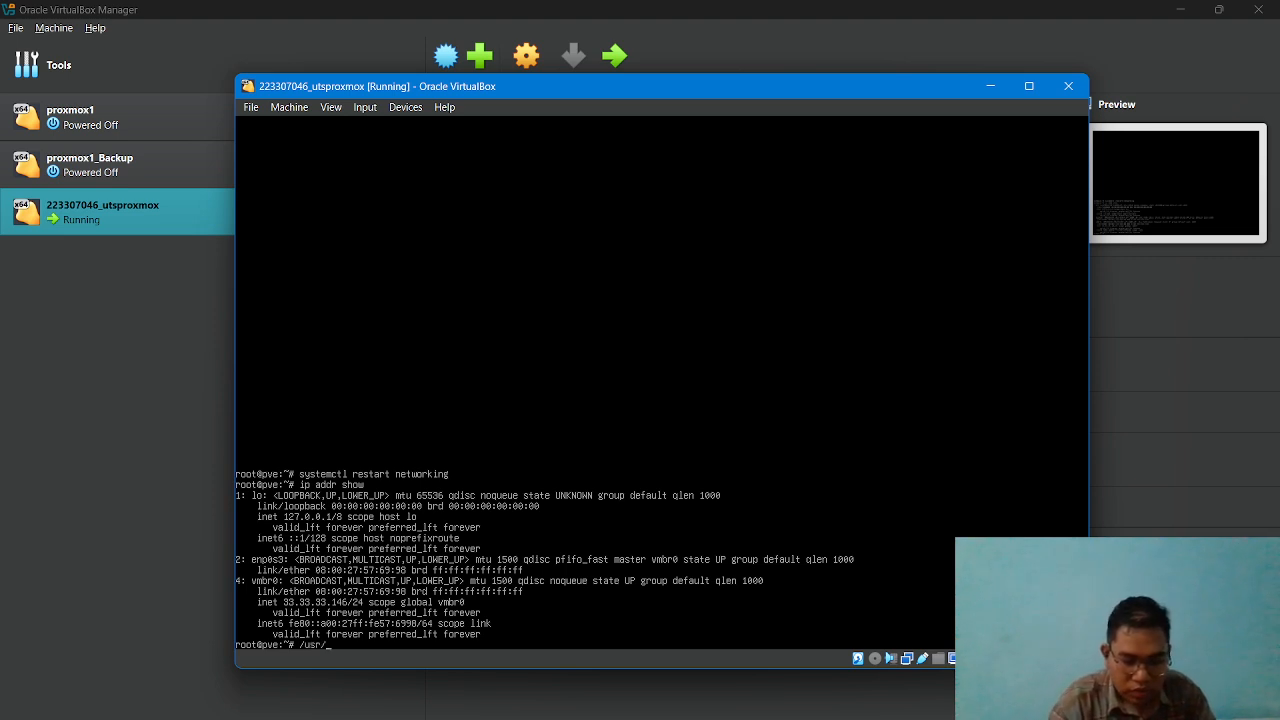
text(bin/)
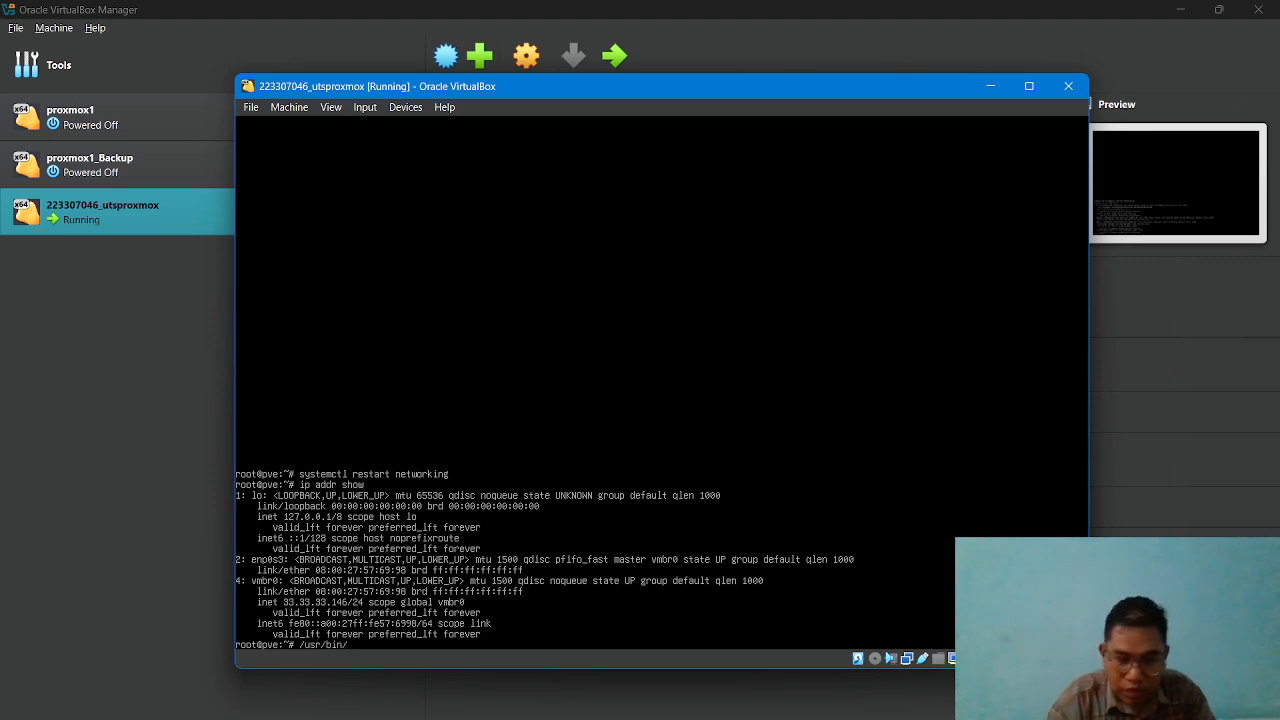
text(p)
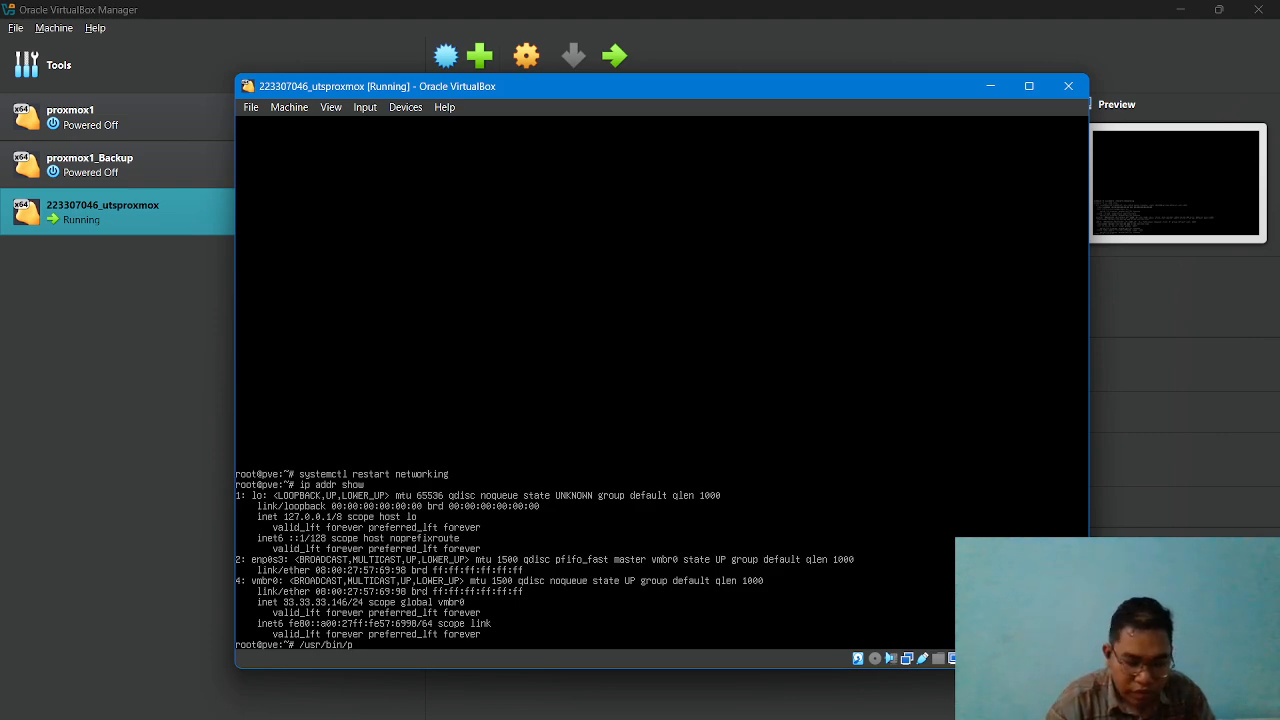
text(ve)
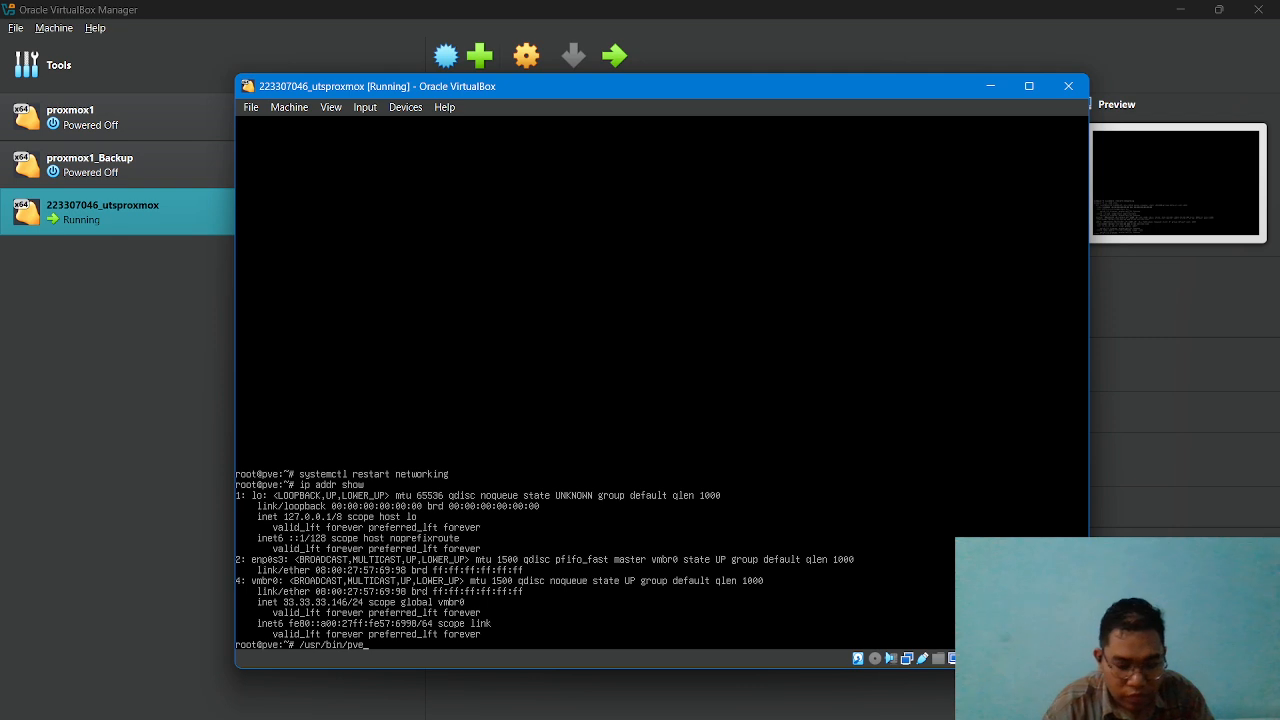
text(banner)
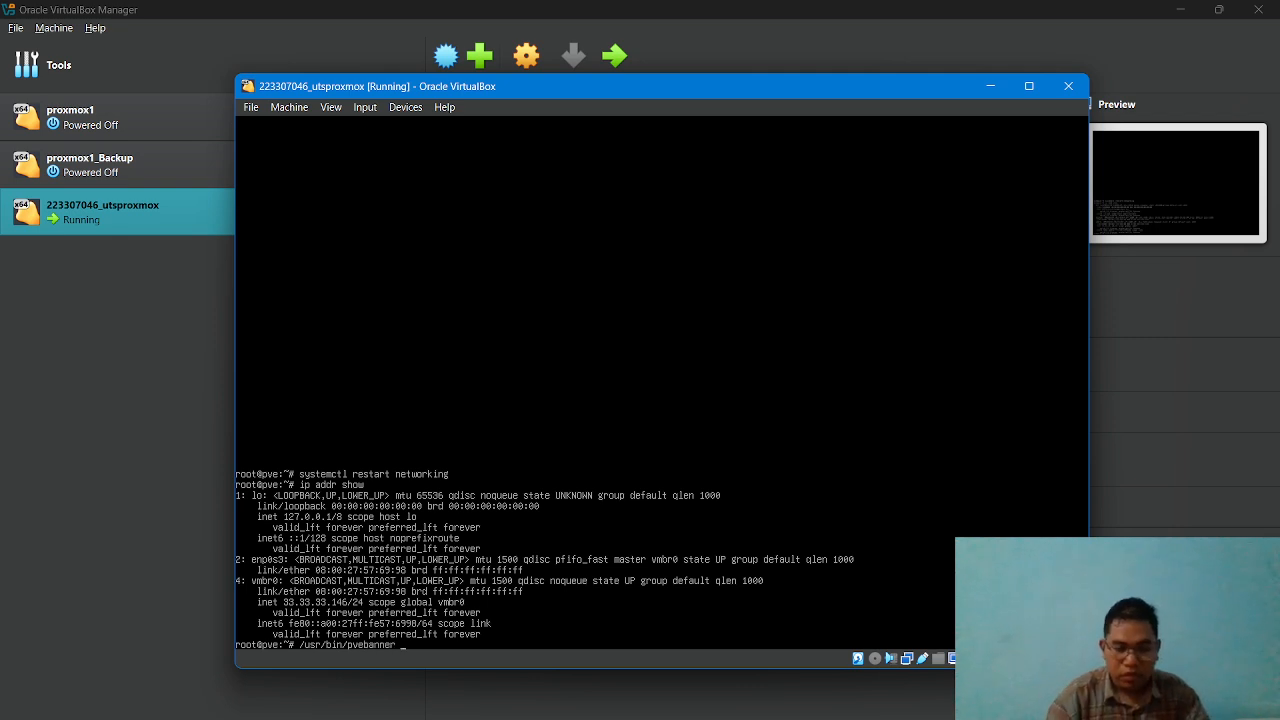
key(Return)
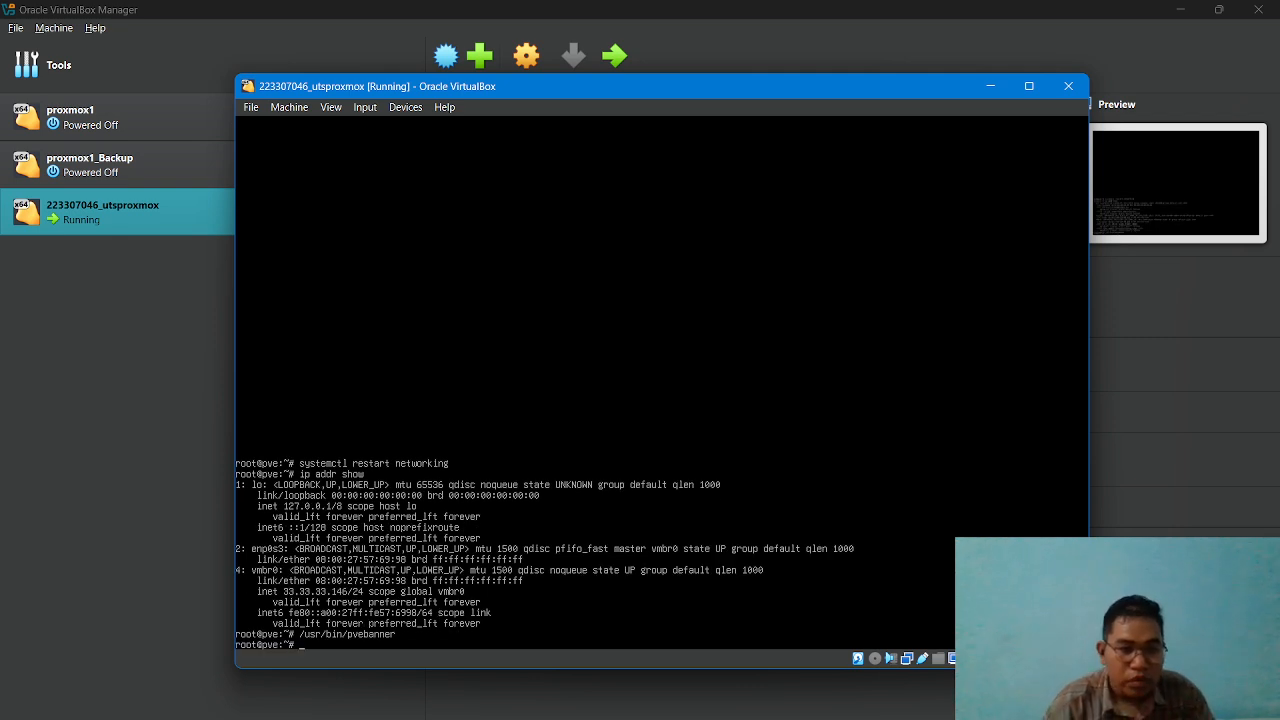
Display the contents of /etc/issue with cat to check the web interface address in the banner.
text(cat)
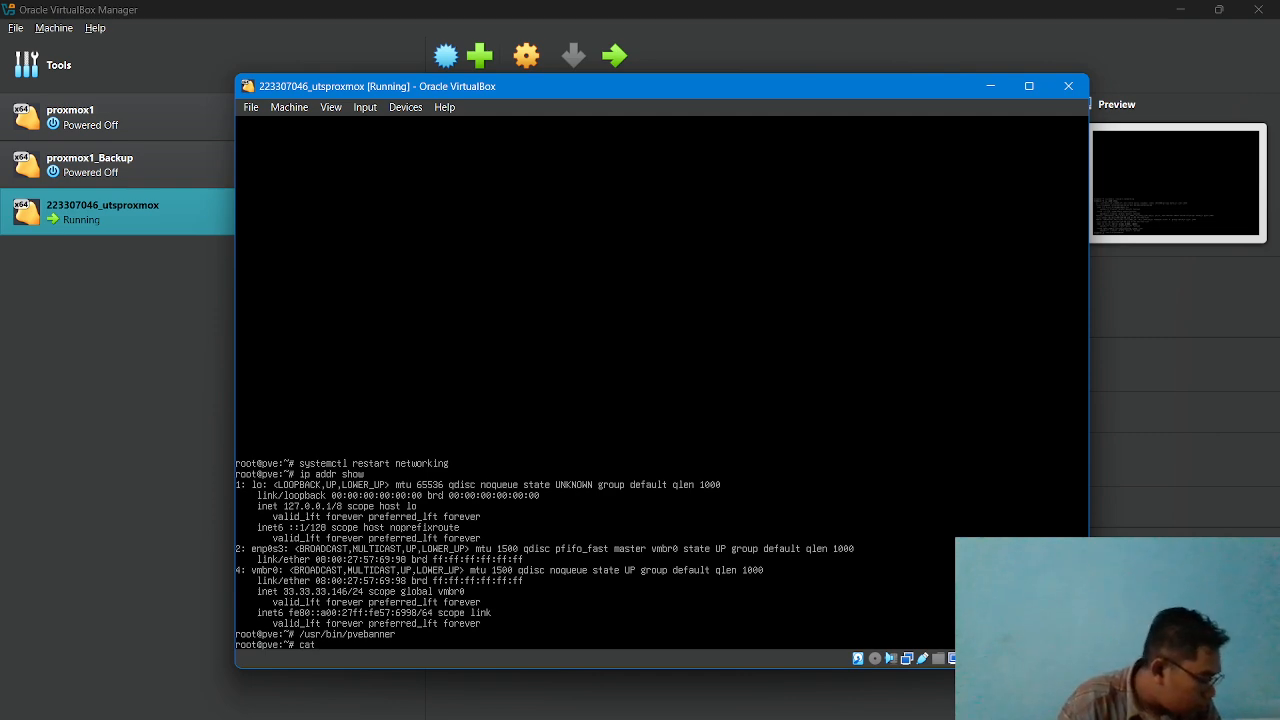
text( /)
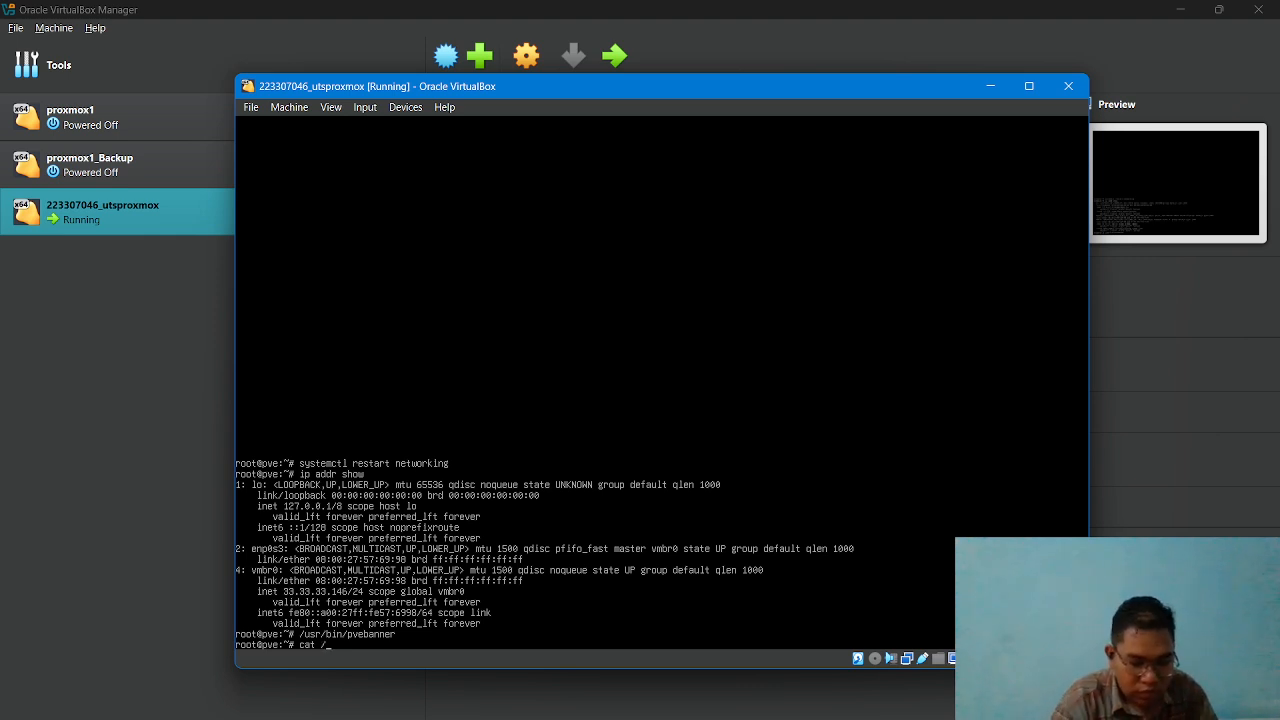
text(etc/)
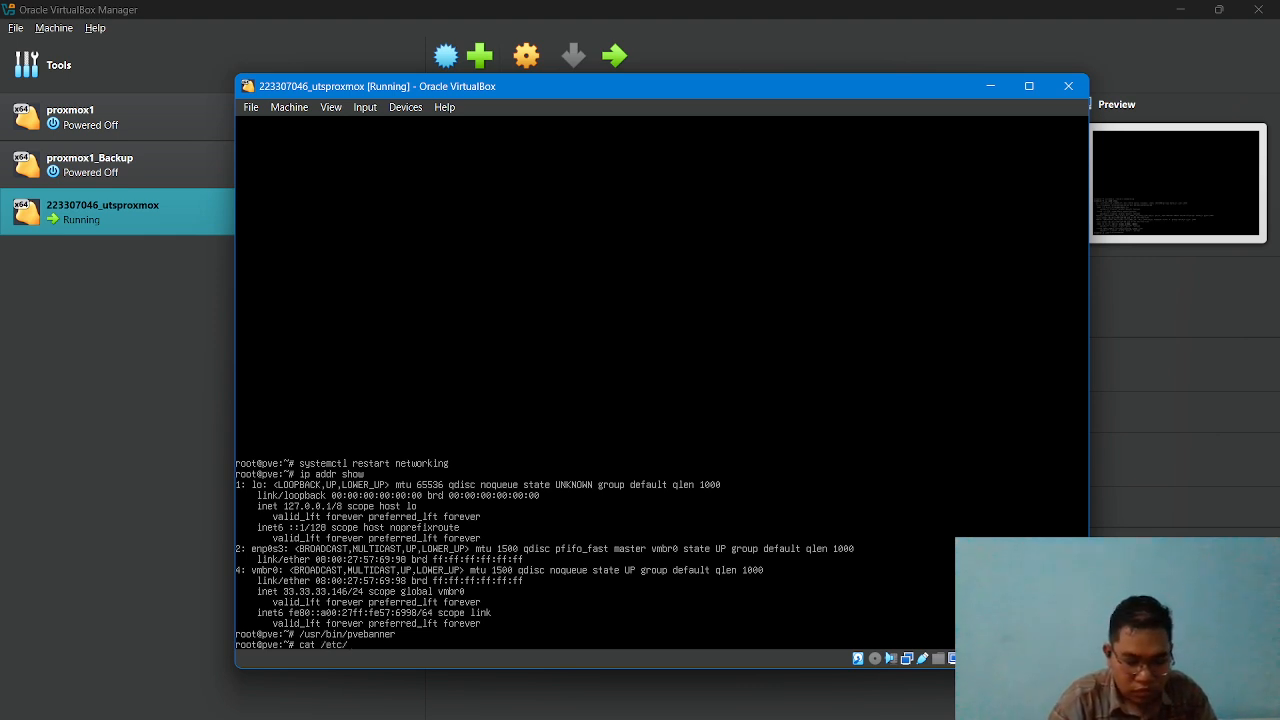
text(issu)
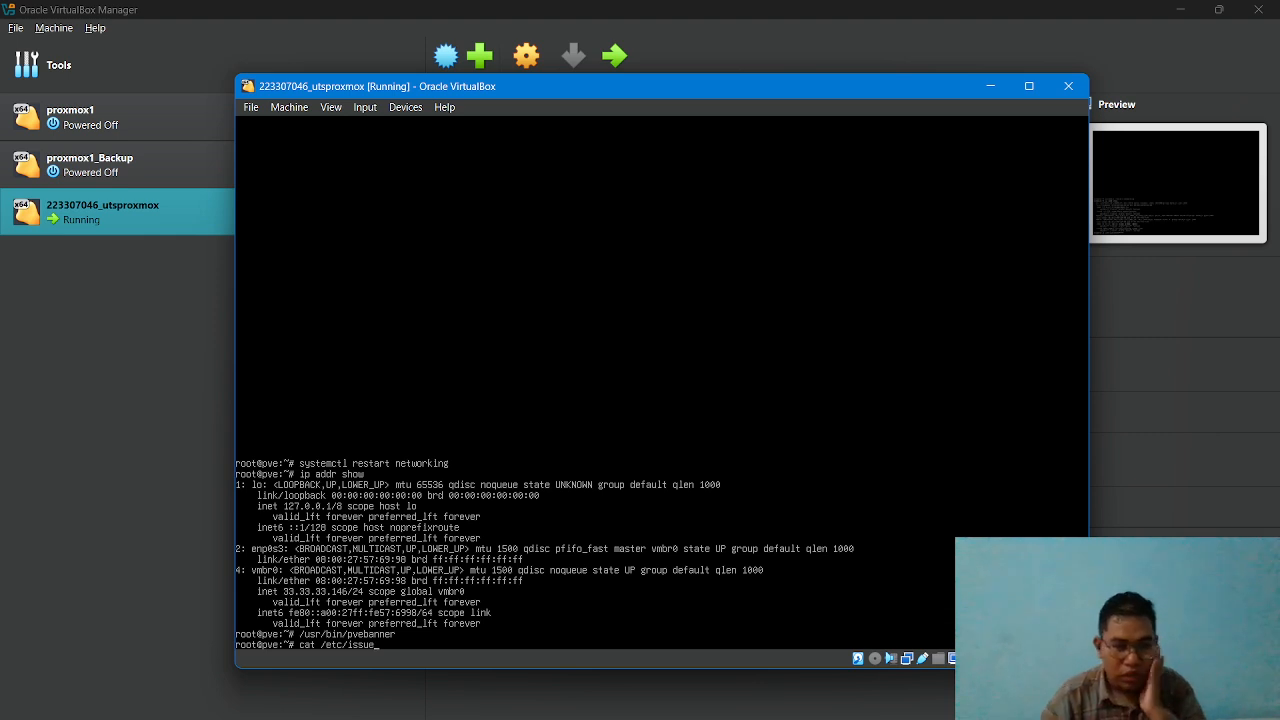
text(e)
key(Return)
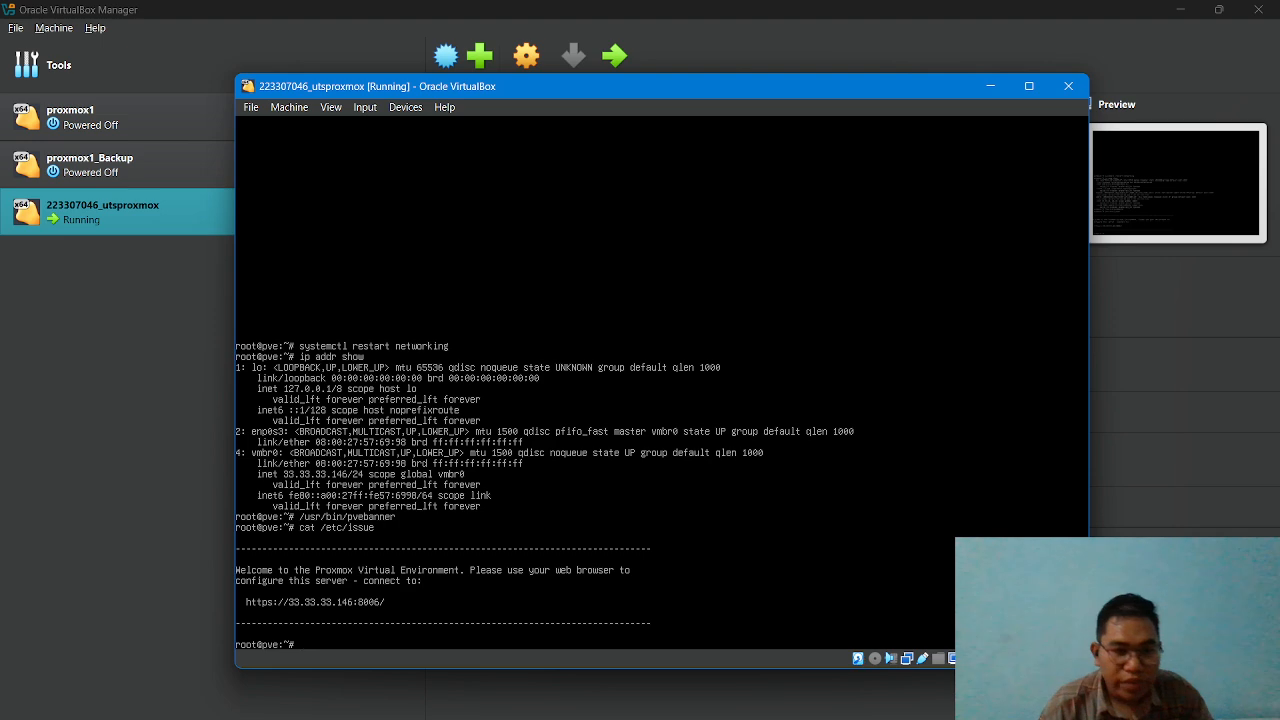
Log out of the console session and log back in as root with the account password.
text(logout)
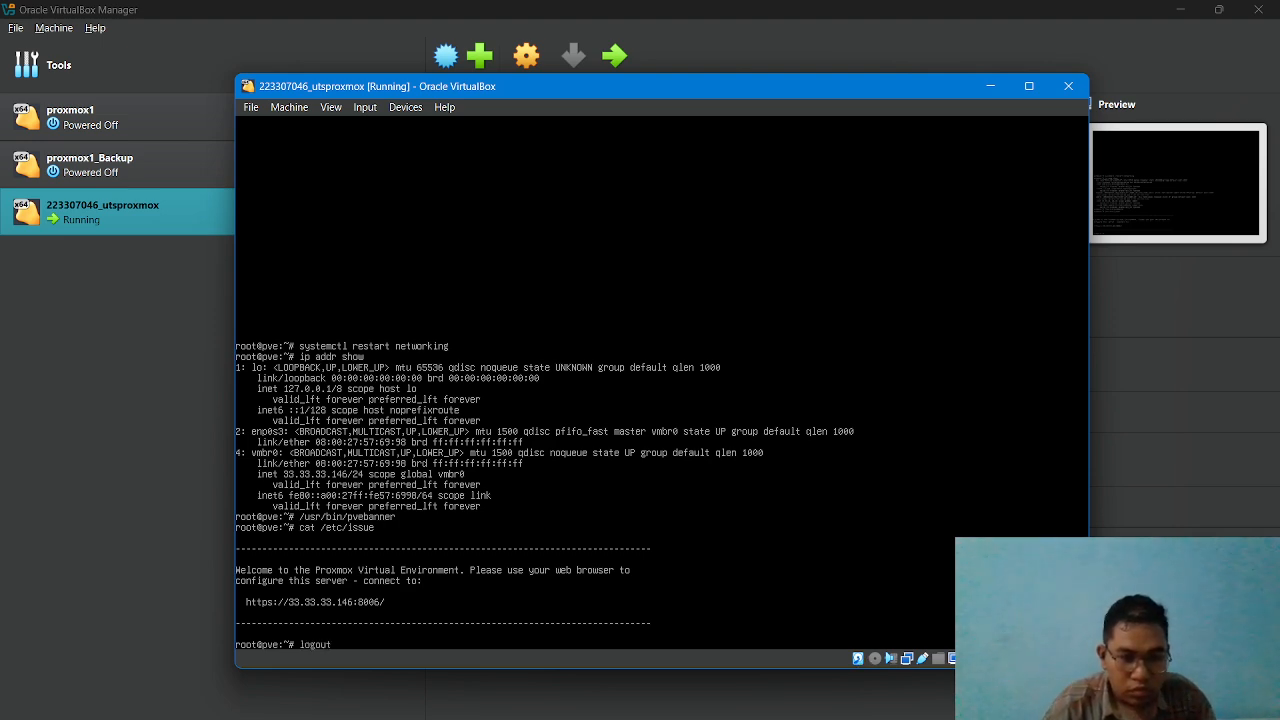
key(Return)
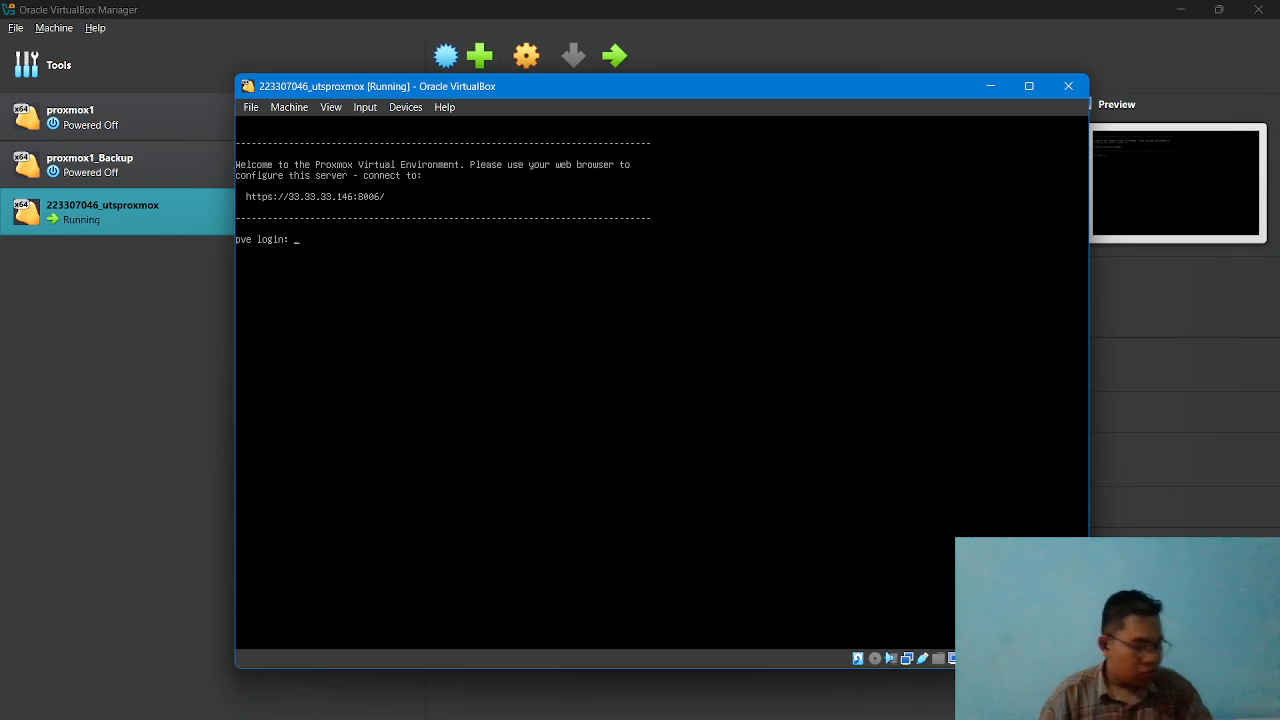
text(roo)
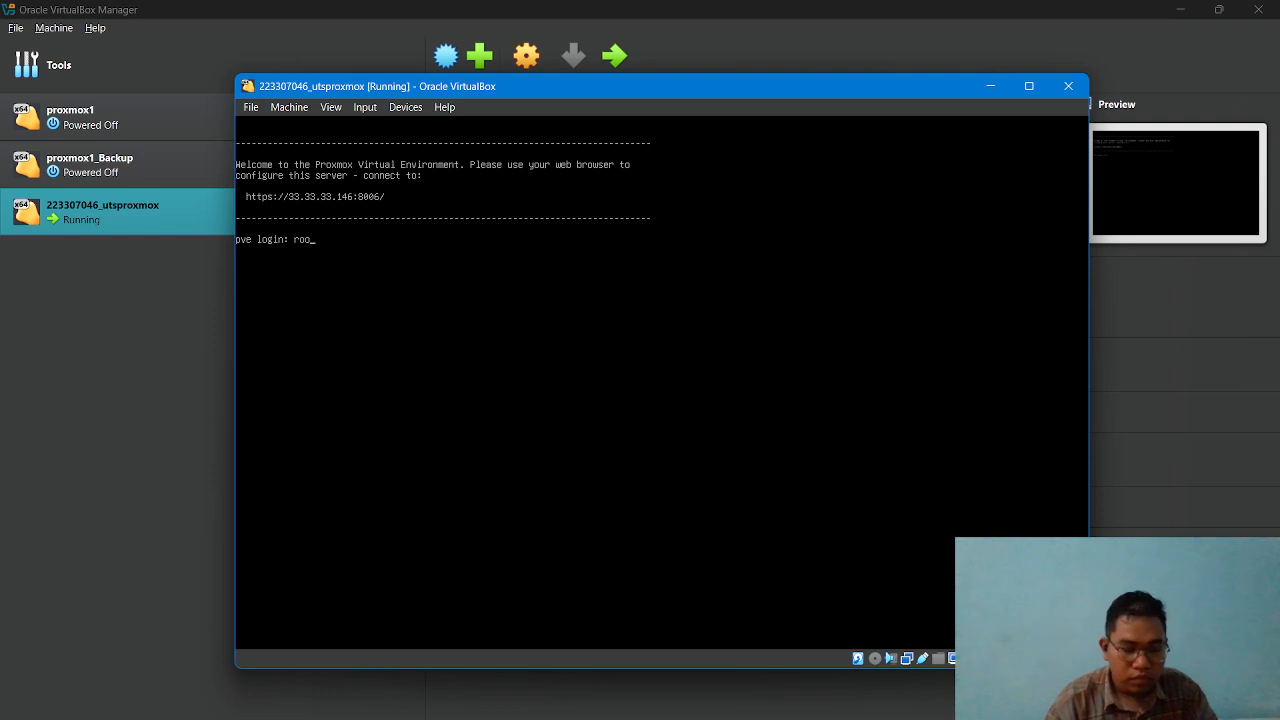
text(t)
key(Return)
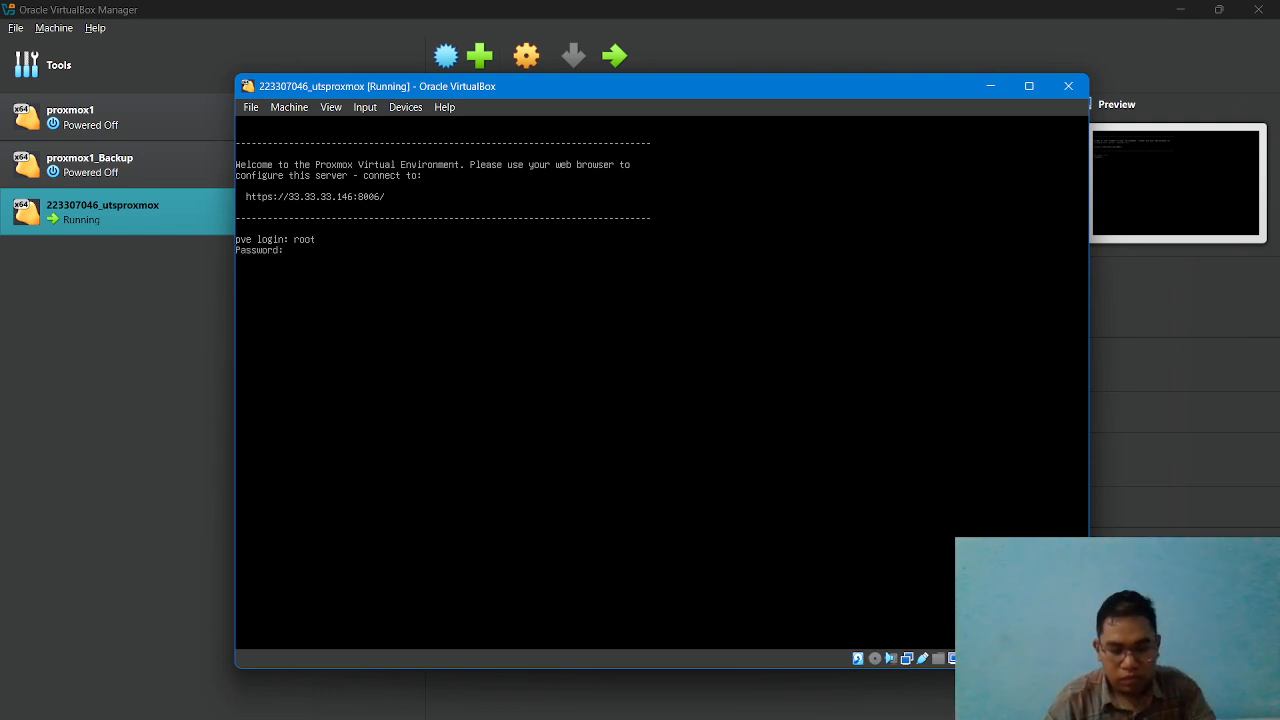
key(Return)
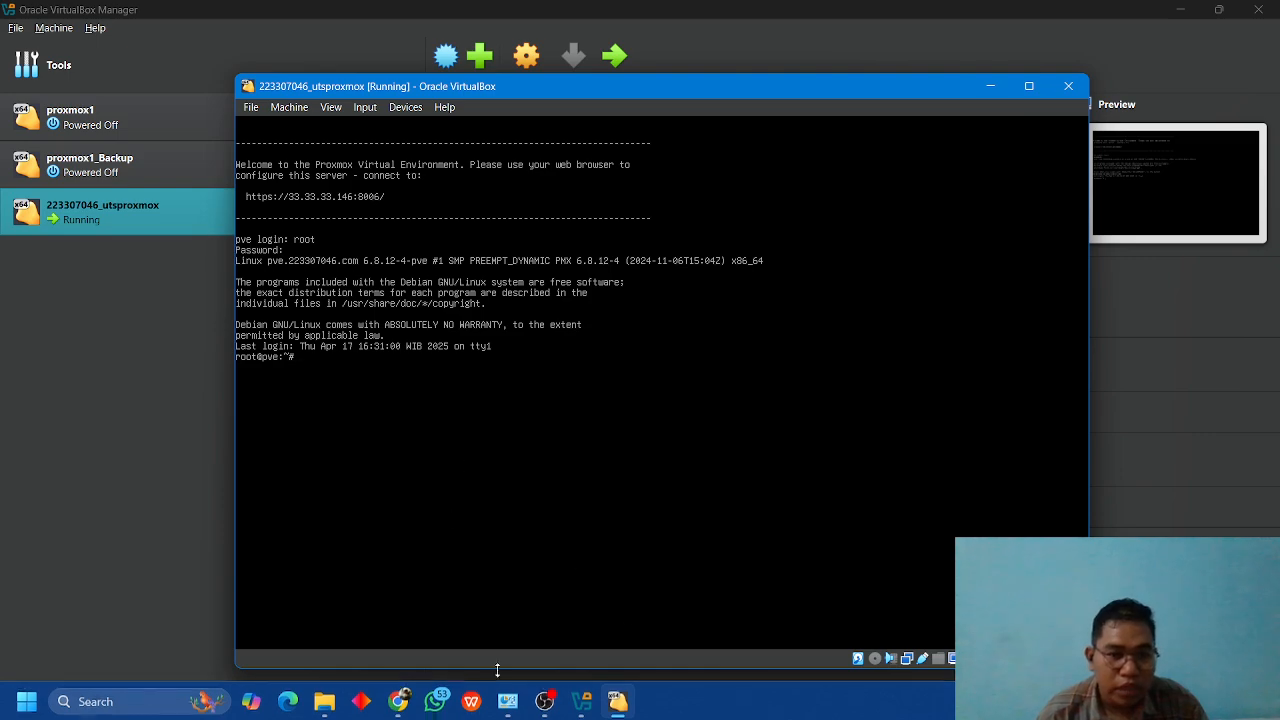
click(398, 701)
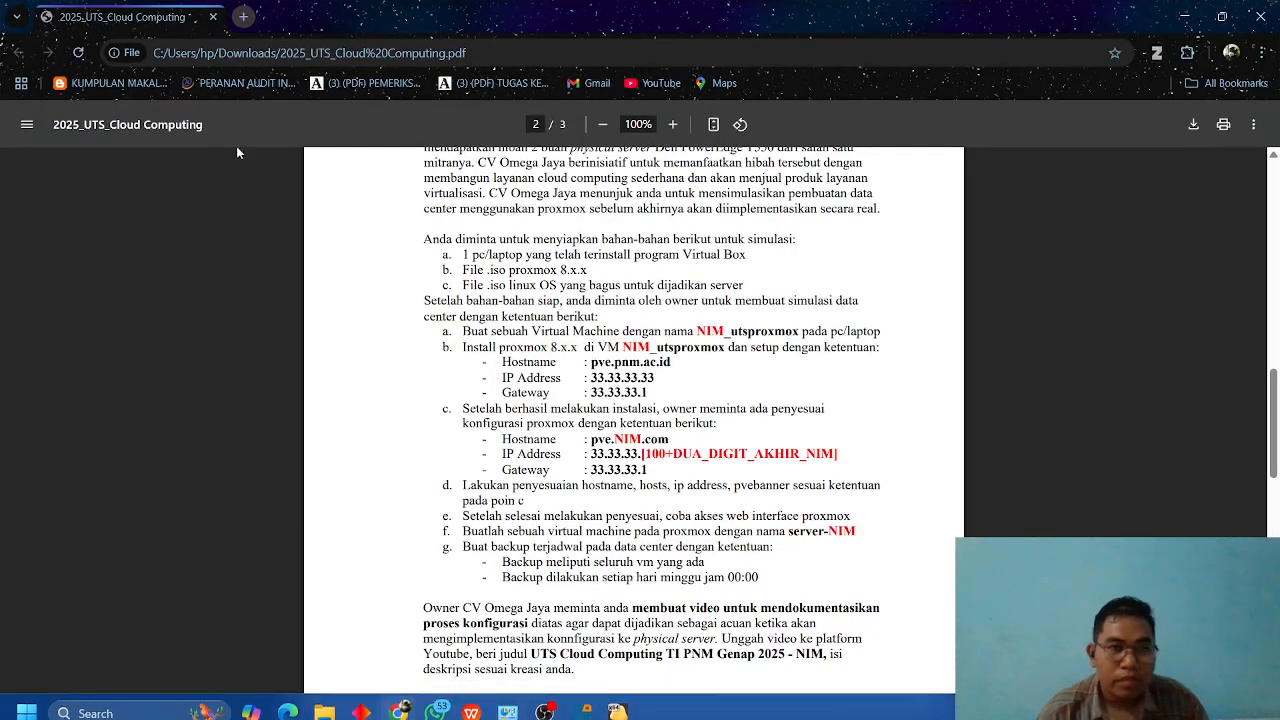
click(242, 26)
text(https://elsa-pk.kemenkeu.go.id)
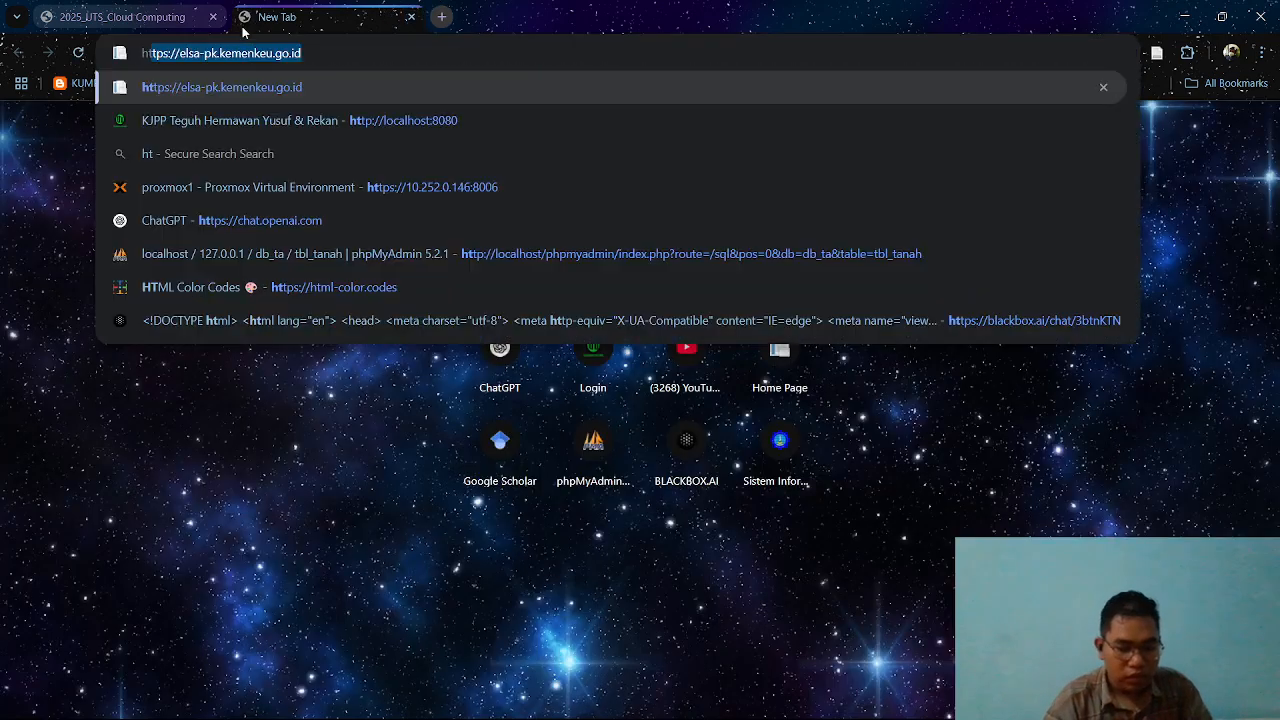
key(BackSpace)
key(BackSpace)
key(BackSpace)
key(BackSpace)
key(BackSpace)
key(BackSpace)
key(BackSpace)
key(BackSpace)
key(BackSpace)
key(BackSpace)
key(BackSpace)
key(BackSpace)
key(BackSpace)
key(BackSpace)
key(BackSpace)
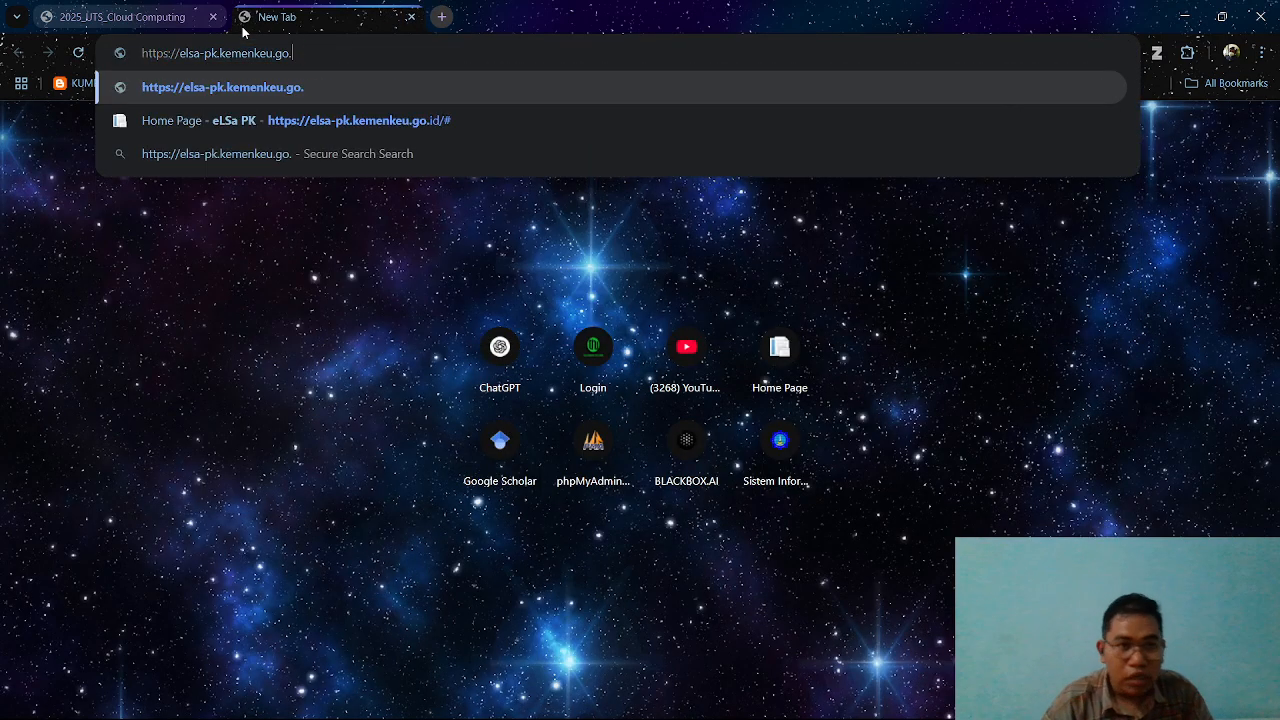
key(BackSpace)
key(BackSpace)
key(BackSpace)
key(BackSpace)
key(BackSpace)
key(BackSpace)
key(BackSpace)
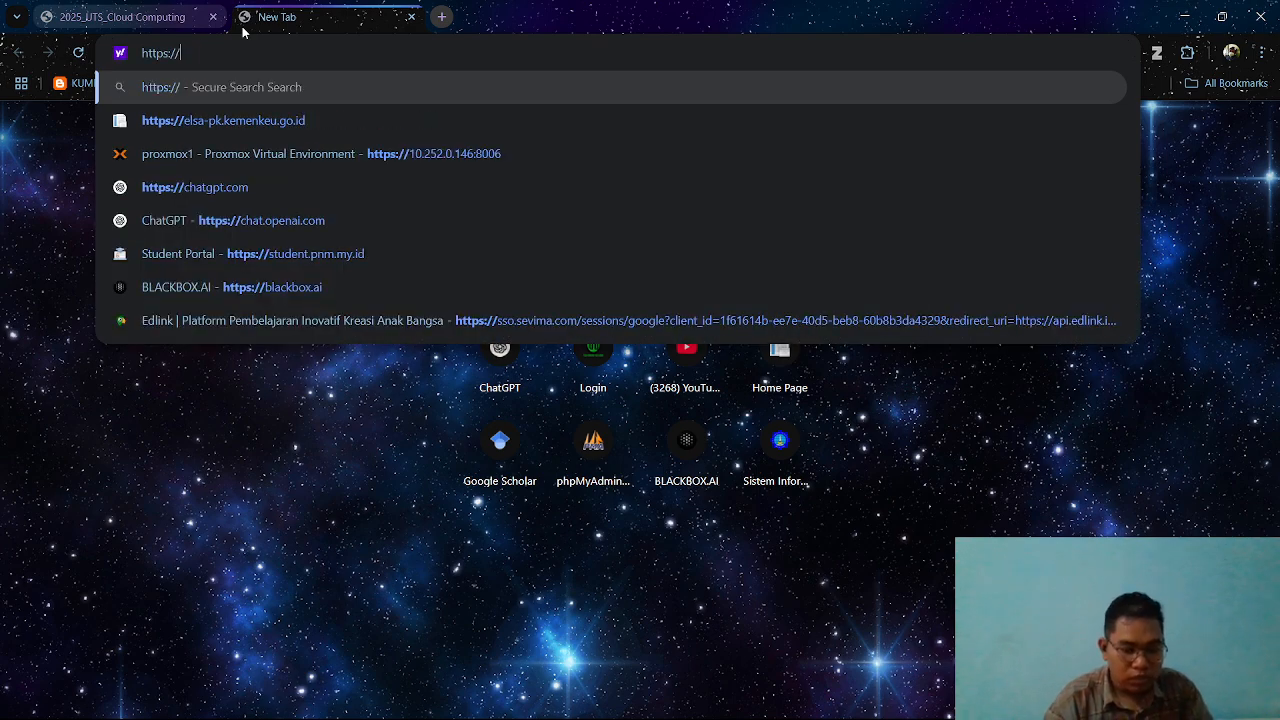
text(33.33.)
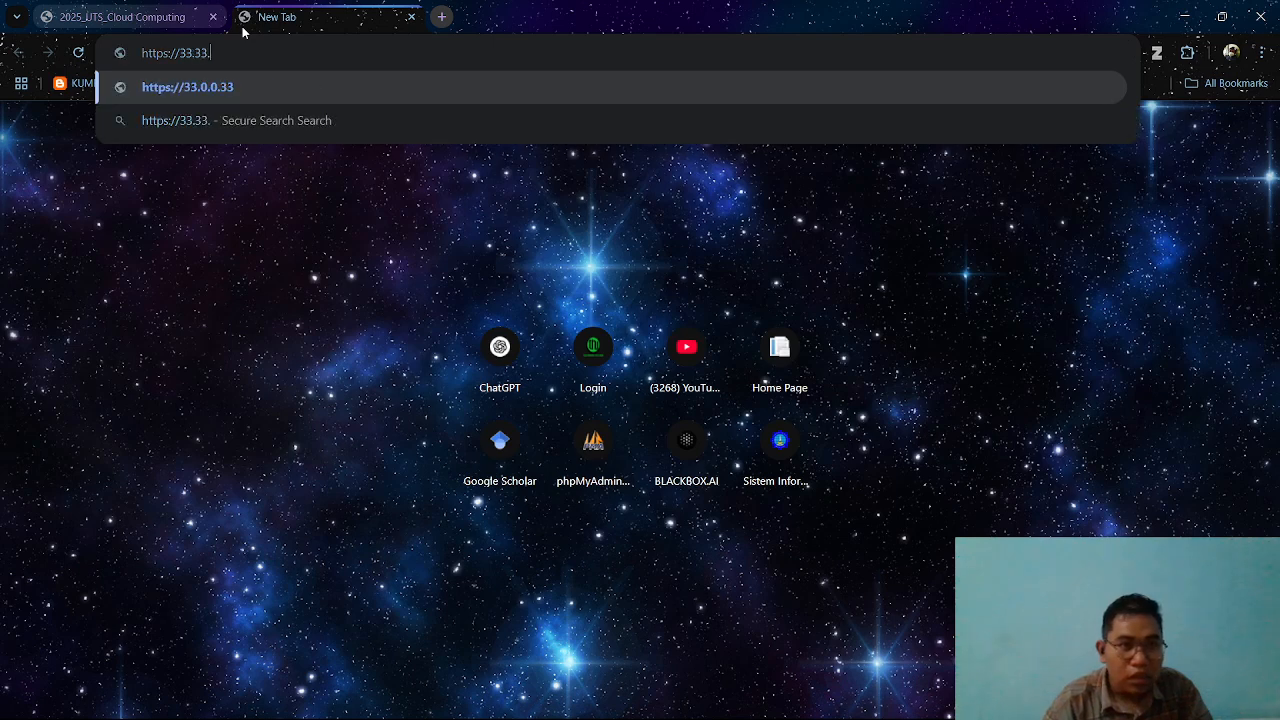
text(33.1)
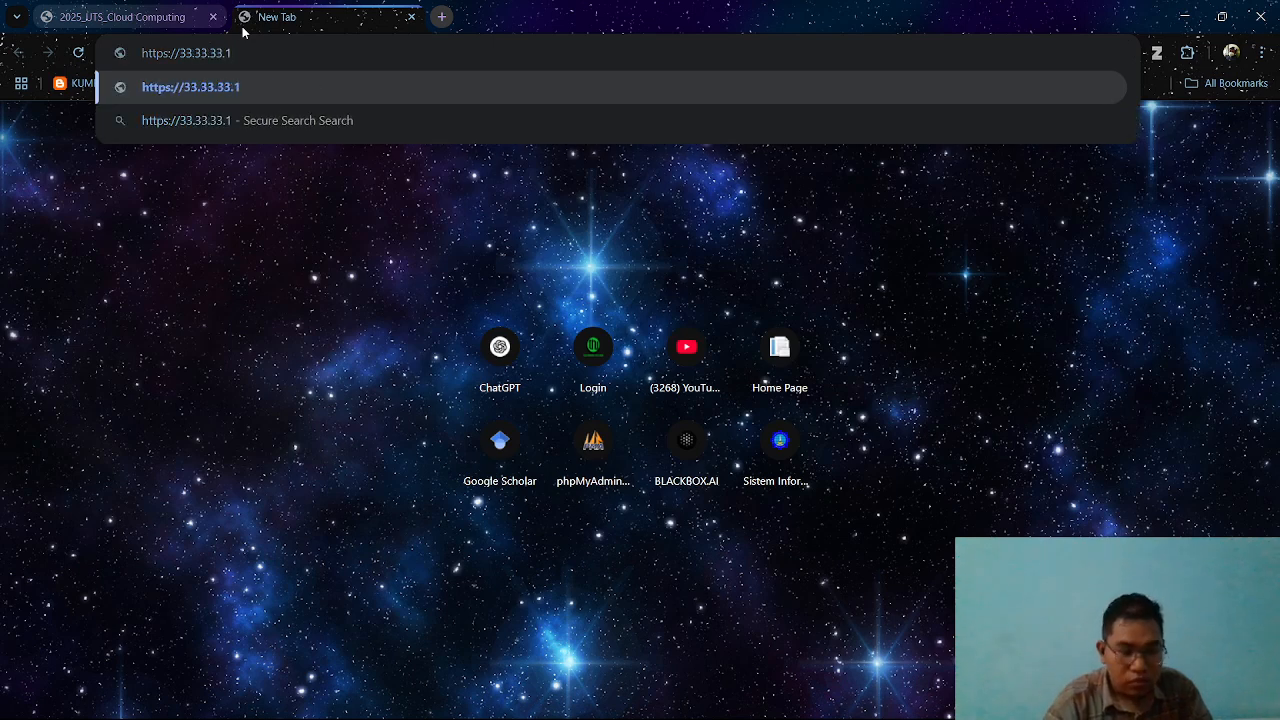
text(46)
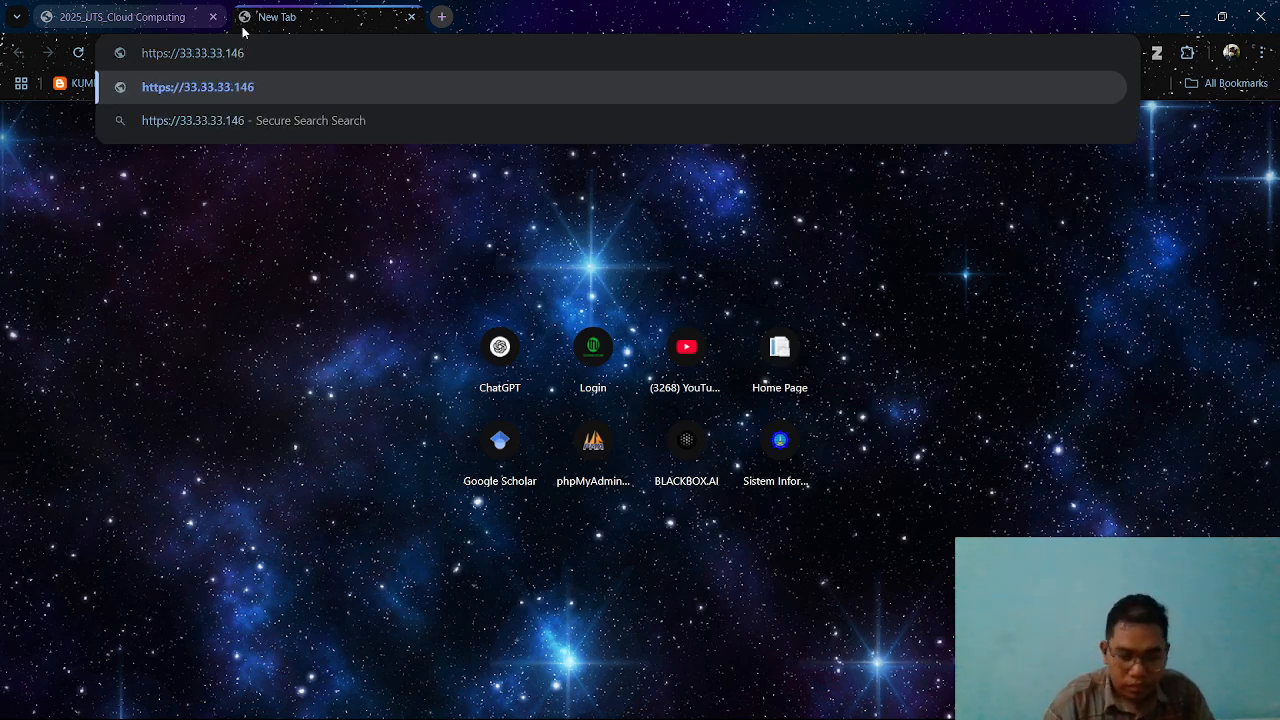
text(:)
text(800)
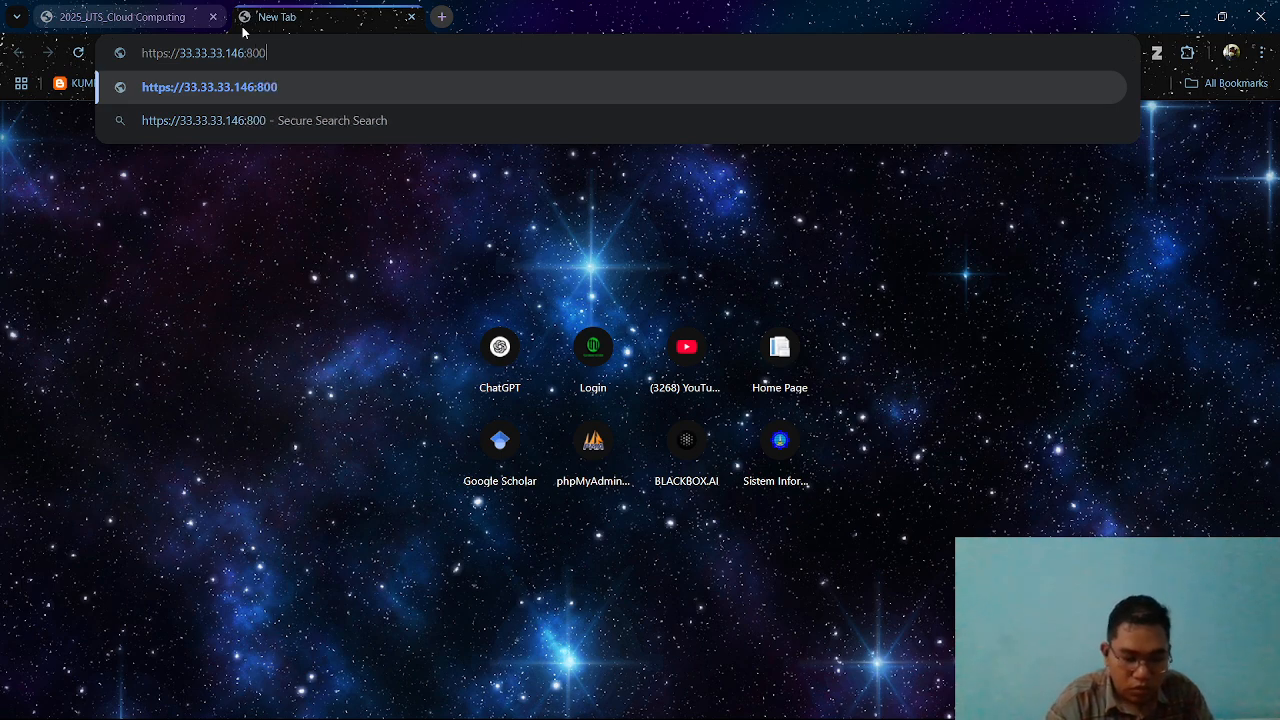
text(6/)
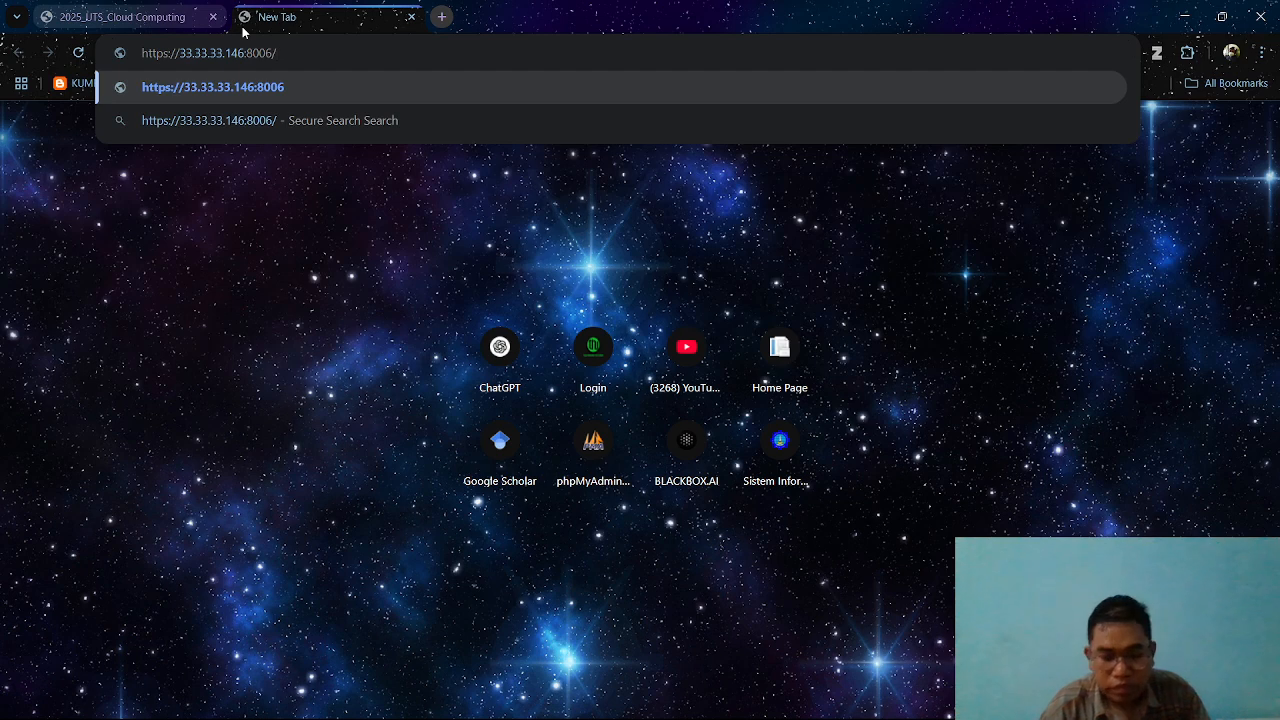
key(Return)
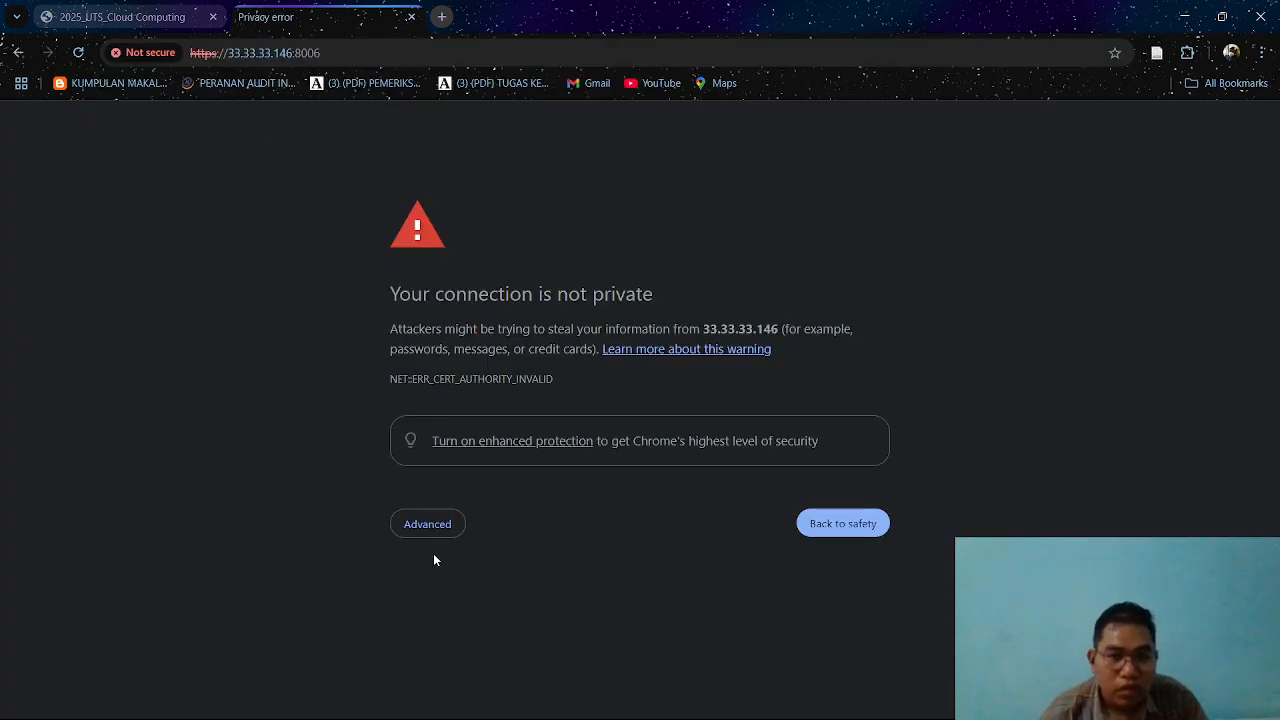
click(427, 524)
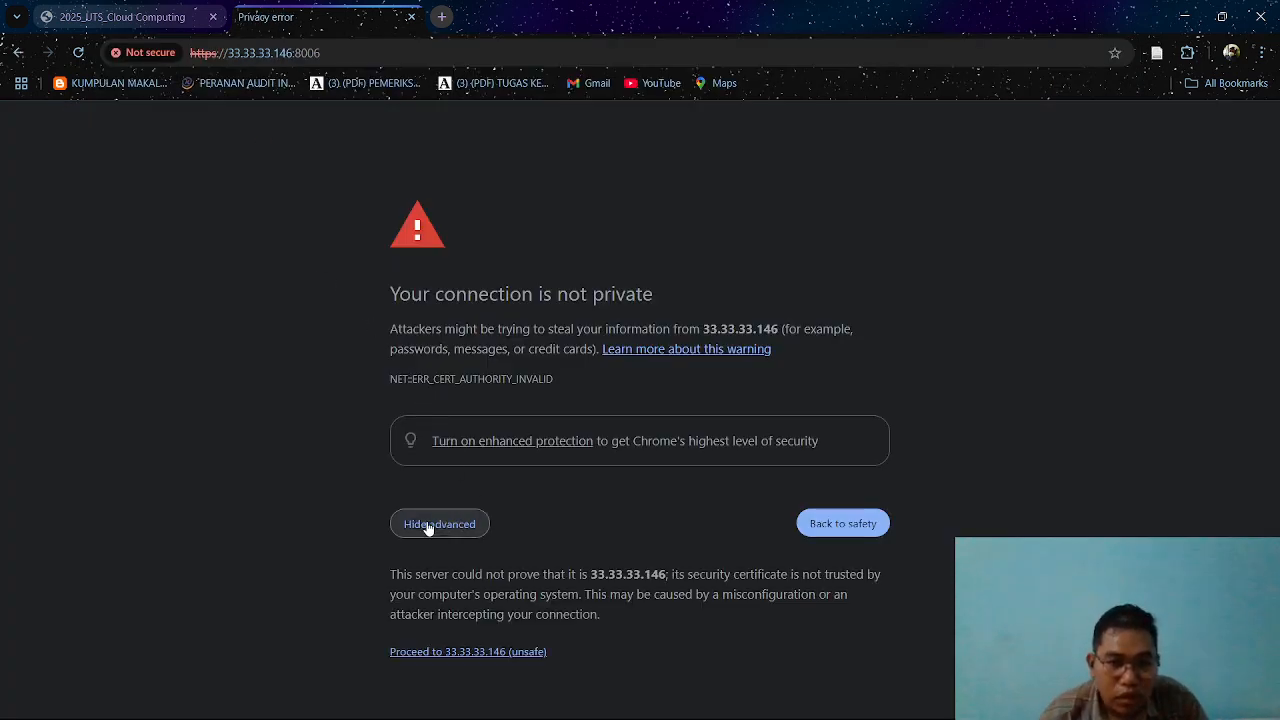
click(479, 652)
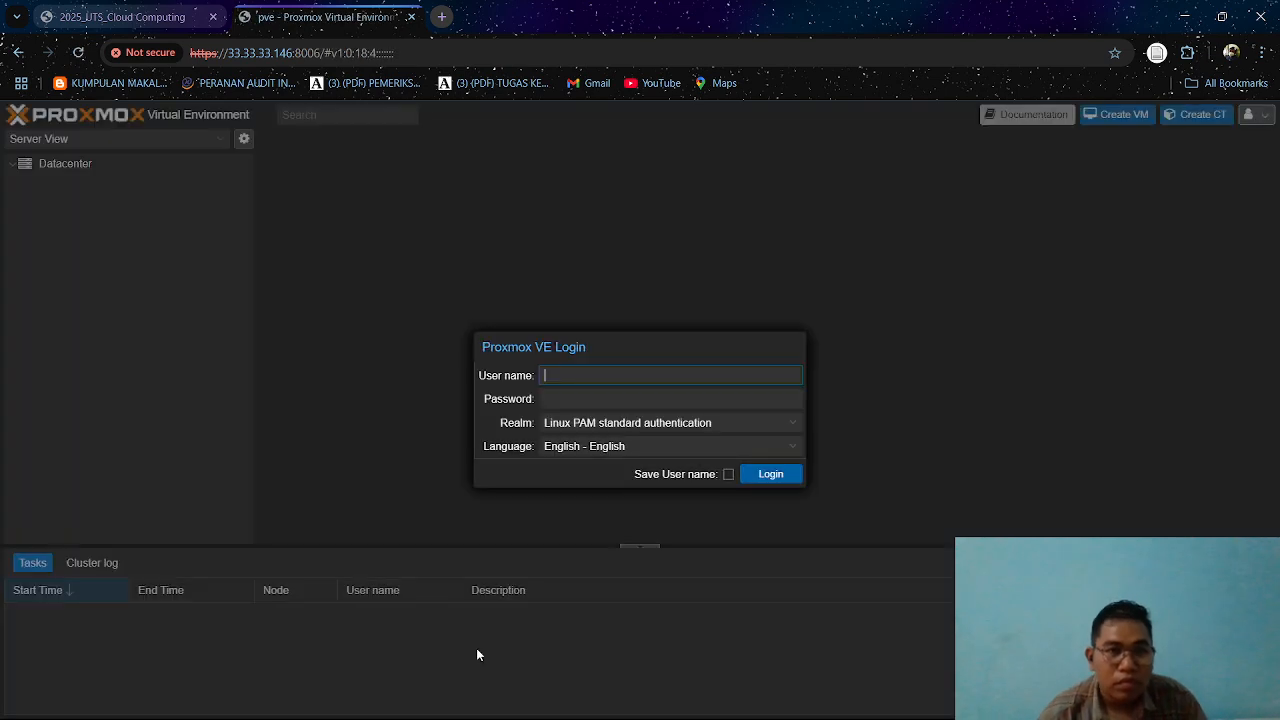
Log in to the Proxmox VE web interface as root with the account password and dismiss the subscription notice.
click(623, 378)
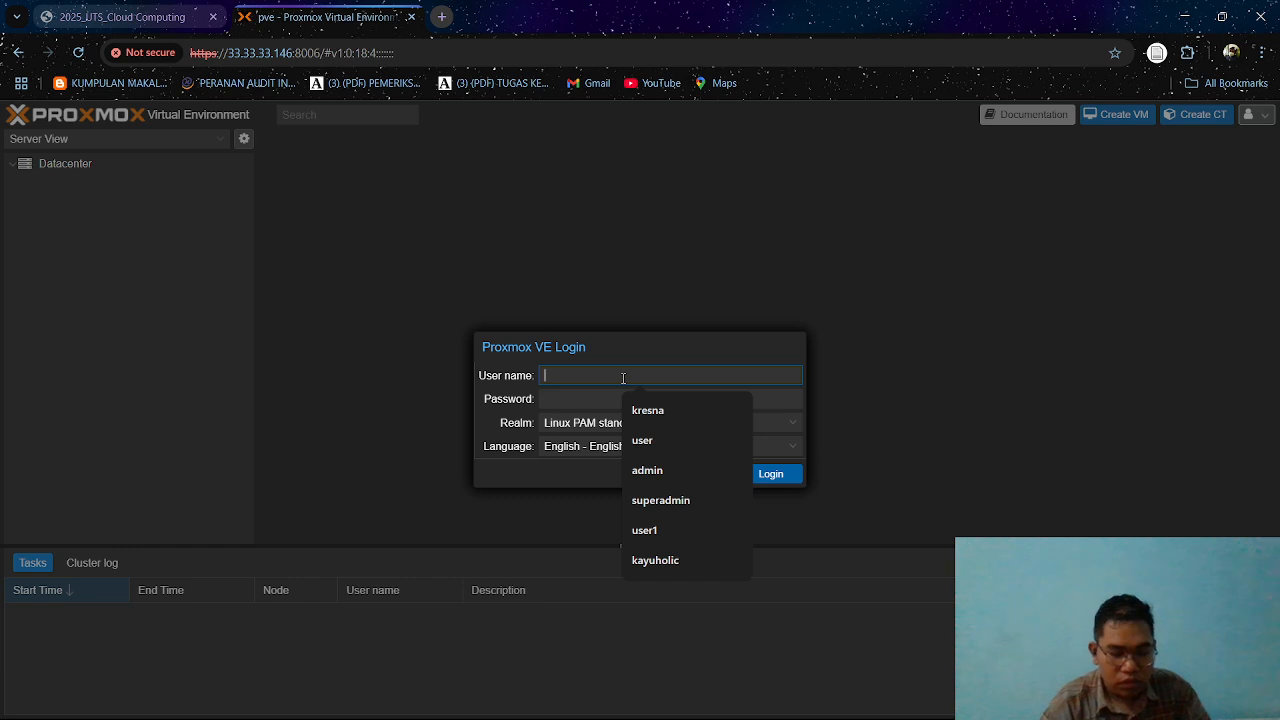
text(root)
click(610, 401)
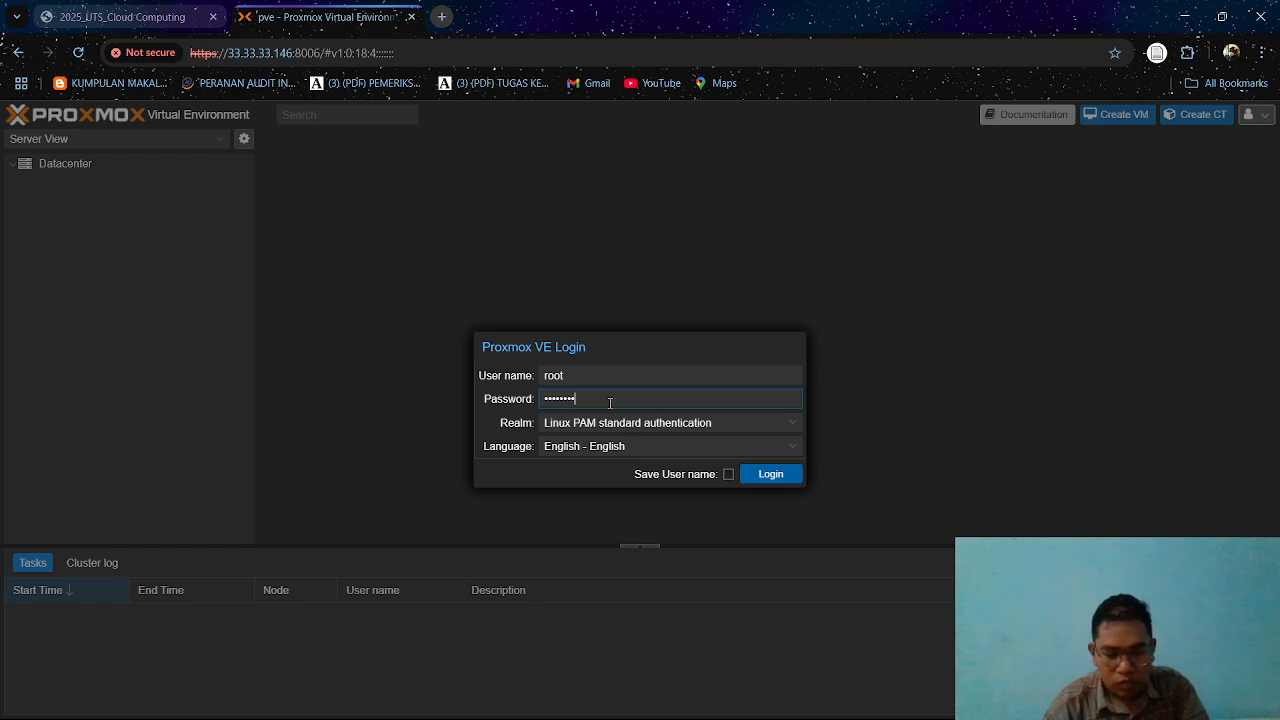
key(Return)
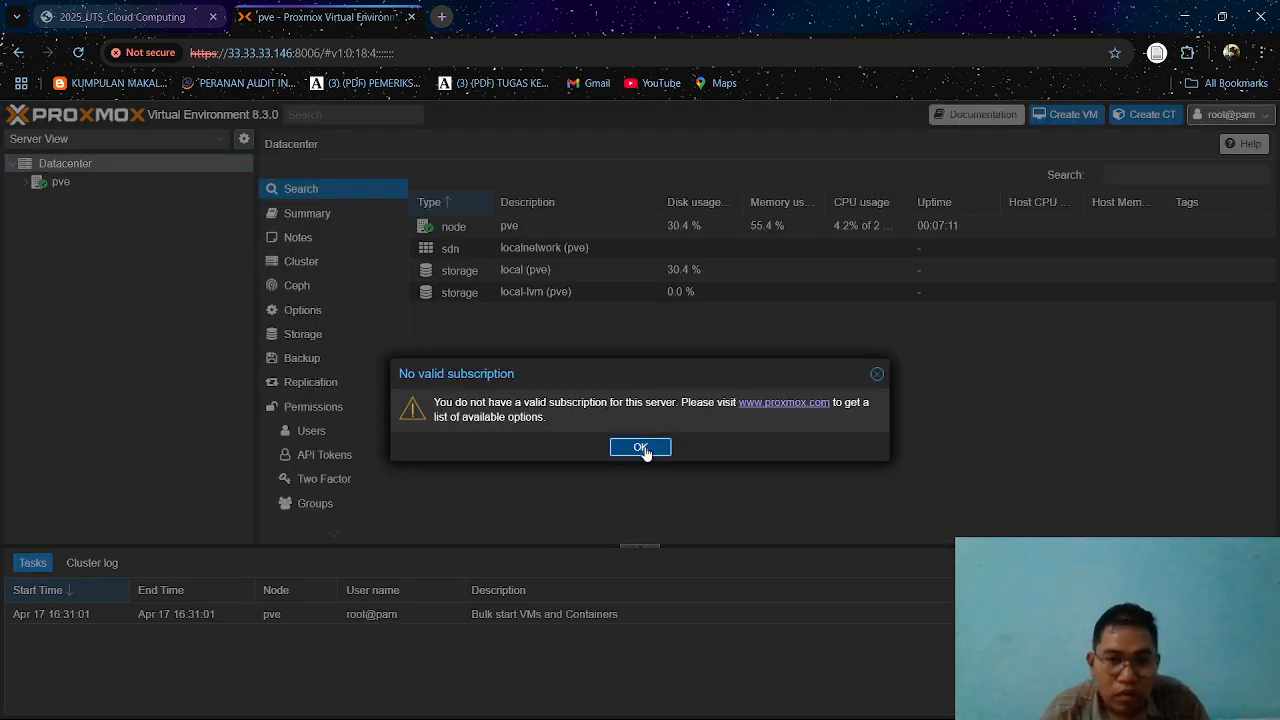
click(642, 448)
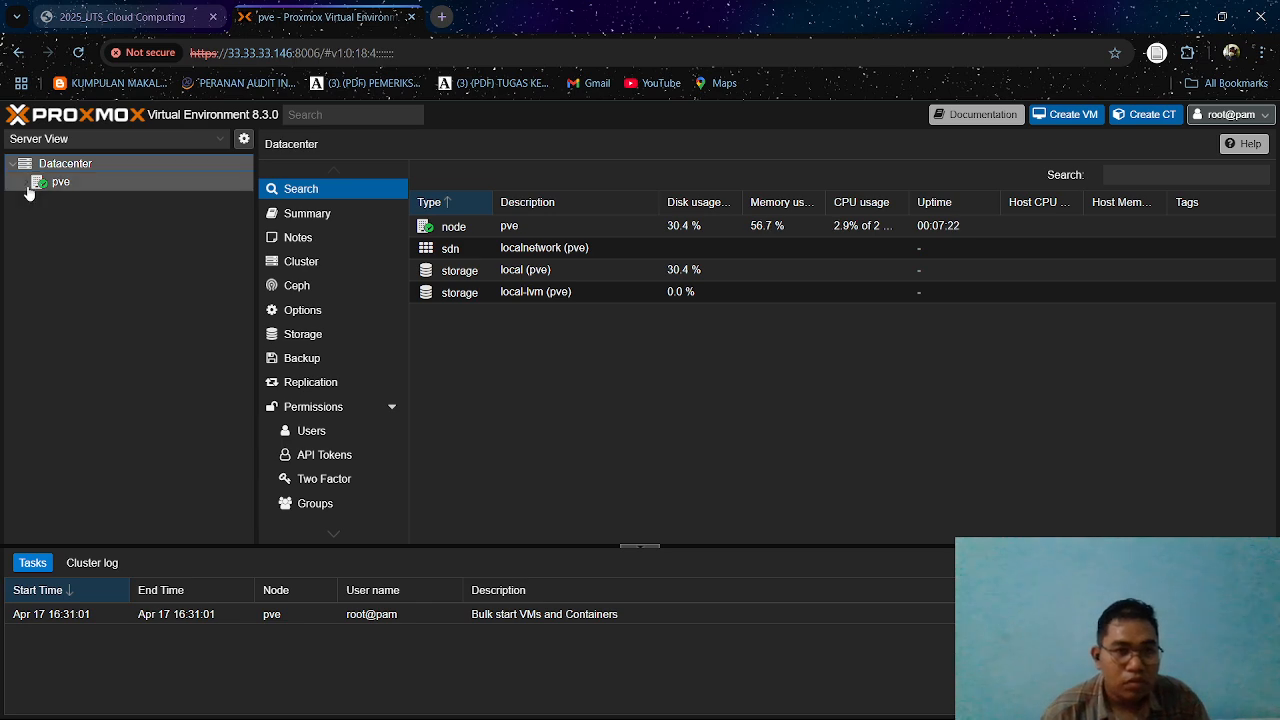
mouse_move(434, 717)
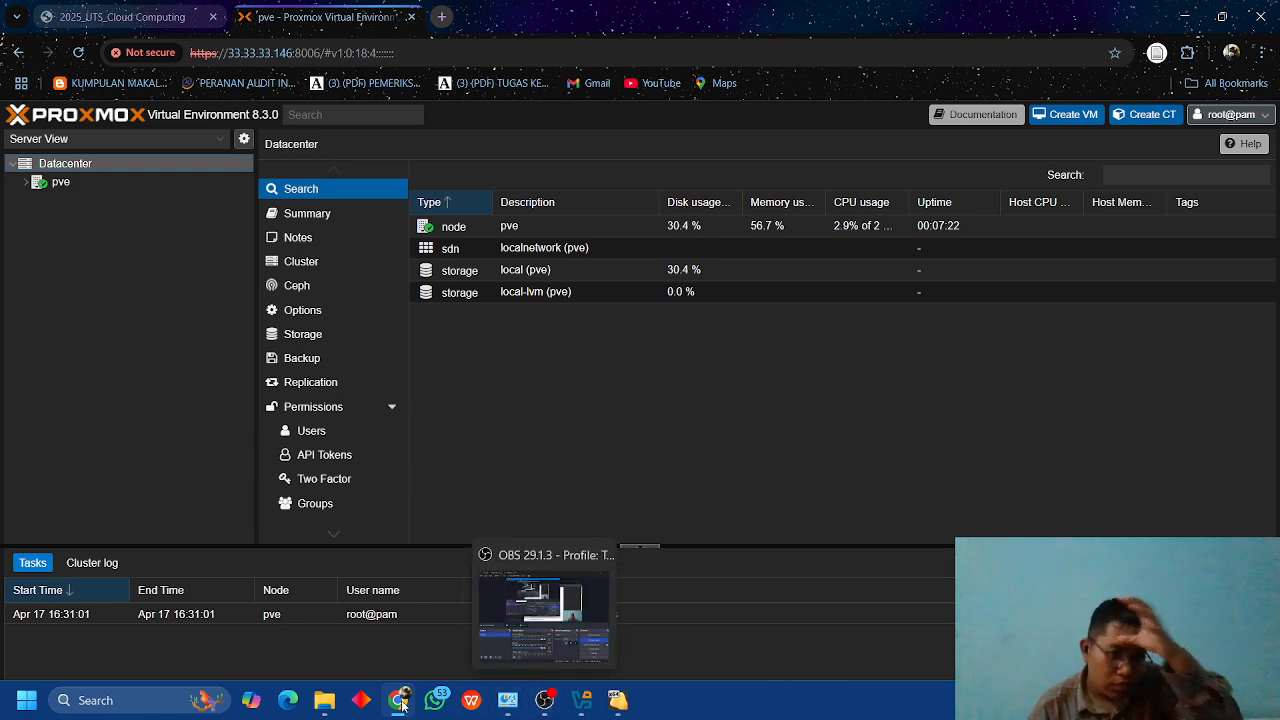
mouse_move(327, 705)
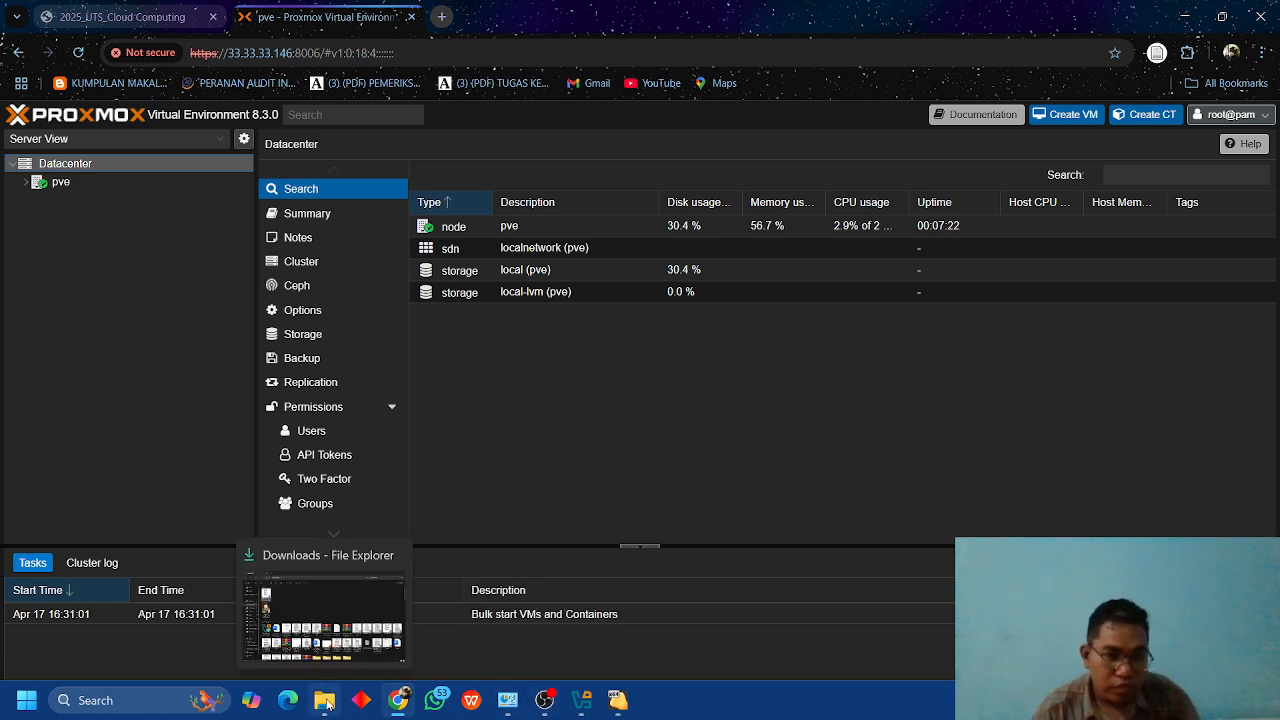
Review the remaining tasks in the exam PDF, then return to the Proxmox VE web interface.
click(103, 14)
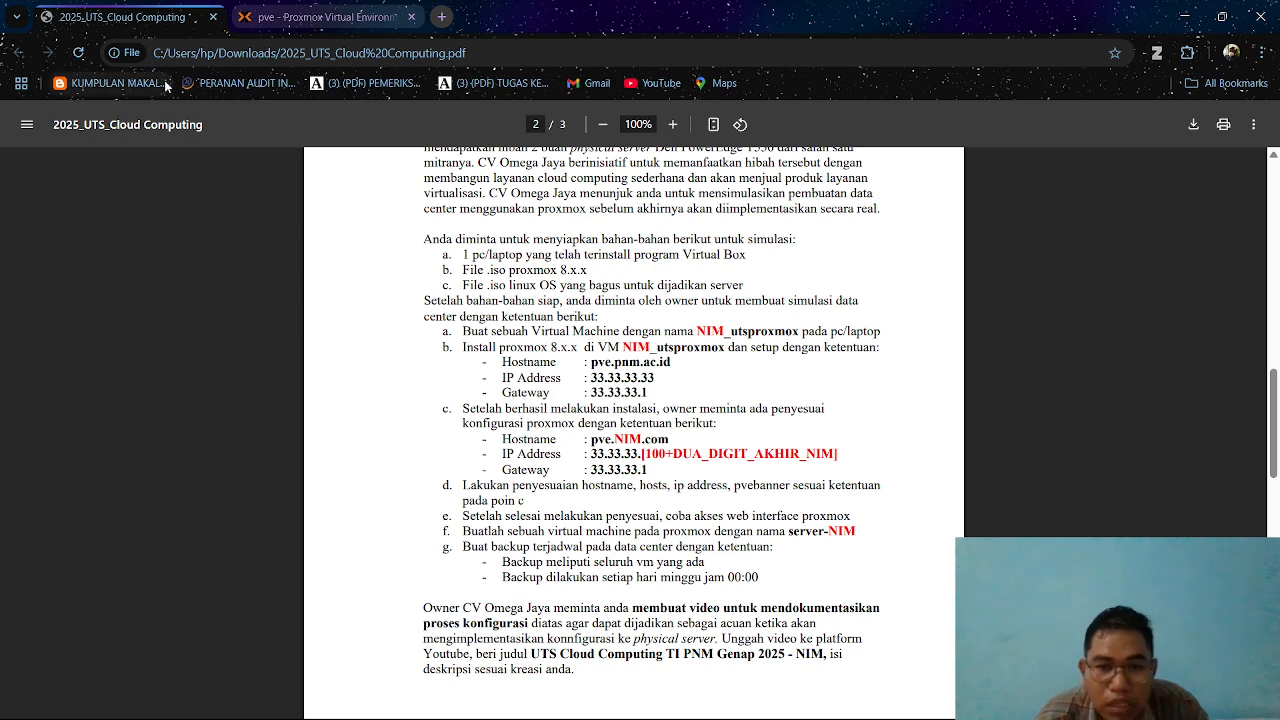
click(266, 19)
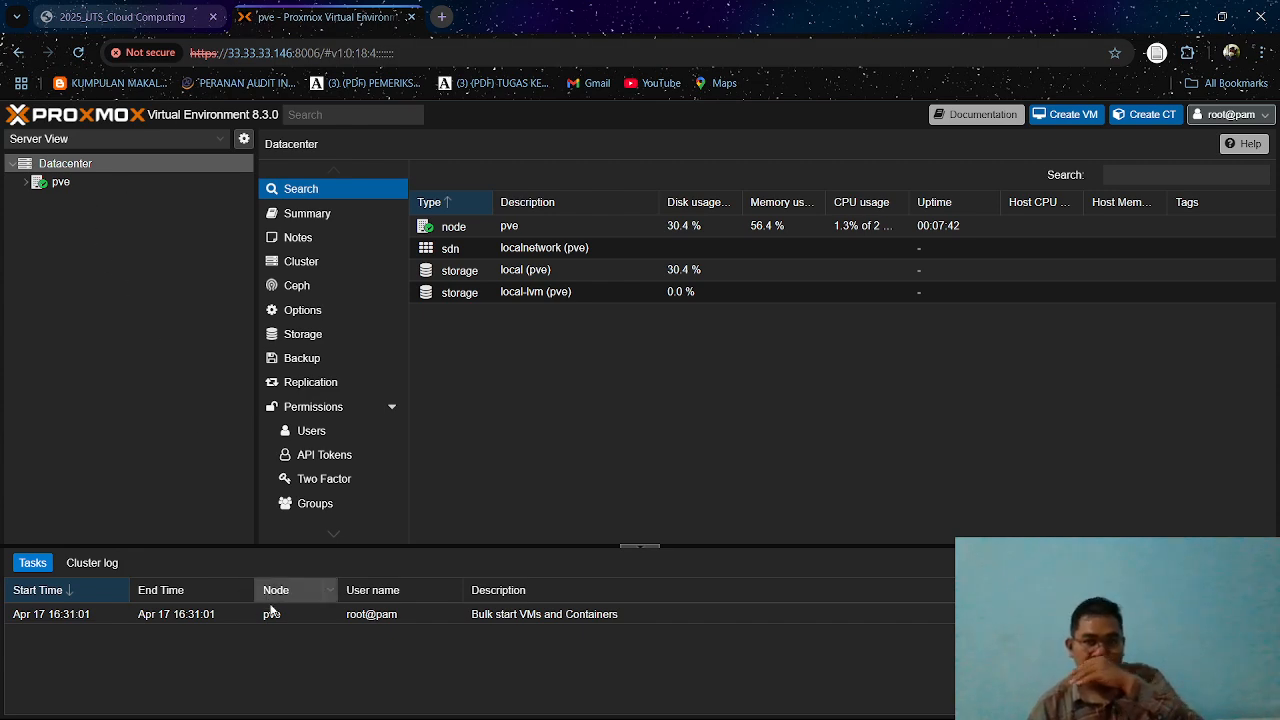
Switch to VirtualBox and power off the running utsproxmox virtual machine so its settings can be edited.
mouse_move(453, 703)
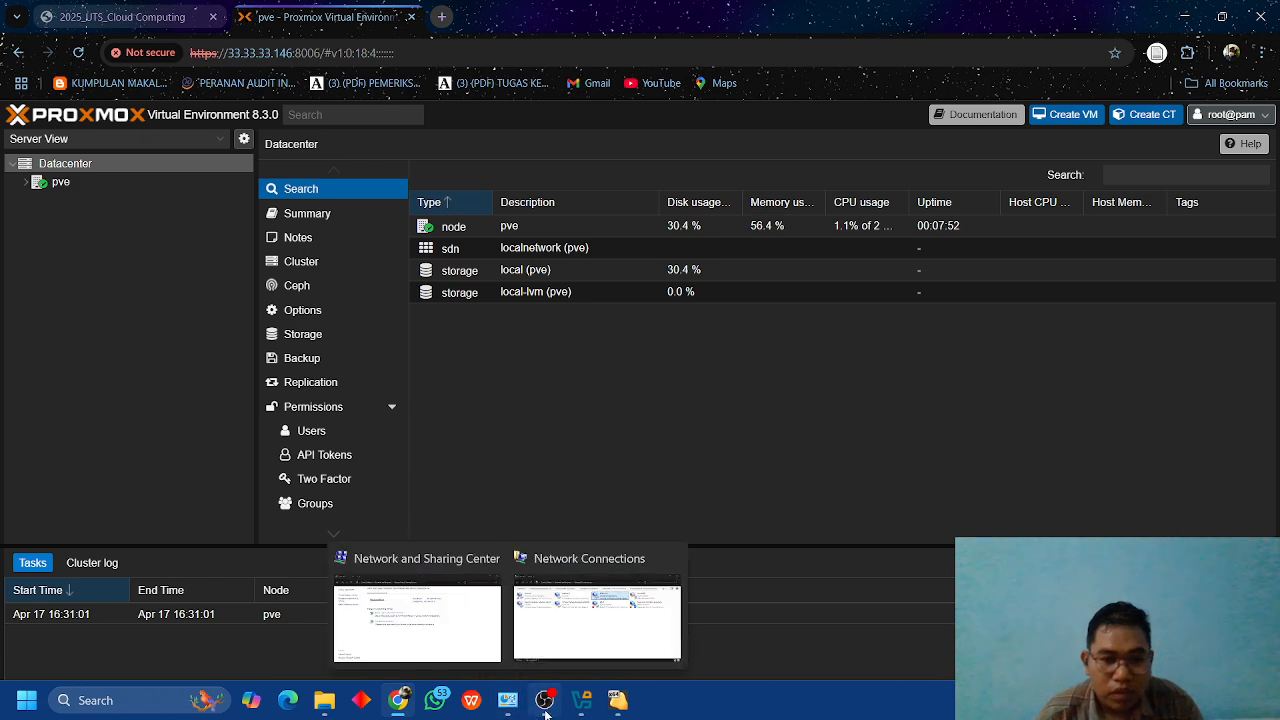
click(584, 703)
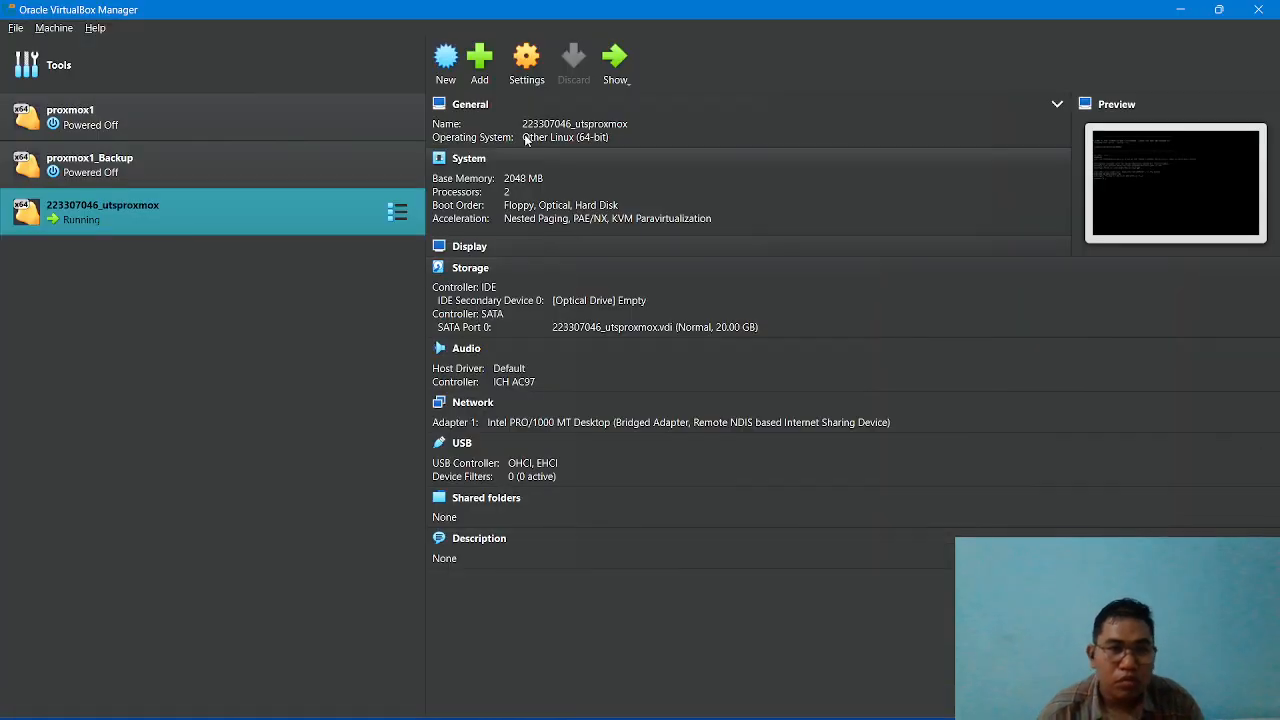
click(517, 83)
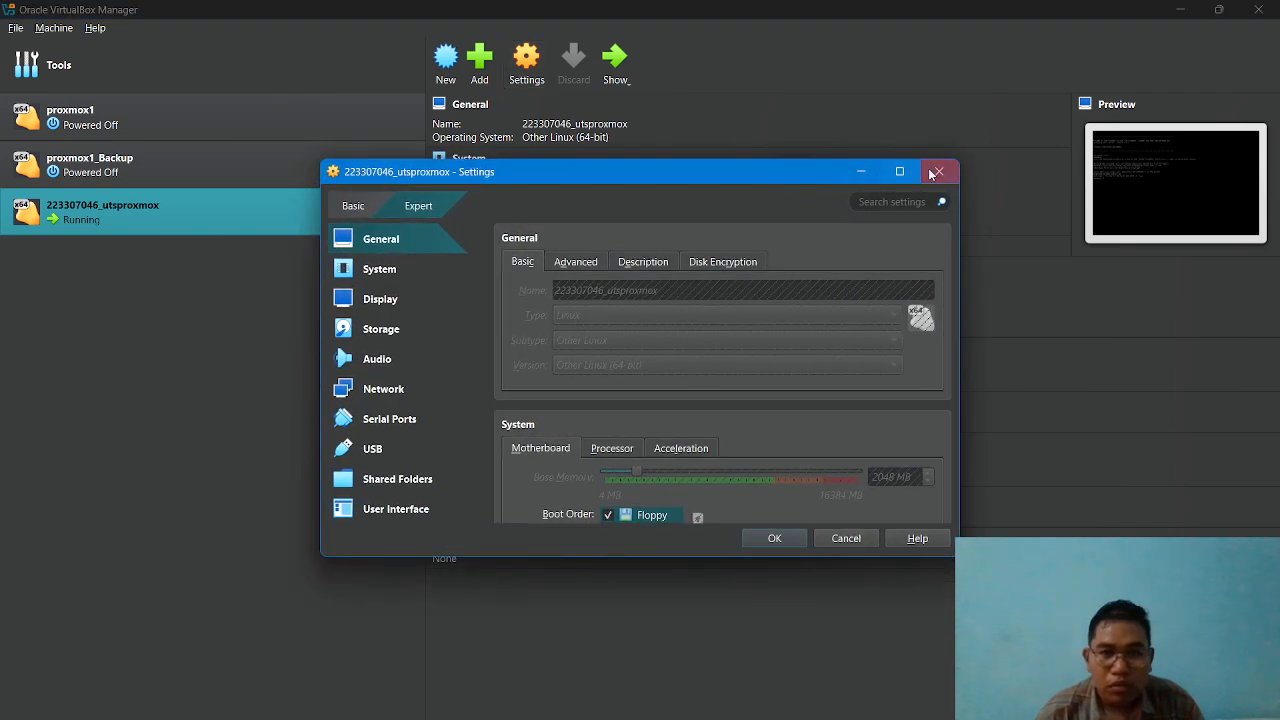
click(932, 180)
click(617, 710)
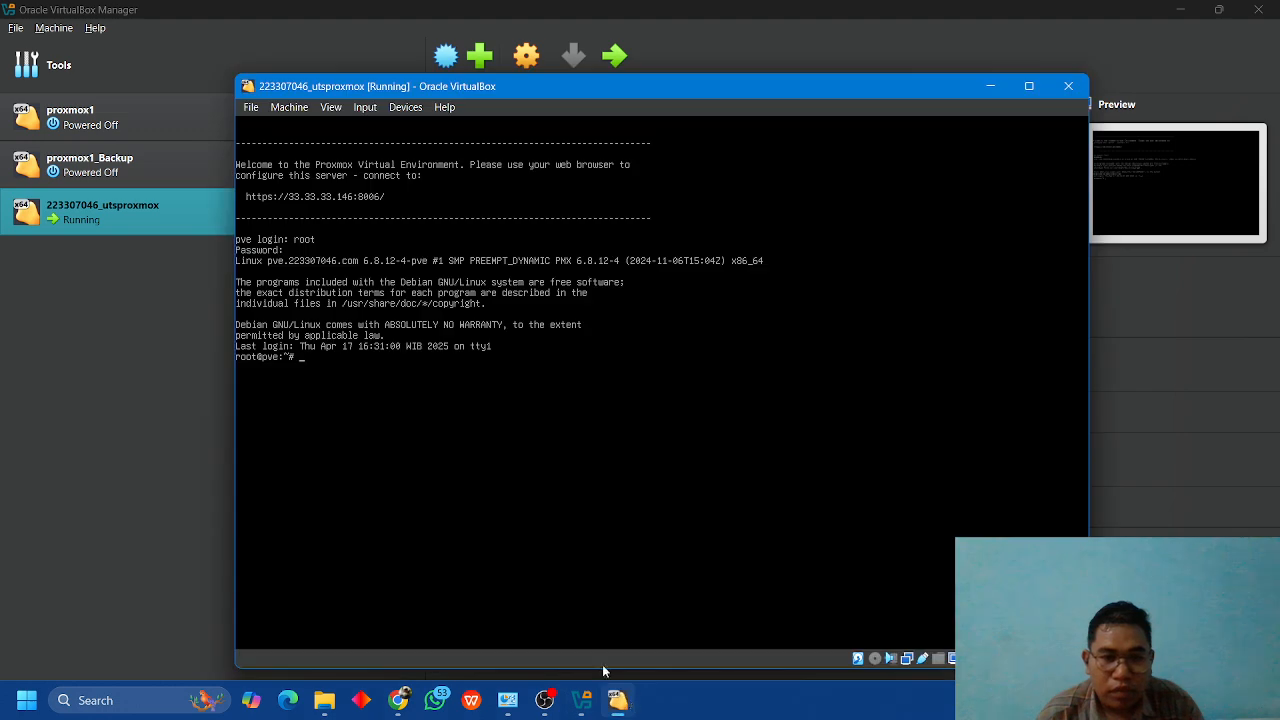
click(1058, 94)
click(589, 432)
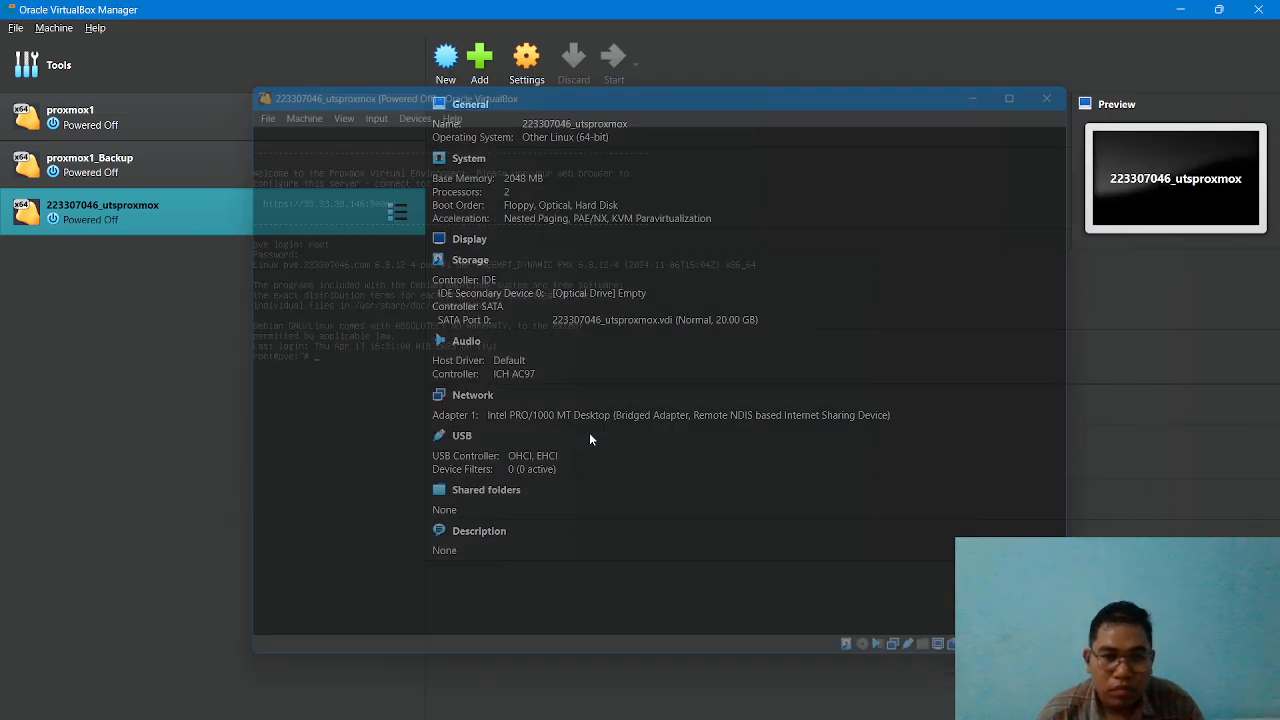
Enable Nested VT-x/AMD-V in the processor settings of the utsproxmox VM and save the settings.
click(524, 62)
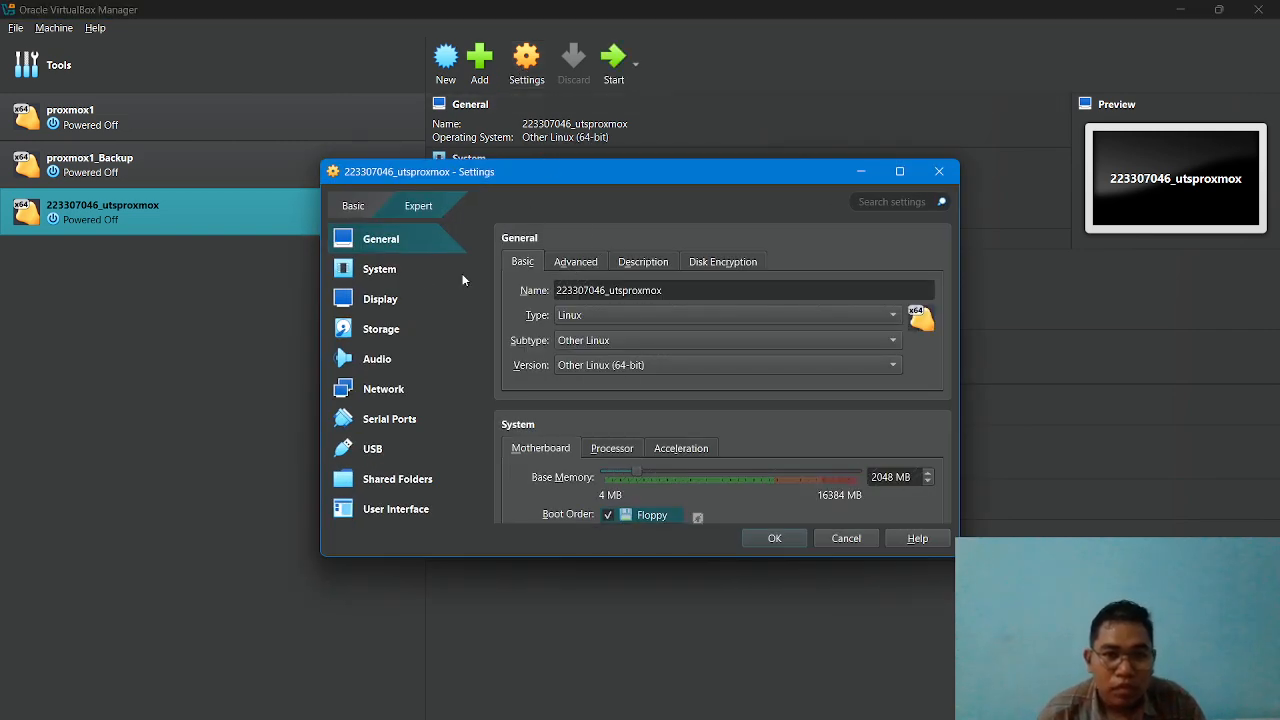
click(392, 275)
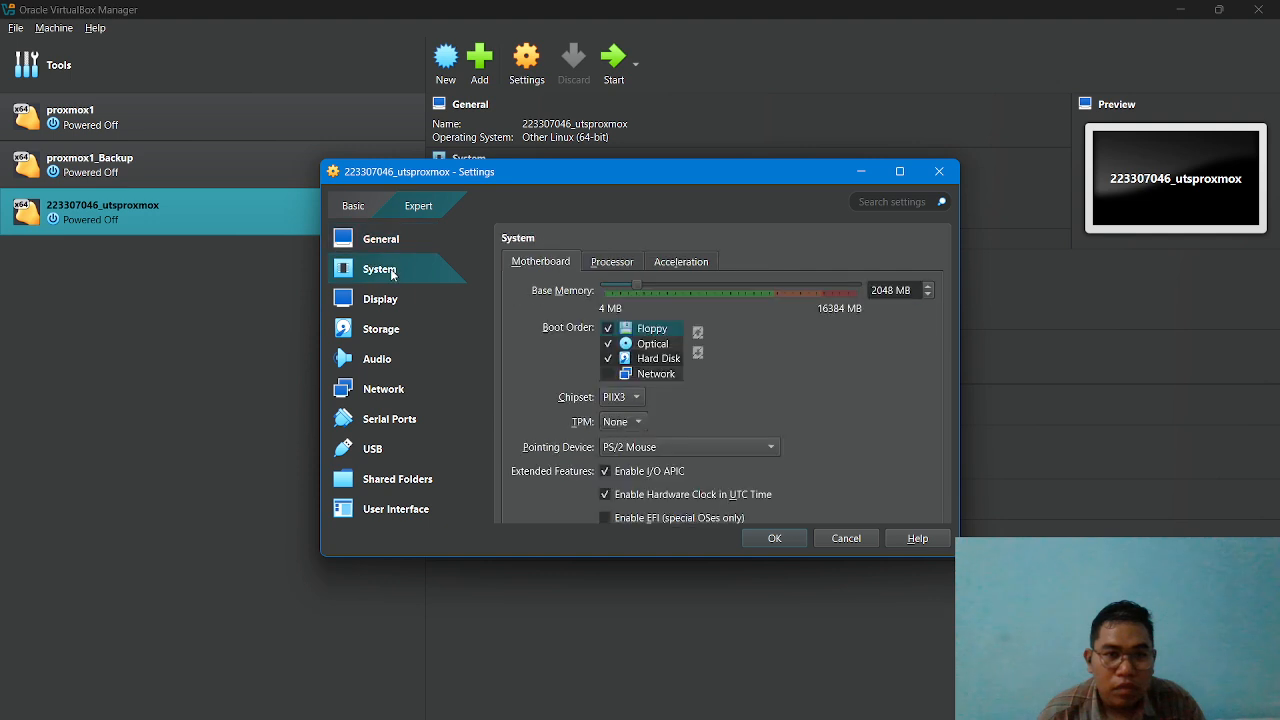
click(624, 268)
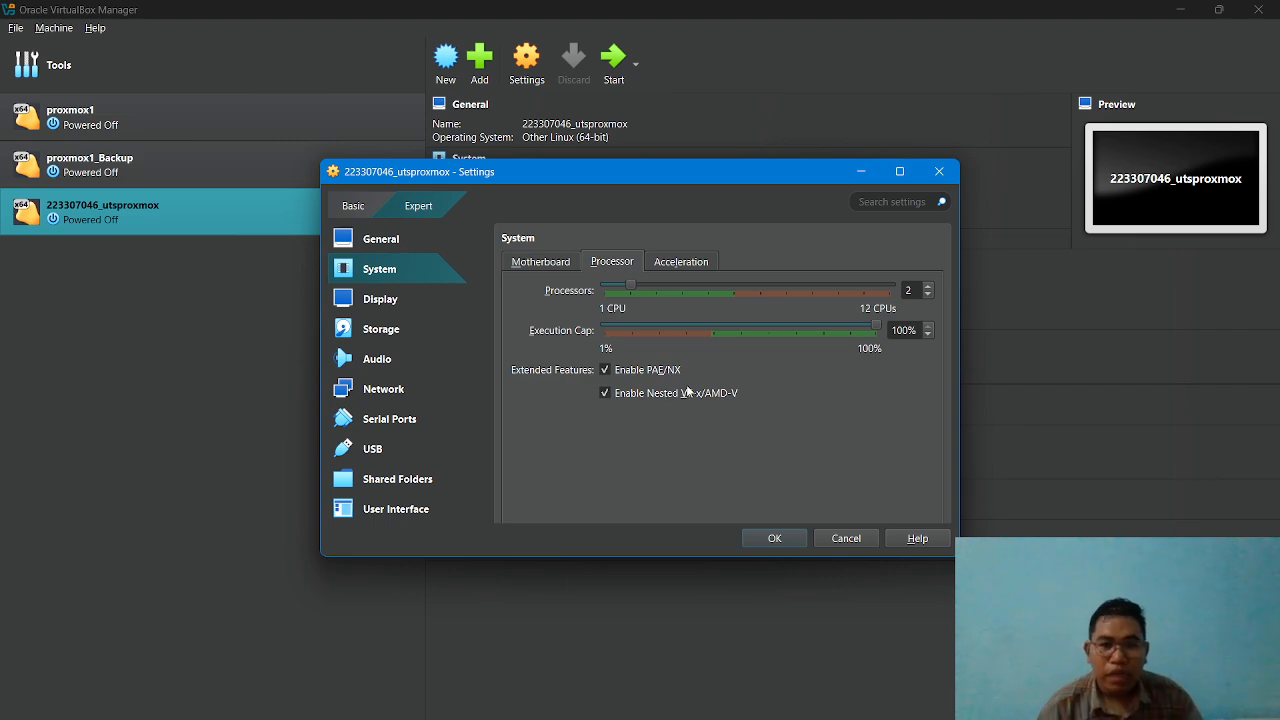
click(780, 537)
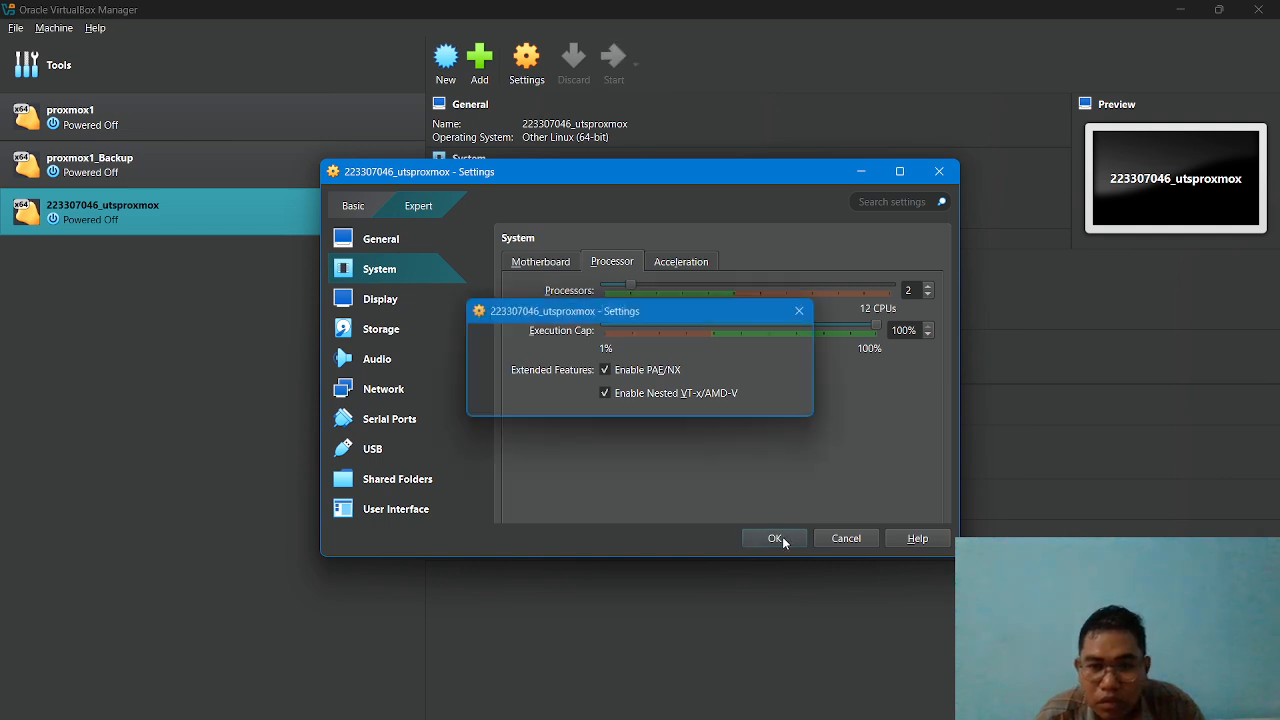
Start the utsproxmox VM, boot the Proxmox VE GNU/Linux entry and dismiss the VirtualBox notifications.
click(613, 70)
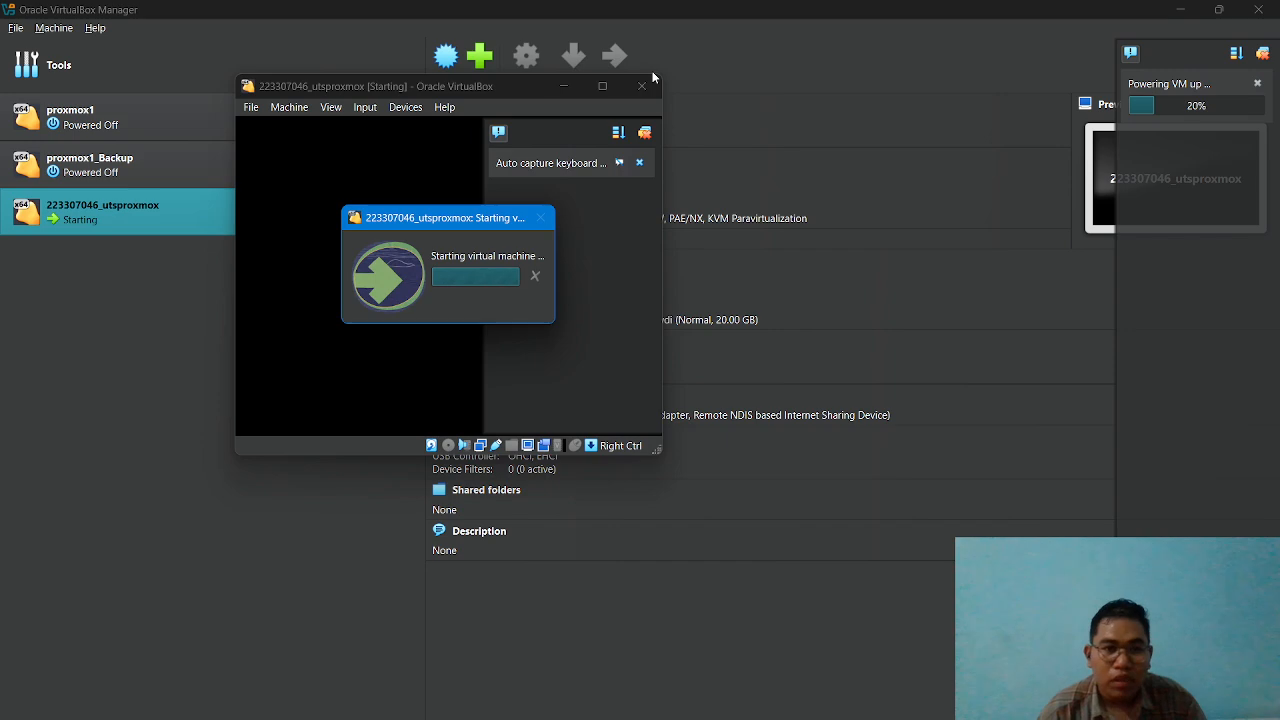
click(640, 162)
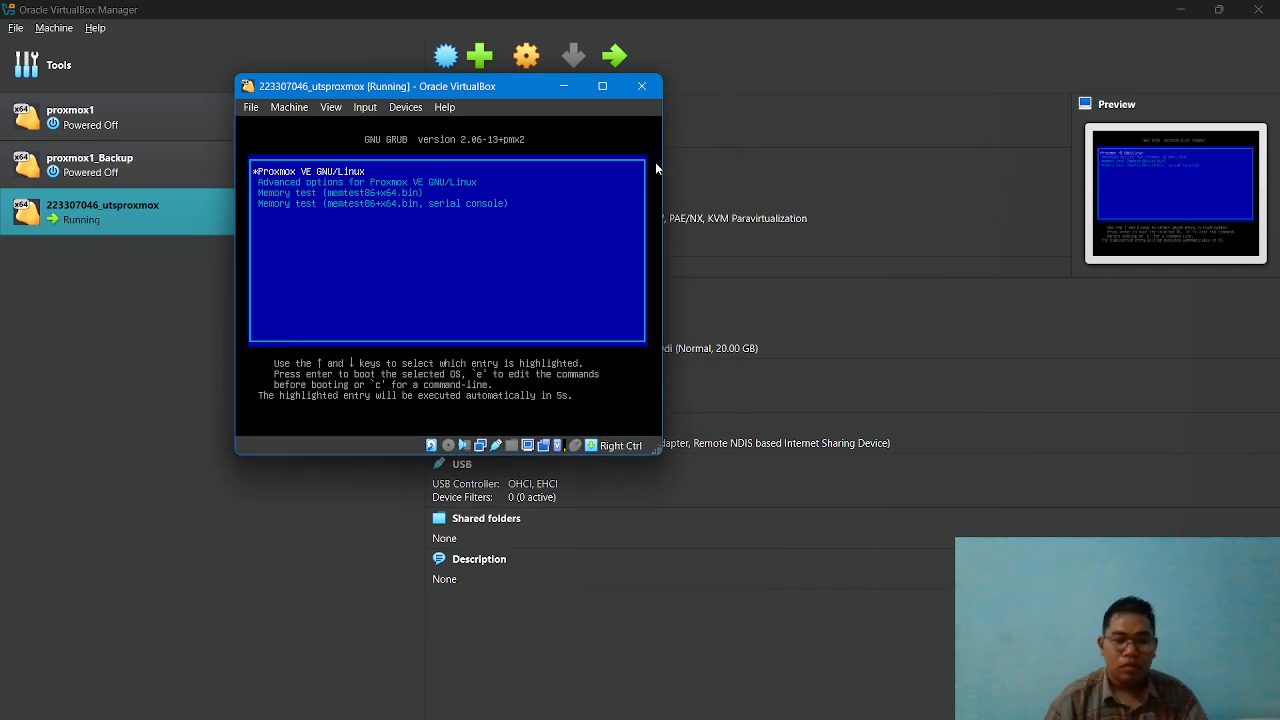
key(Return)
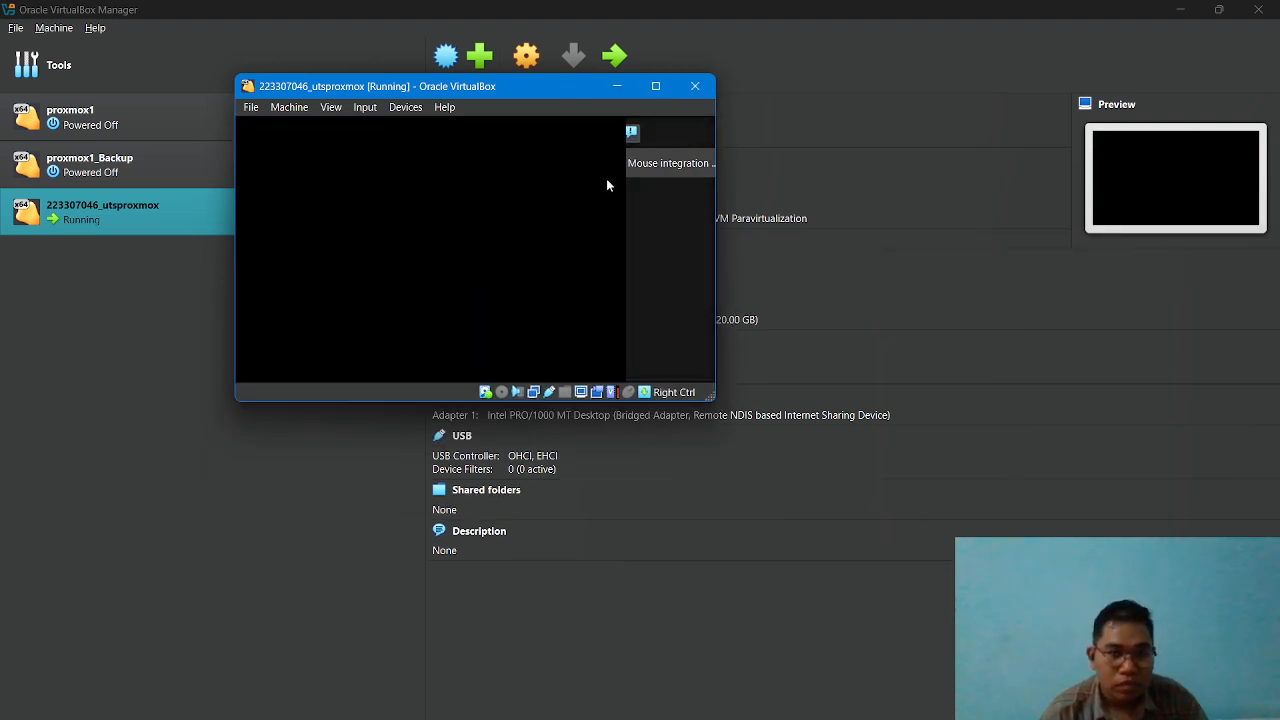
click(692, 163)
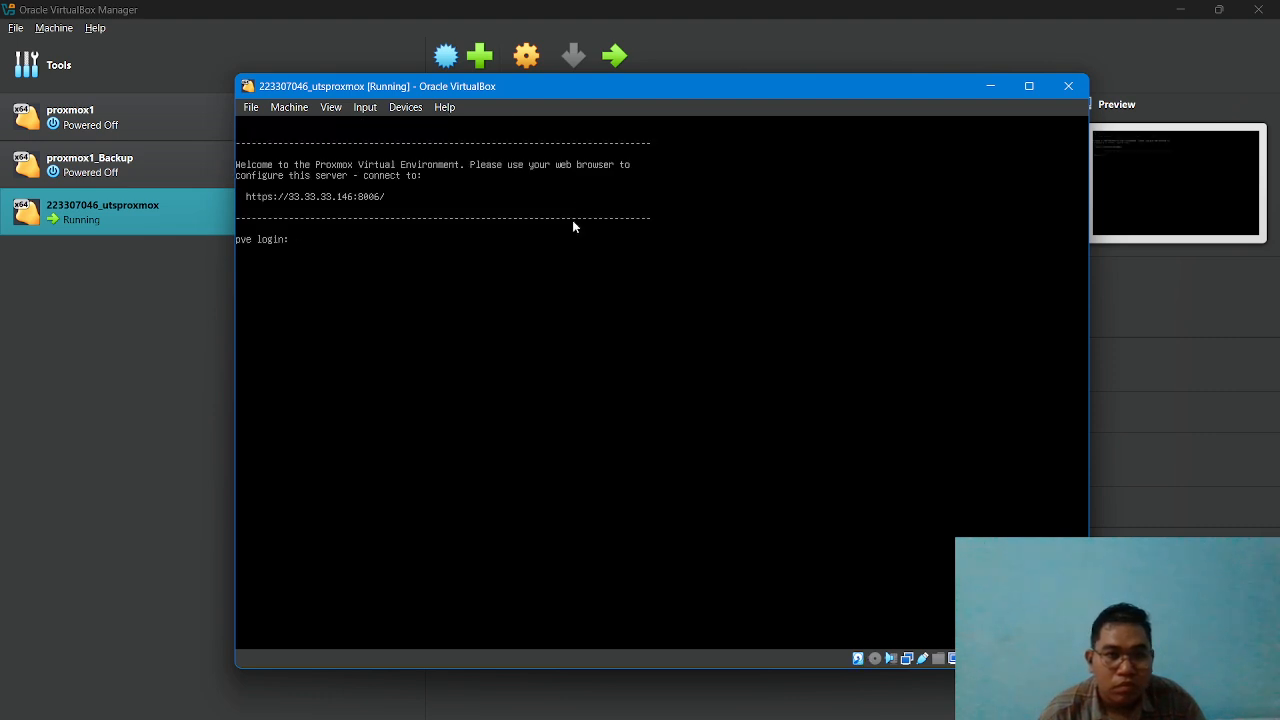
Log in to the Proxmox VE console as root with the account password.
text(roo)
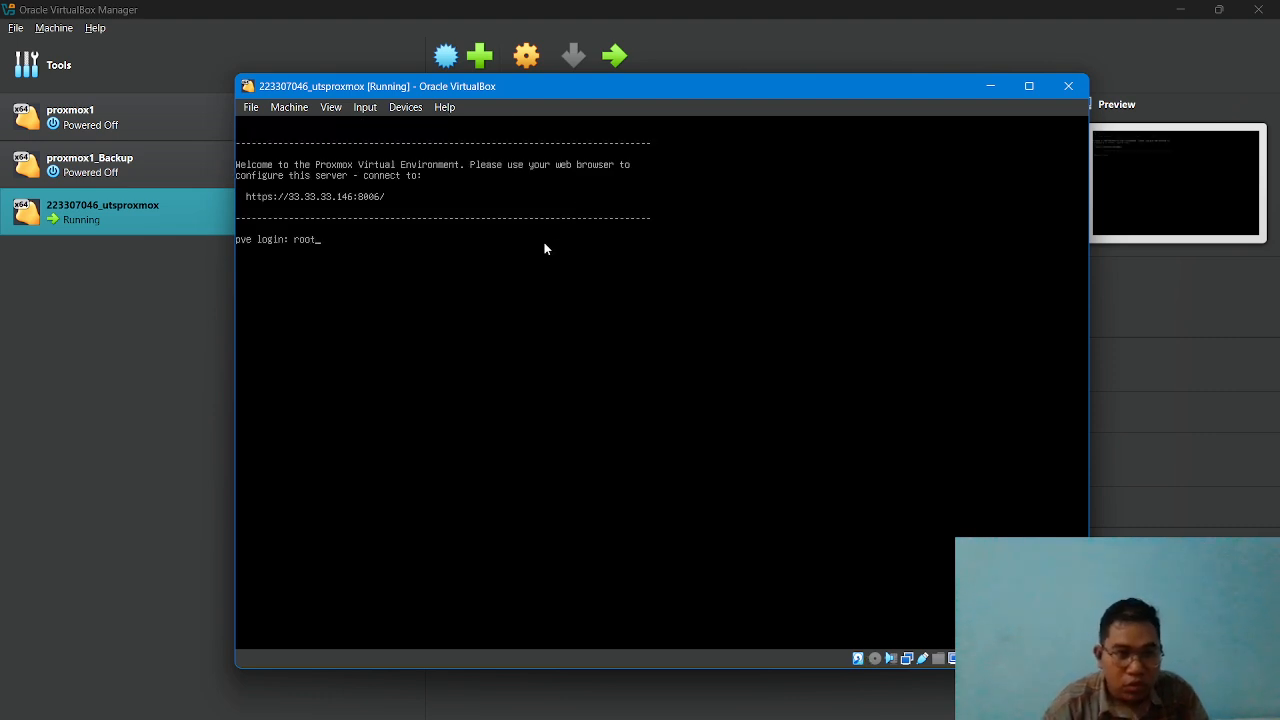
text(t)
key(Return)
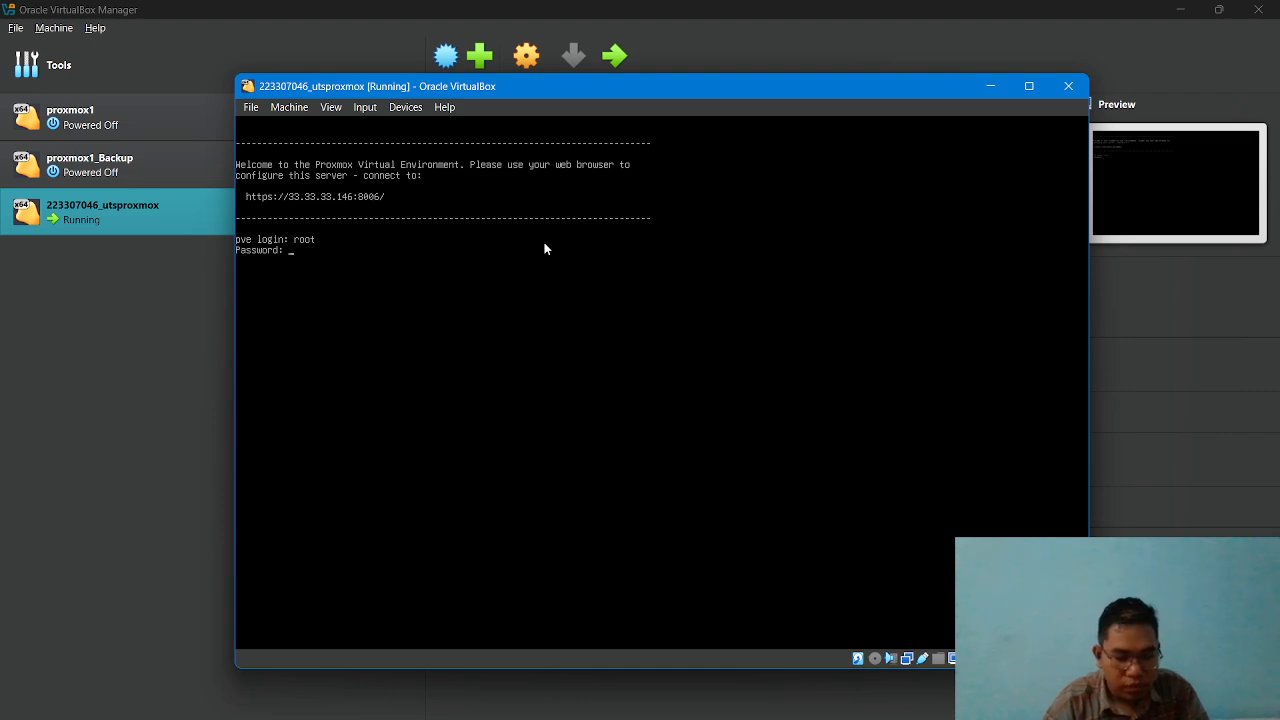
key(Return)
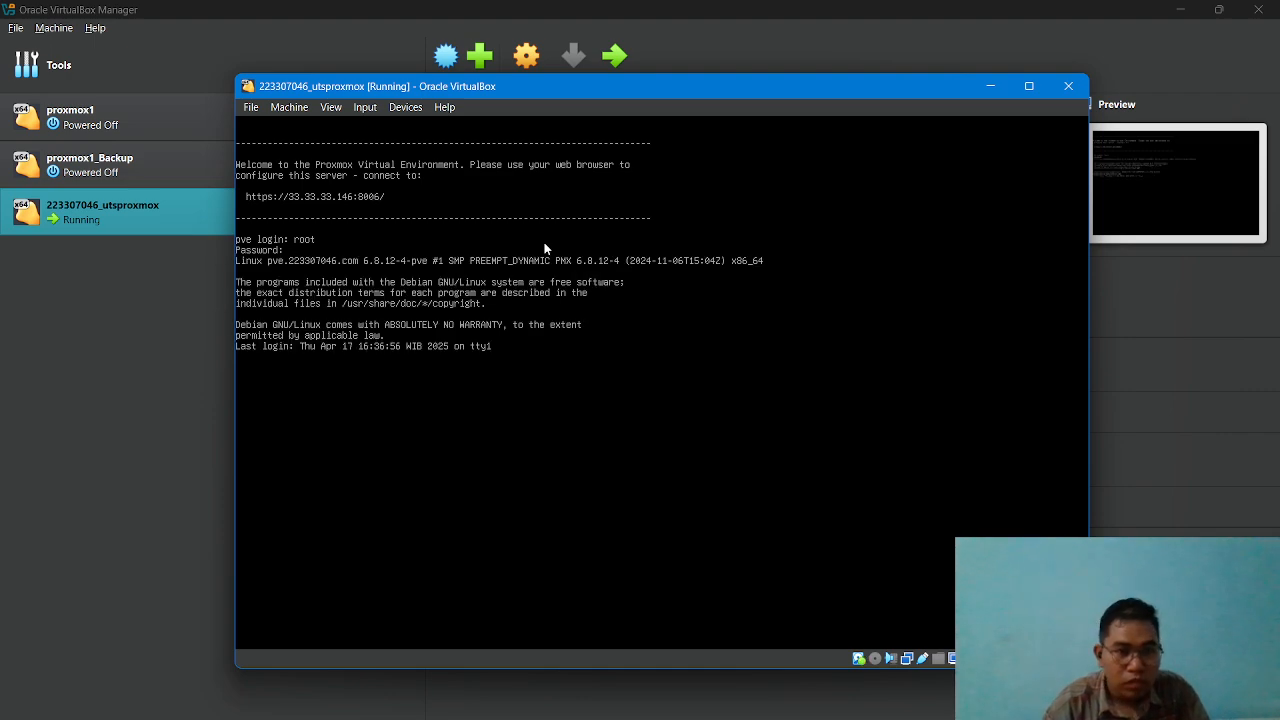
Switch to Chrome, close the old Proxmox VE tab and open a new one.
click(548, 702)
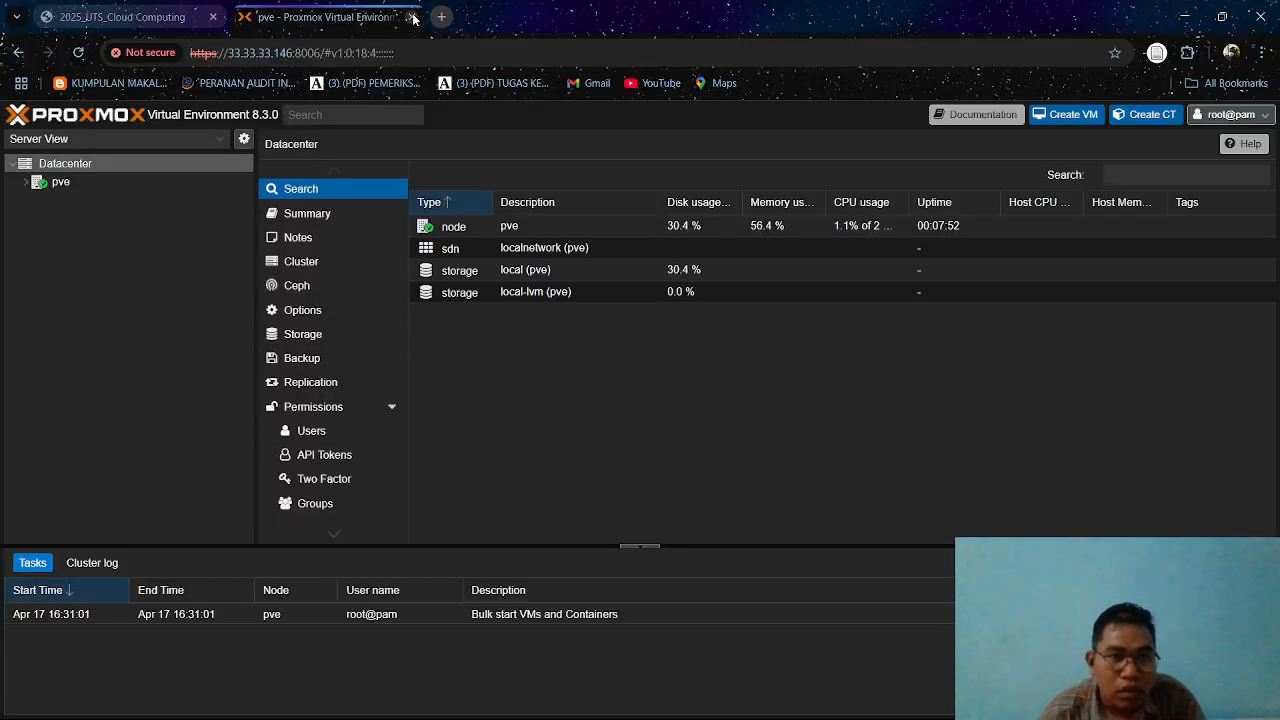
click(409, 19)
click(242, 17)
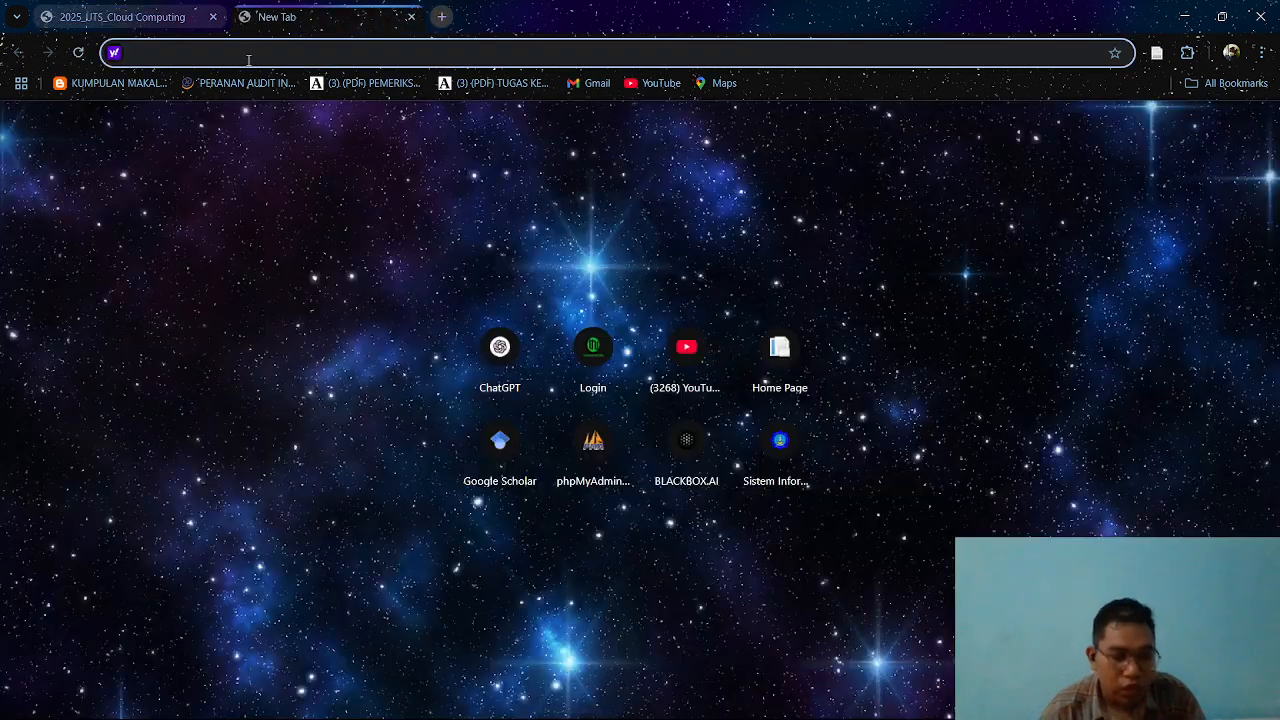
text(htt6p)
key(BackSpace)
key(BackSpace)
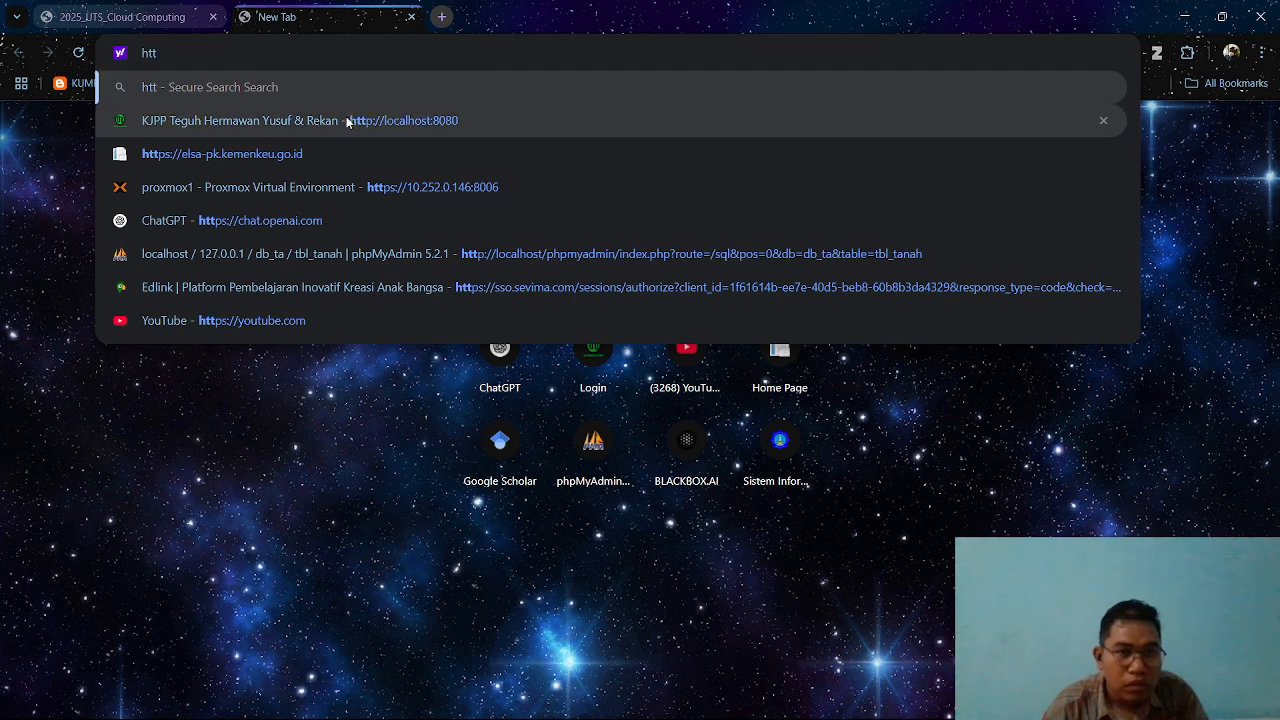
click(362, 186)
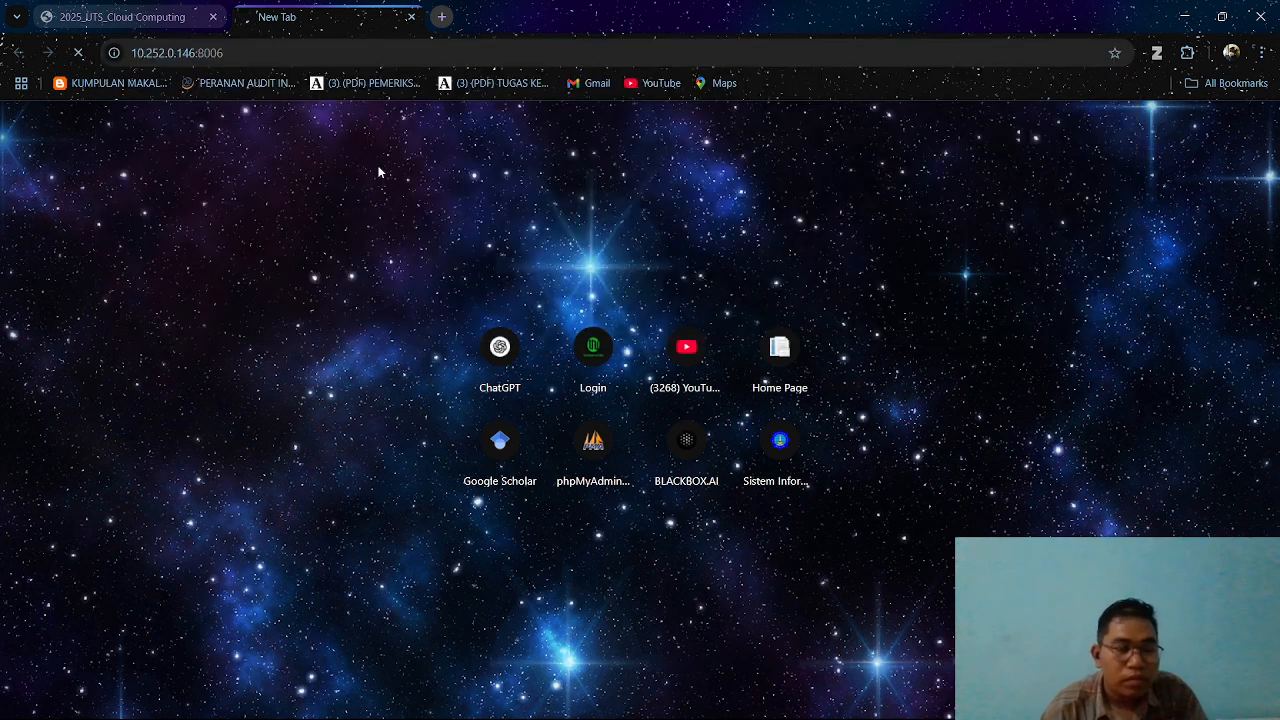
click(262, 53)
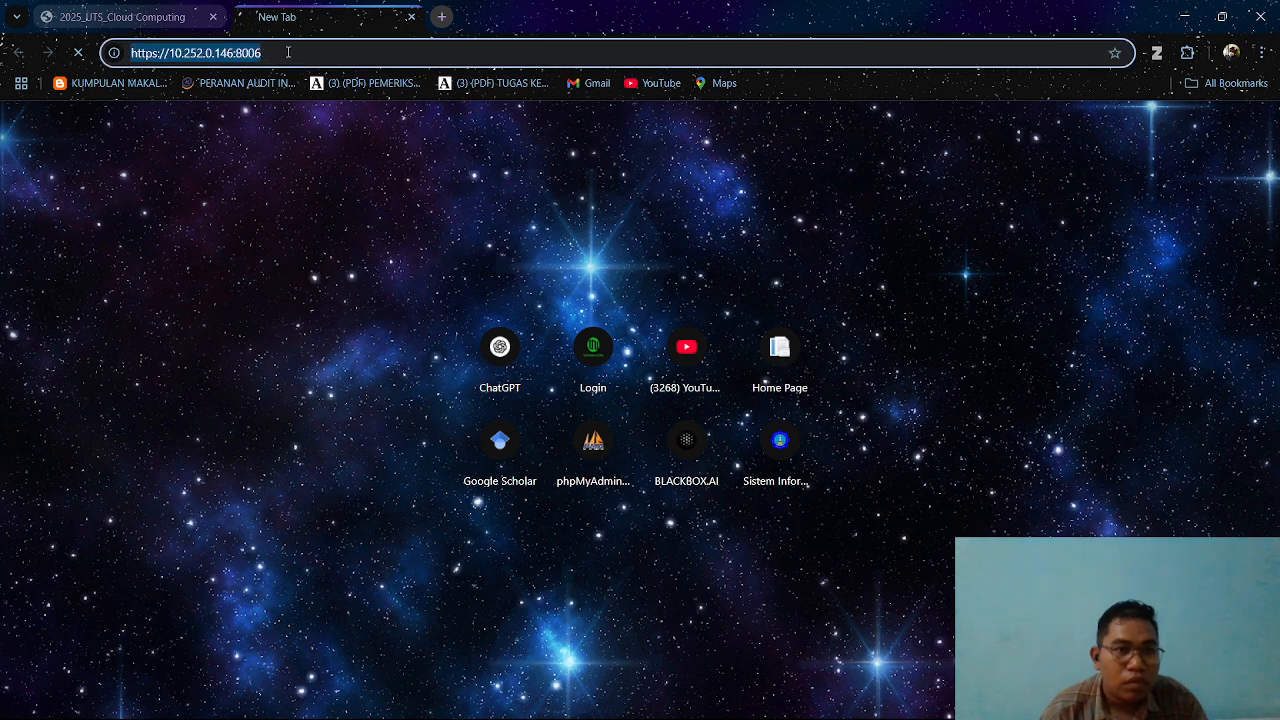
click(411, 17)
click(253, 20)
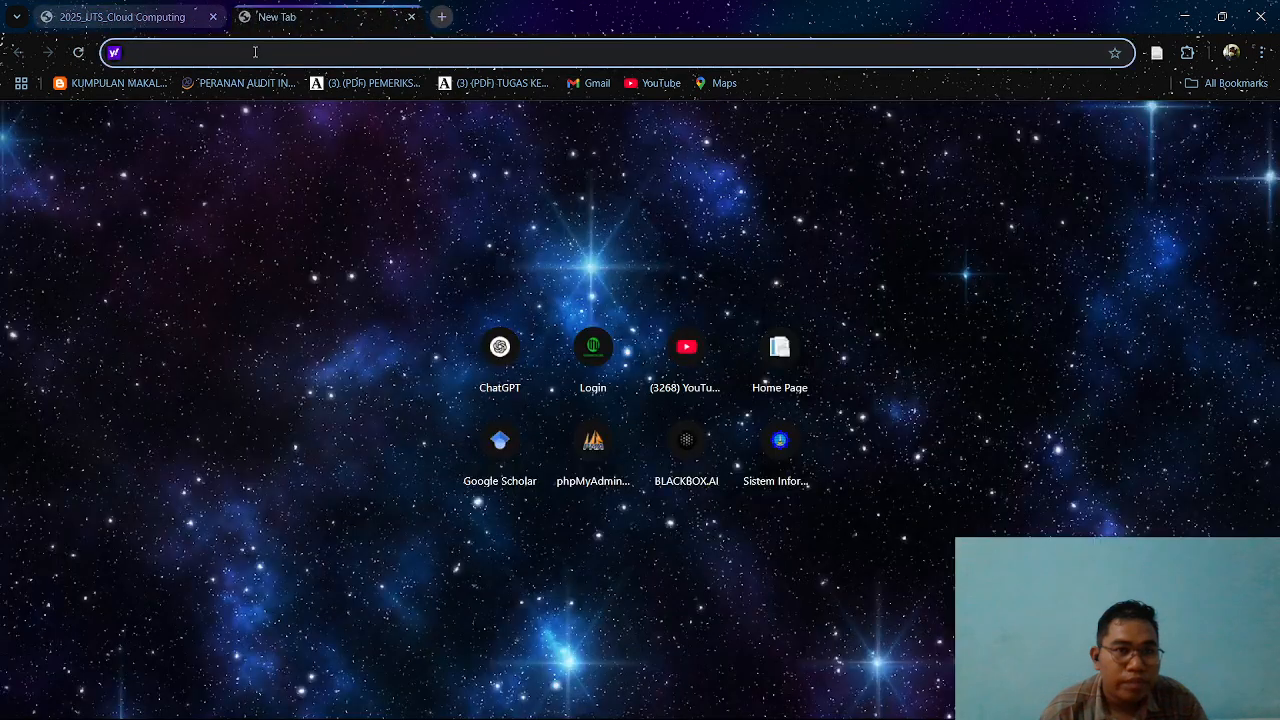
text(https)
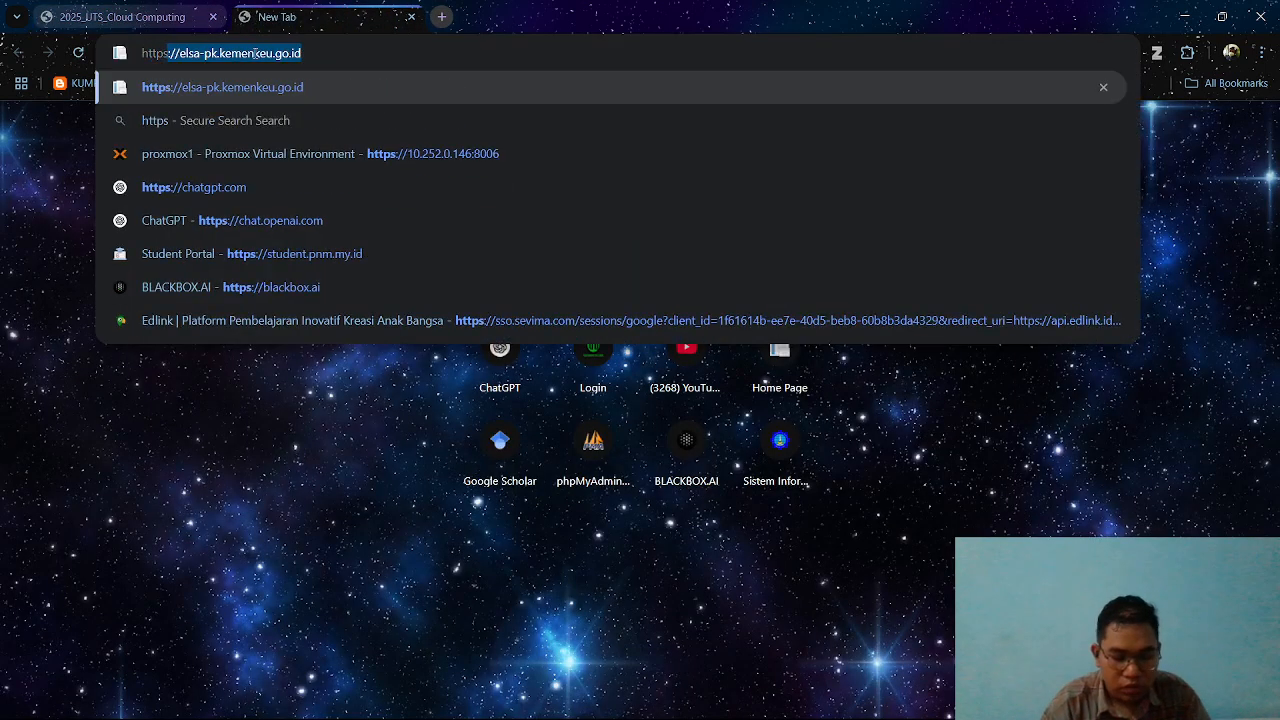
key(Right)
key(BackSpace)
key(BackSpace)
key(BackSpace)
key(BackSpace)
key(BackSpace)
key(BackSpace)
key(BackSpace)
key(BackSpace)
key(BackSpace)
key(BackSpace)
key(BackSpace)
key(BackSpace)
key(BackSpace)
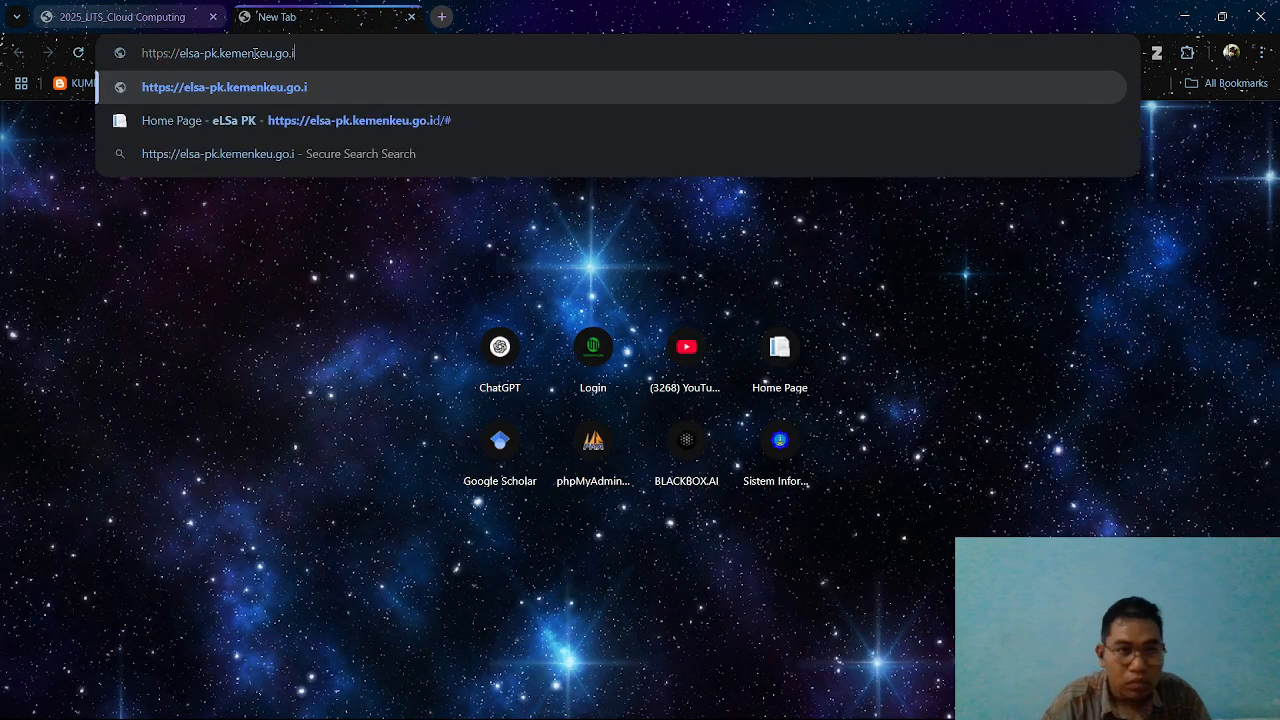
key(BackSpace)
key(BackSpace)
key(BackSpace)
key(BackSpace)
key(BackSpace)
key(BackSpace)
key(BackSpace)
key(BackSpace)
key(BackSpace)
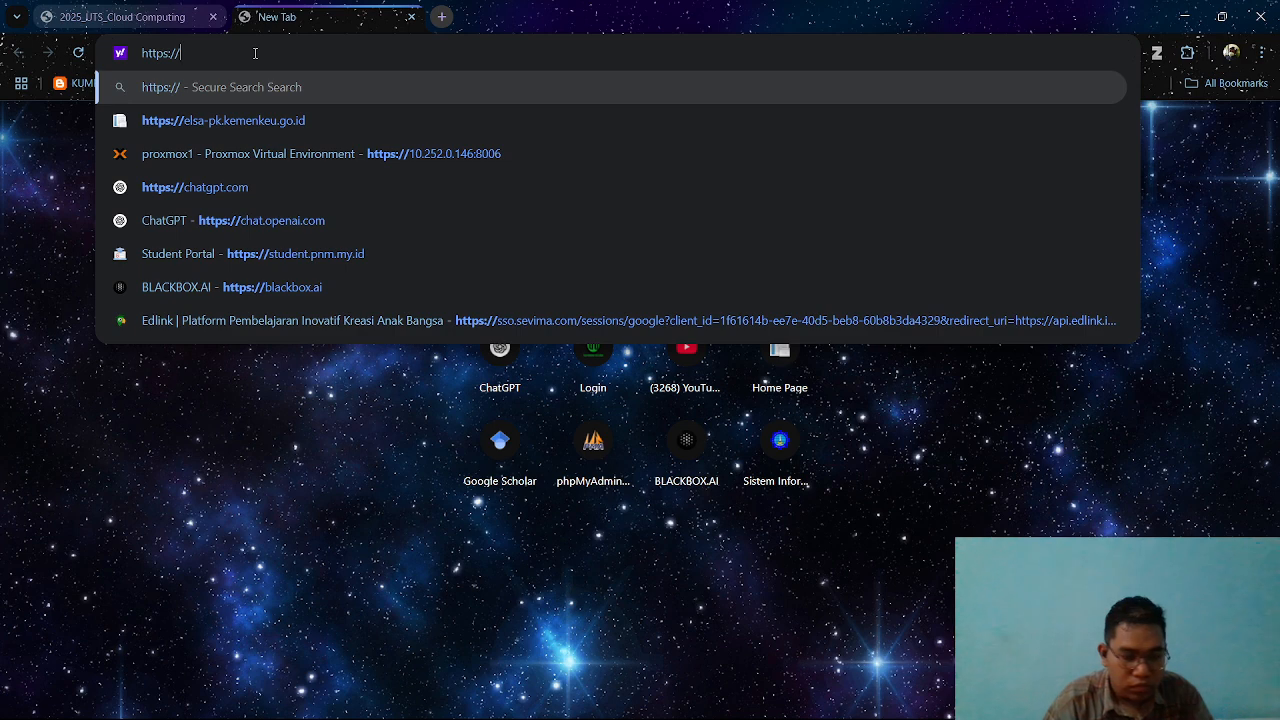
text(33.33.33)
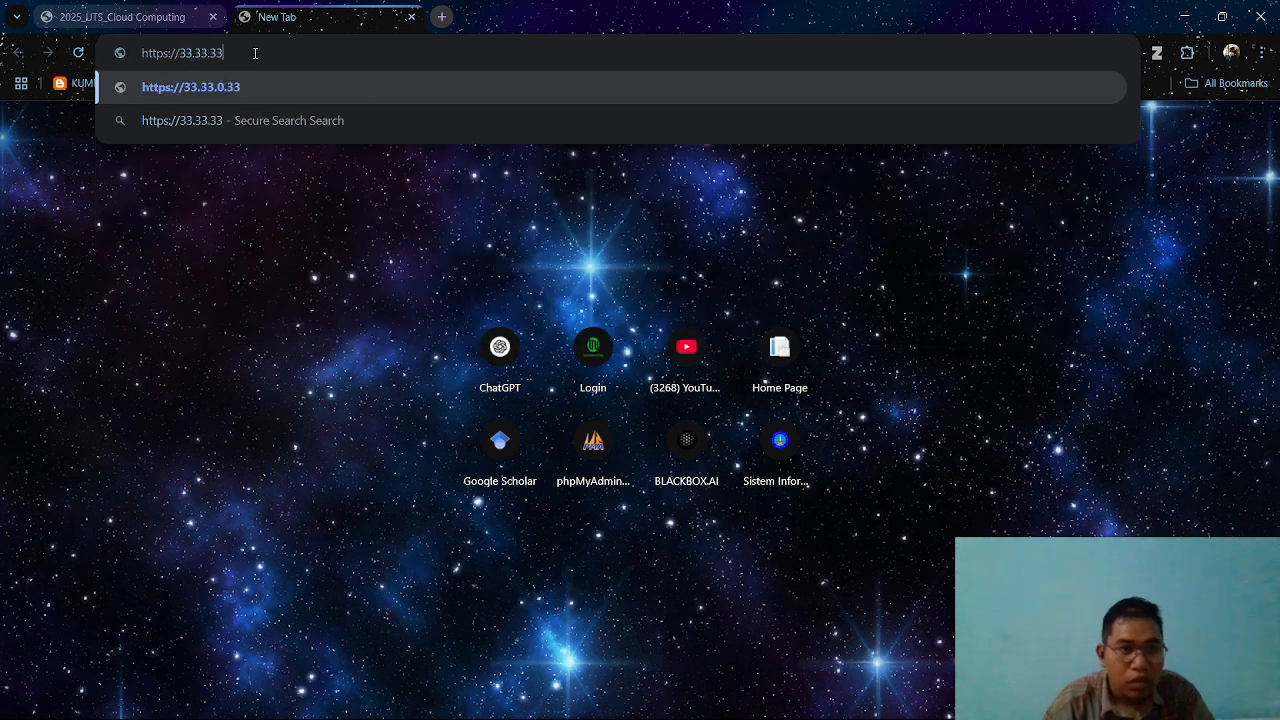
text(.146)
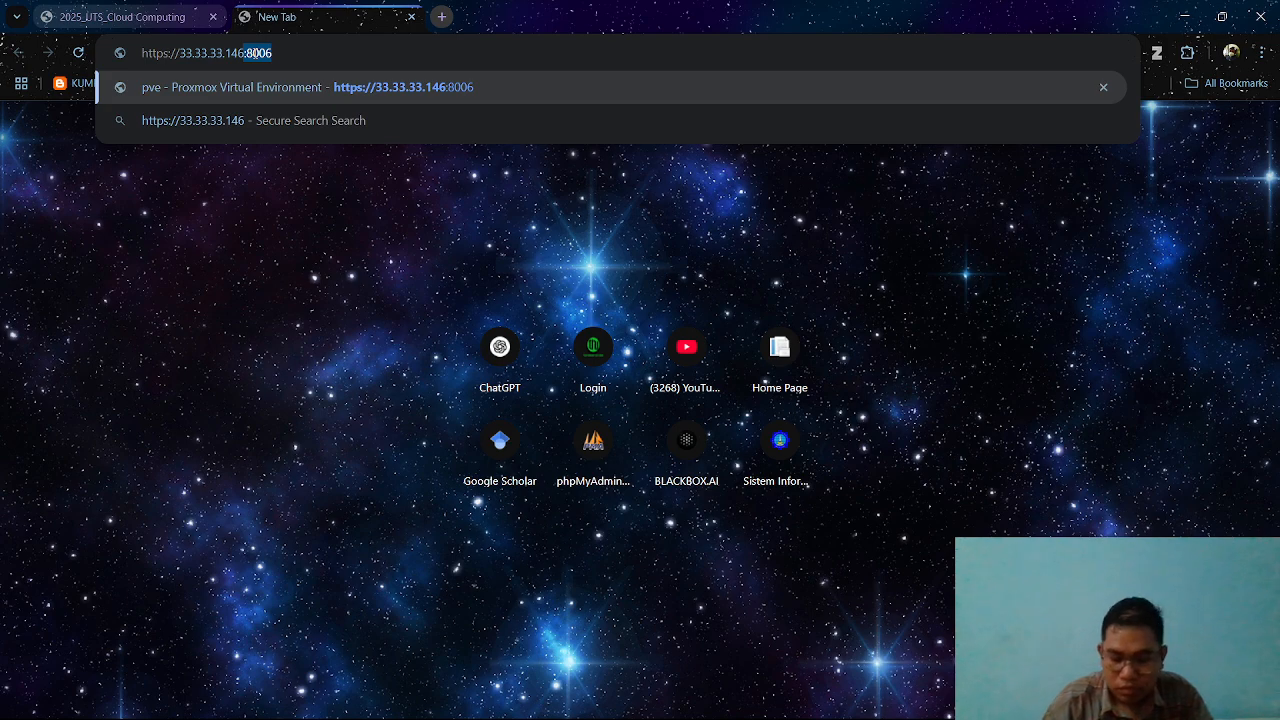
key(Right)
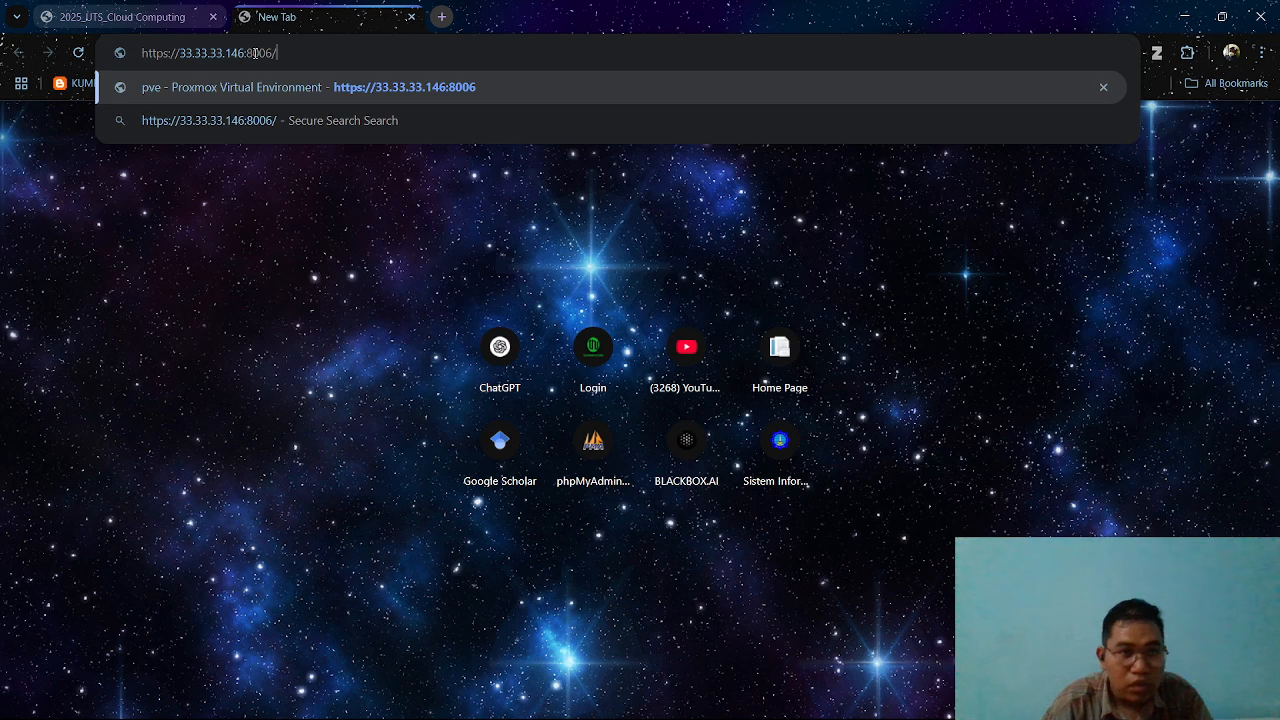
key(Return)
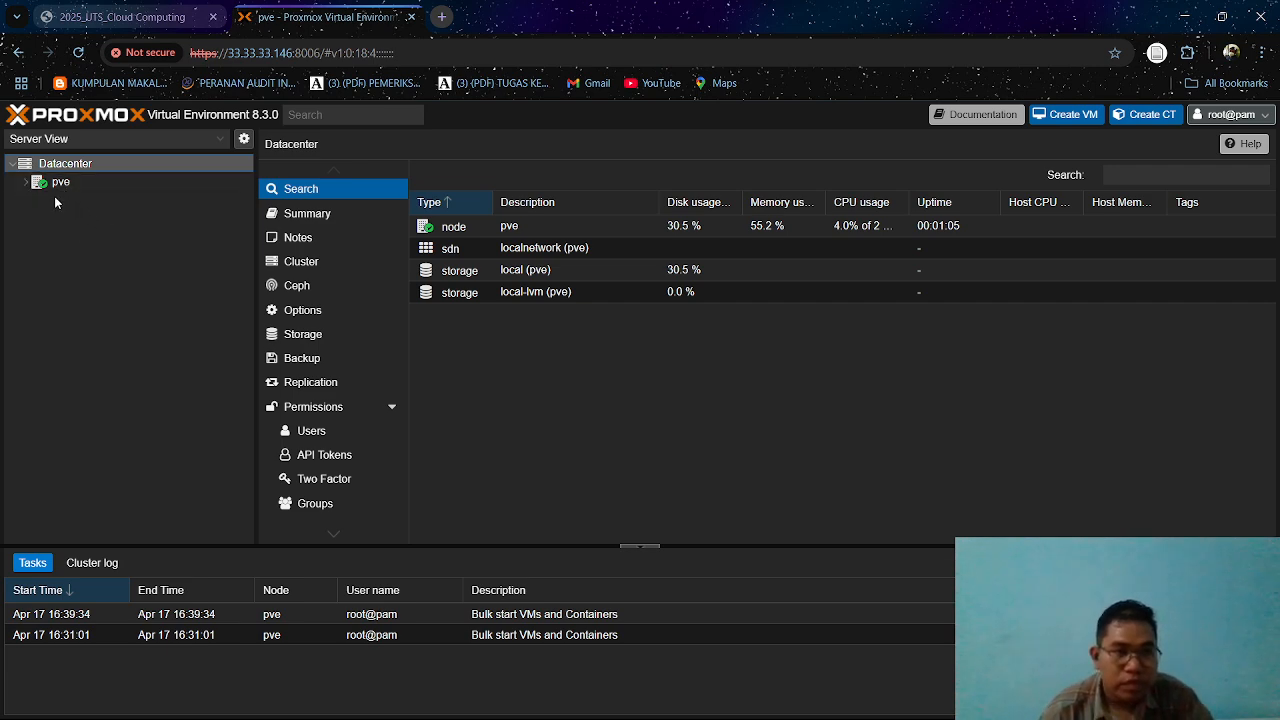
Upload alpine-standard-3.21.3-x86_64.iso to the ISO images of the local (pve) storage and close the task viewer.
click(24, 183)
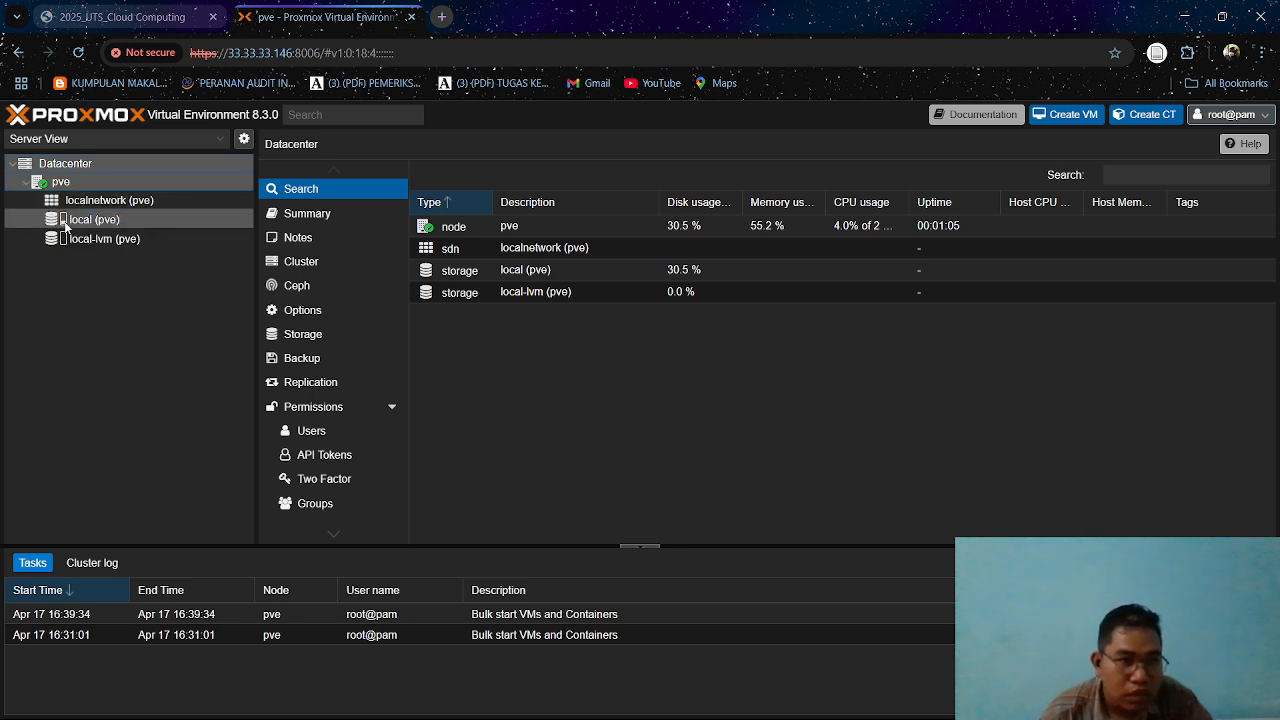
click(83, 222)
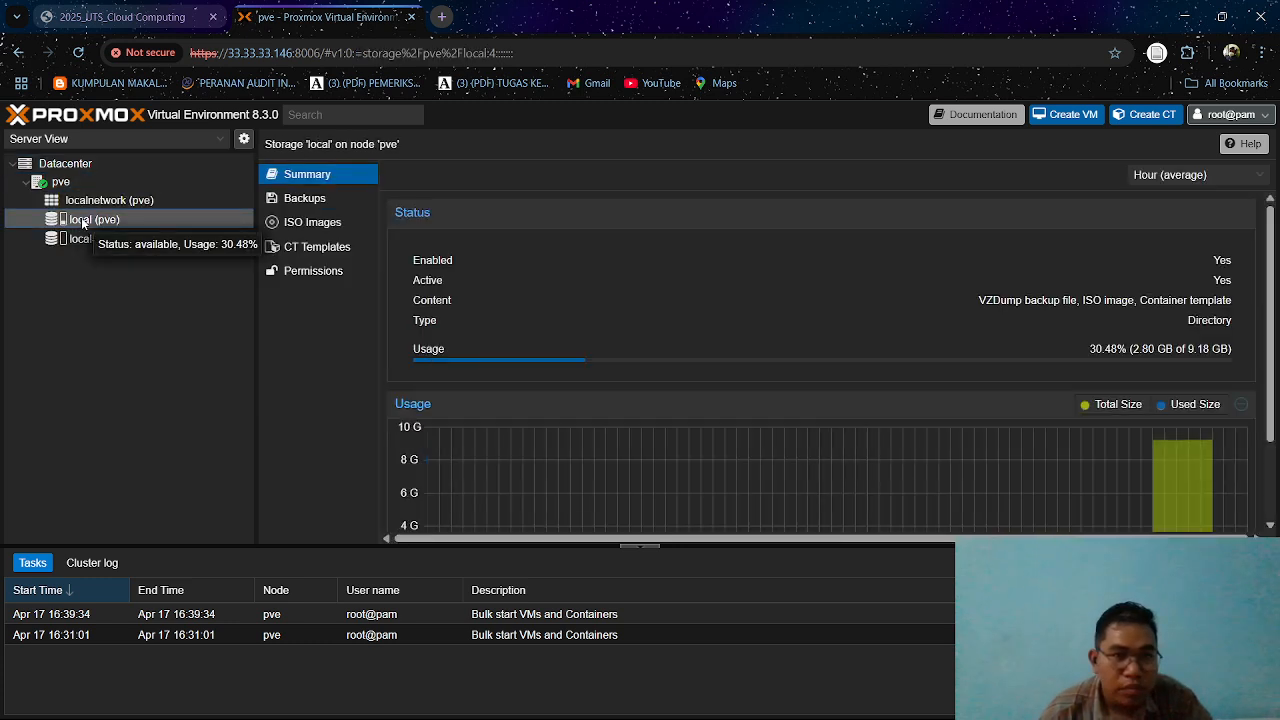
click(299, 224)
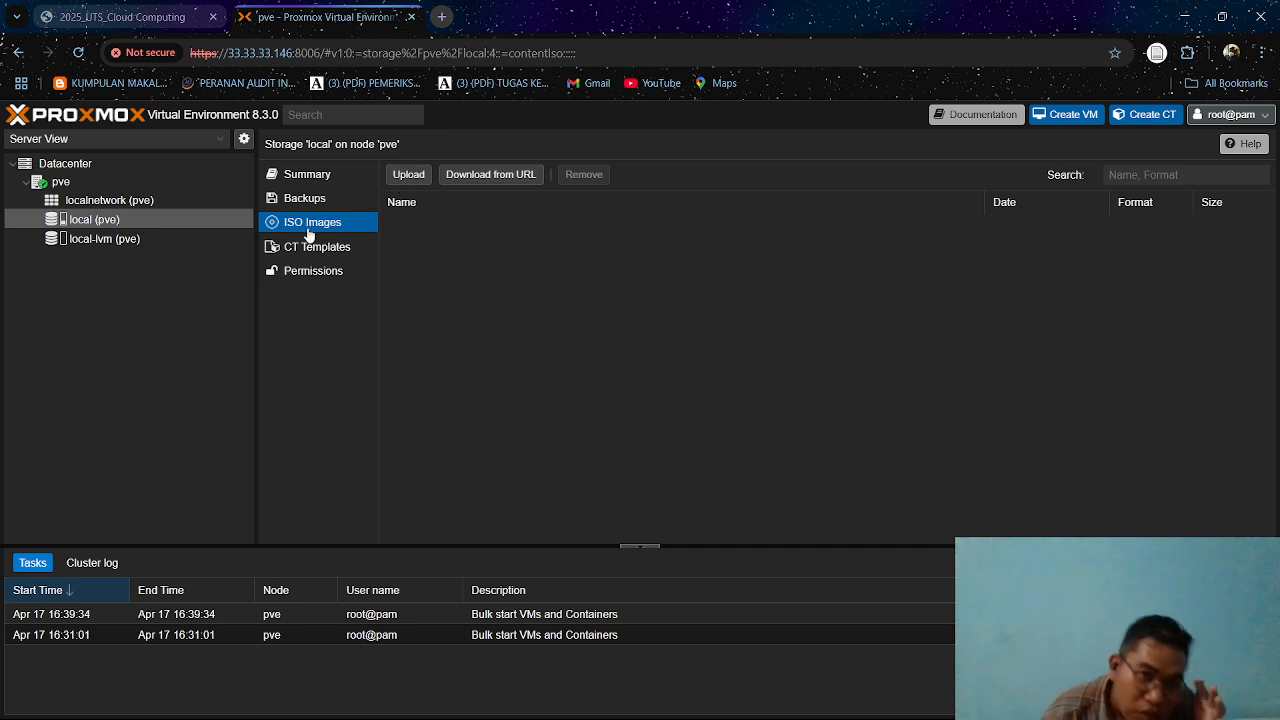
click(405, 177)
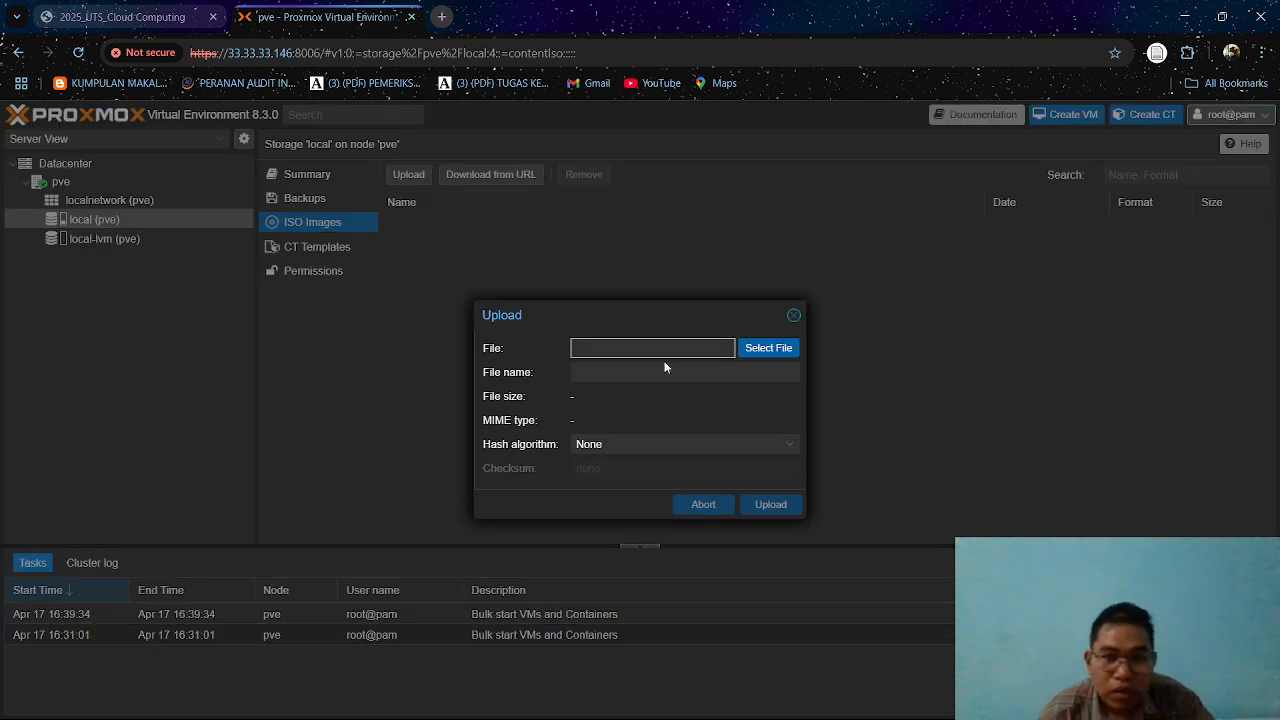
click(766, 354)
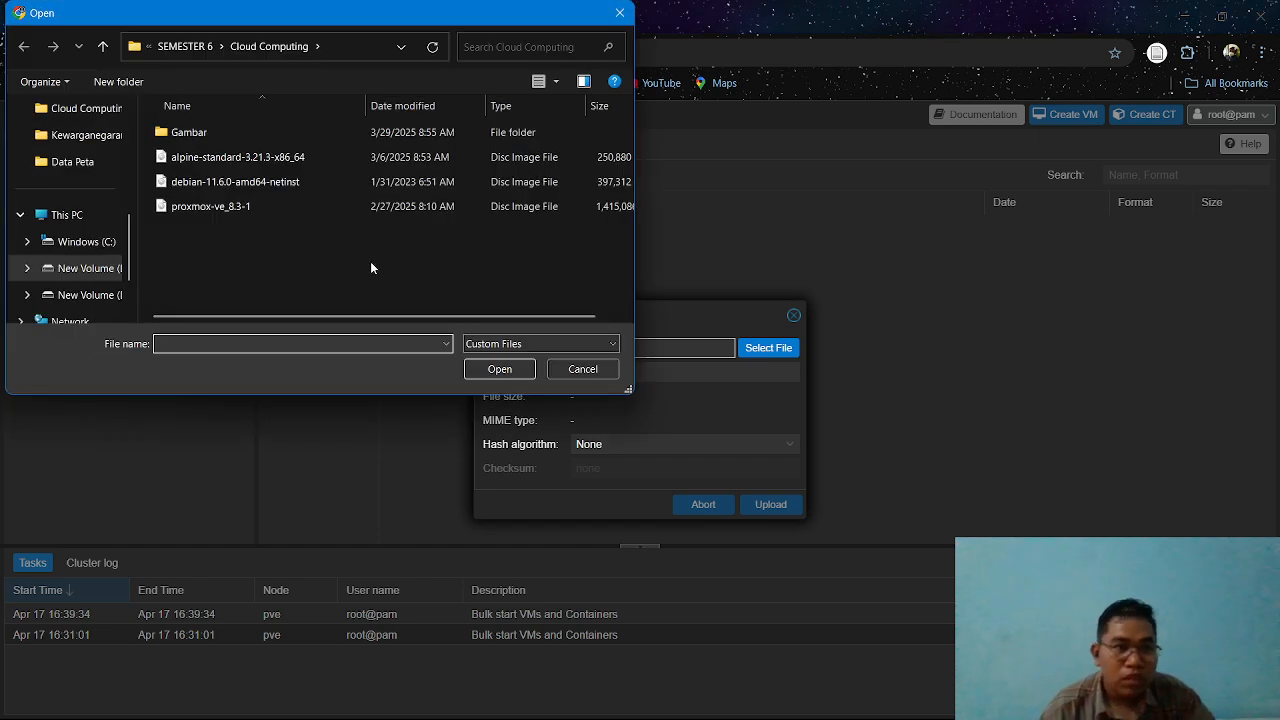
click(261, 158)
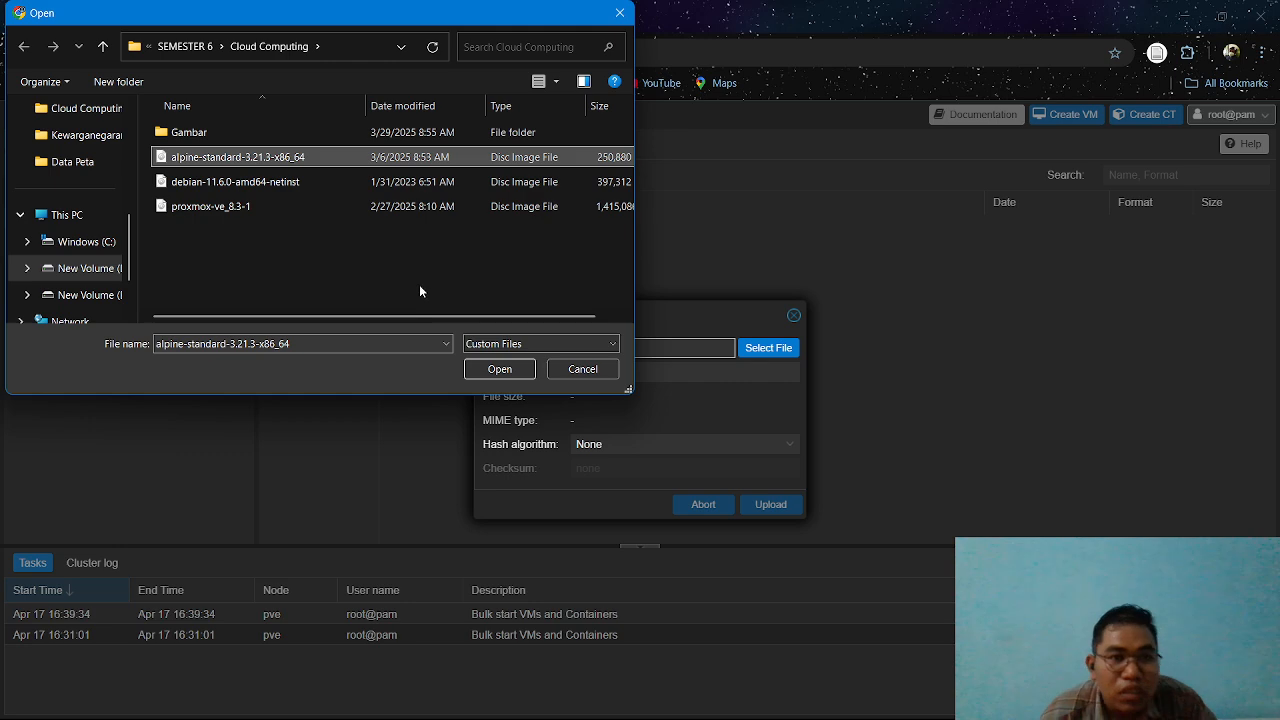
click(500, 369)
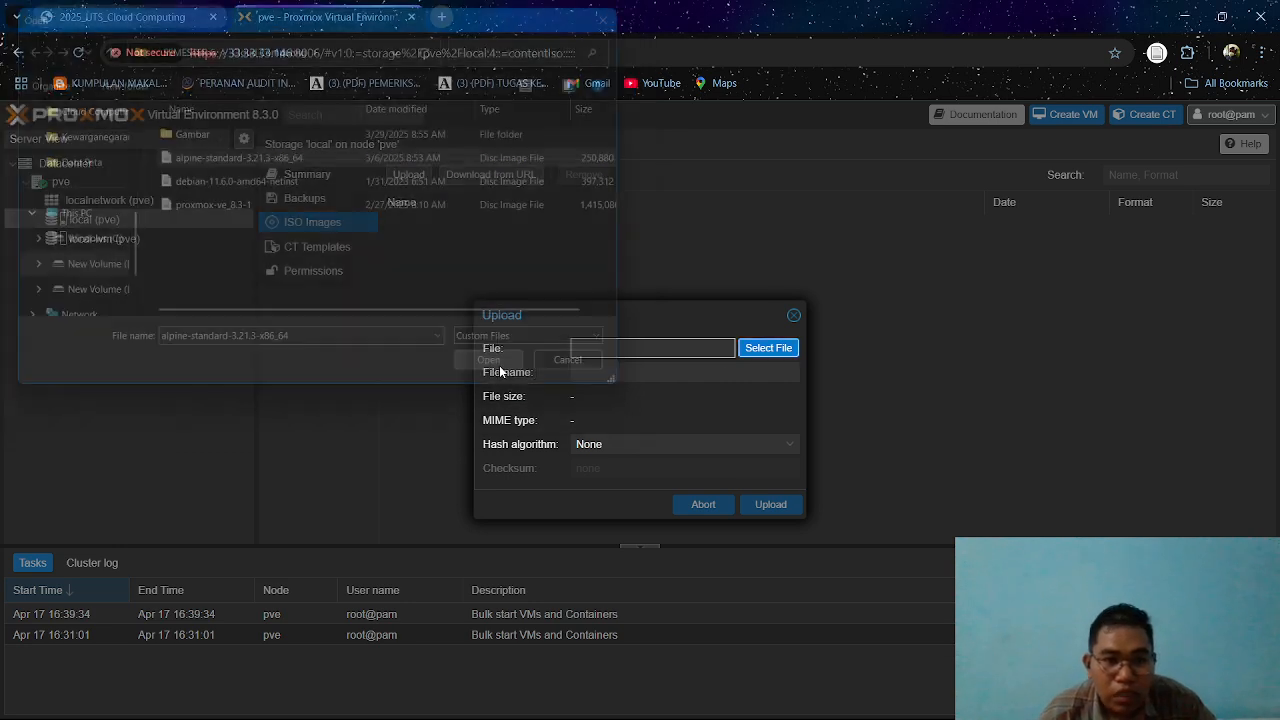
click(772, 504)
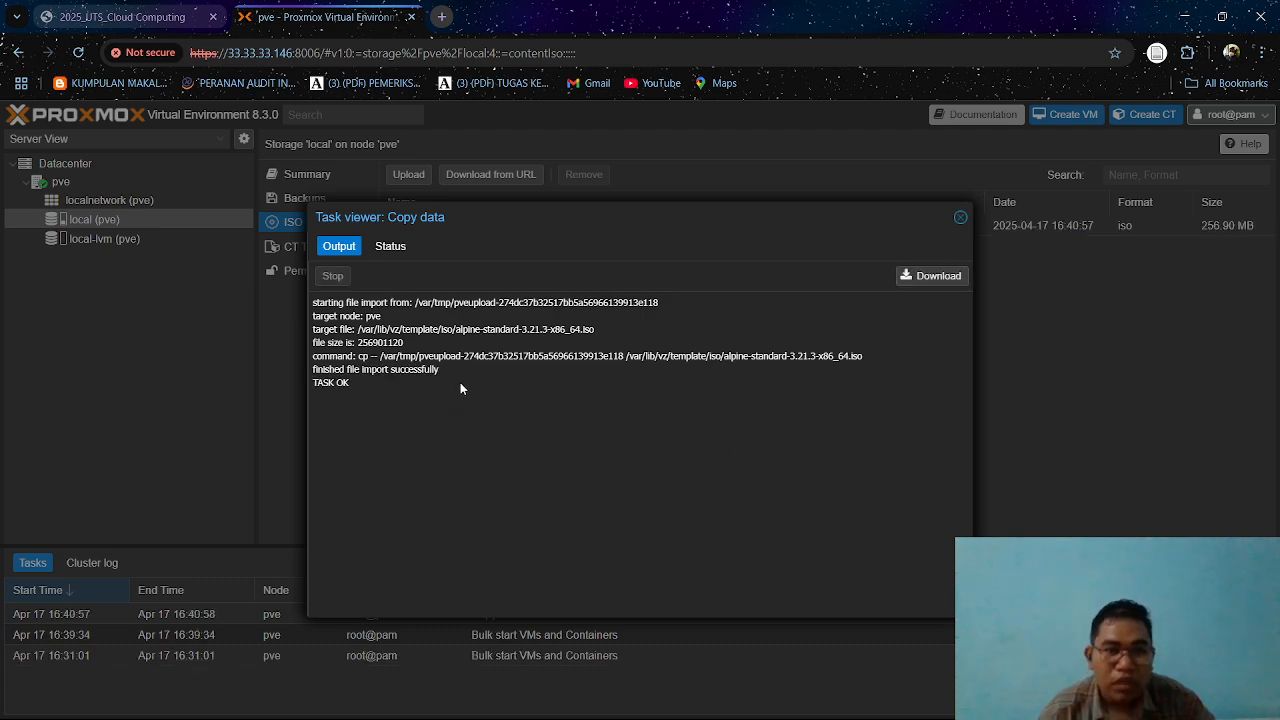
click(960, 218)
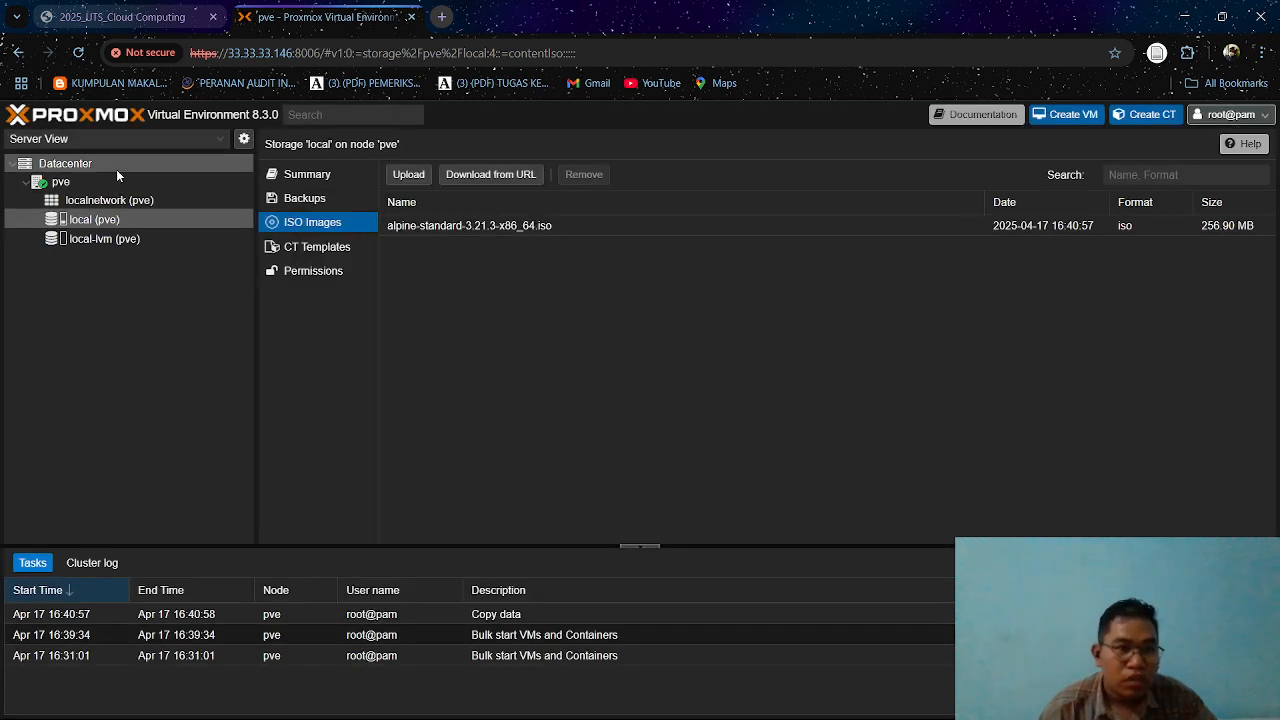
Begin creating a virtual machine on node pve and name it server-146.
click(1073, 117)
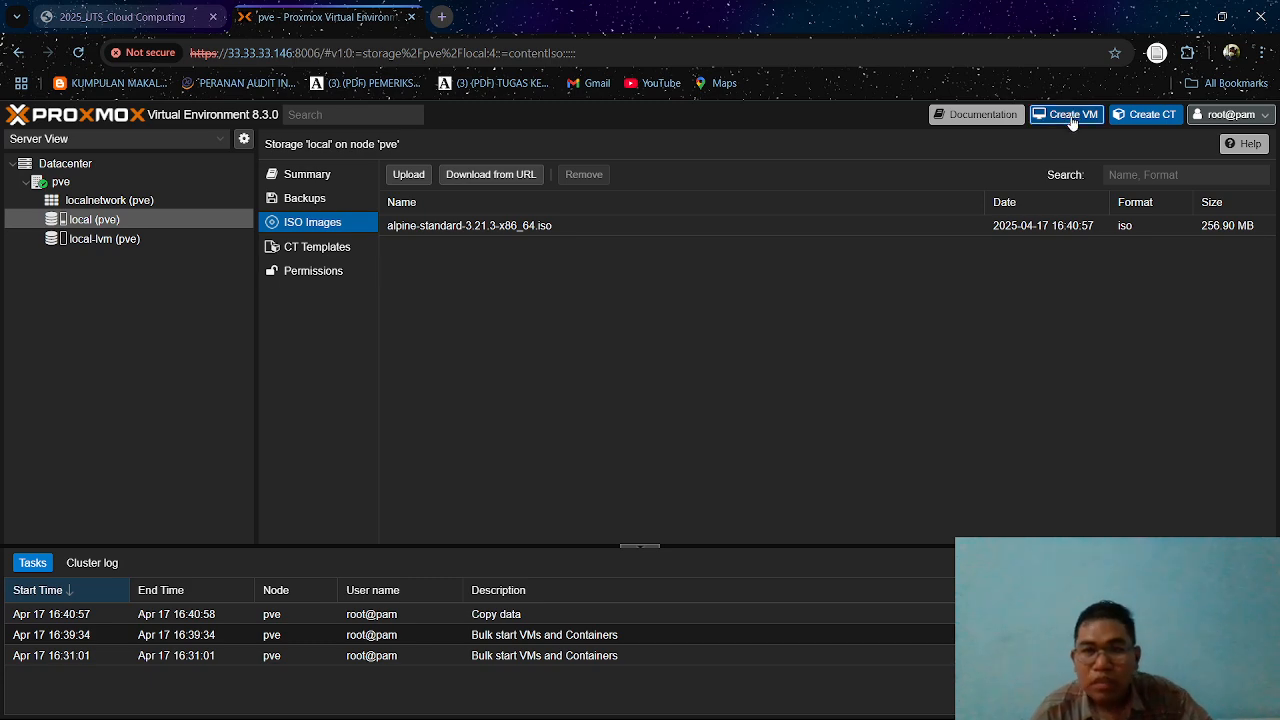
click(527, 312)
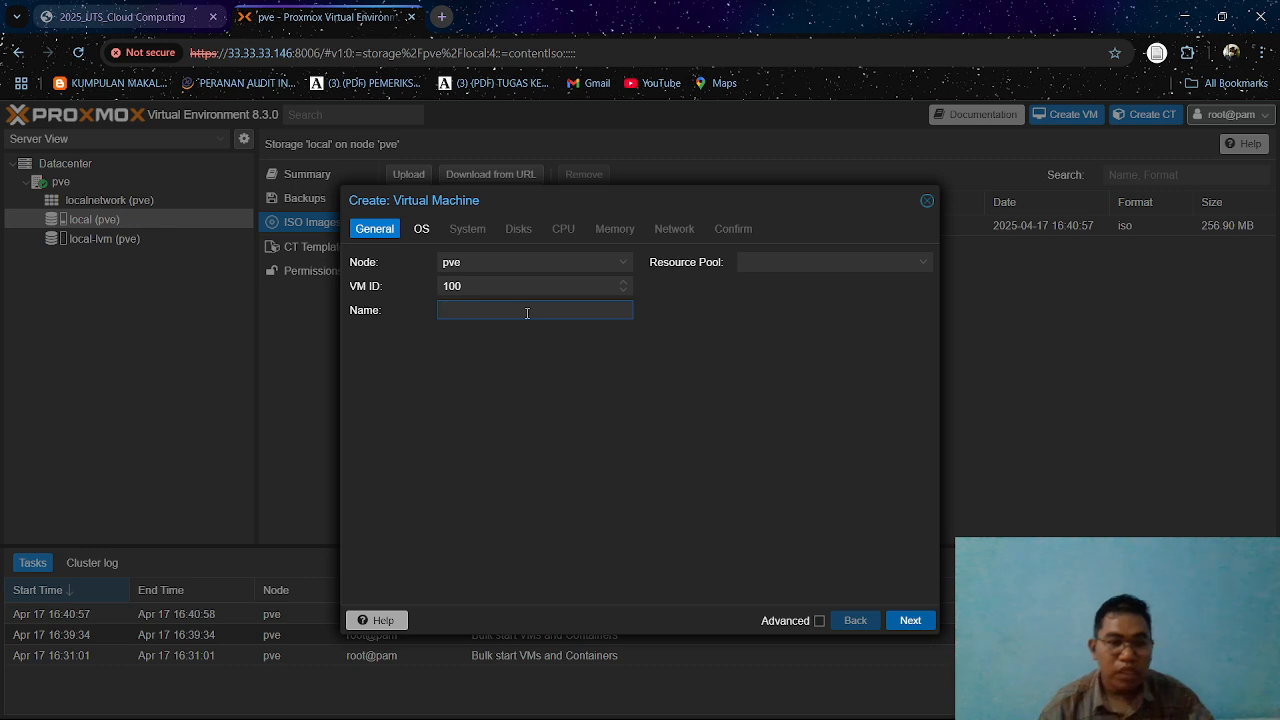
text(serve)
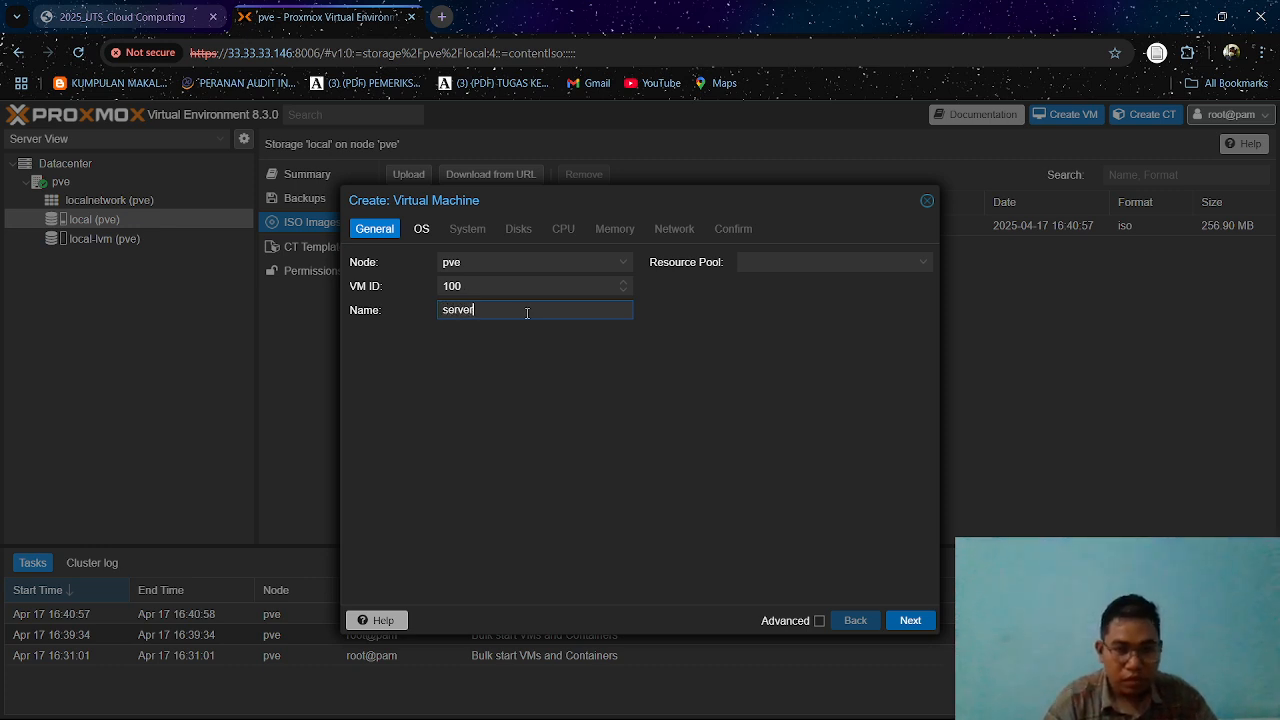
text(r-)
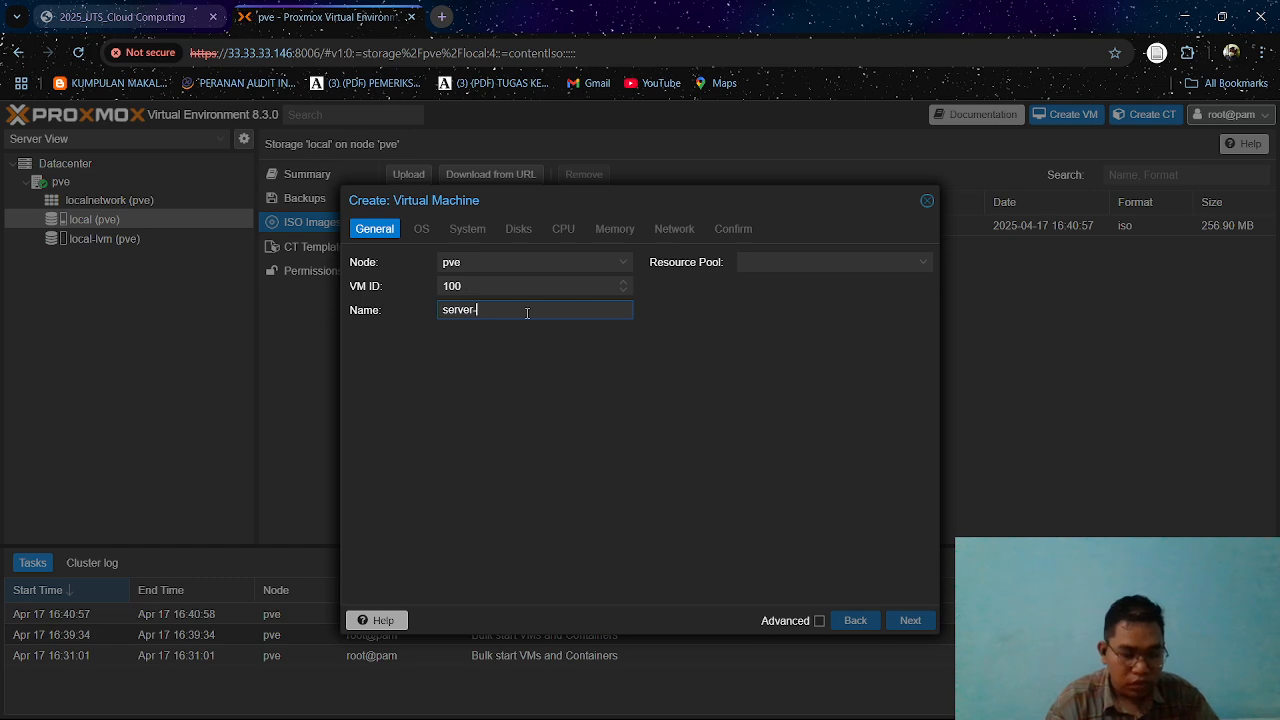
text(146)
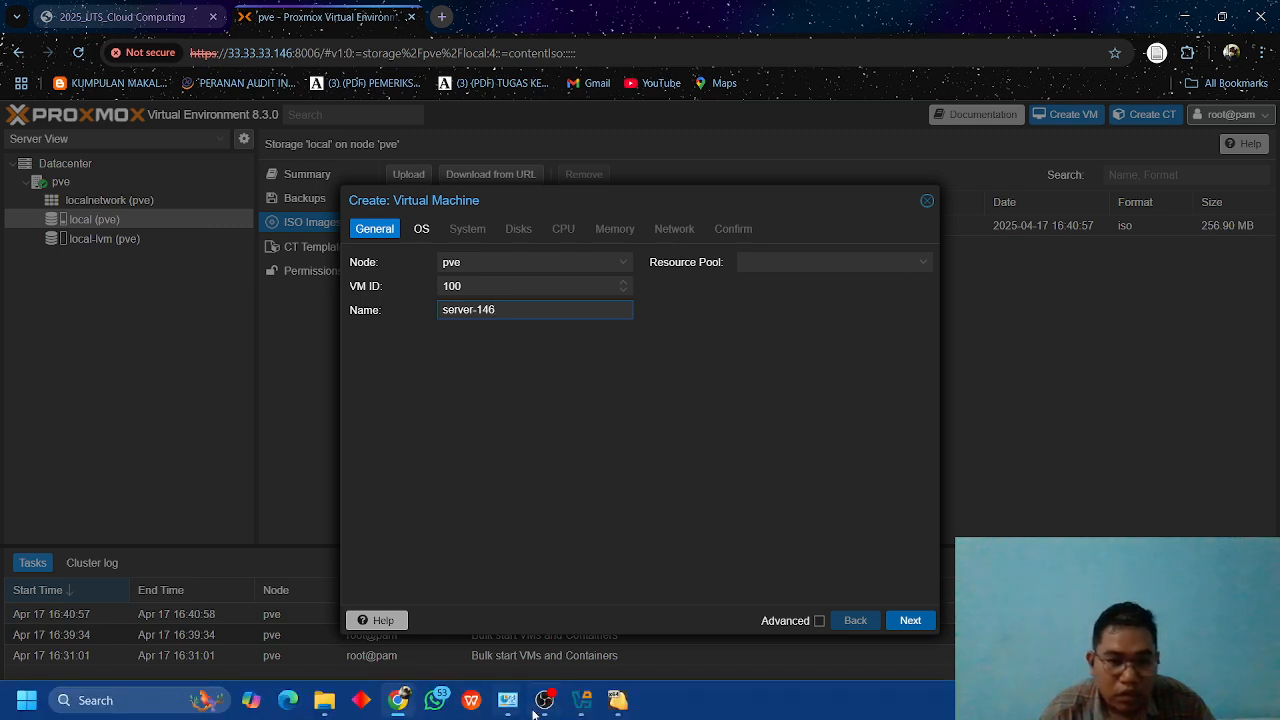
Check the VM naming rule in the 2025_UTS_Cloud Computing PDF and change the new VM's name to server-46.
mouse_move(523, 710)
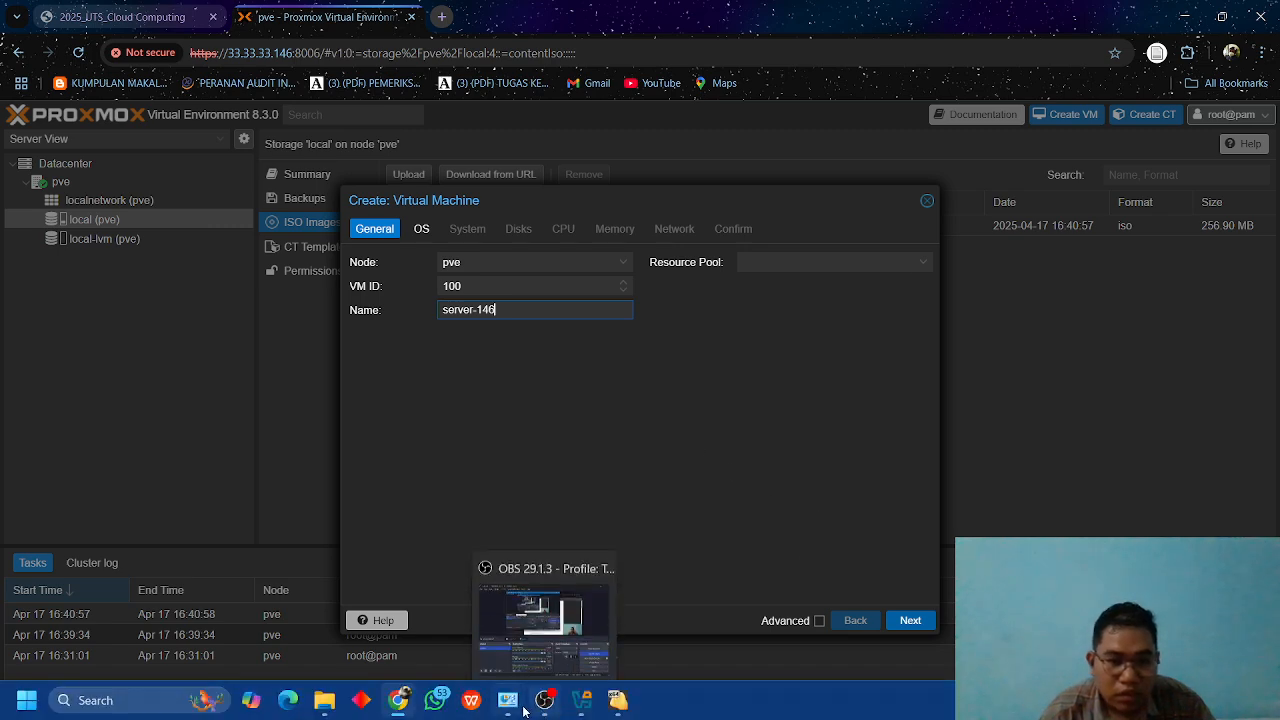
click(64, 18)
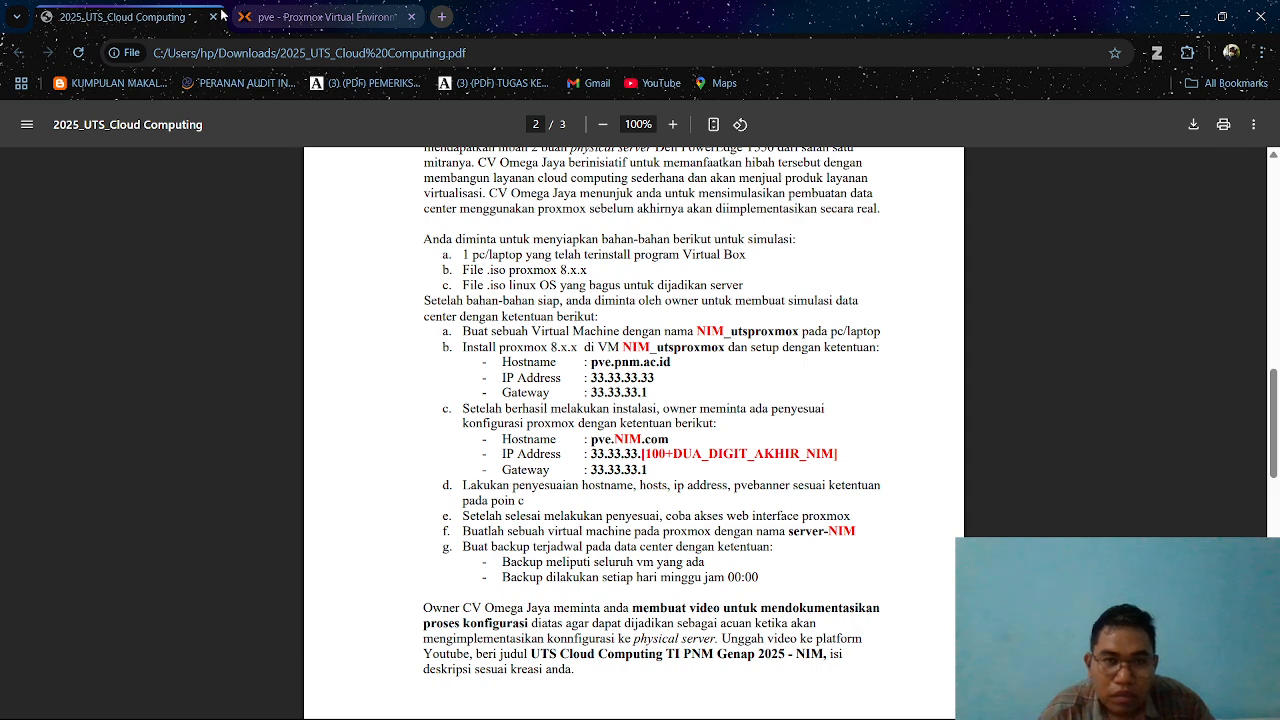
click(280, 19)
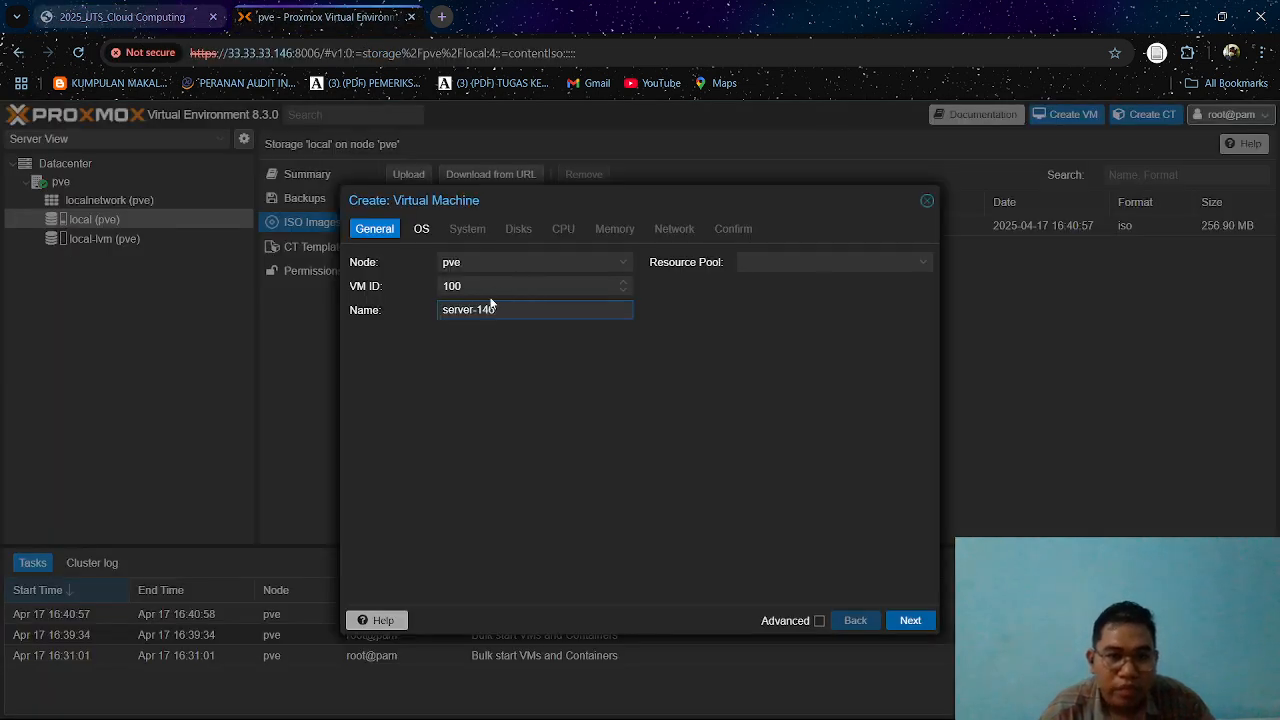
click(484, 309)
key(BackSpace)
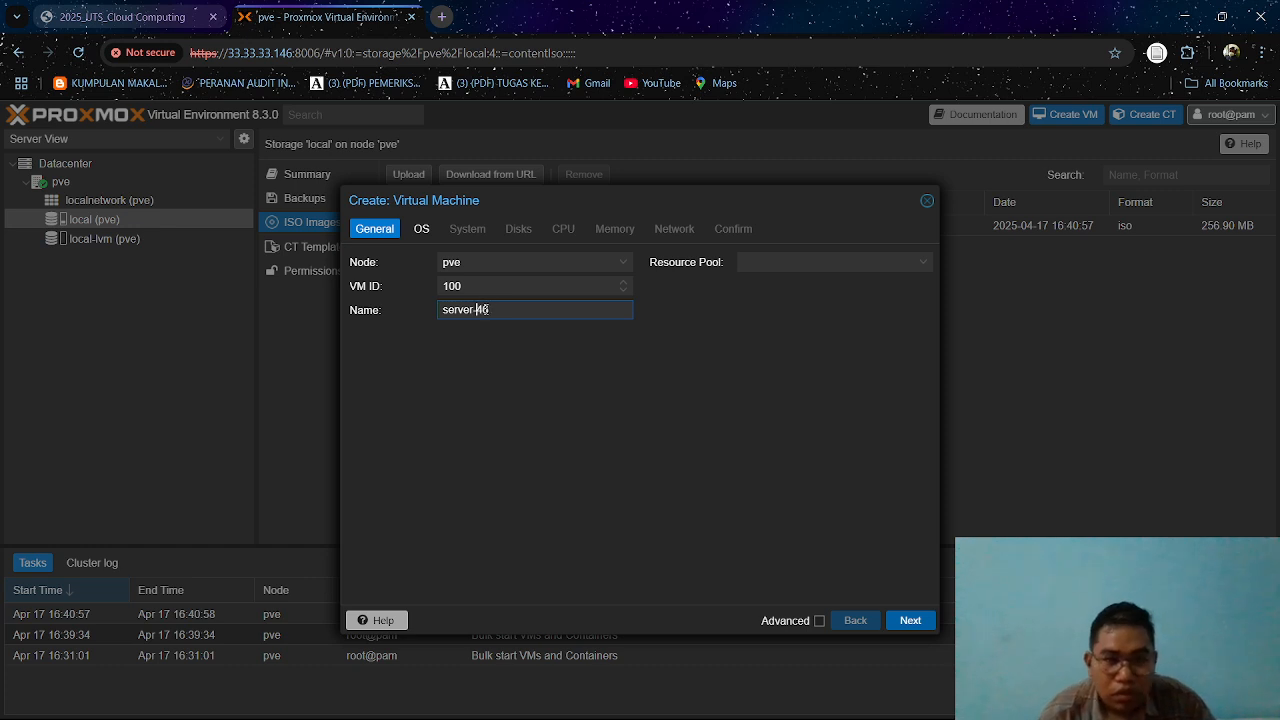
click(926, 622)
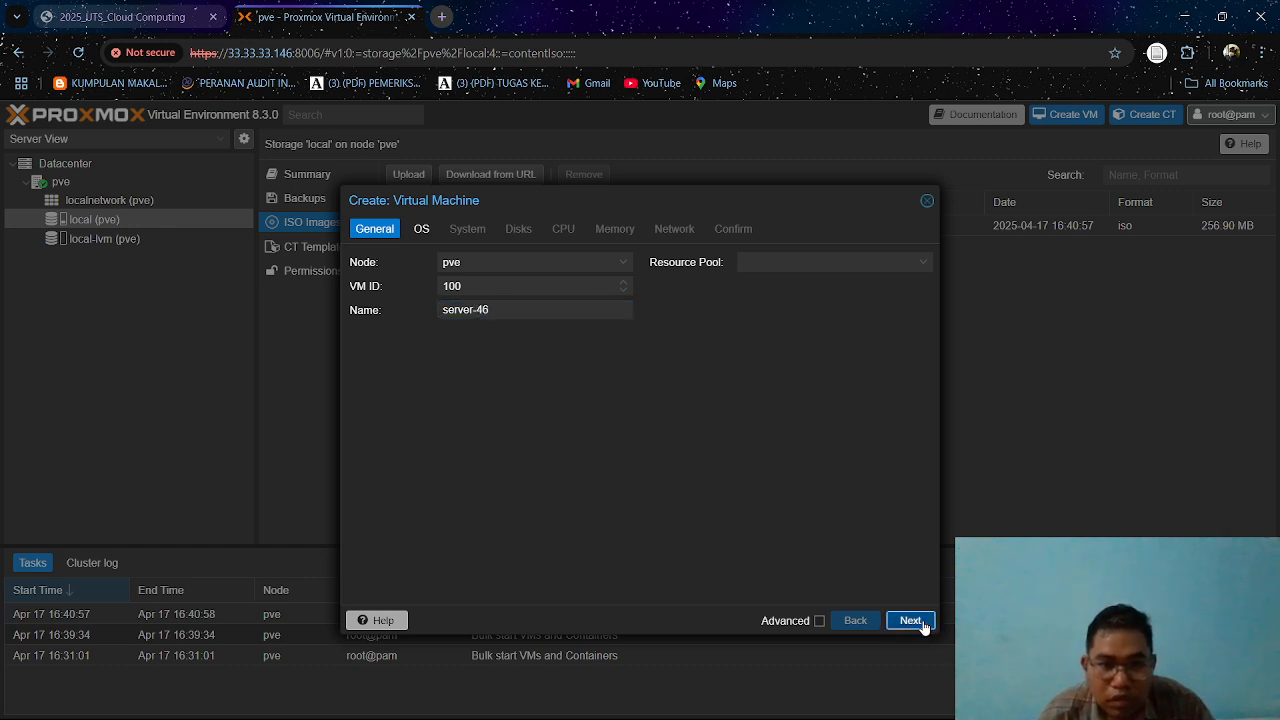
Choose alpine-standard-3.21.3-x86_64.iso from local storage as the VM's installation image, keeping Linux as guest OS.
click(620, 311)
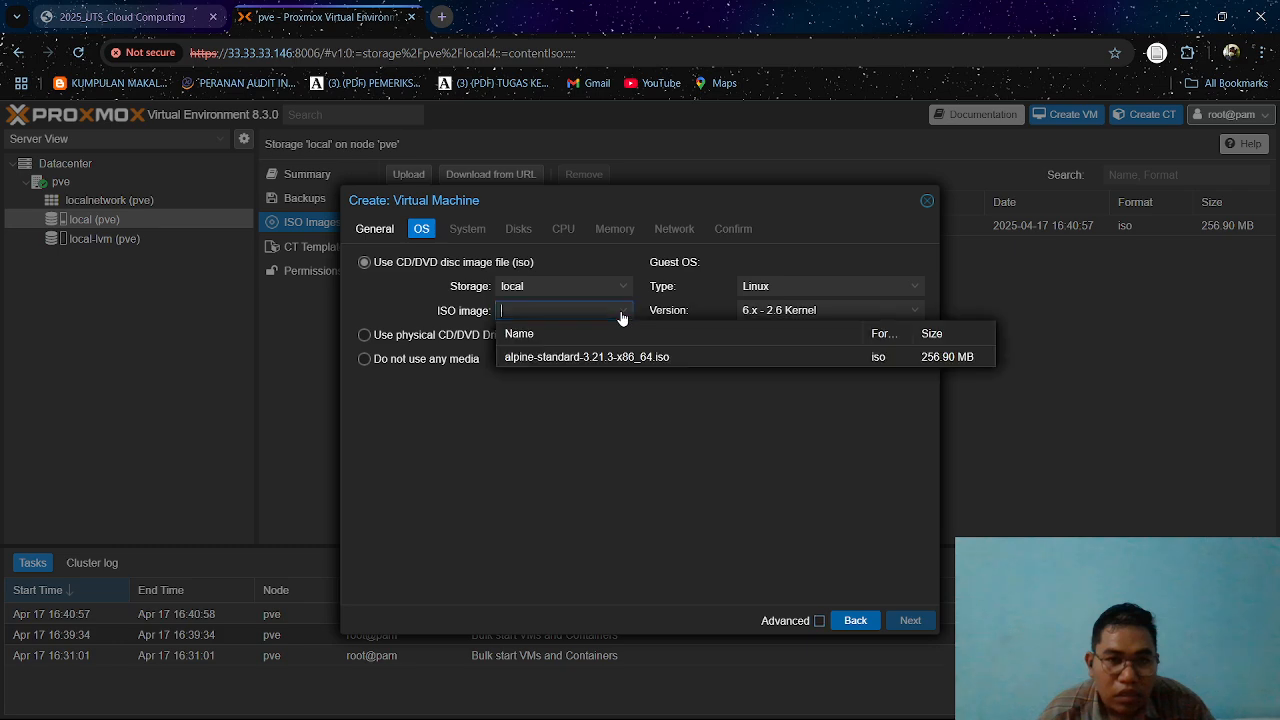
click(641, 357)
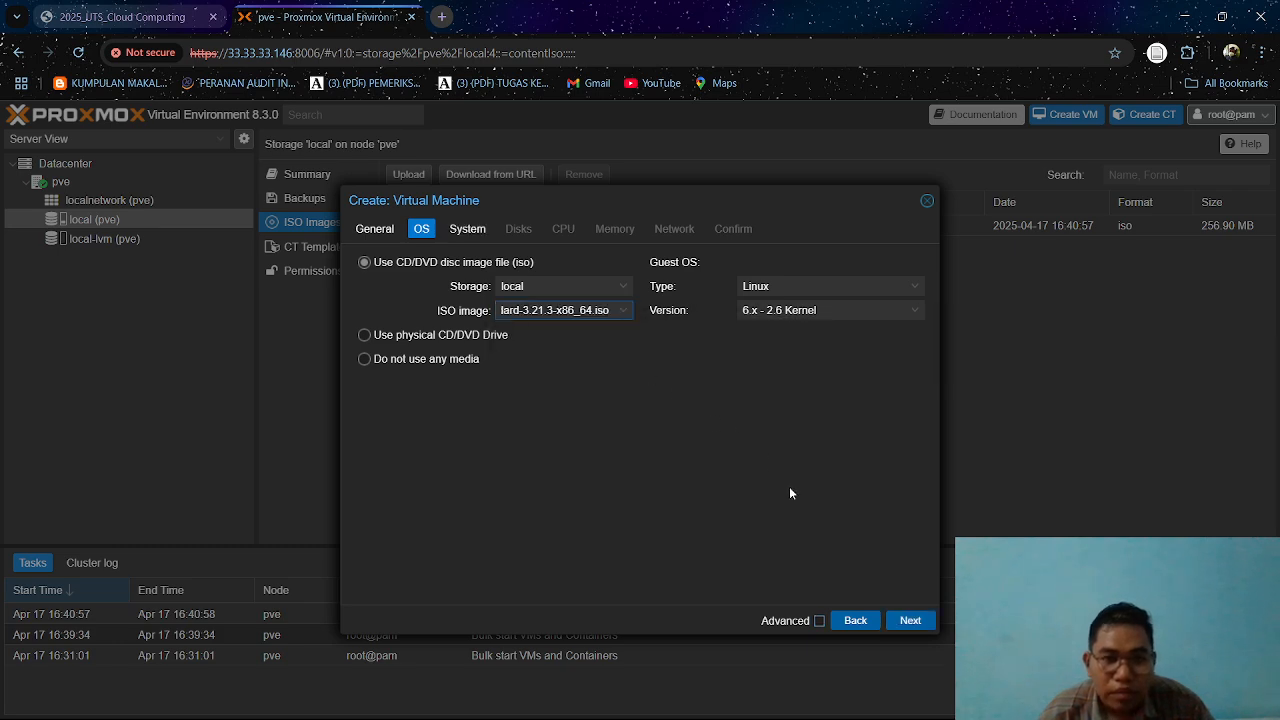
click(908, 621)
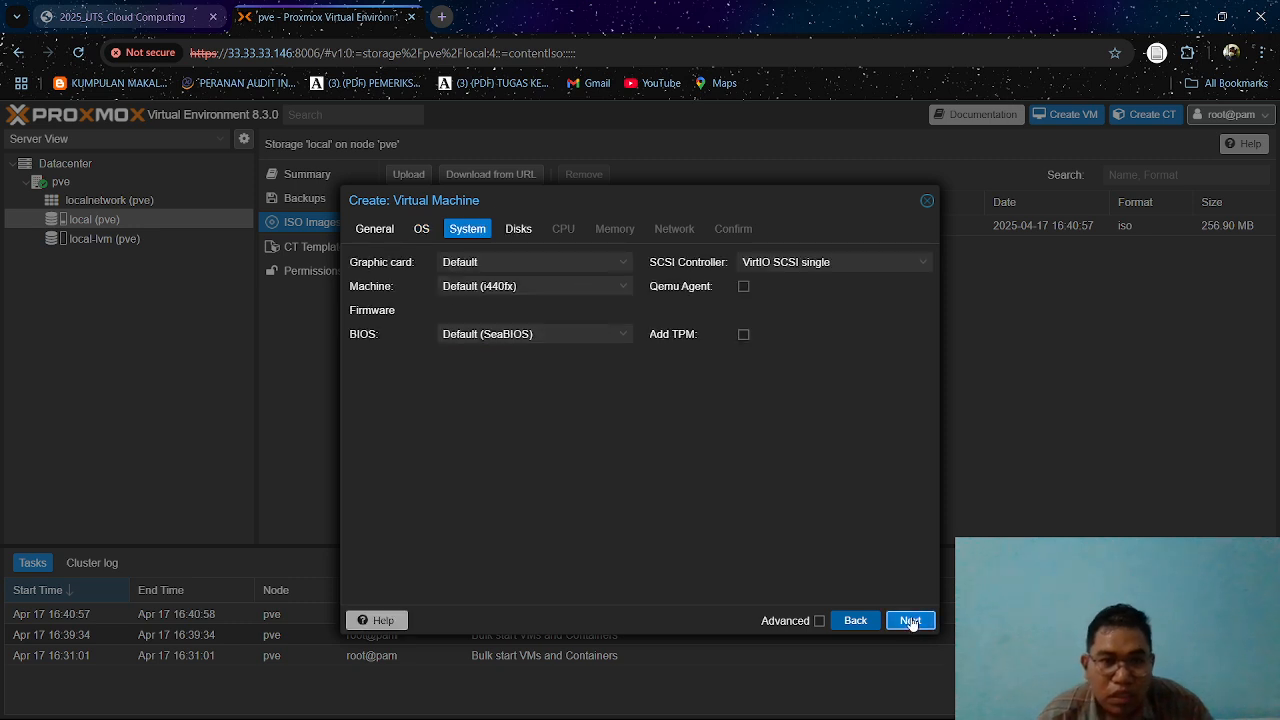
Accept the default system, disk, CPU, memory and network settings and finish creating the VM.
click(909, 621)
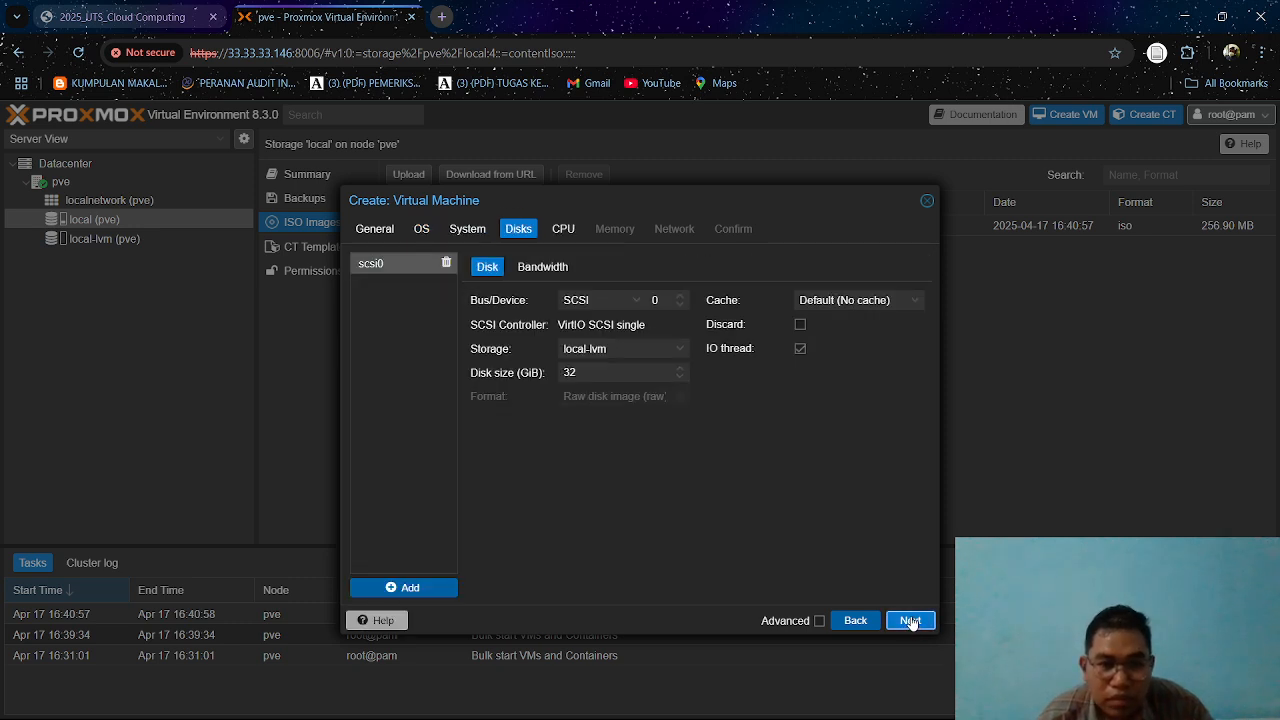
click(910, 621)
click(910, 621)
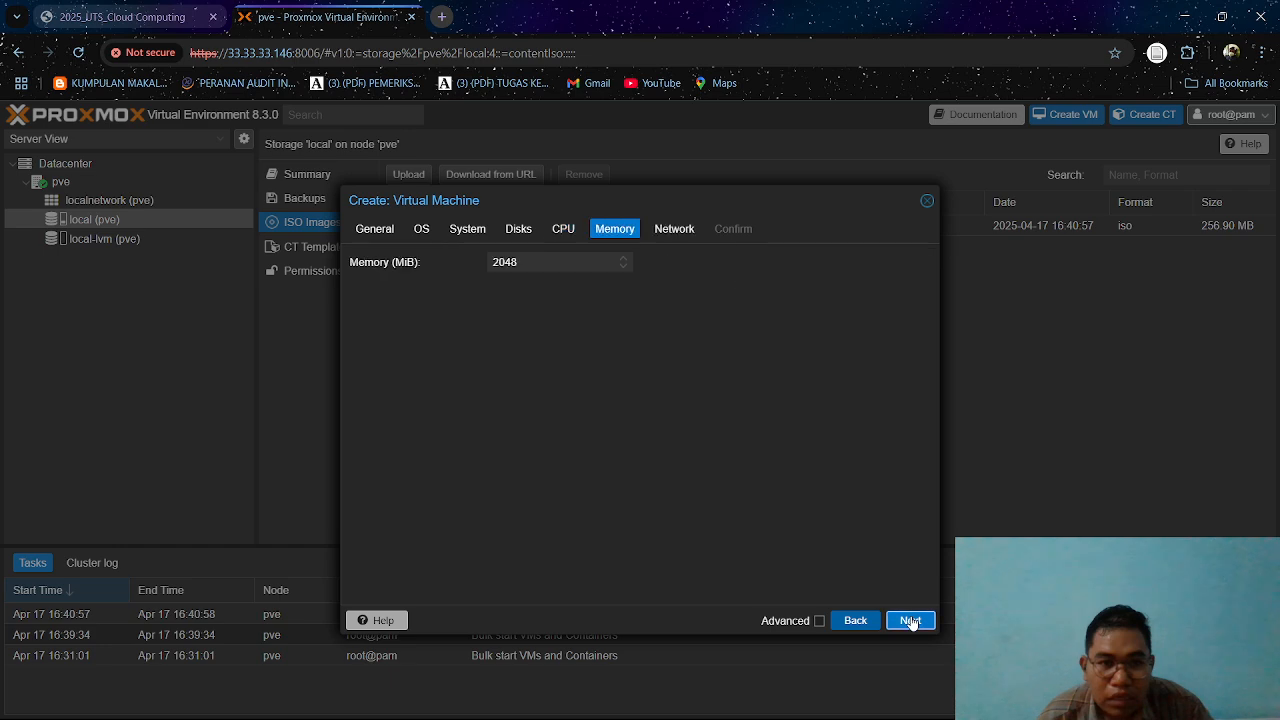
click(910, 621)
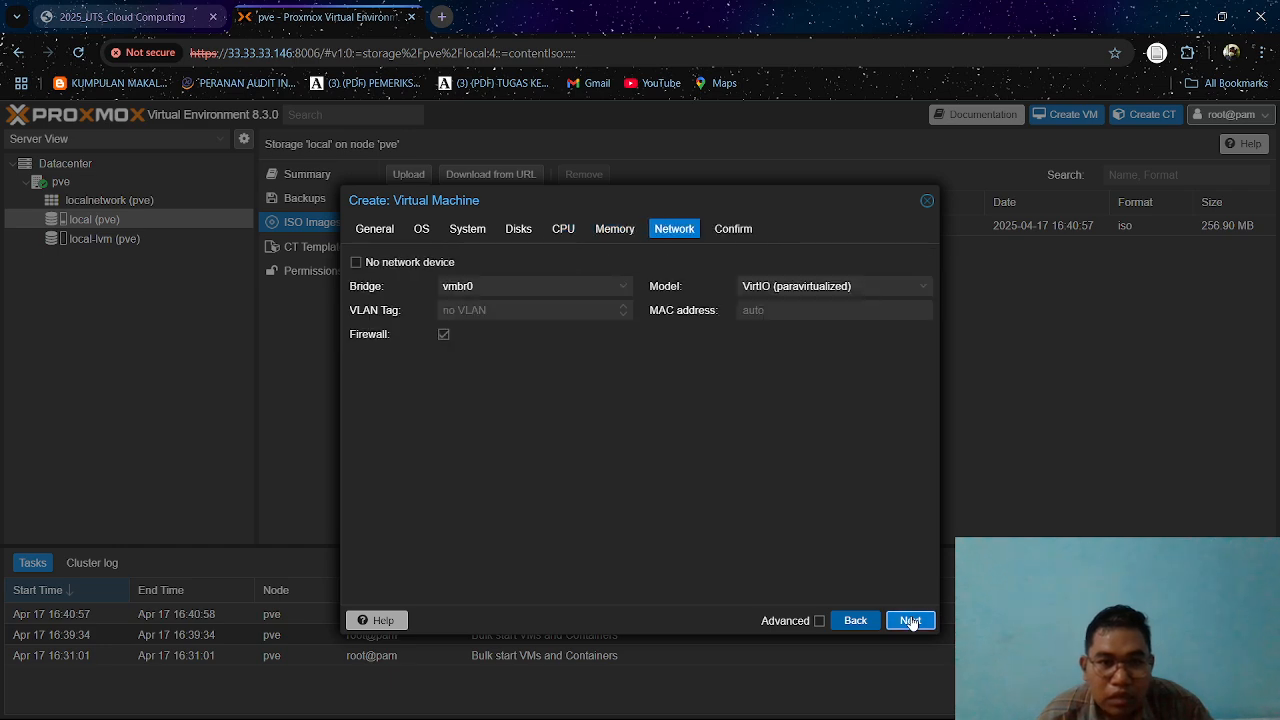
click(910, 621)
click(910, 621)
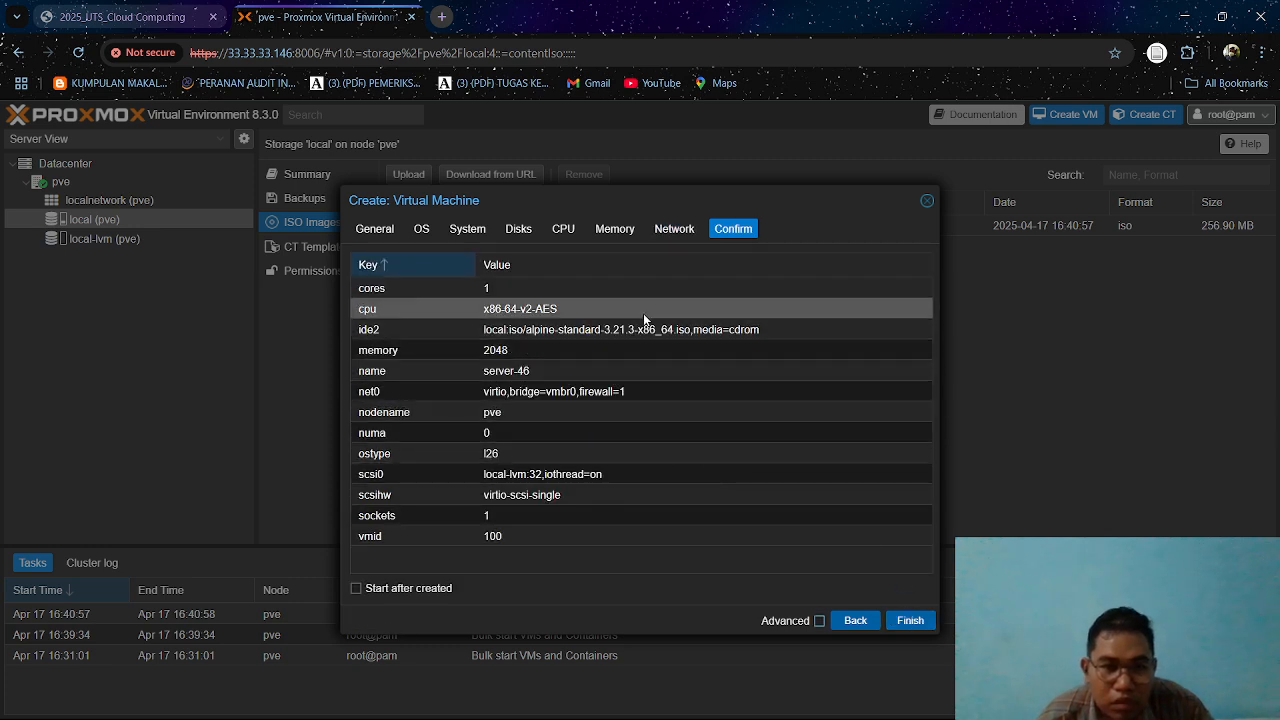
click(910, 621)
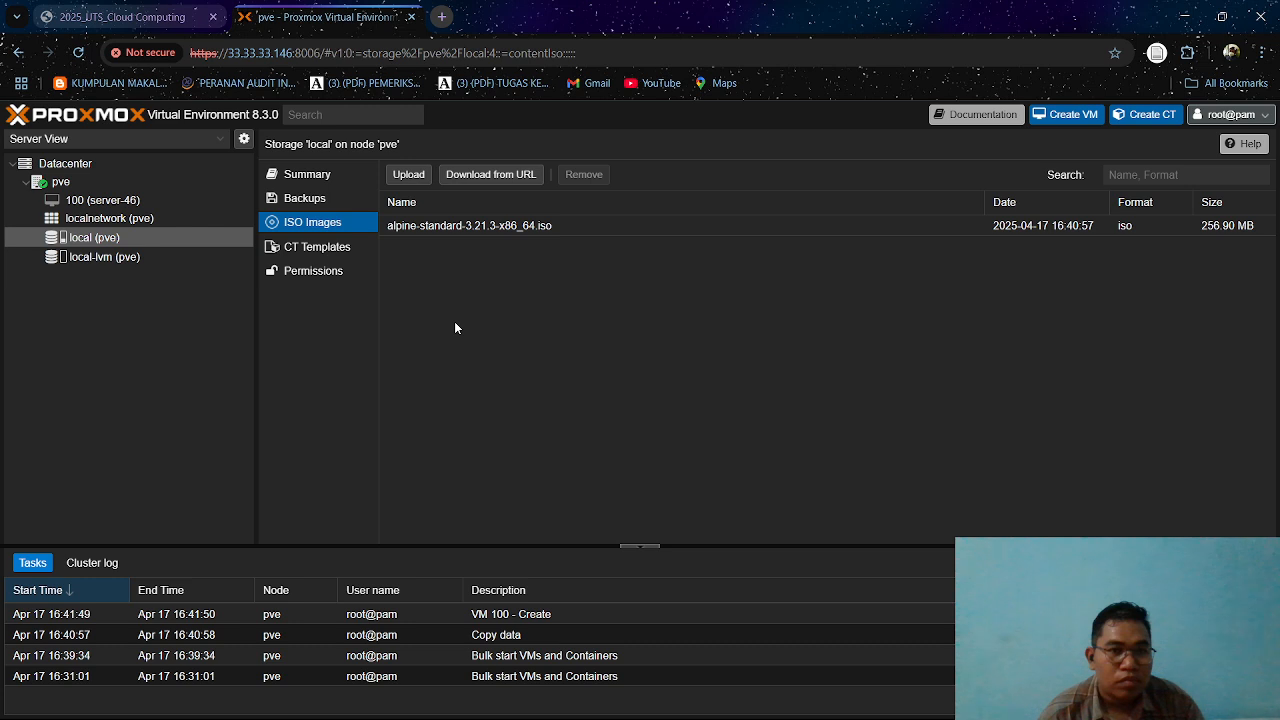
Open the console of VM 100 (server-46), start the guest and maximize the console window.
click(118, 205)
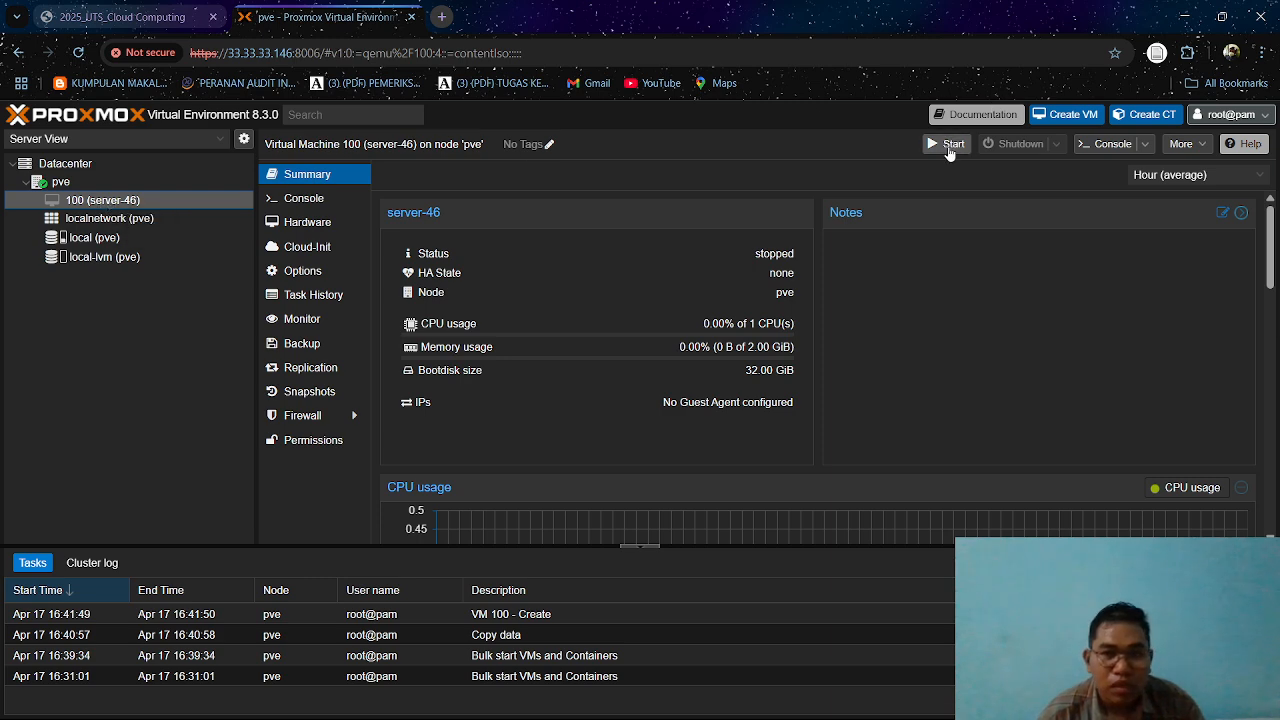
double_click(112, 204)
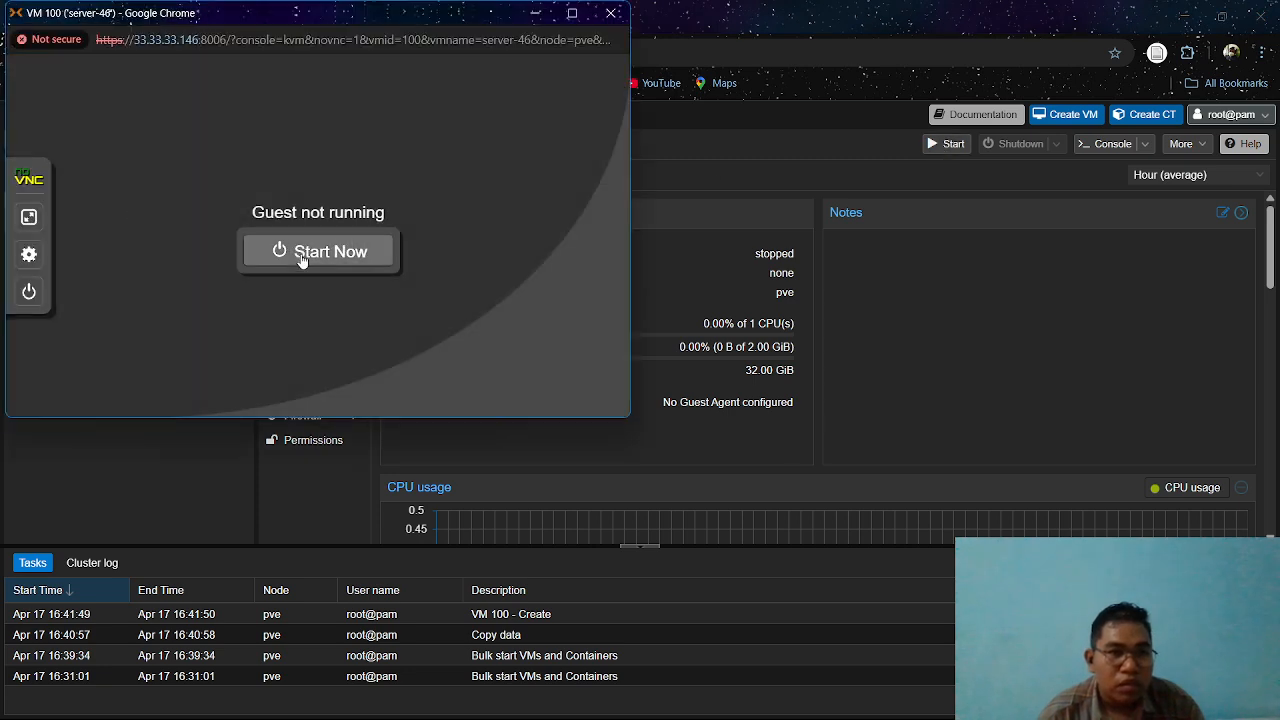
click(302, 257)
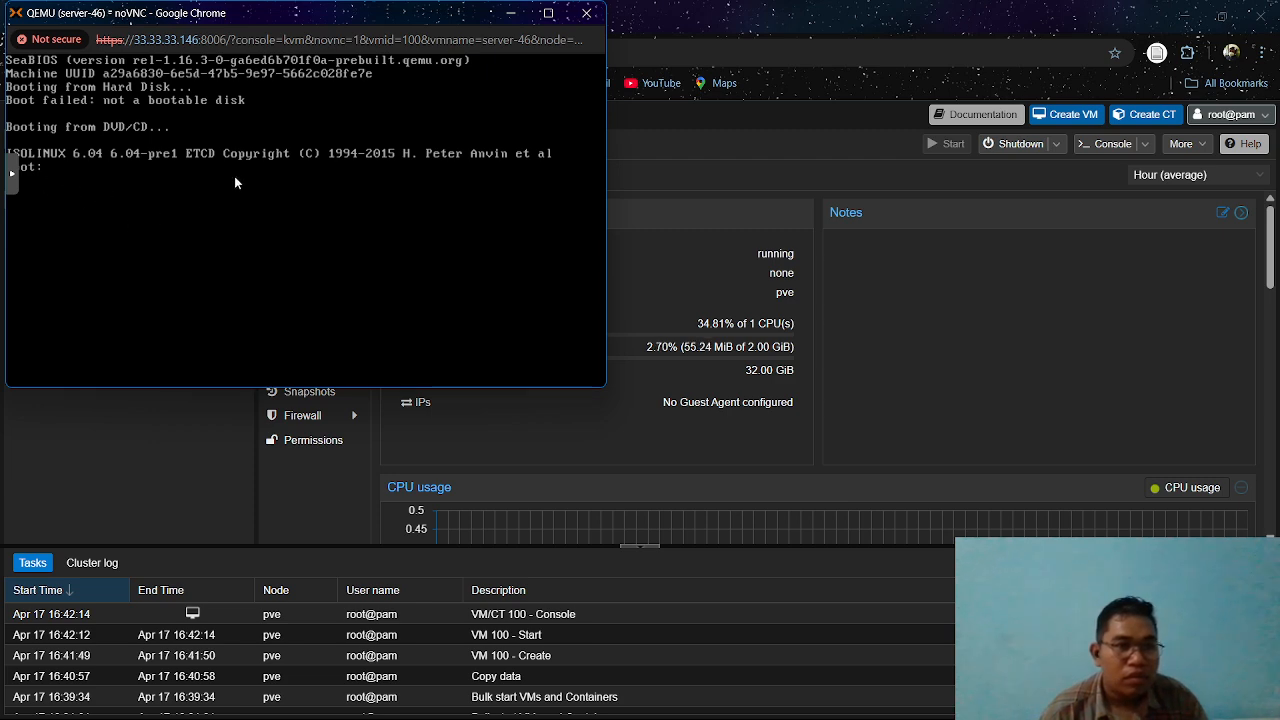
click(548, 13)
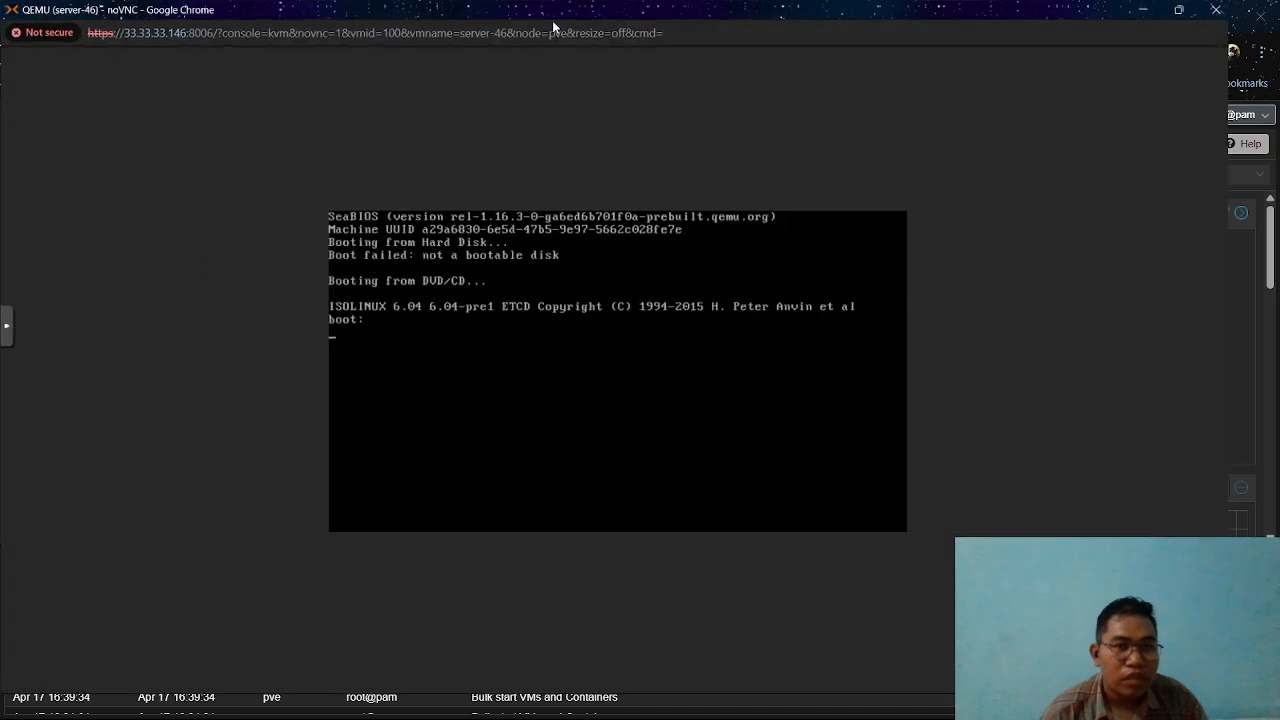
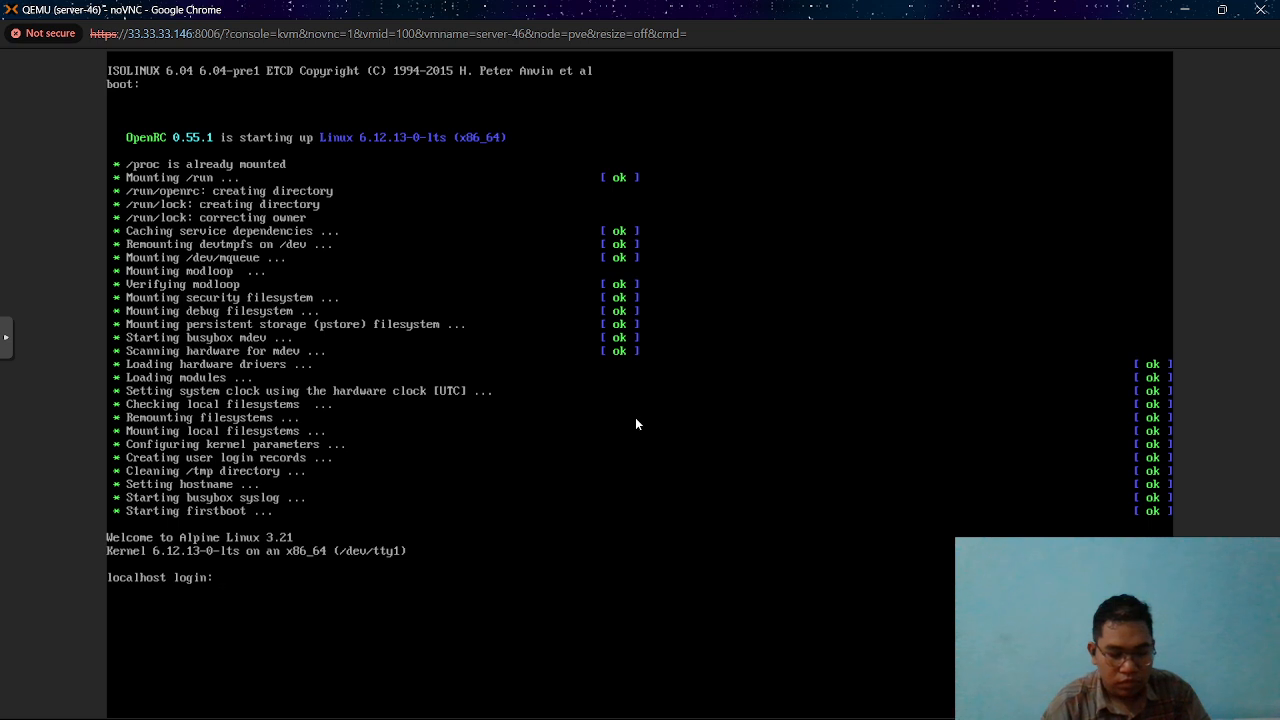
Log in to the Alpine guest as root, restore the console window's size and minimize it.
text(root)
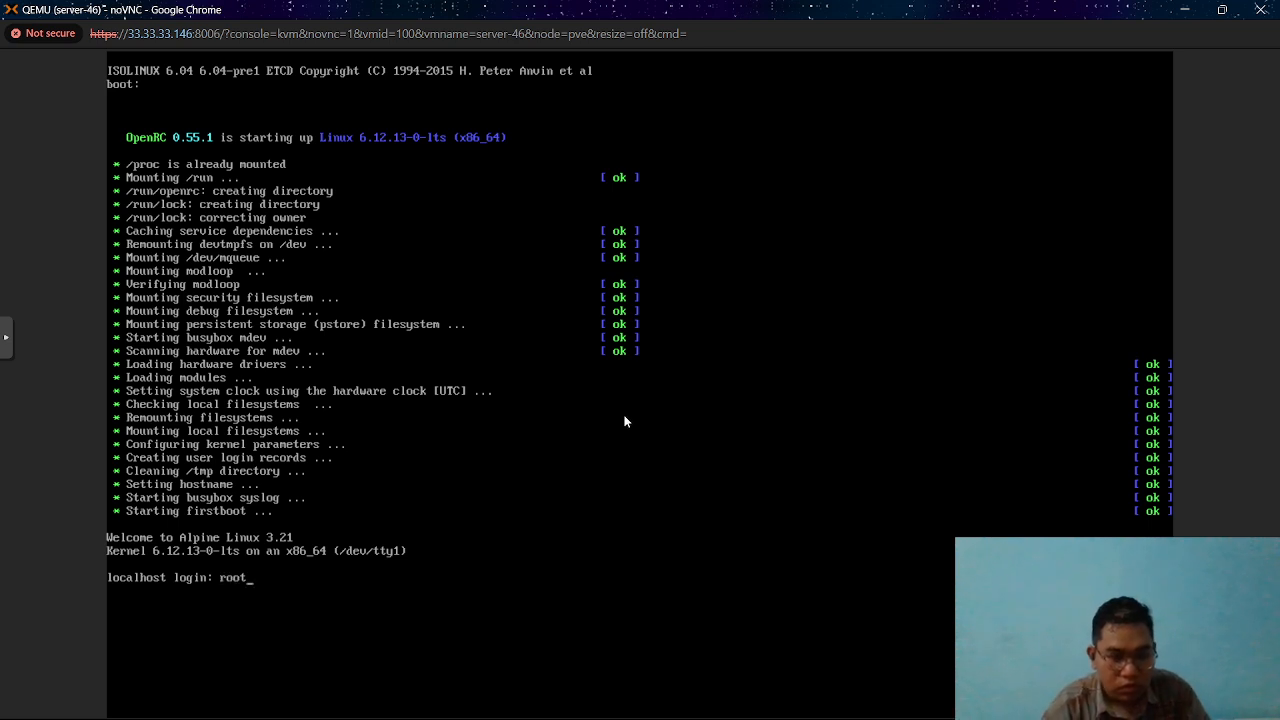
key(Return)
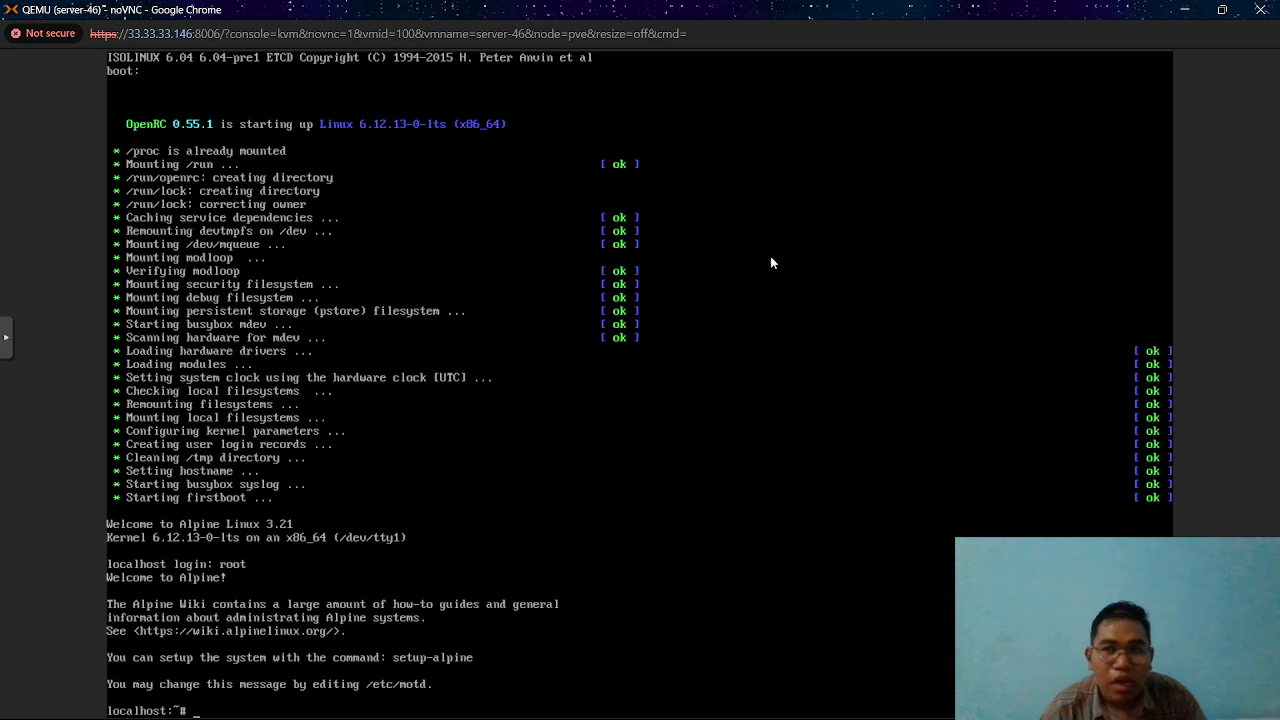
click(1222, 9)
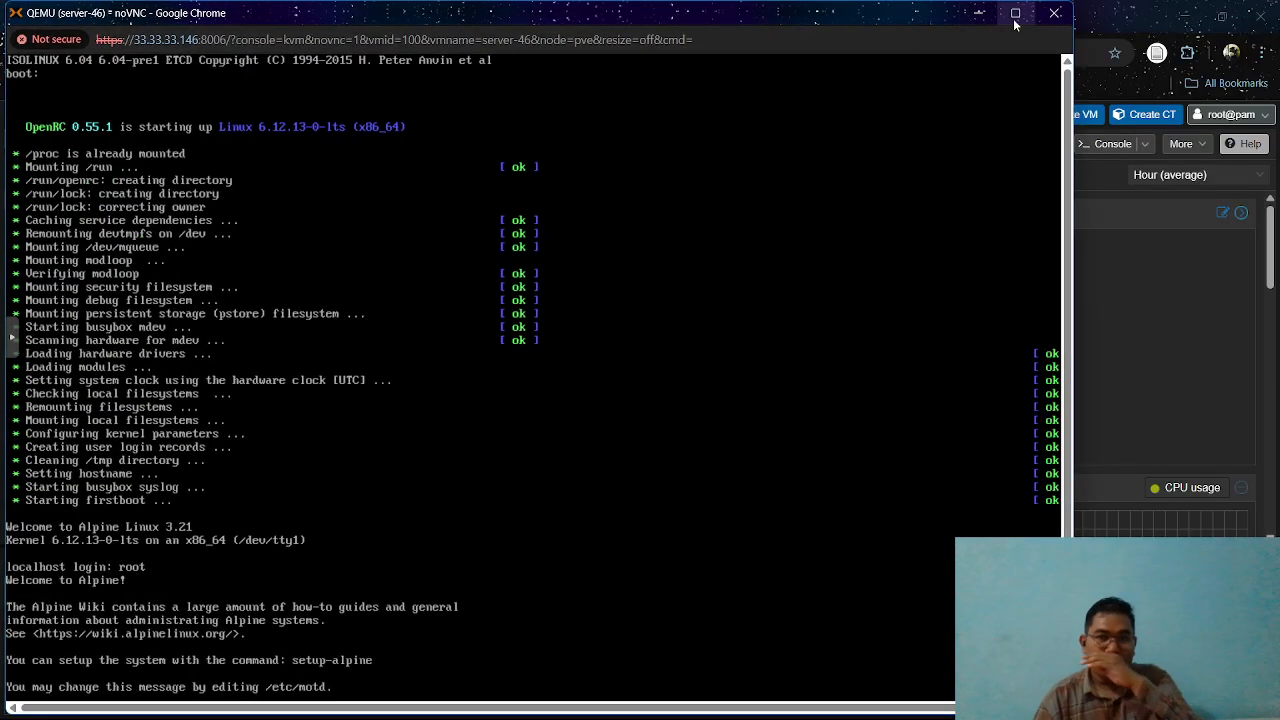
click(978, 13)
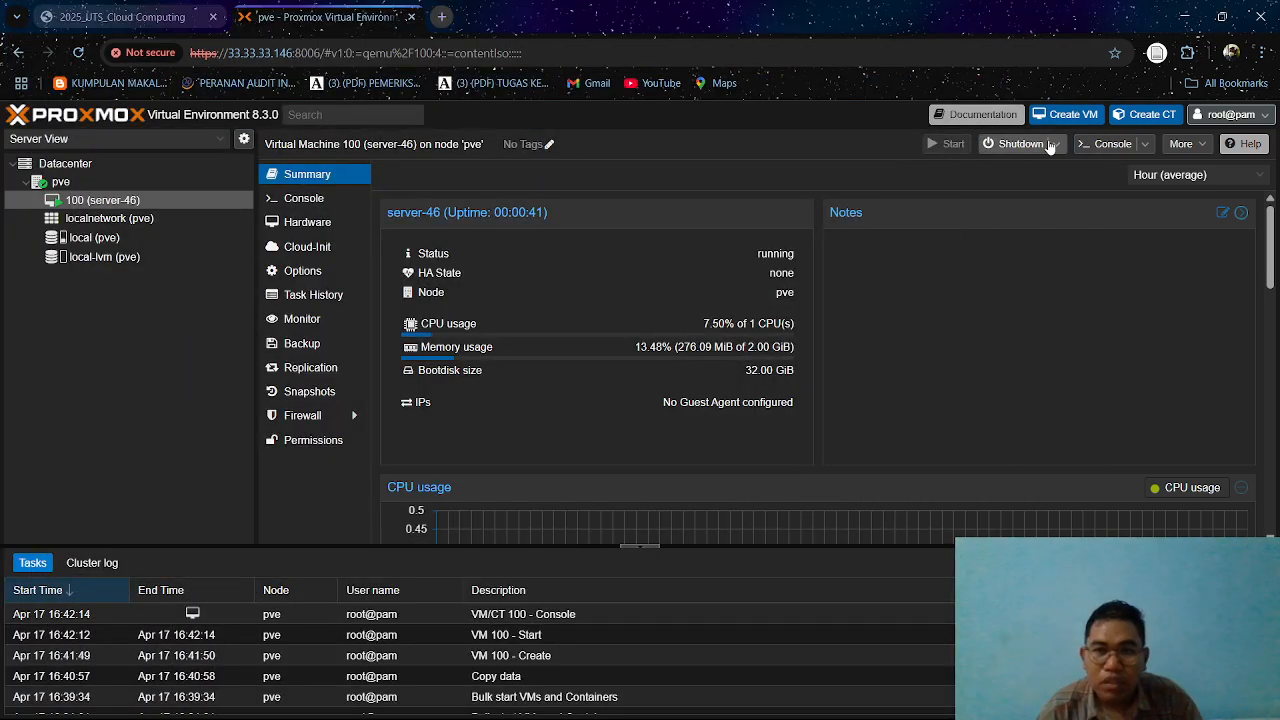
Dismiss the shutdown request for VM 100 (server-46) and stop the VM instead, without overruling active shutdown tasks.
click(1050, 146)
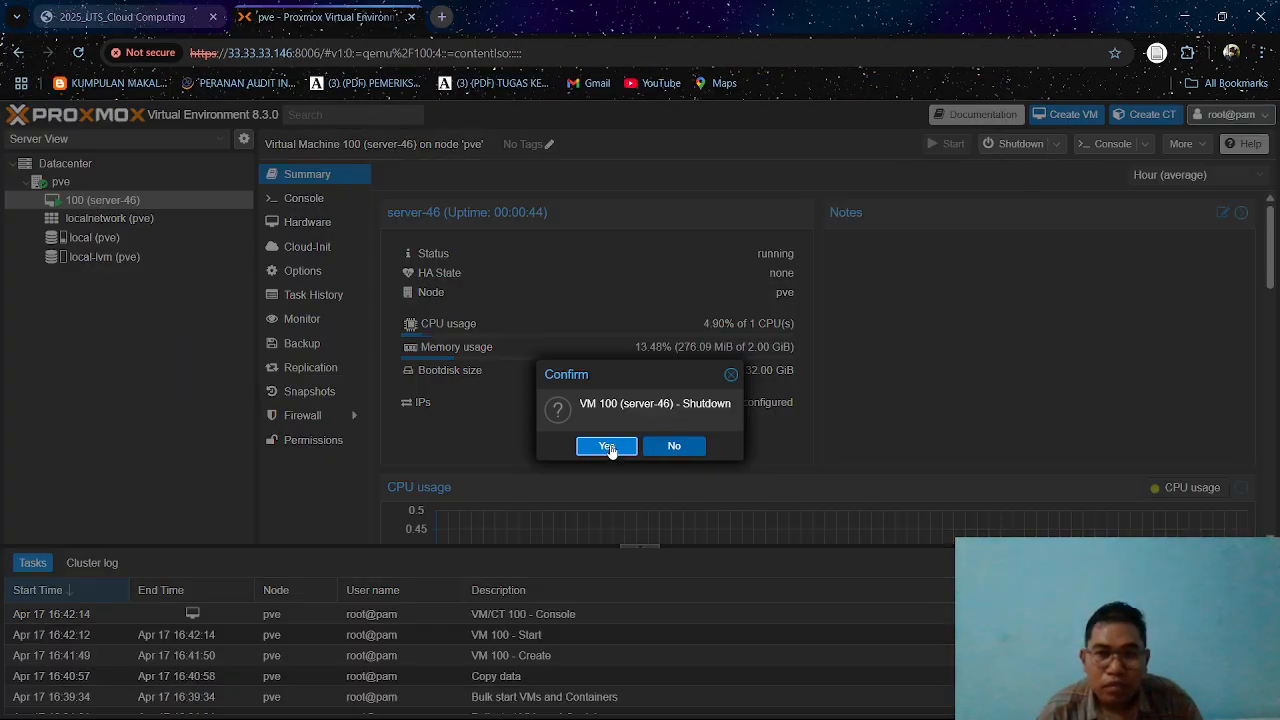
click(730, 375)
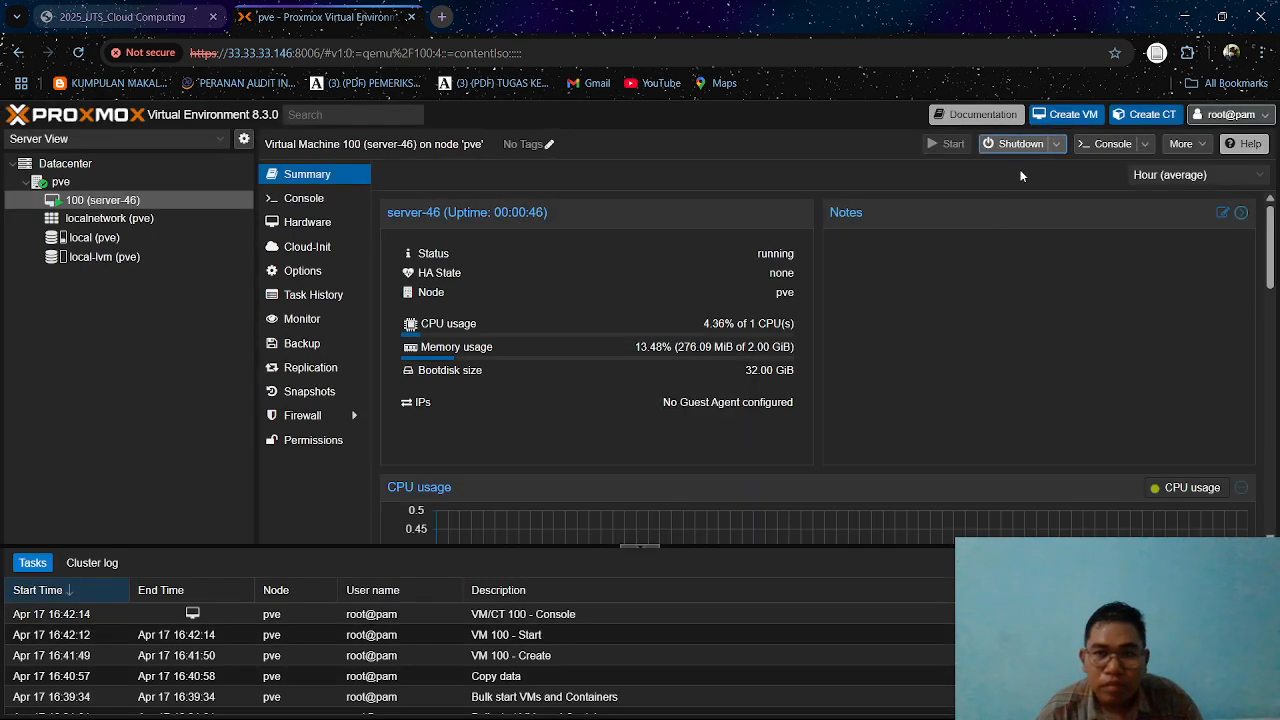
click(1055, 144)
click(1011, 222)
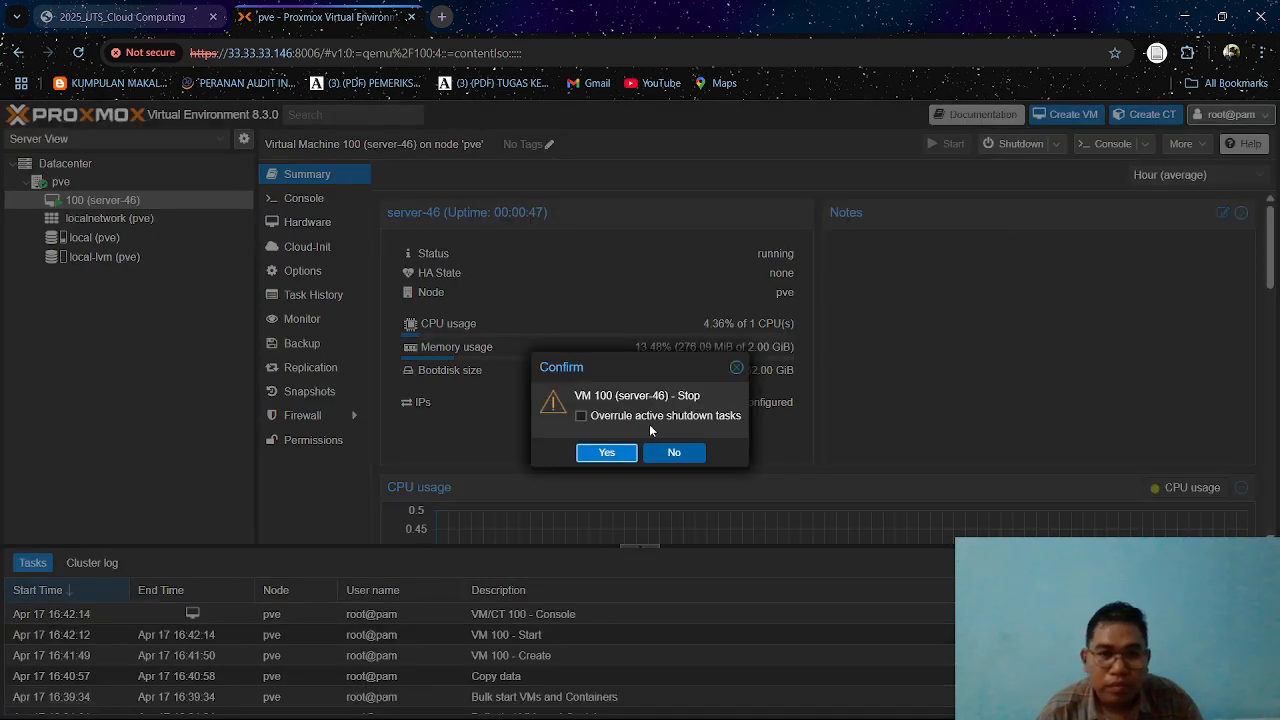
click(608, 453)
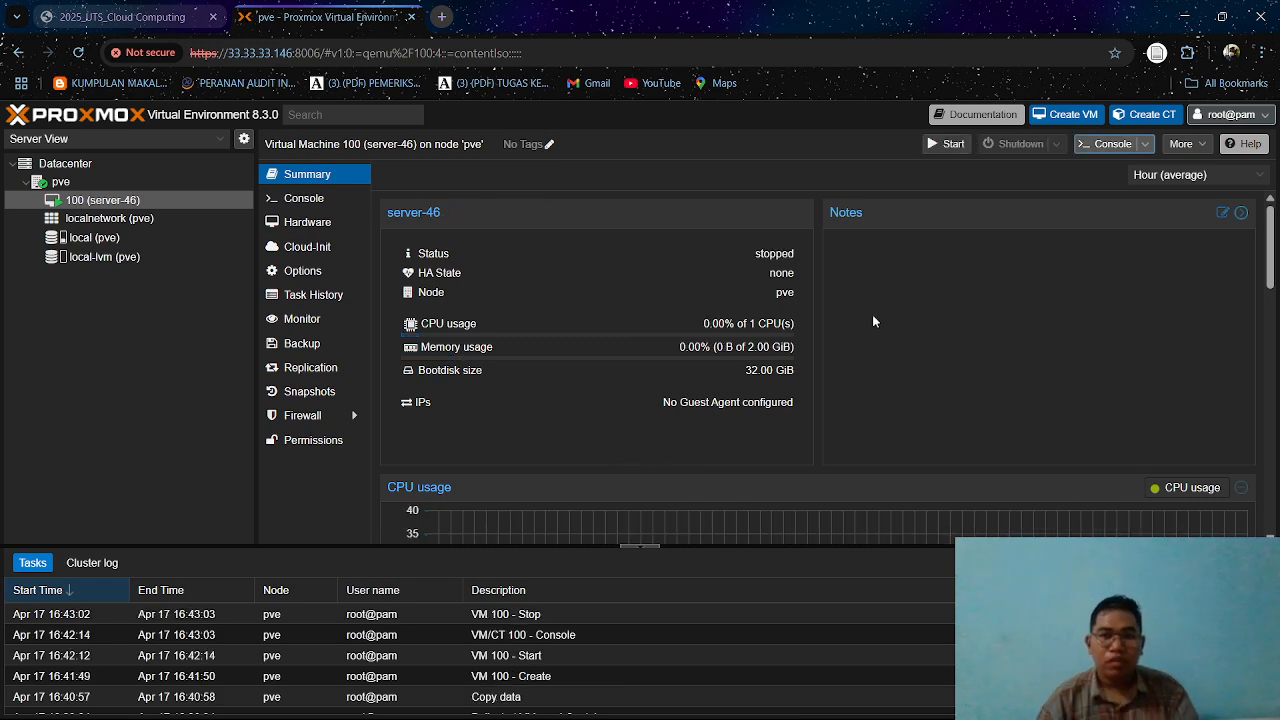
Check the backup requirements in the 2025_UTS_Cloud Computing PDF and begin a Datacenter backup job with pve as its node.
click(150, 17)
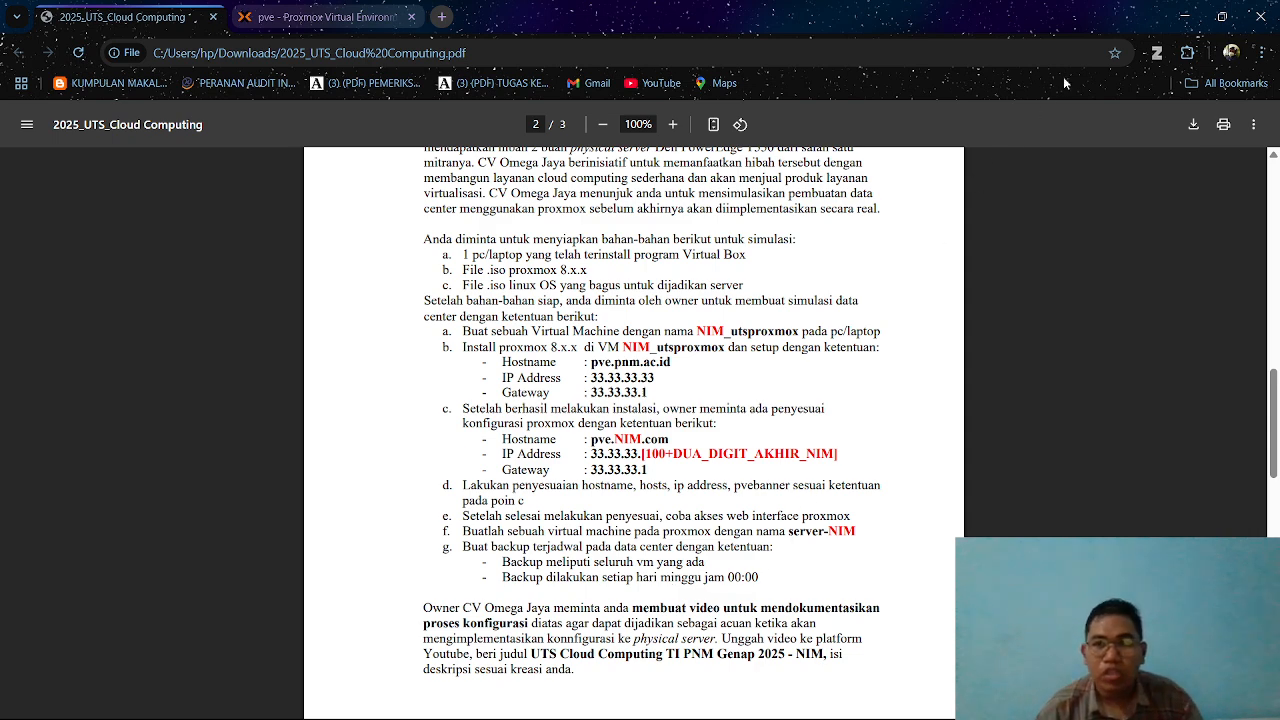
click(380, 20)
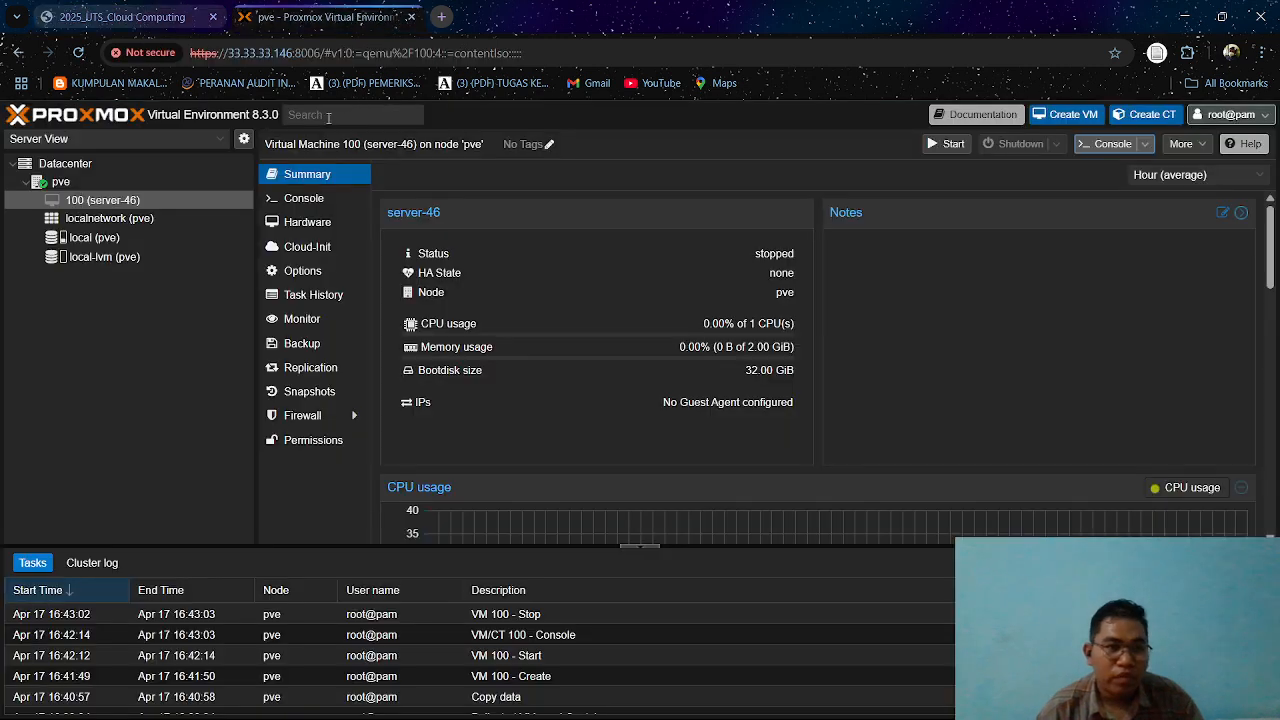
click(62, 165)
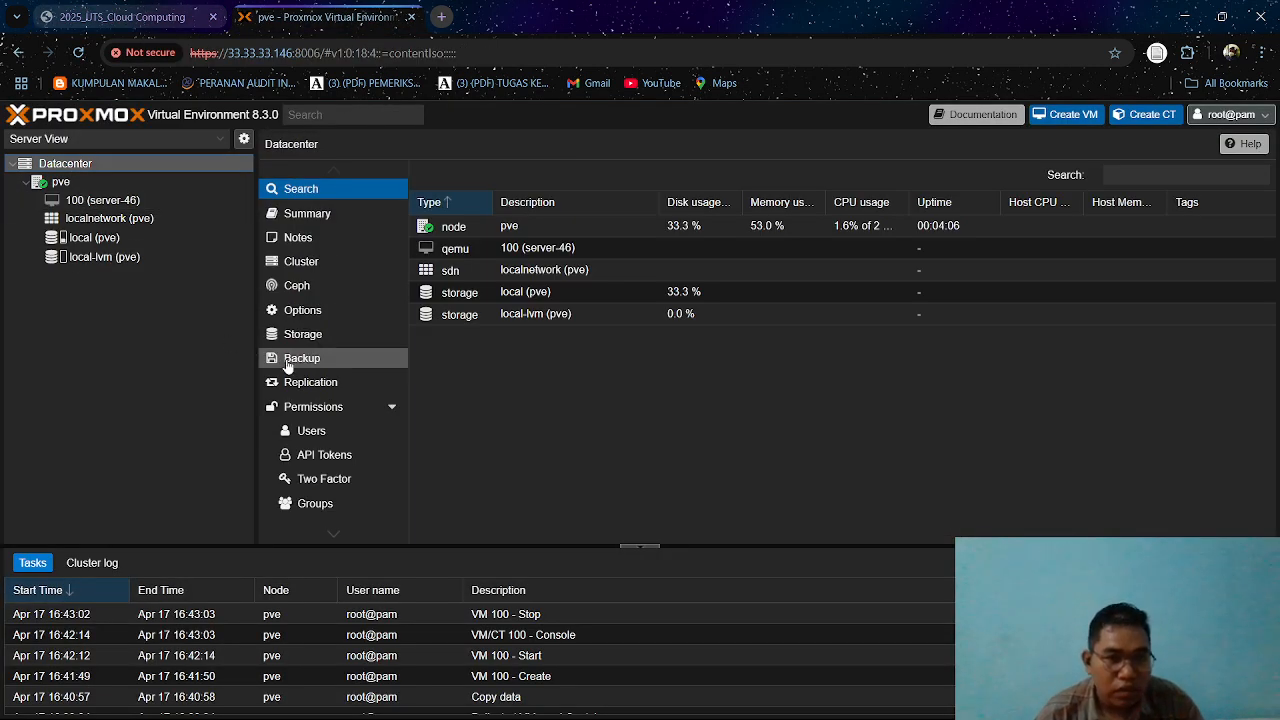
click(322, 362)
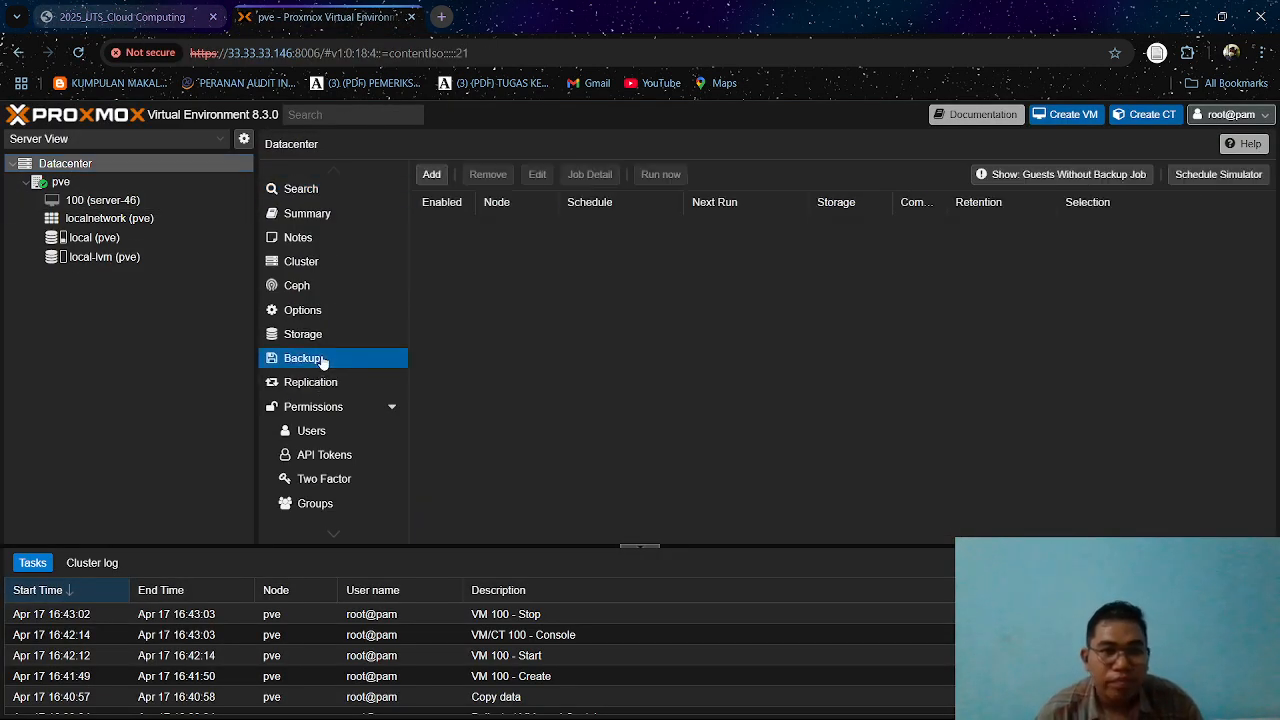
click(433, 175)
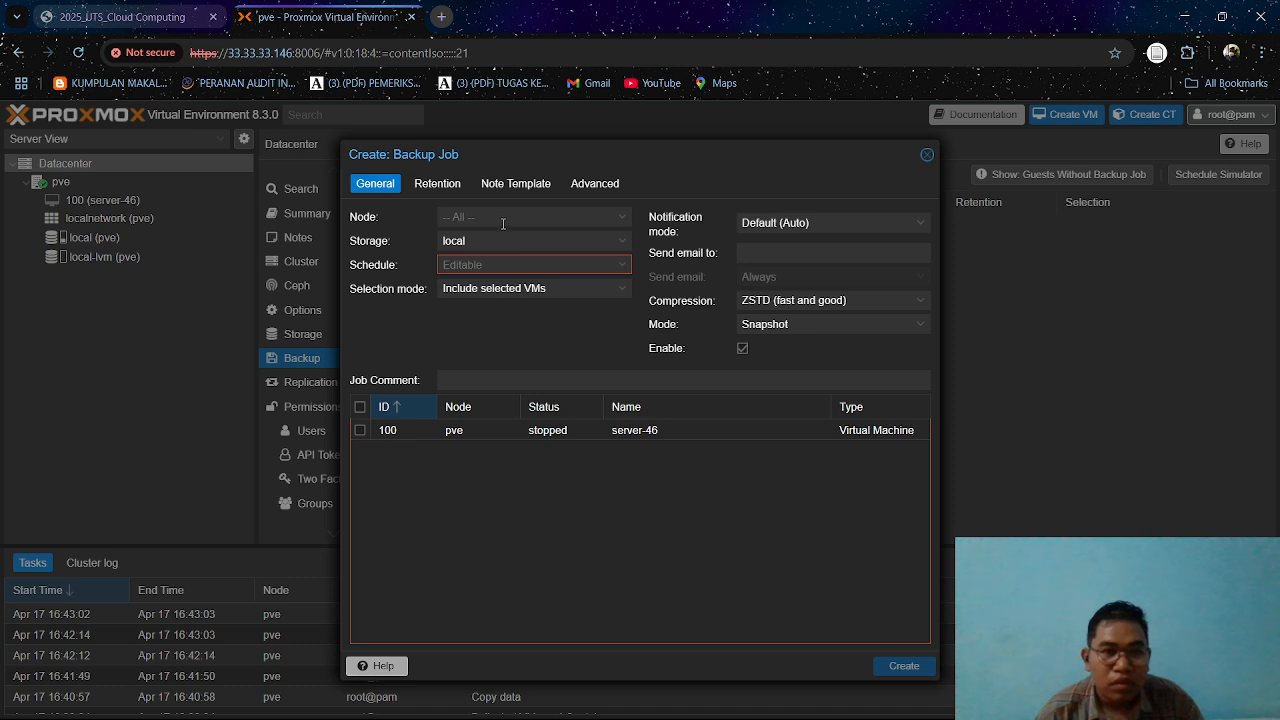
click(503, 220)
click(490, 258)
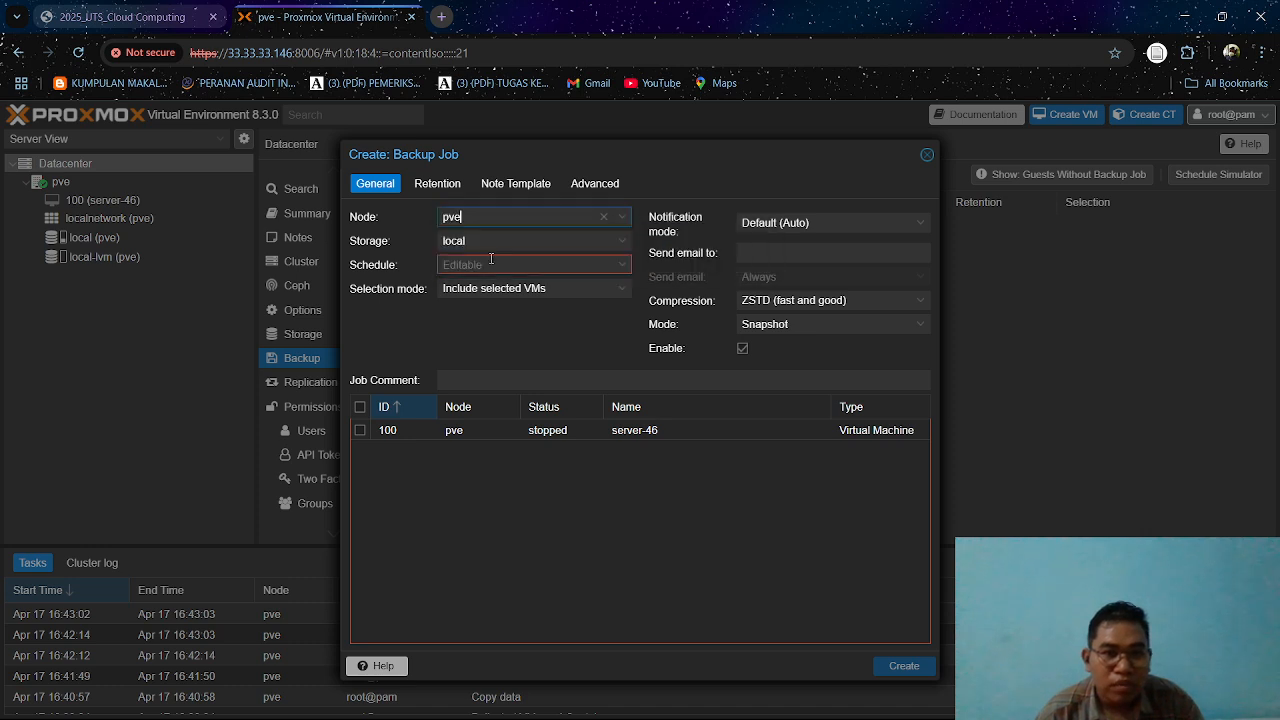
Schedule the backup job for sun 00:00, include all listed VMs and create the job.
click(578, 265)
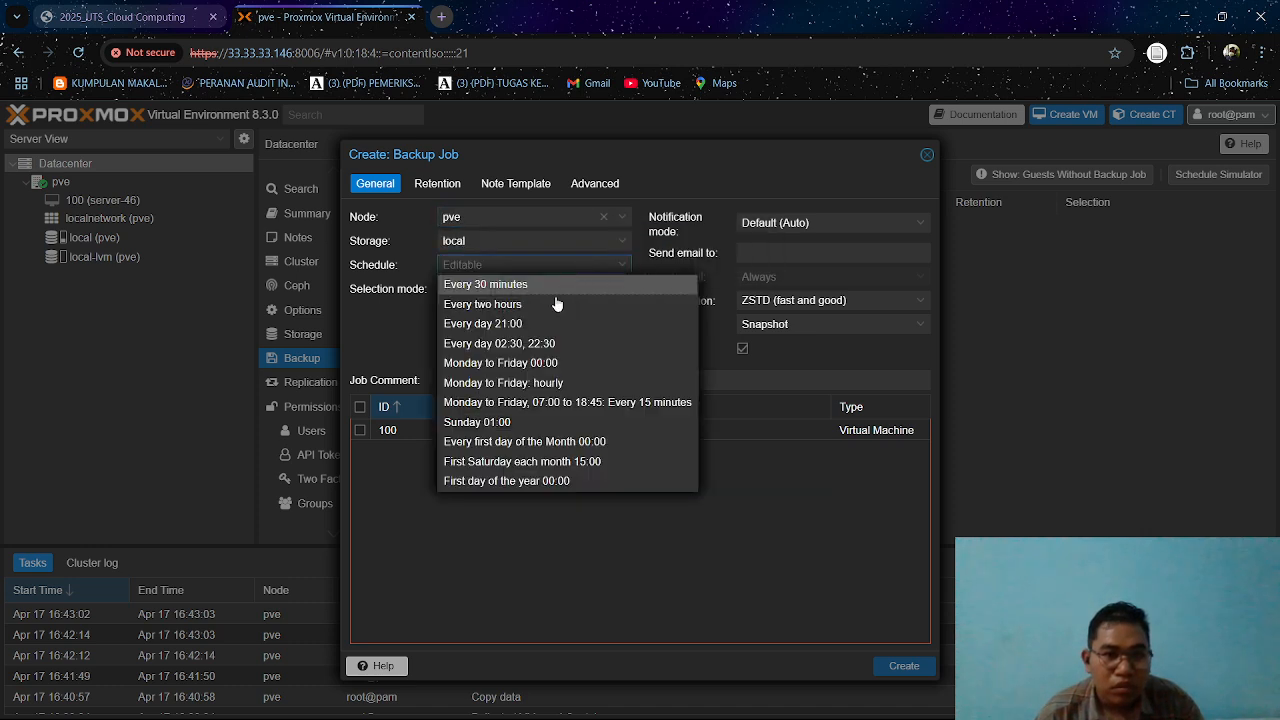
click(541, 424)
click(475, 265)
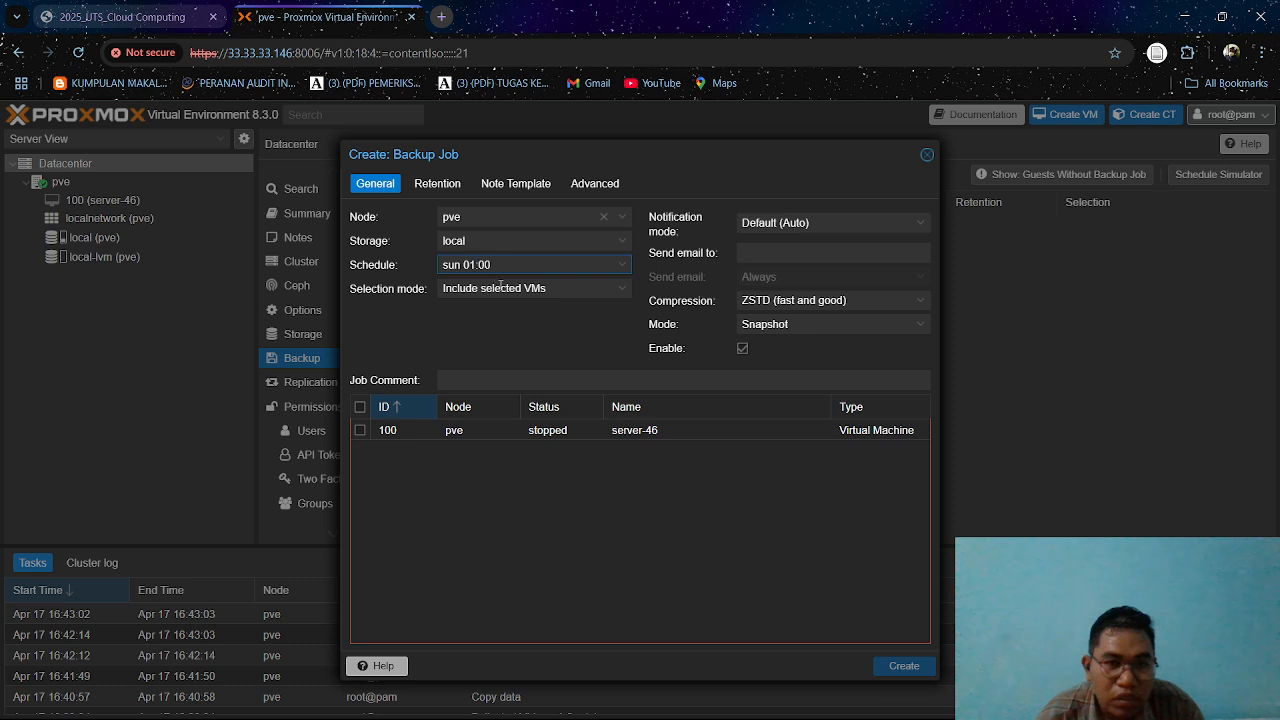
key(BackSpace)
text(0)
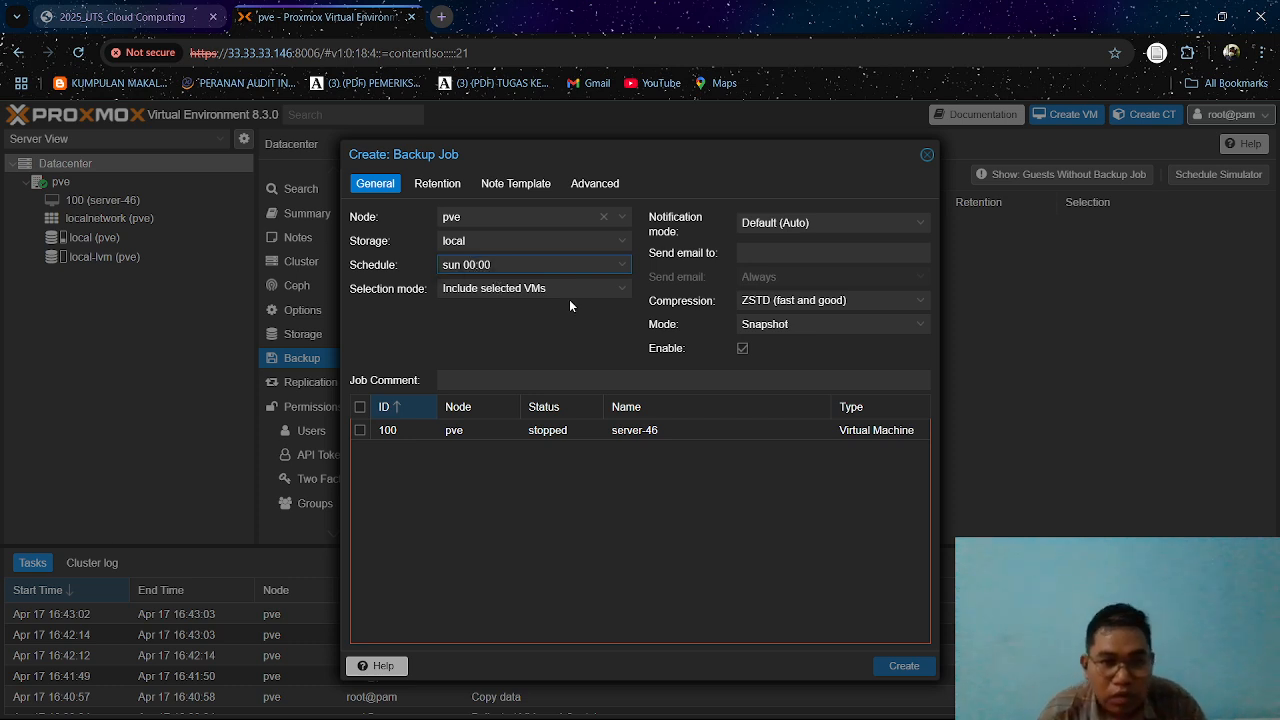
click(360, 407)
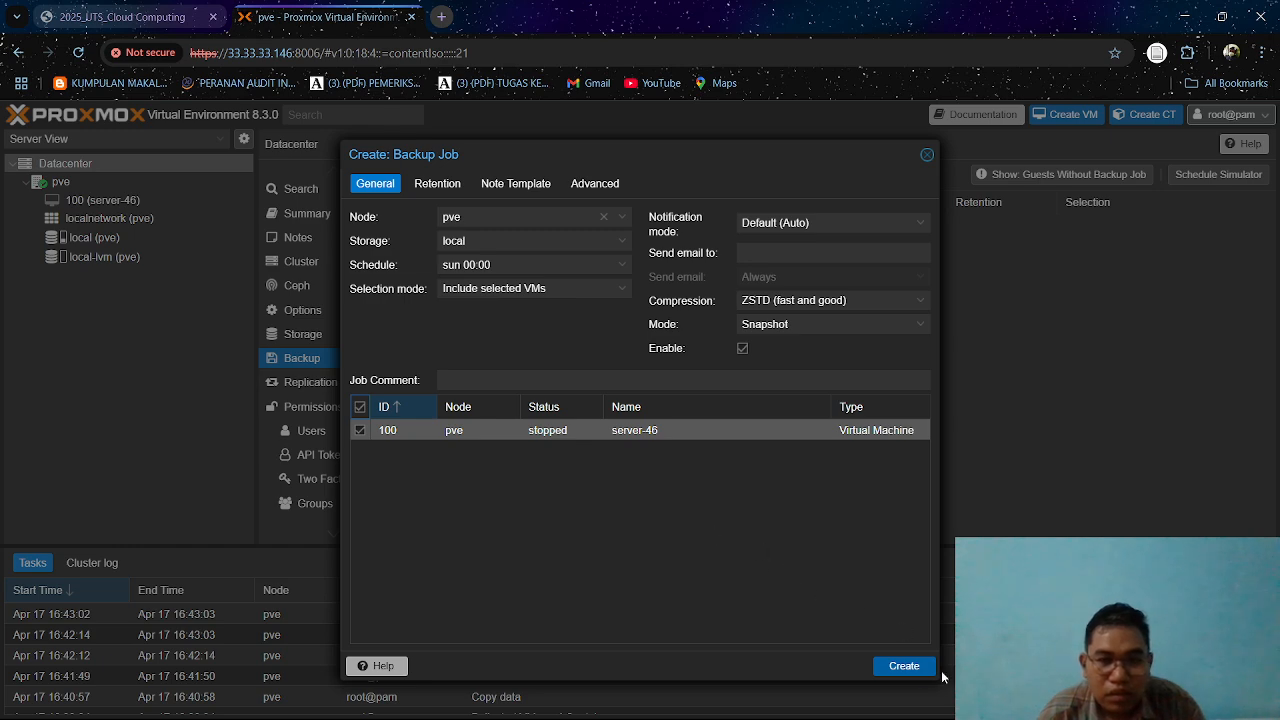
click(903, 667)
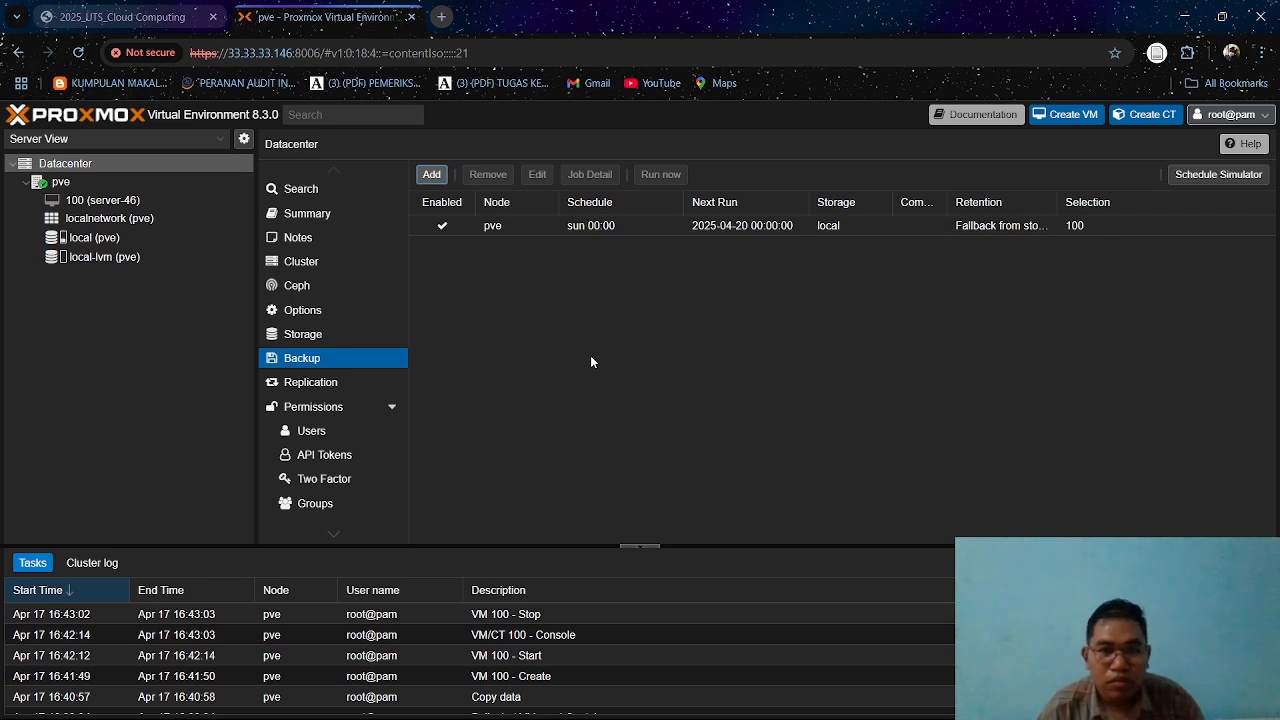
Edit the sun 00:00 backup job to use Email (legacy) notifications with email sent Always, and save it.
double_click(456, 228)
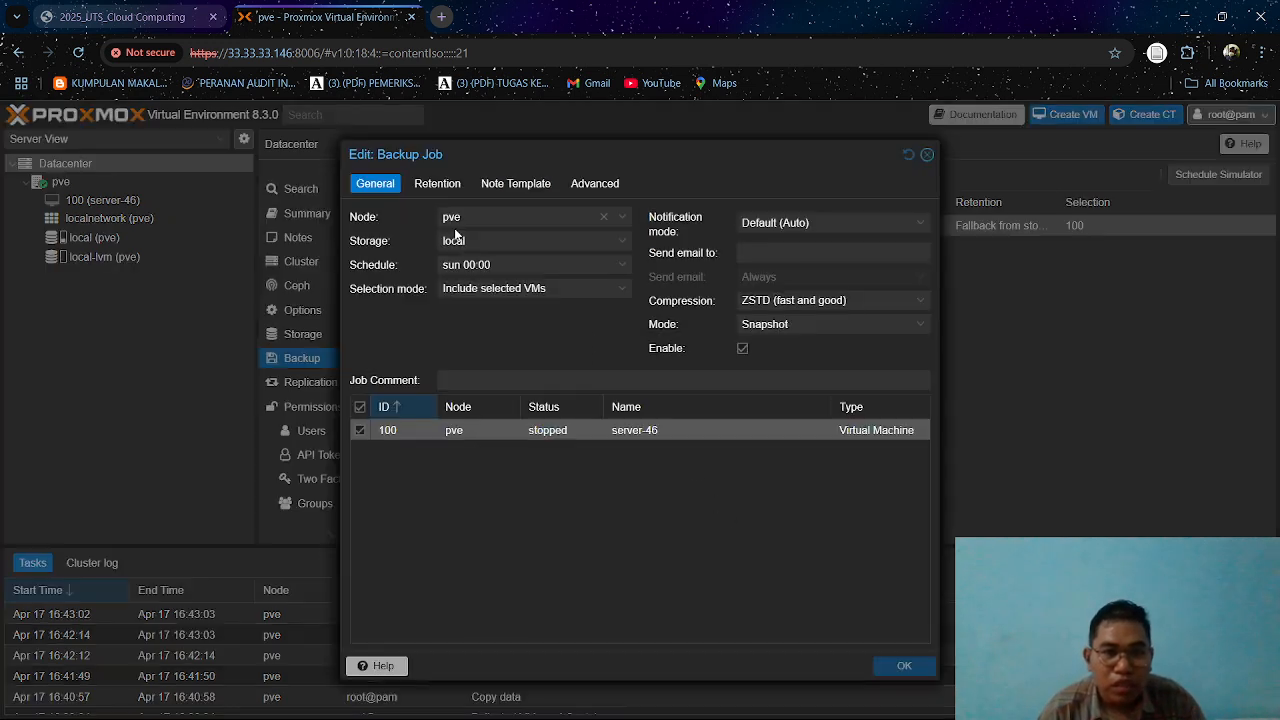
click(806, 224)
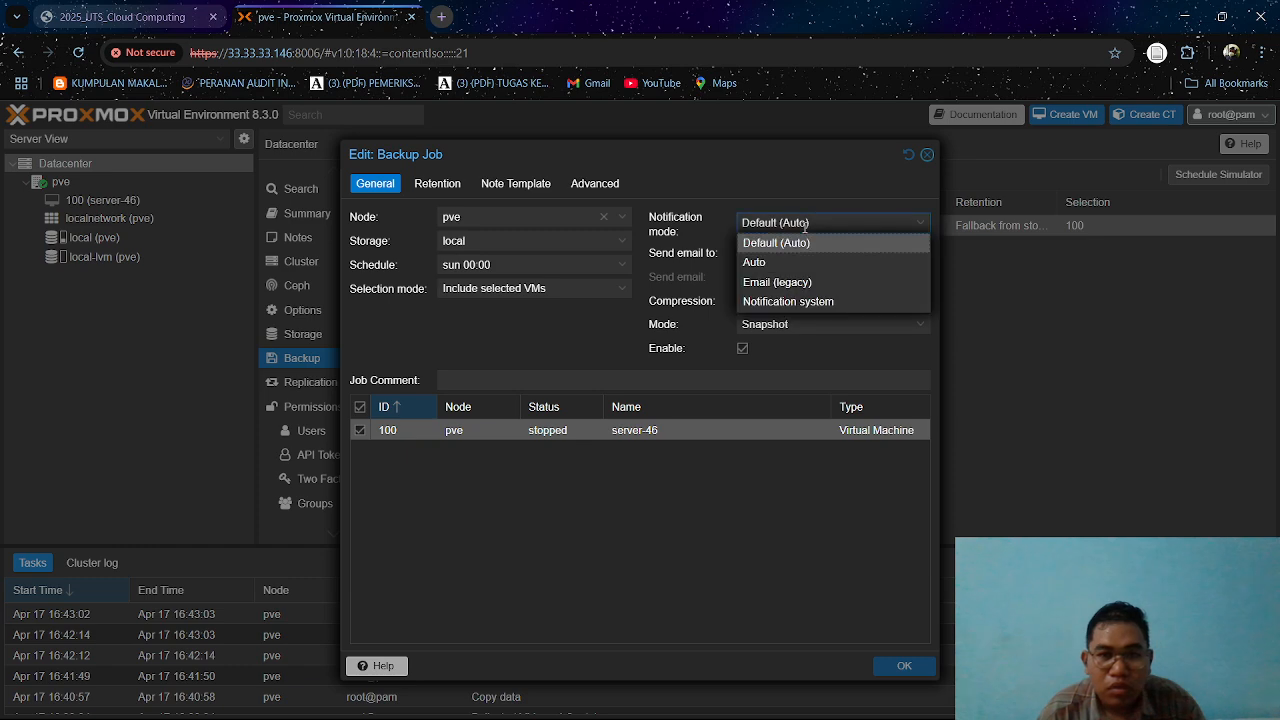
click(814, 280)
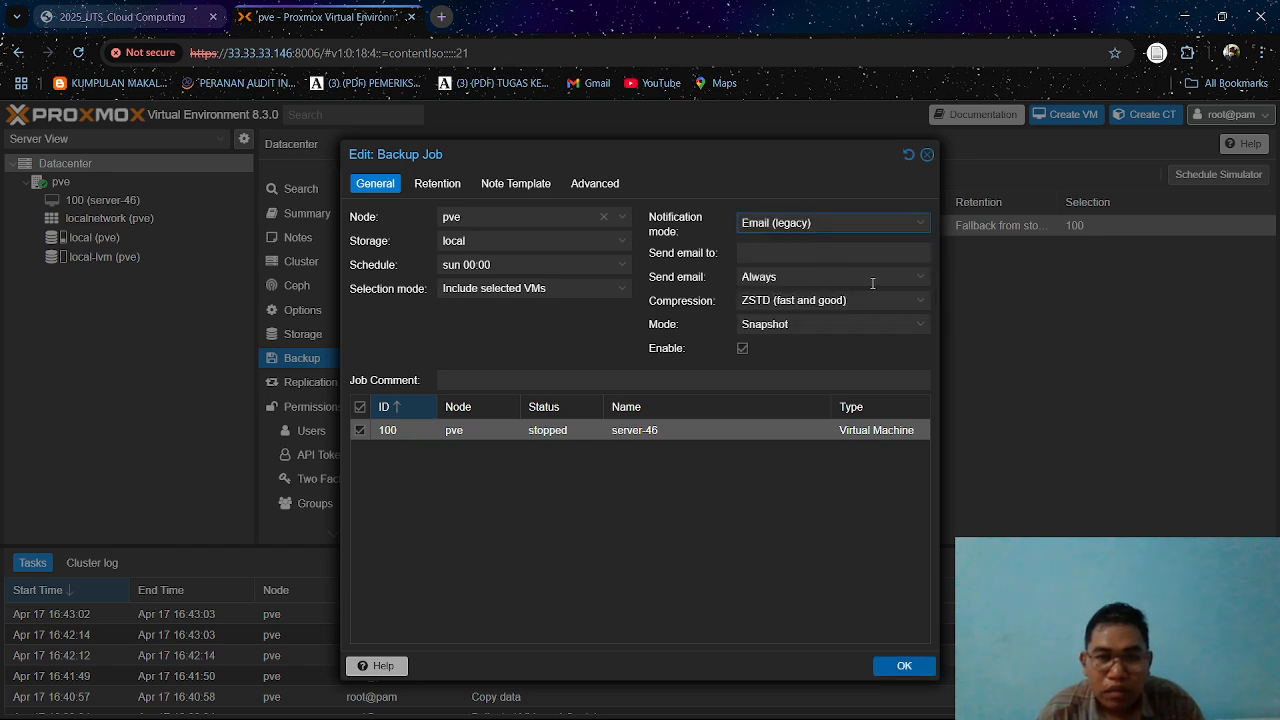
click(922, 285)
click(922, 285)
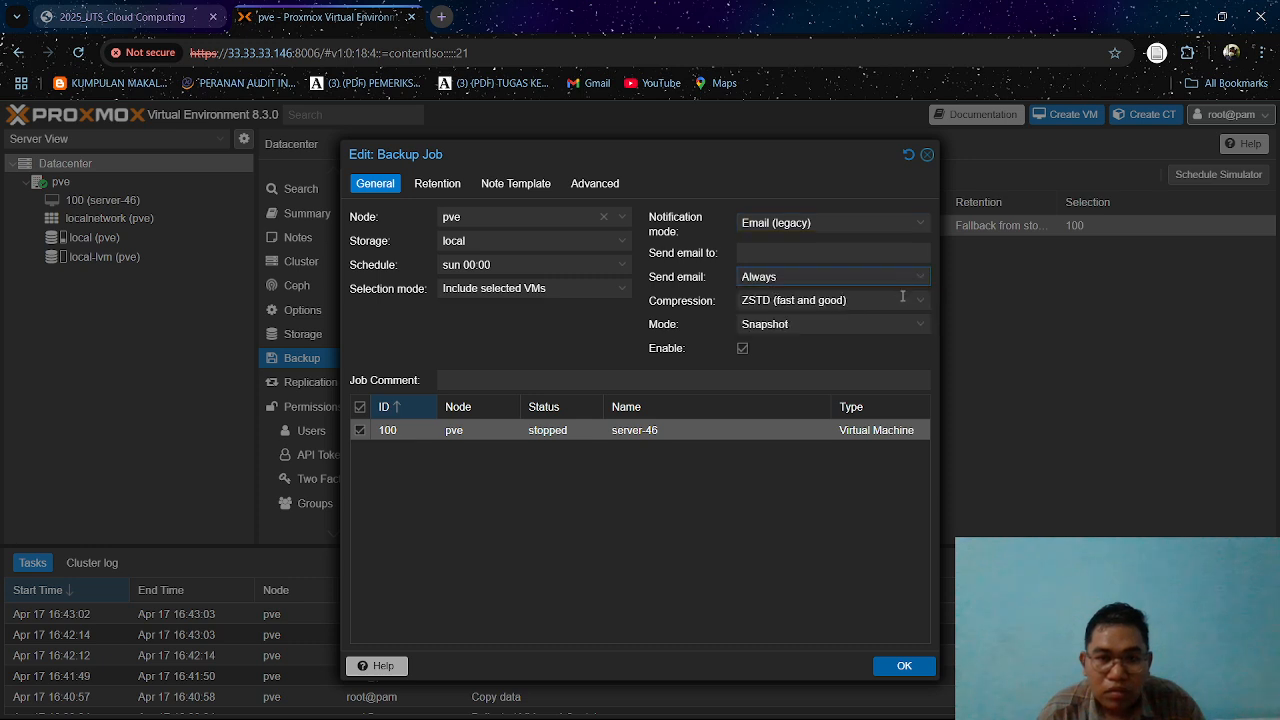
click(917, 285)
click(917, 285)
click(915, 286)
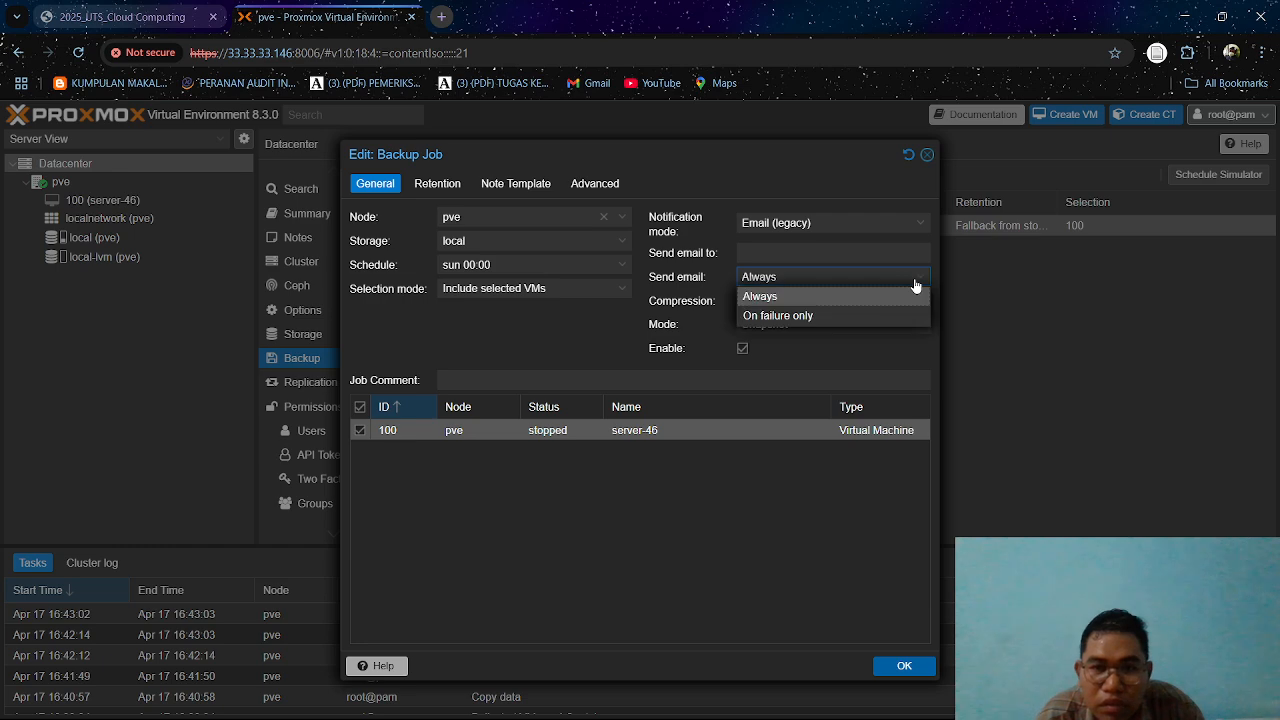
click(899, 290)
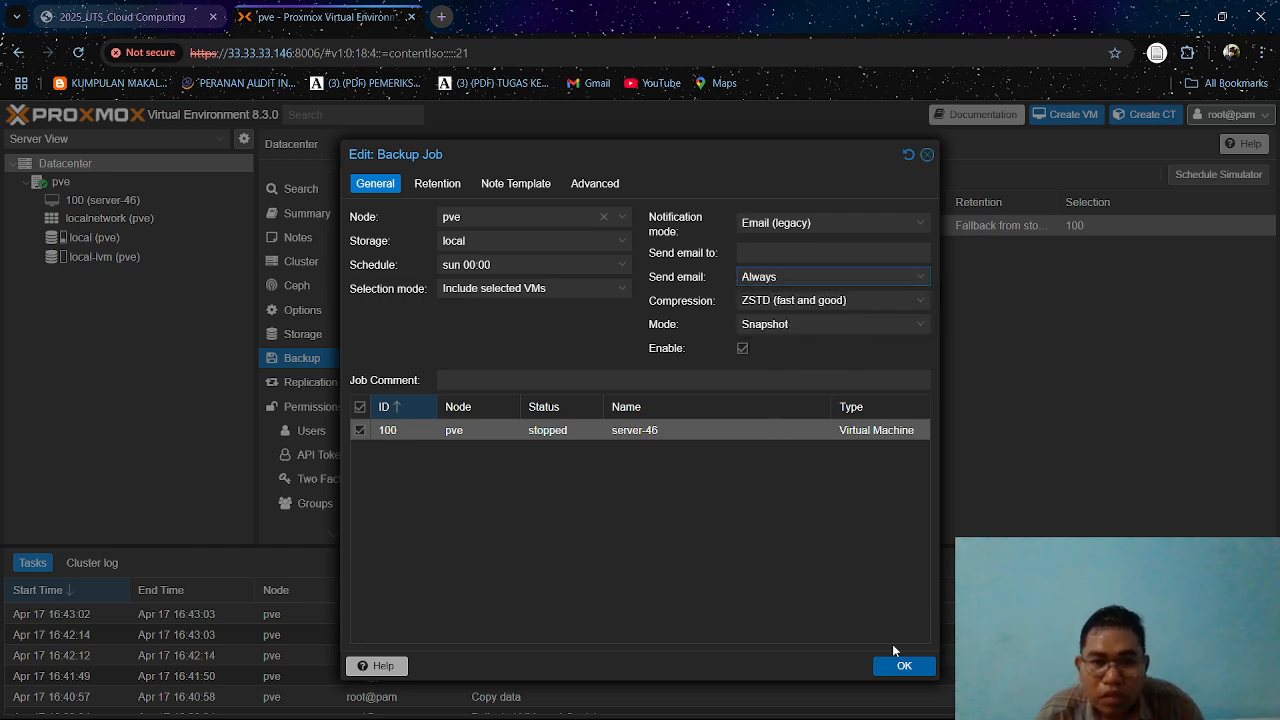
click(912, 667)
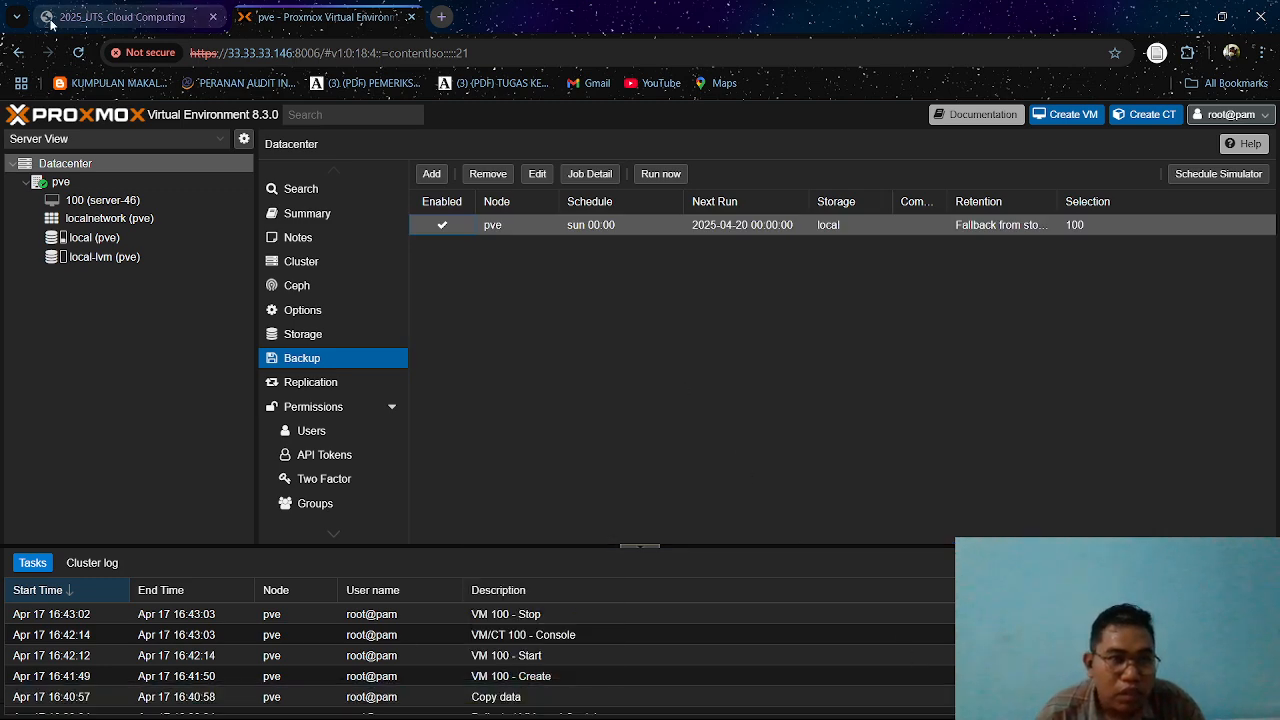
Review the configuration and backup requirements in the 2025_UTS_Cloud Computing PDF and return to the Proxmox page.
click(150, 8)
scroll(720, 441, down, 2)
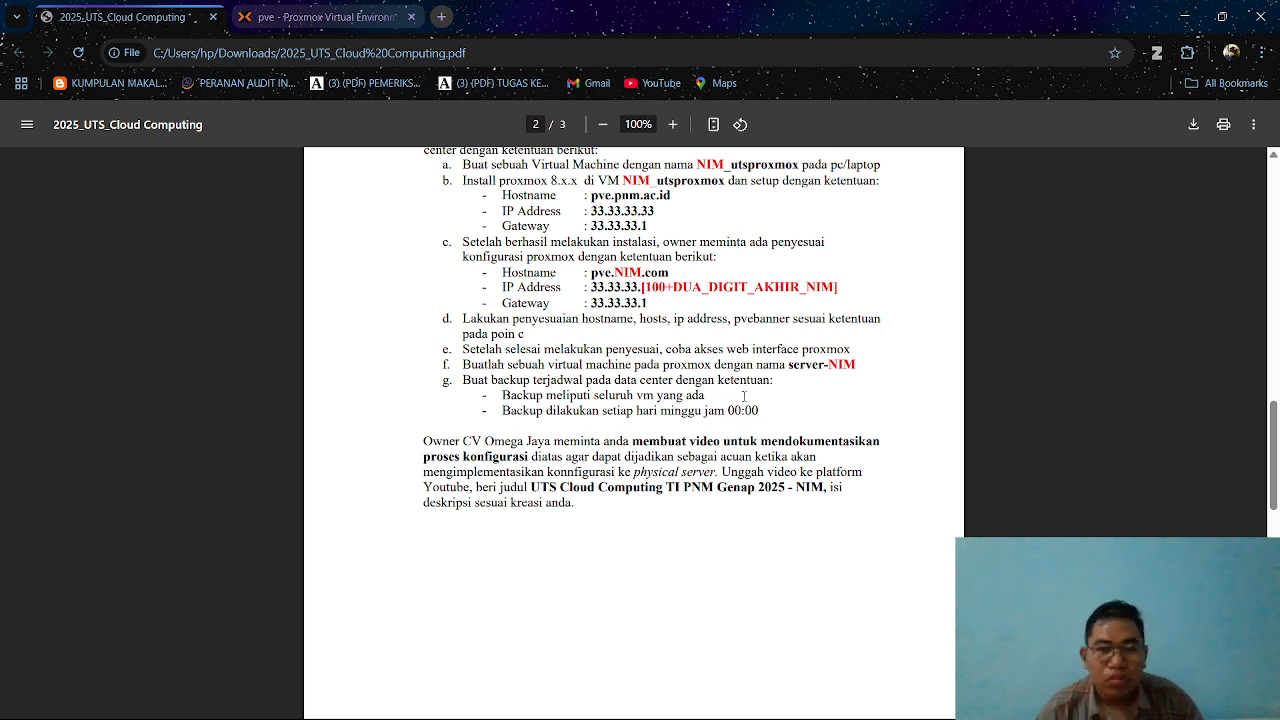
scroll(743, 396, up, 2)
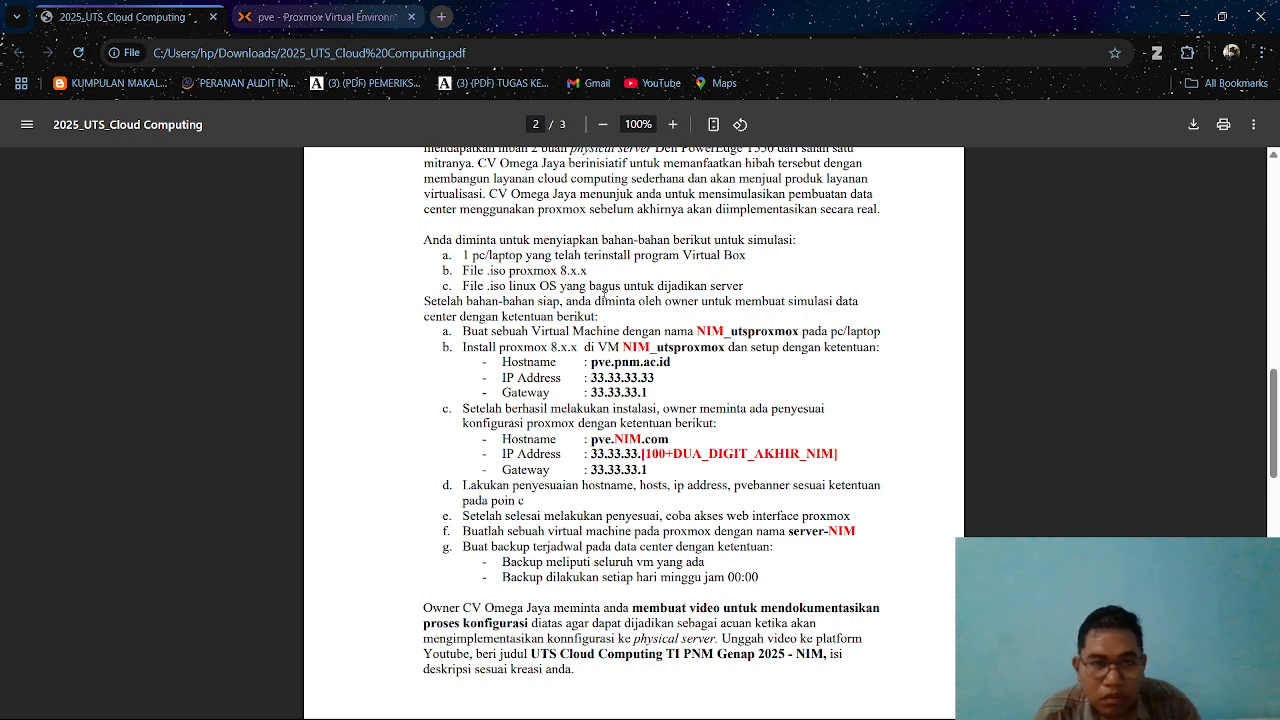
click(322, 20)
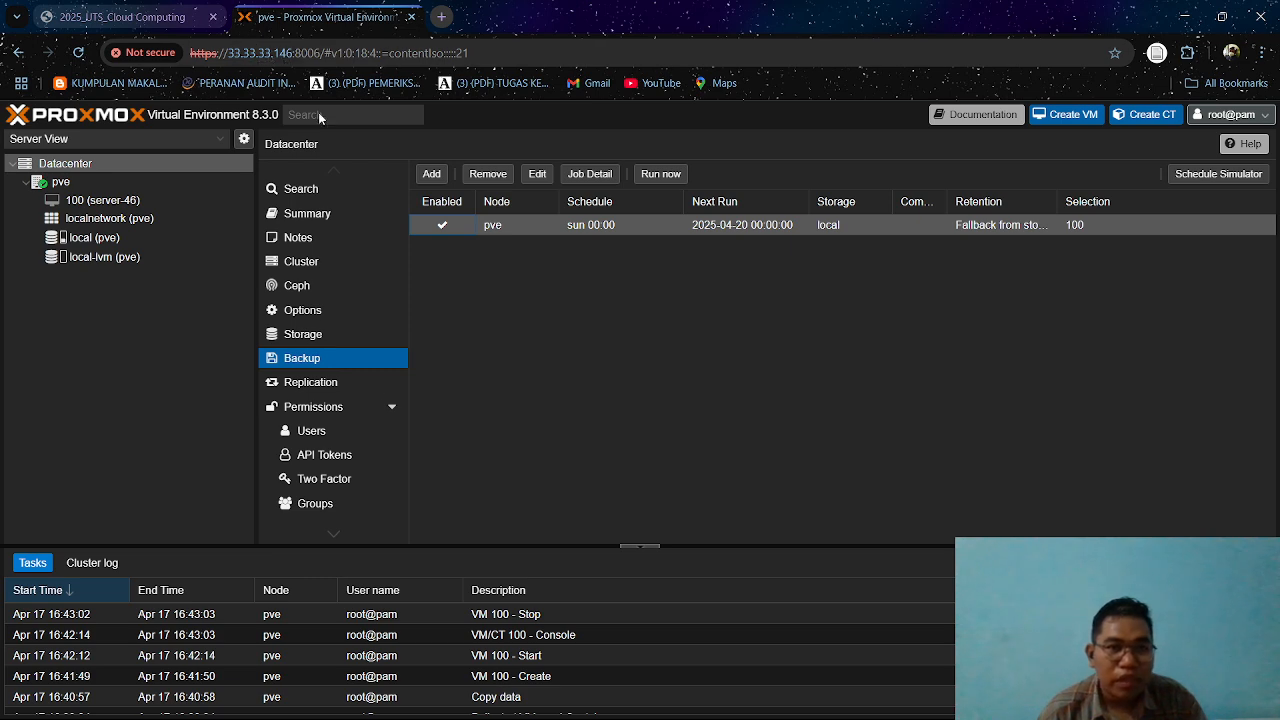
Switch to the running utsproxmox VM in VirtualBox, check its host details with hostnamectl and minimize the window.
mouse_move(492, 716)
click(616, 704)
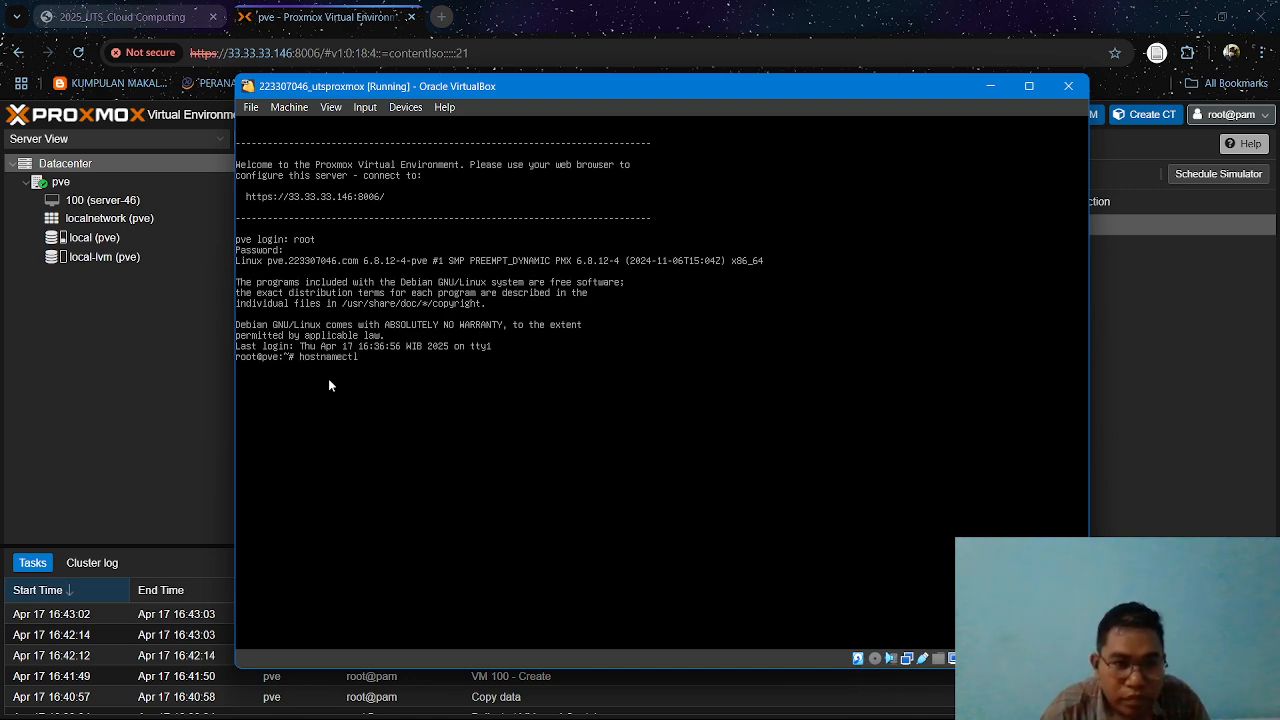
key(Return)
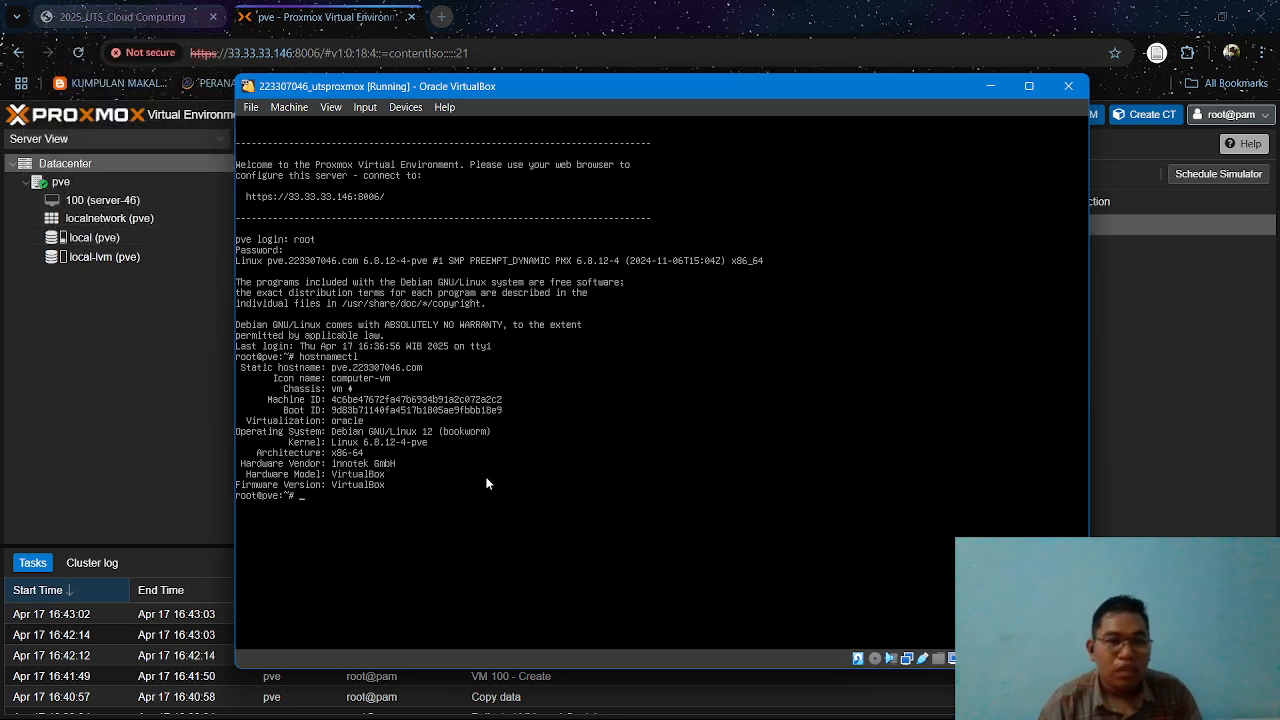
click(988, 87)
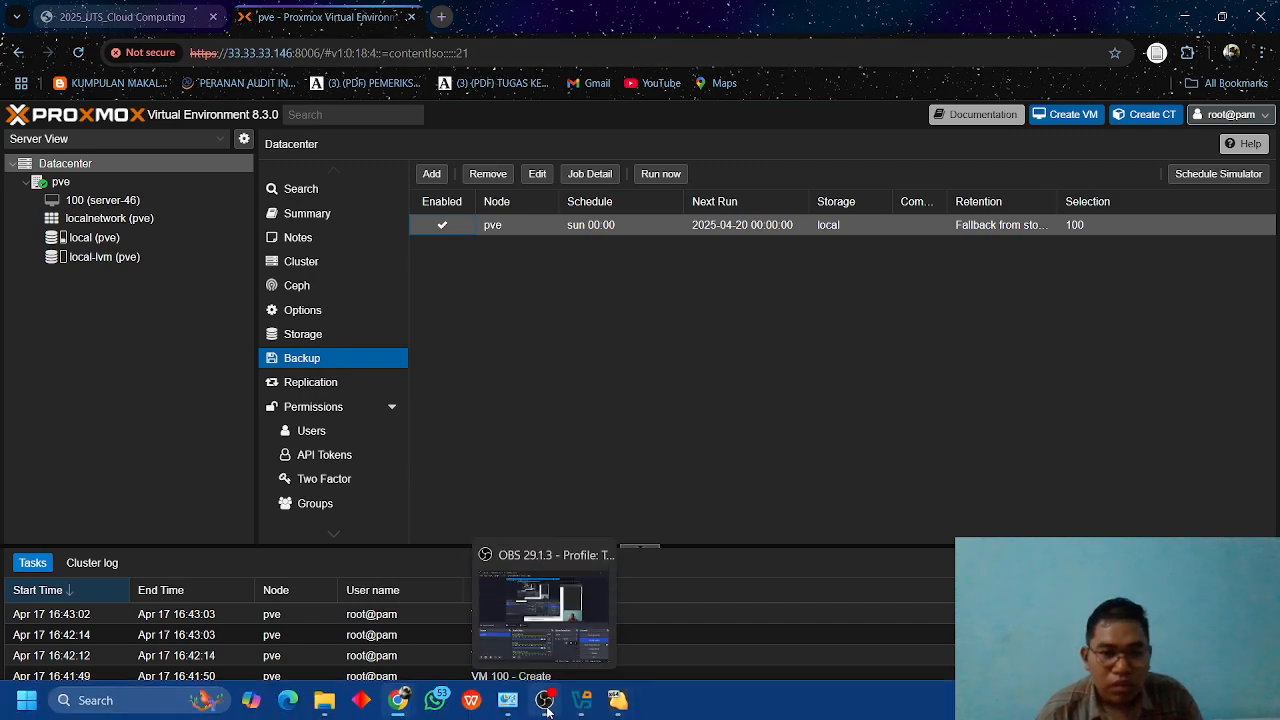
click(544, 700)
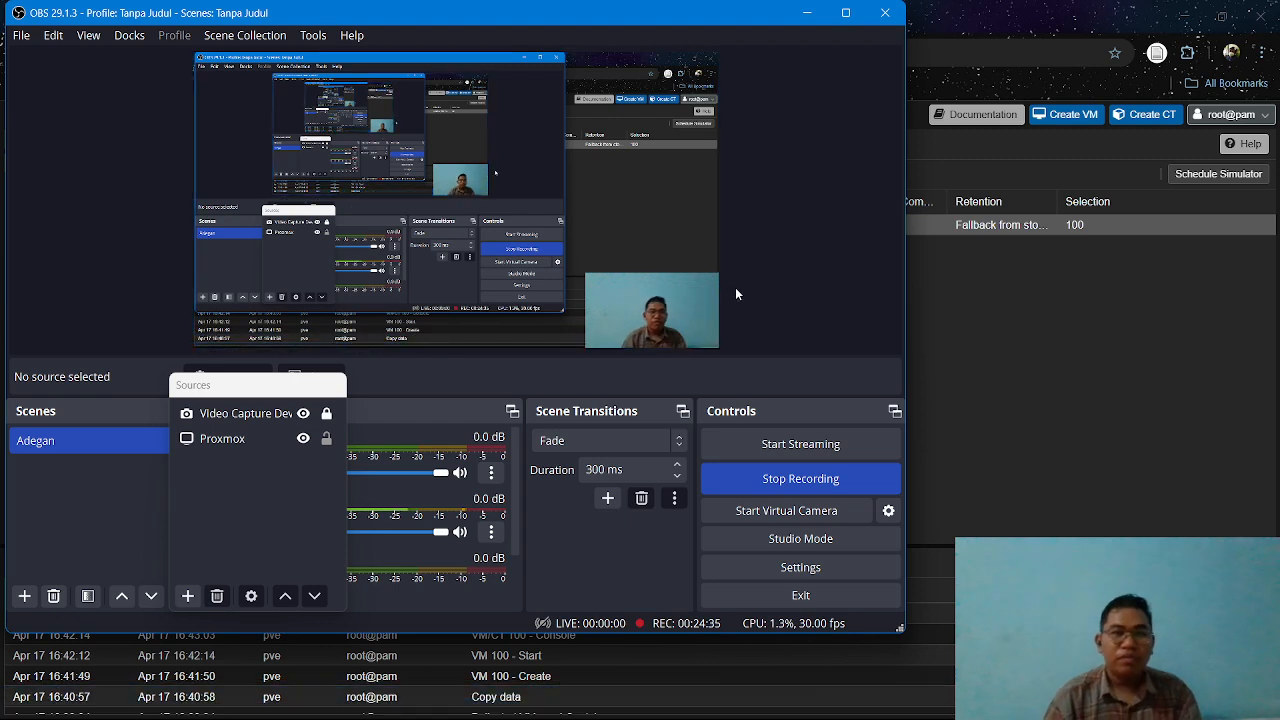